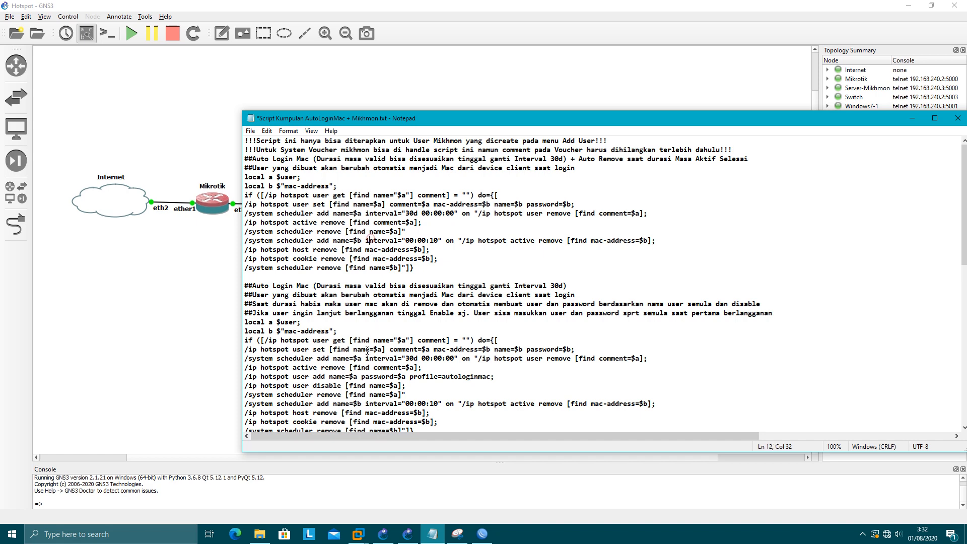
# - Review the last script variant in Notepad, highlighting the note that it only suits Add User accounts
pyautogui.scroll(-4, 368, 351)
pyautogui.click(363, 368)
pyautogui.scroll(-6, 364, 368)
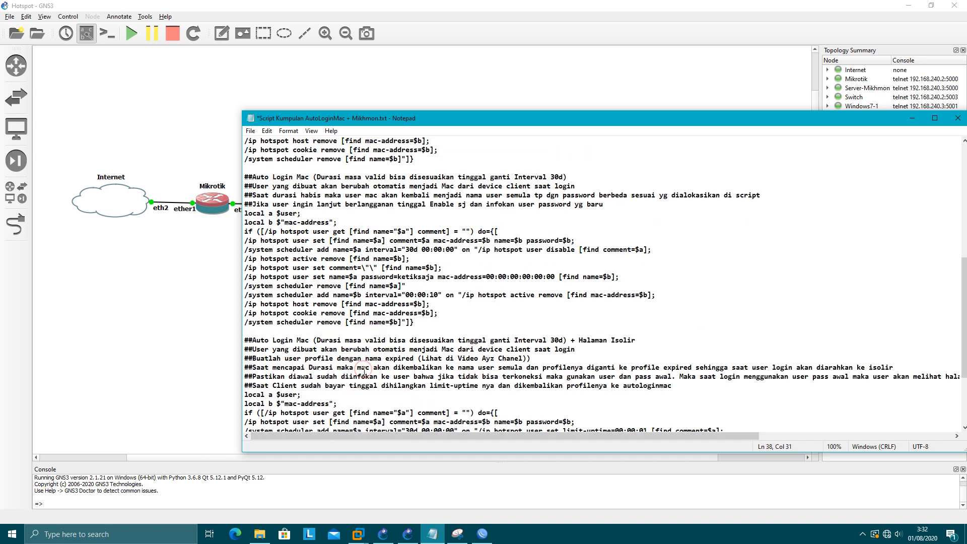
pyautogui.scroll(-4, 364, 371)
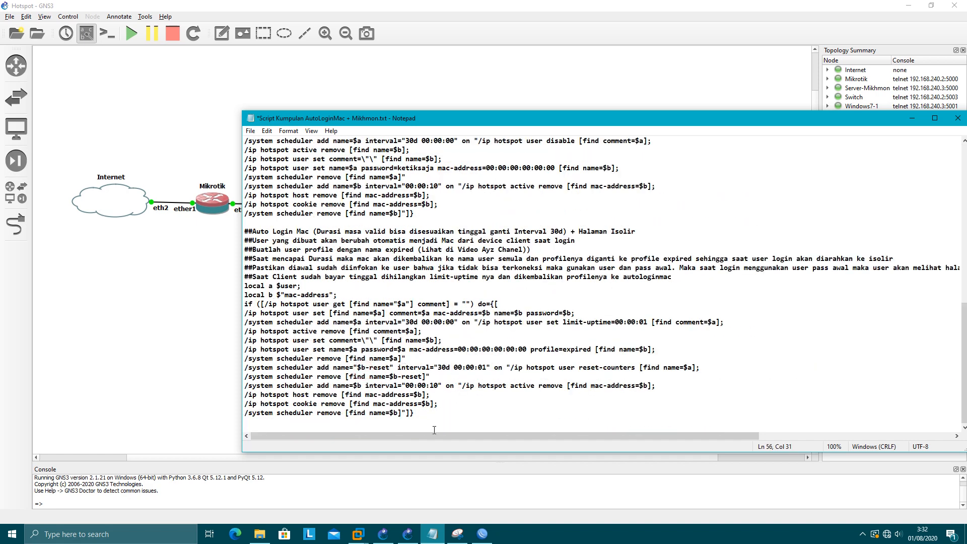
pyautogui.moveTo(423, 410); pyautogui.dragTo(250, 287)
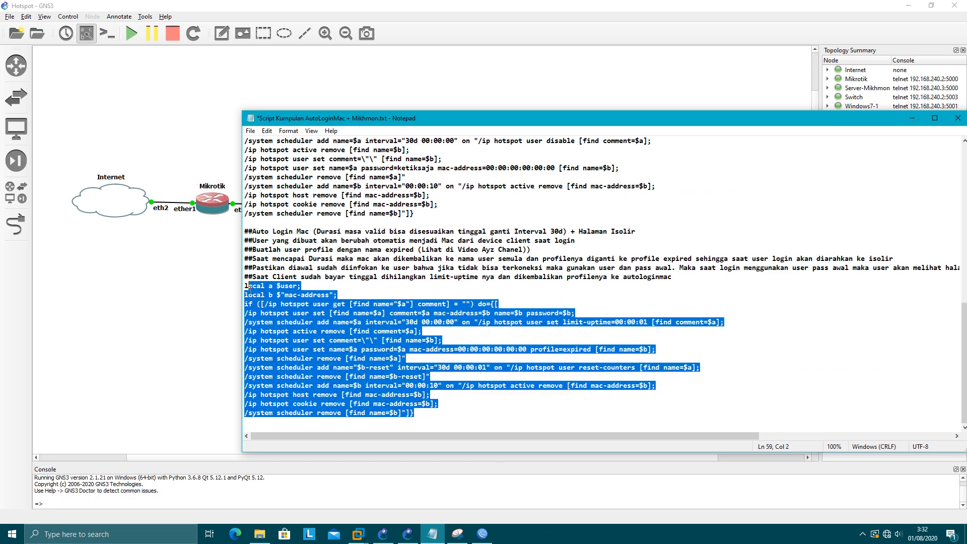
pyautogui.click(316, 321)
pyautogui.scroll(14, 316, 321)
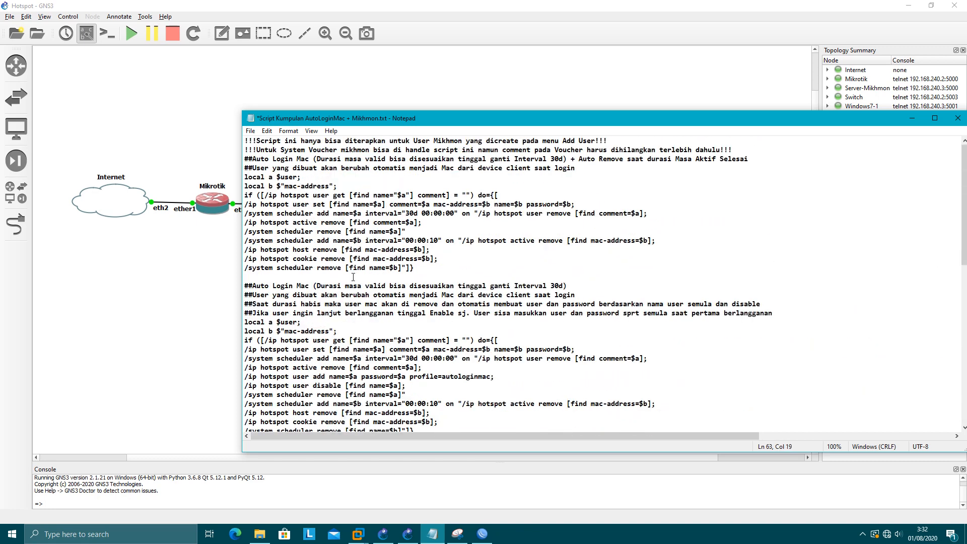
pyautogui.moveTo(301, 142); pyautogui.dragTo(595, 141)
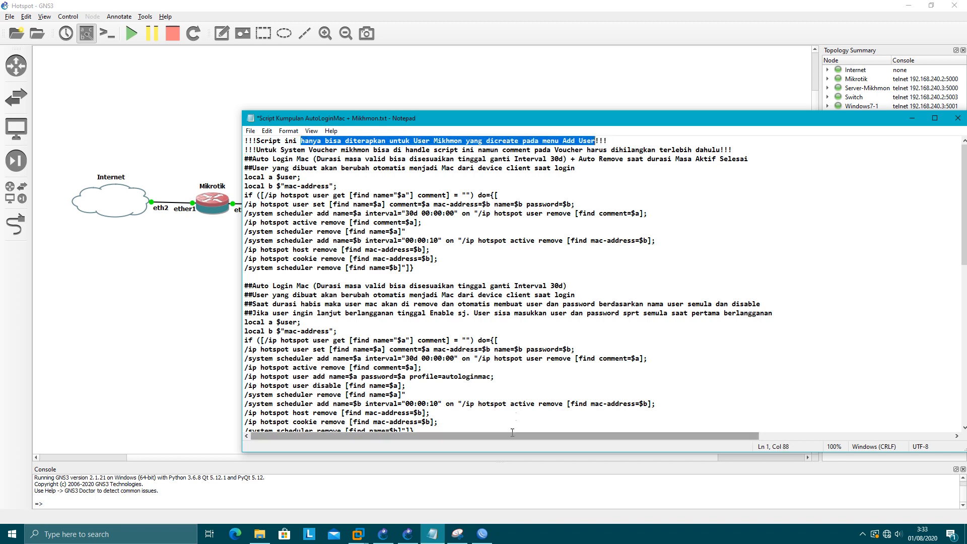
# - Log in to the Kali virtual machine desktop with its password
pyautogui.click(358, 534)
pyautogui.click(409, 471)
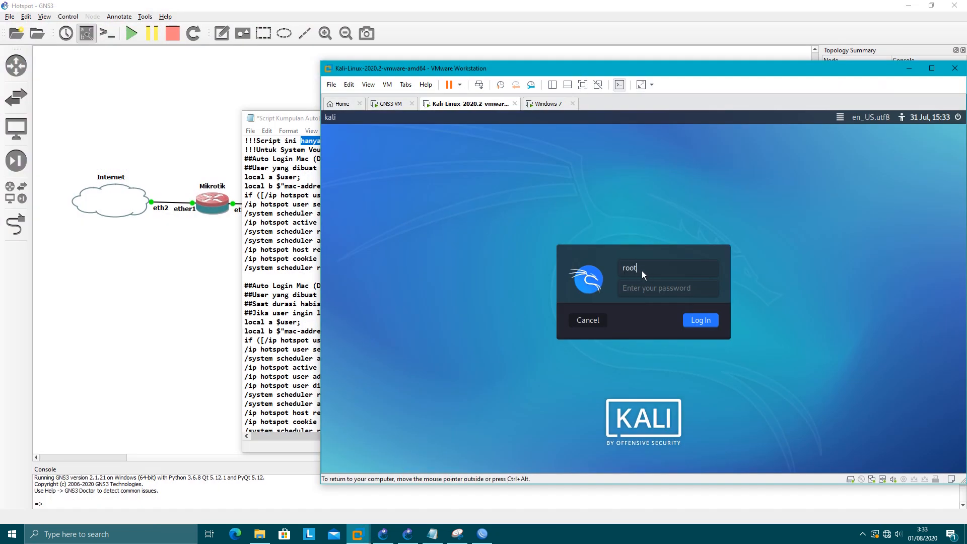
pyautogui.press('Tab')
pyautogui.write('toor')
pyautogui.press('Return')
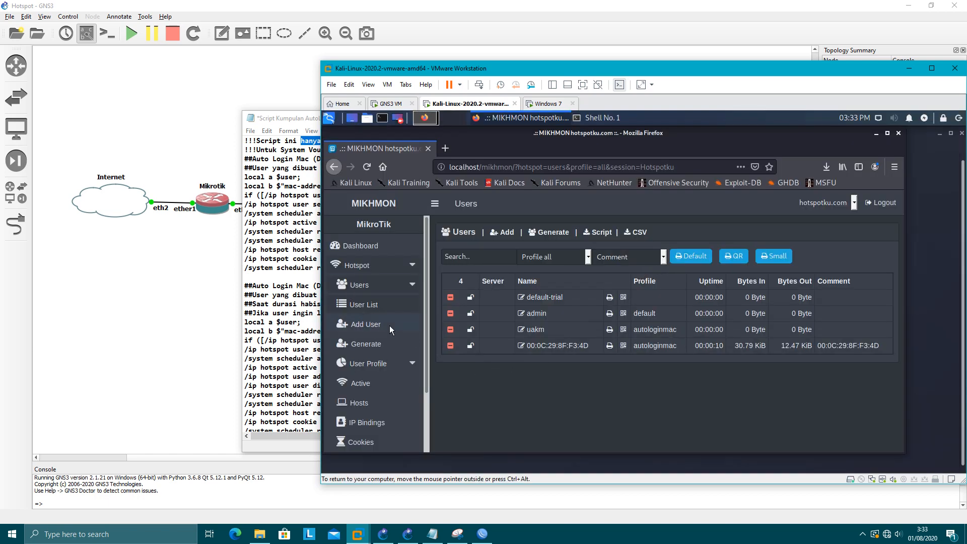
# - Reload MIKHMON's hotspot user list, leaving only default-trial, then go to the Vouchers page
pyautogui.click(354, 309)
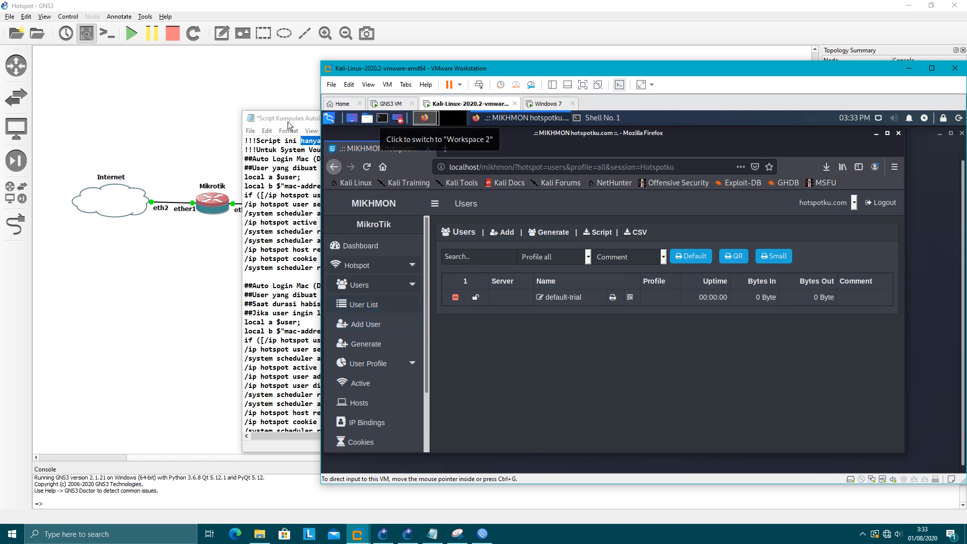
pyautogui.moveTo(288, 125); pyautogui.dragTo(136, 114)
pyautogui.click(682, 66)
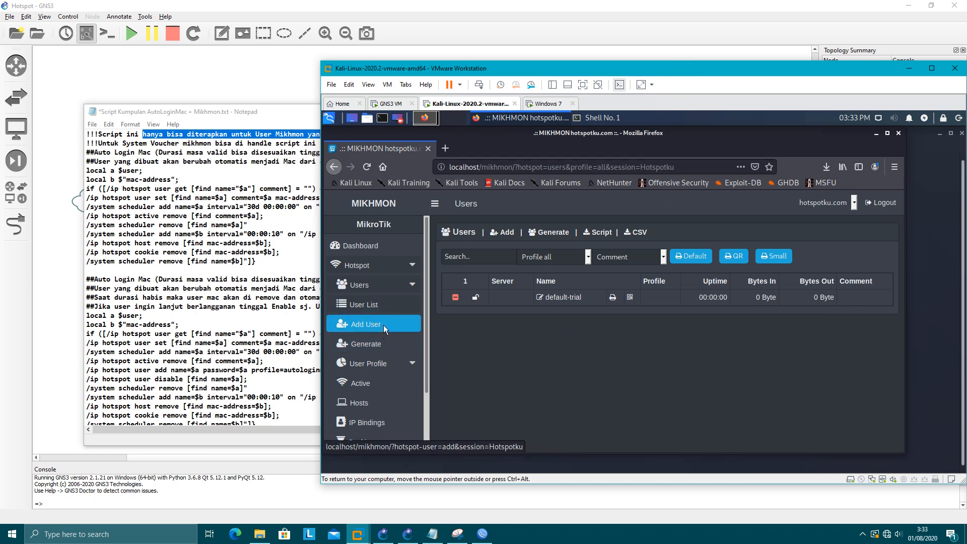
pyautogui.click(373, 348)
pyautogui.scroll(-2, 369, 381)
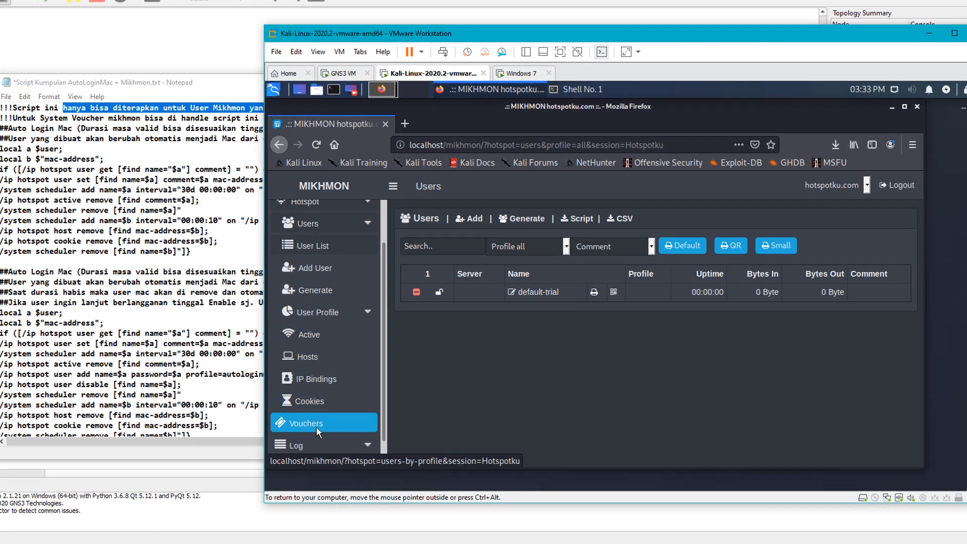
pyautogui.click(317, 427)
pyautogui.click(200, 260)
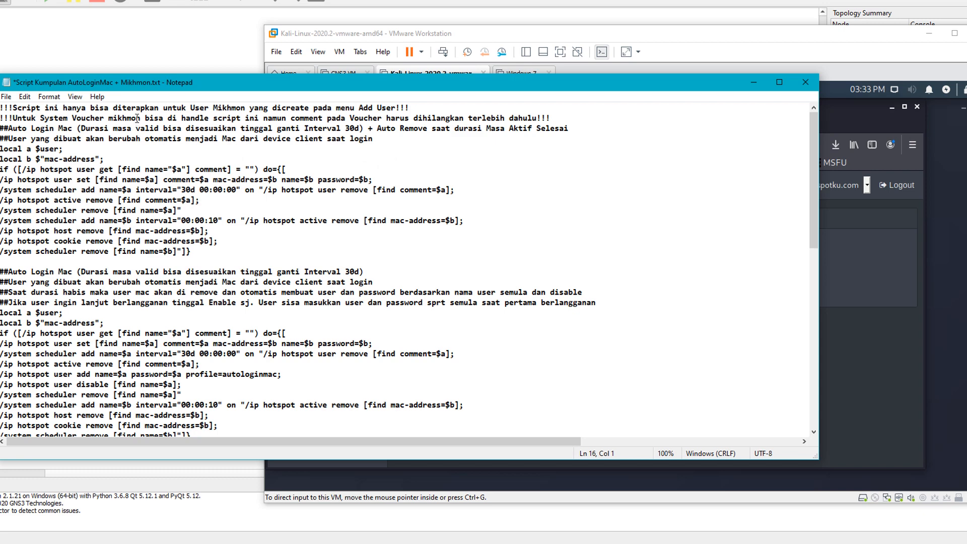
pyautogui.moveTo(77, 119); pyautogui.dragTo(214, 119)
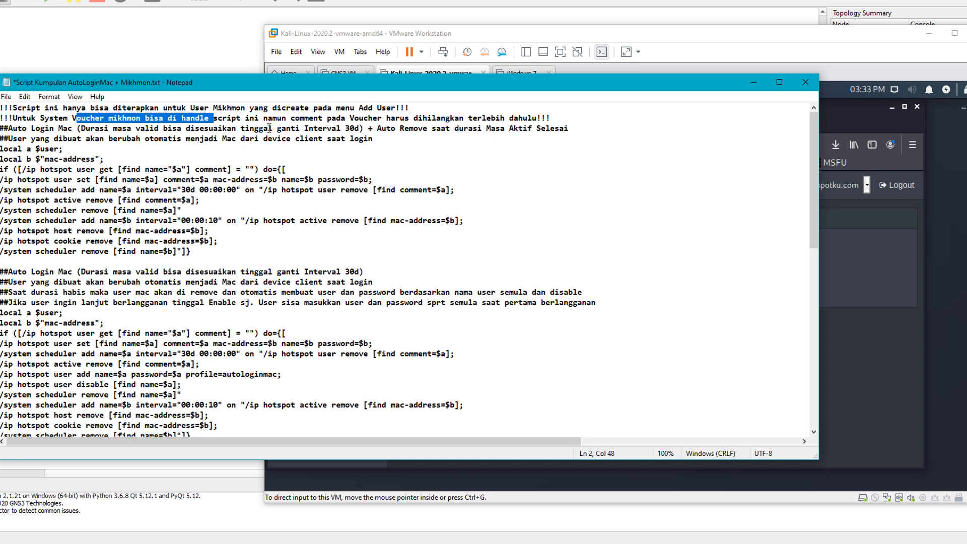
pyautogui.moveTo(273, 119); pyautogui.dragTo(533, 120)
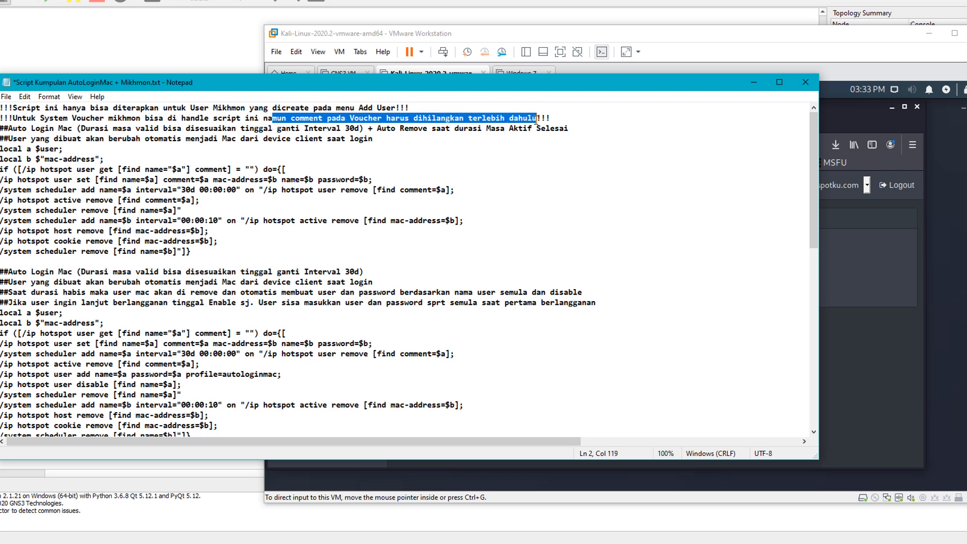
pyautogui.click(262, 119)
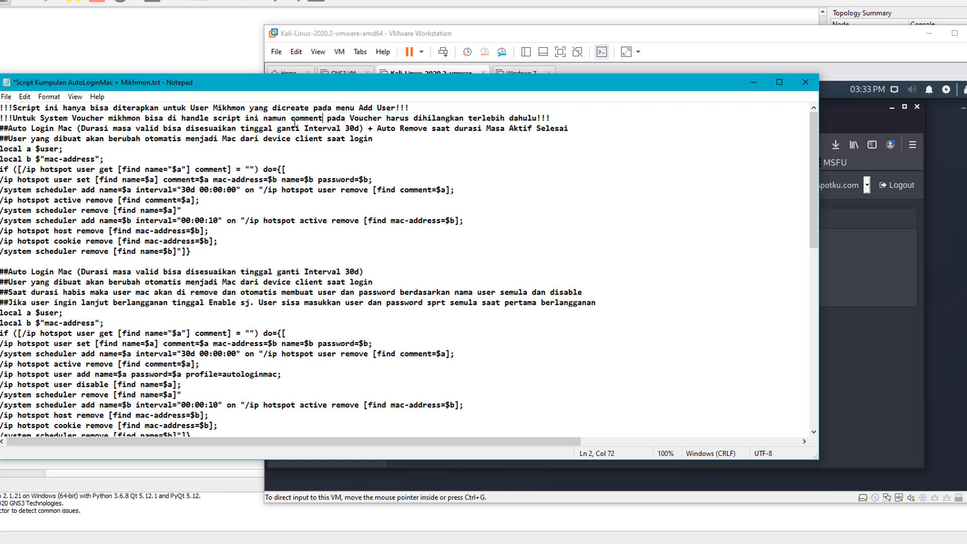
pyautogui.moveTo(293, 119); pyautogui.dragTo(387, 120)
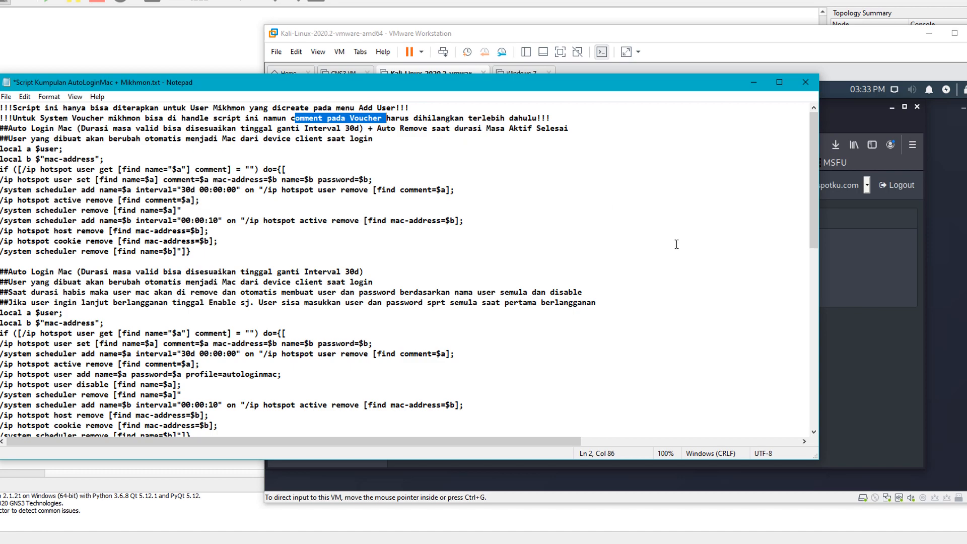
pyautogui.moveTo(492, 84); pyautogui.dragTo(528, 204)
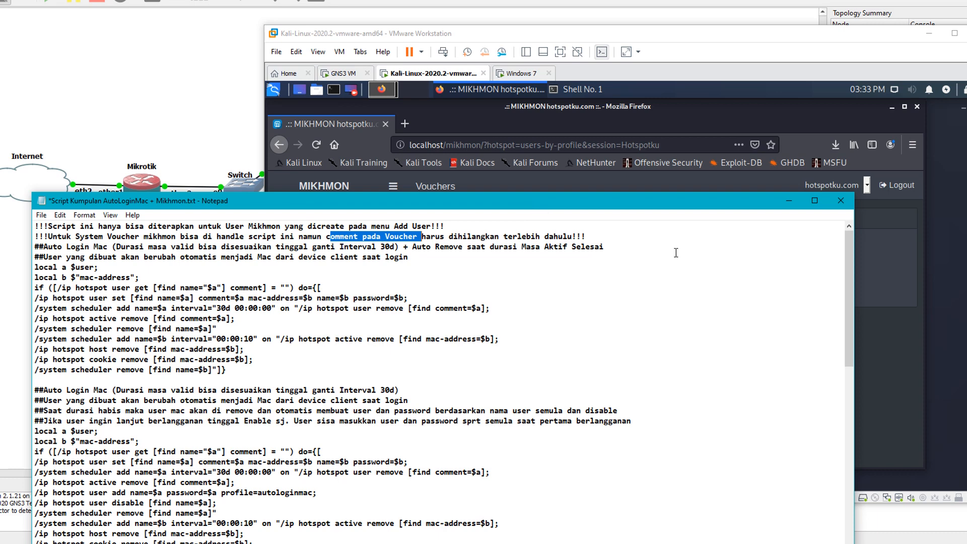
pyautogui.click(418, 238)
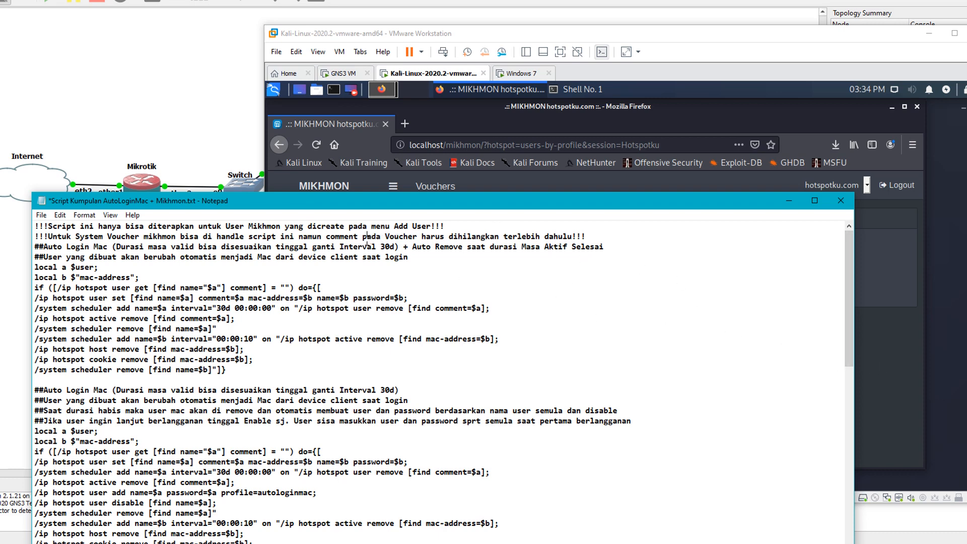
pyautogui.moveTo(365, 241); pyautogui.dragTo(418, 240)
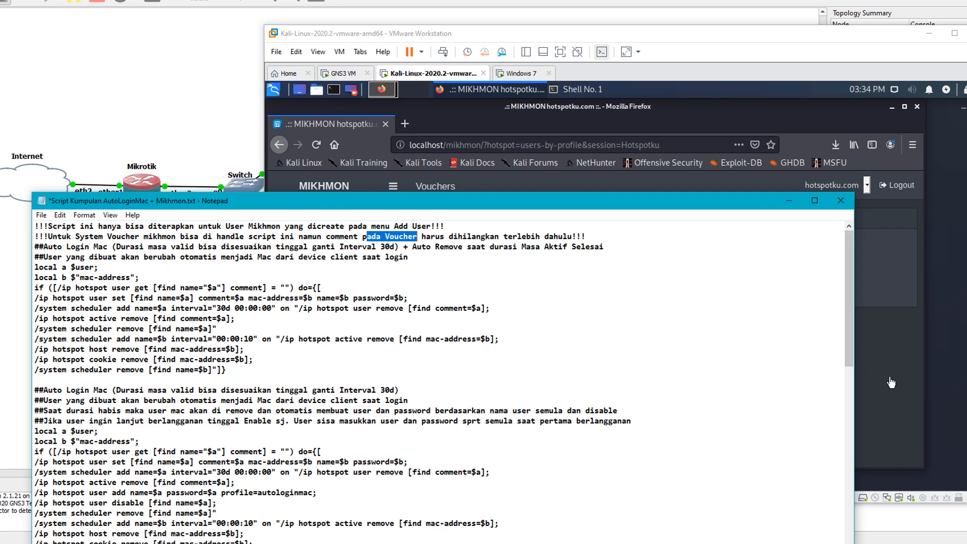
pyautogui.click(387, 236)
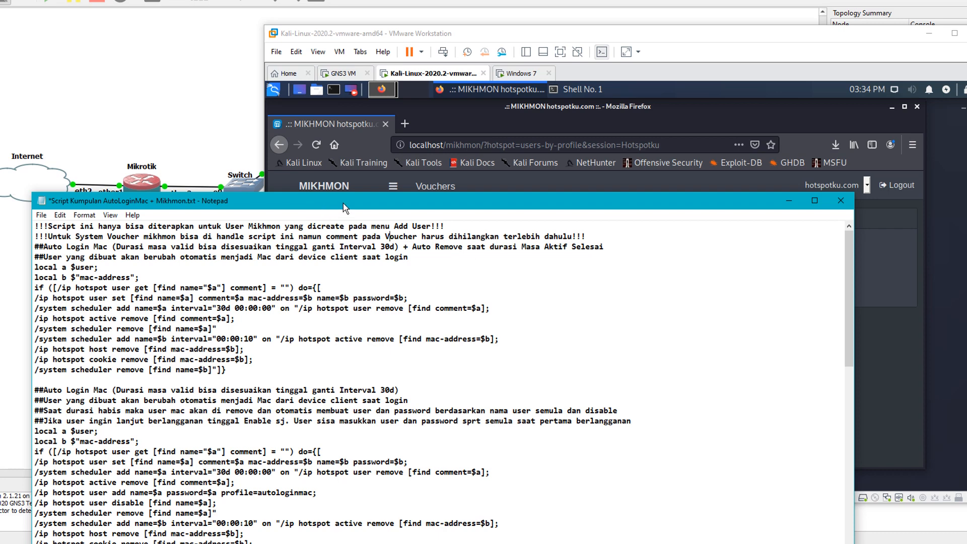
pyautogui.moveTo(347, 207); pyautogui.dragTo(347, 111)
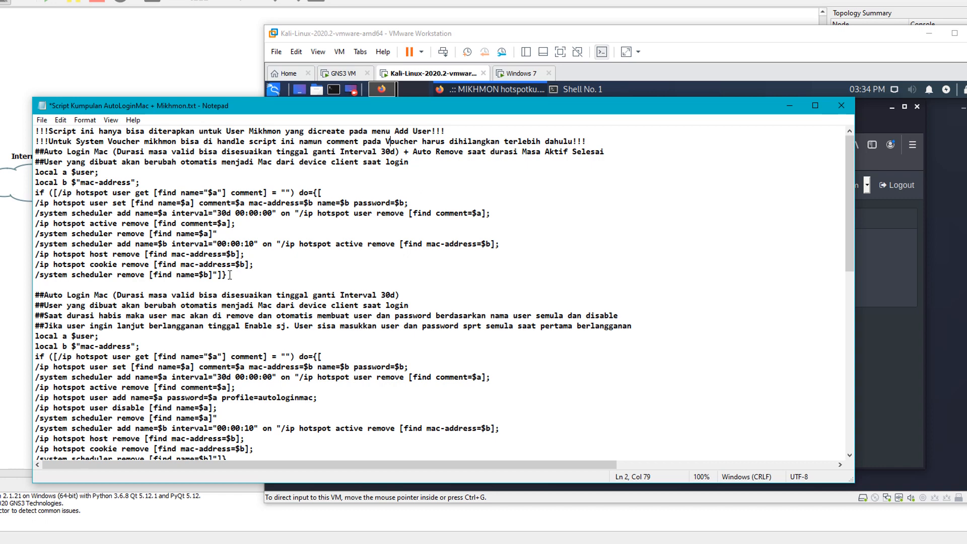
pyautogui.moveTo(230, 275); pyautogui.dragTo(35, 174)
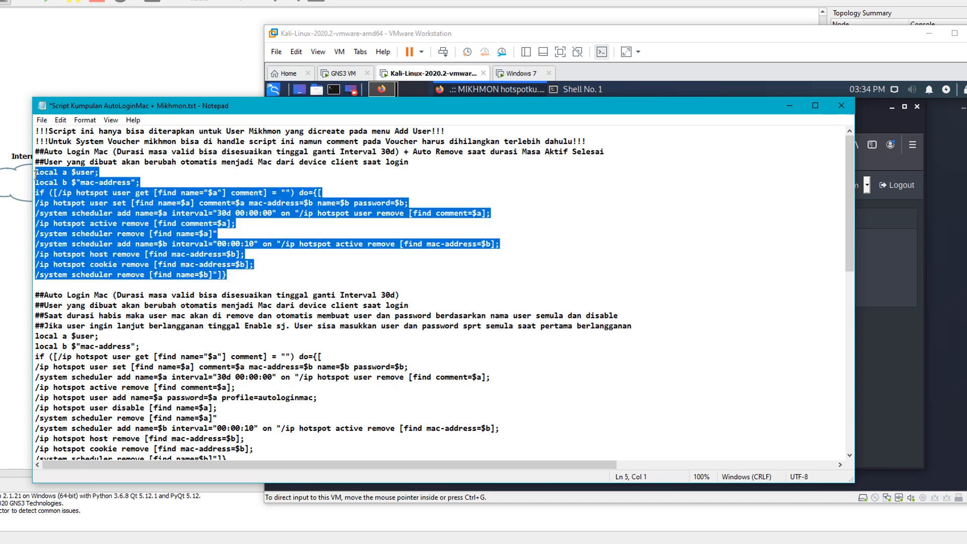
pyautogui.click(118, 233)
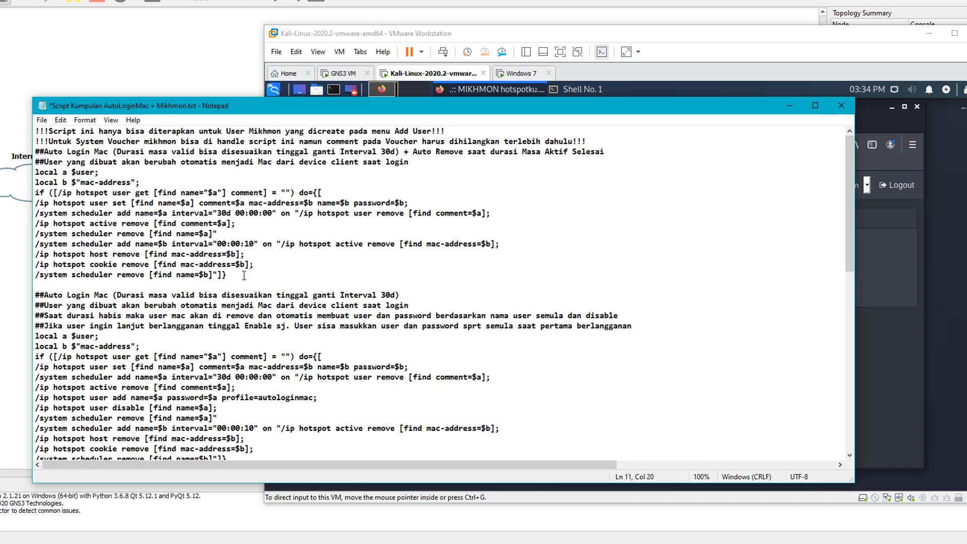
# - Open the hsprof1 server profile and enable MAC login, first with MAC as username only
pyautogui.click(416, 543)
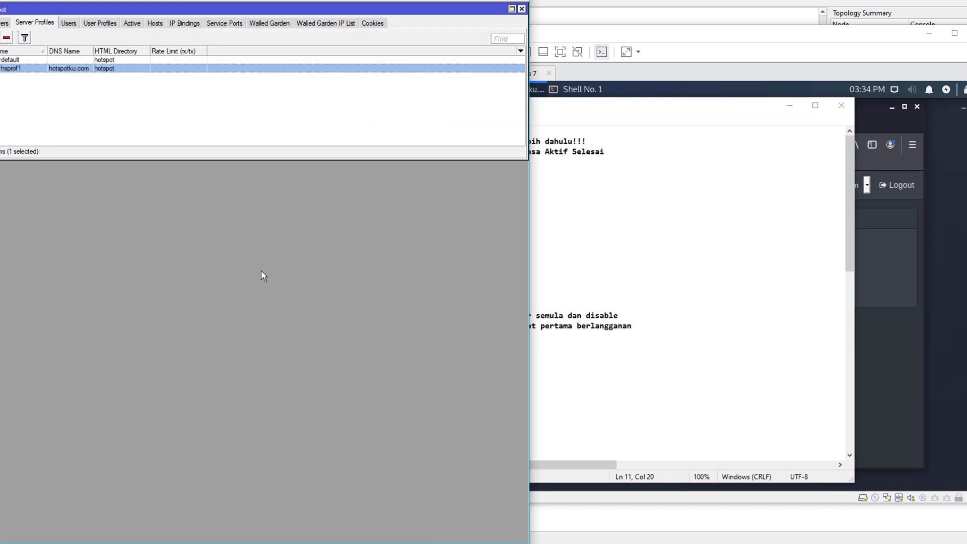
pyautogui.click(233, 136)
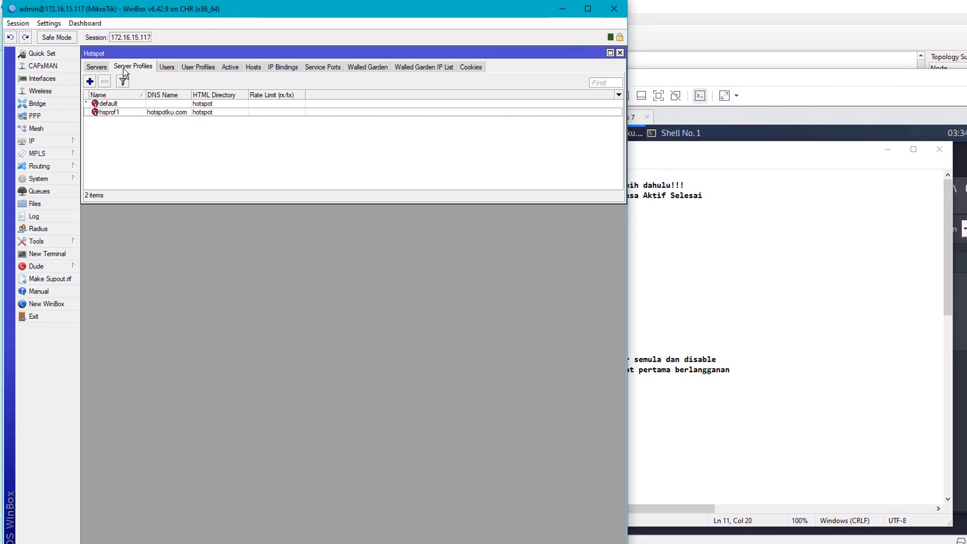
pyautogui.doubleClick(129, 112)
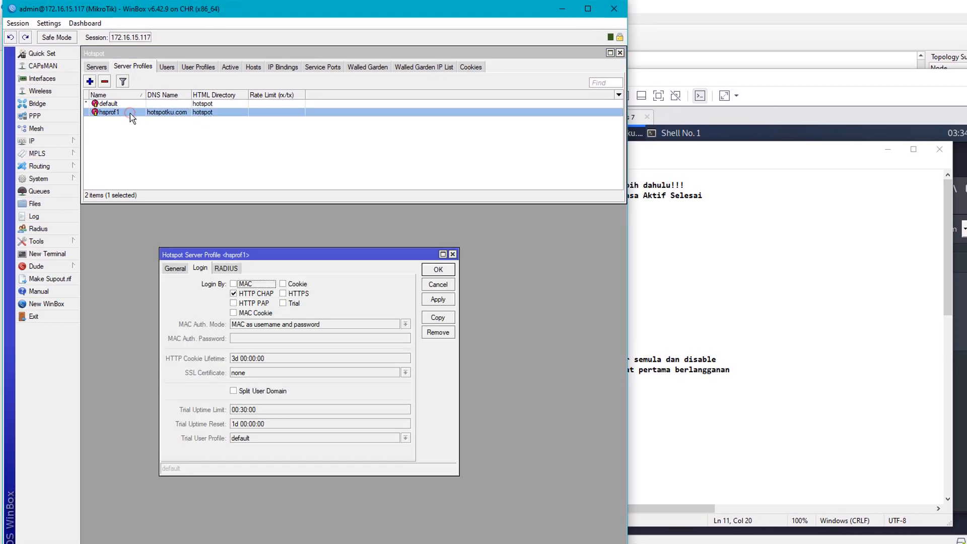
pyautogui.click(234, 284)
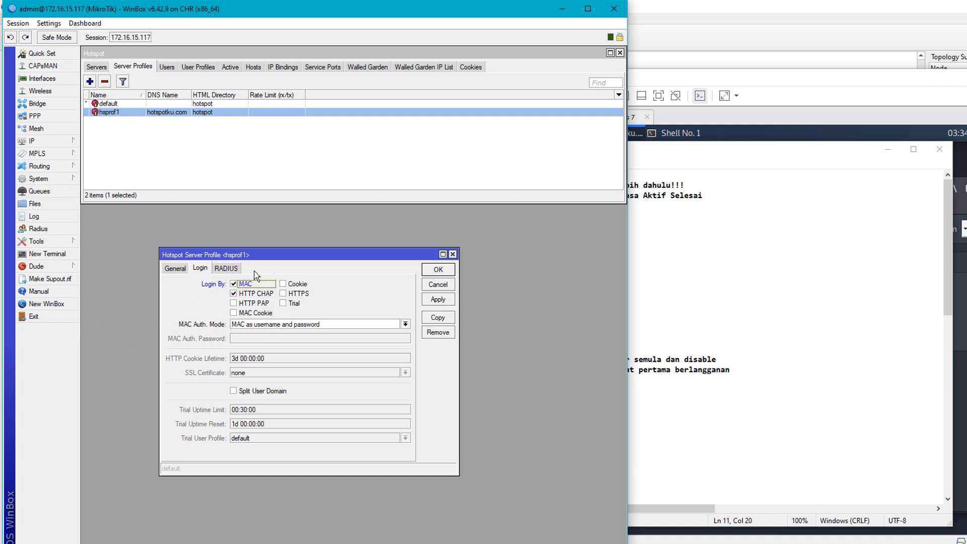
pyautogui.click(327, 324)
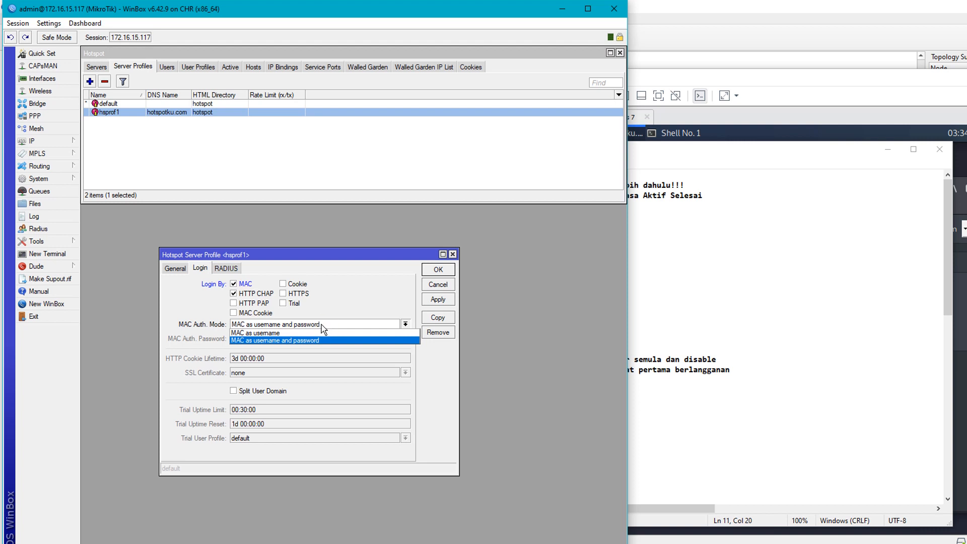
pyautogui.click(270, 334)
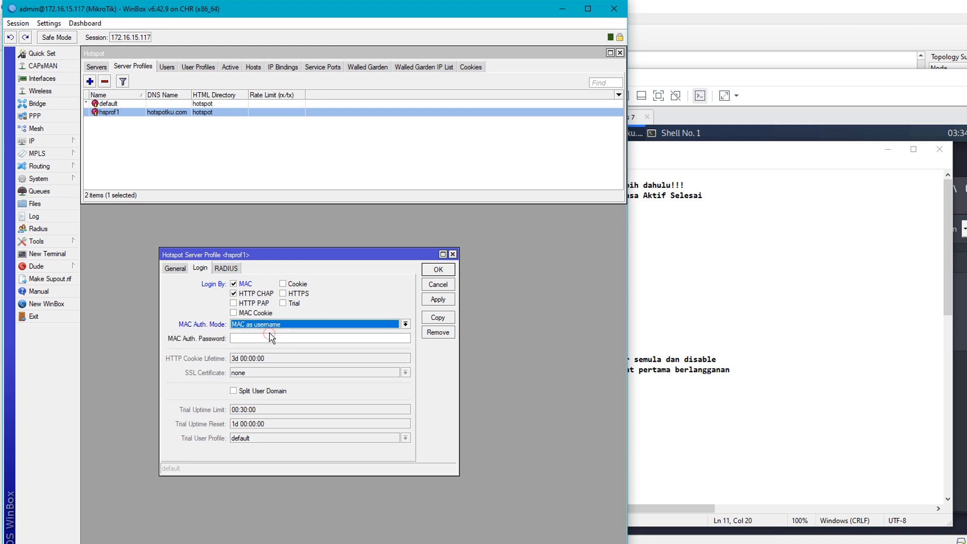
pyautogui.click(242, 339)
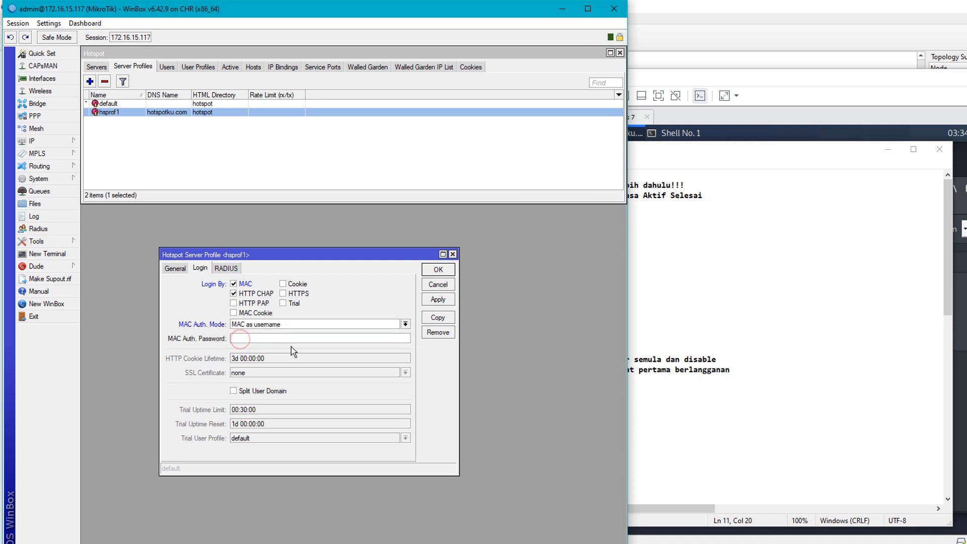
# - Check the script notes for the $b password value used in the script
pyautogui.click(730, 244)
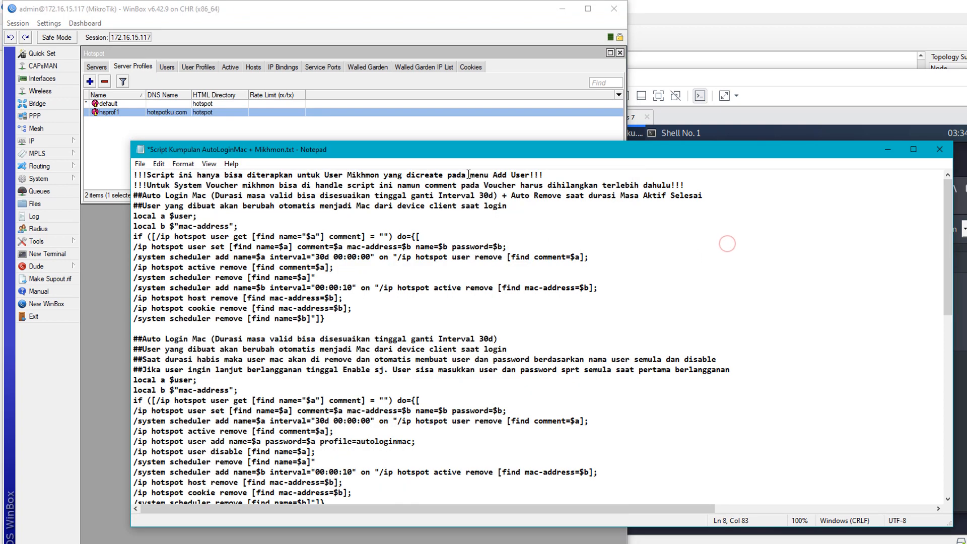
pyautogui.moveTo(468, 149); pyautogui.dragTo(717, 141)
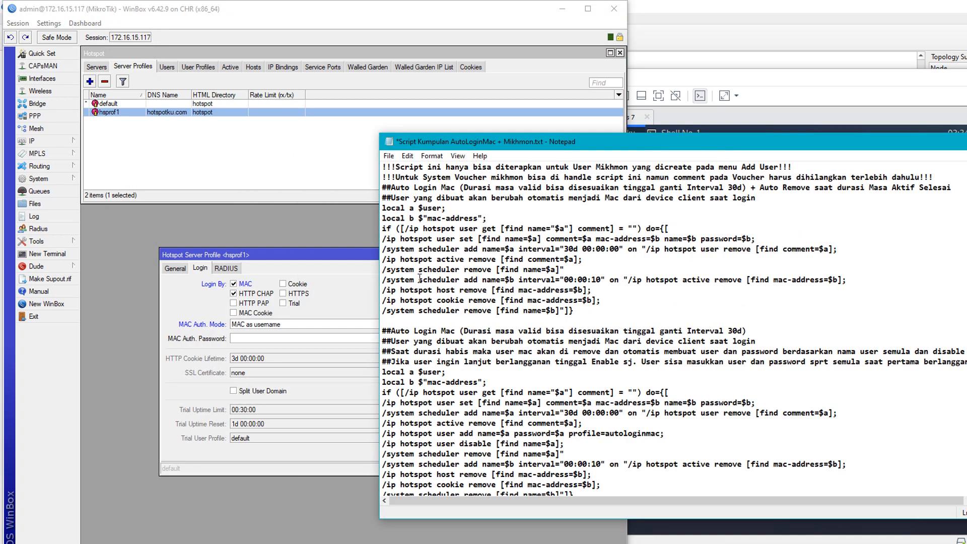
pyautogui.click(235, 339)
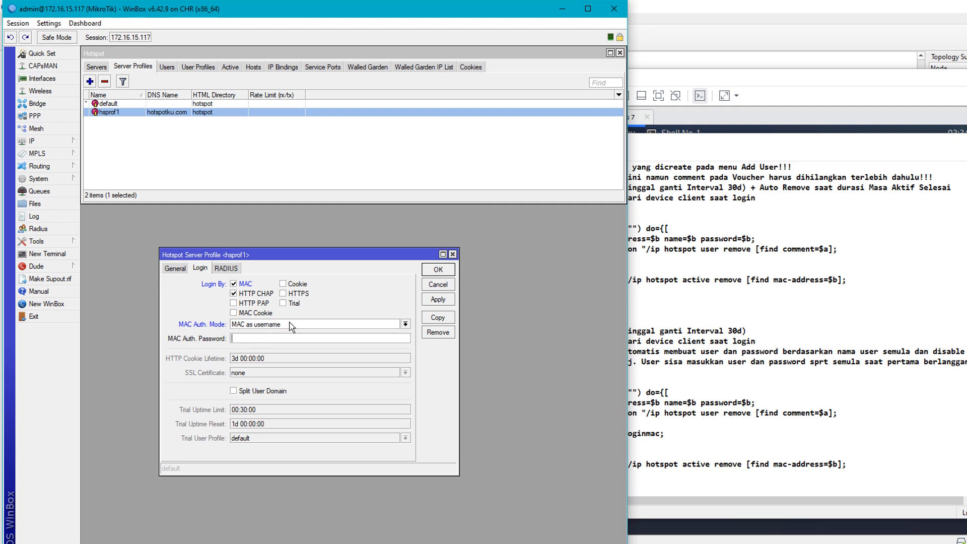
pyautogui.click(649, 260)
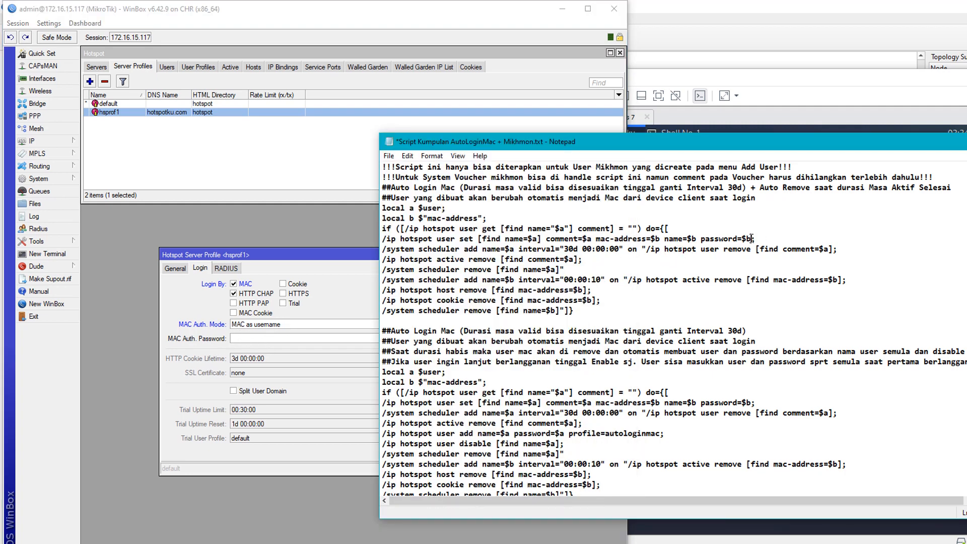
pyautogui.moveTo(752, 238); pyautogui.dragTo(742, 239)
# - Set hsprof1's MAC Auth. Mode to 'MAC as username and password' and confirm with OK
pyautogui.click(304, 325)
pyautogui.click(305, 325)
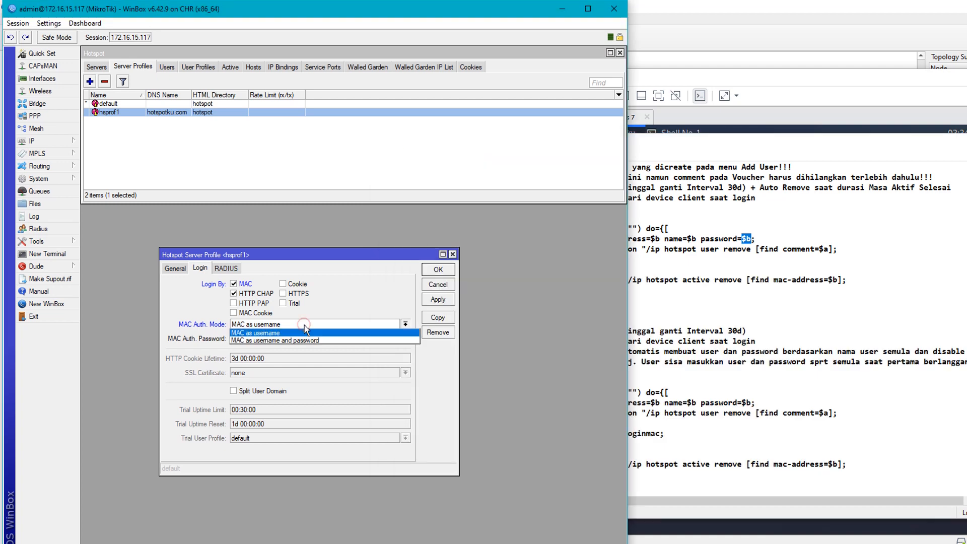
pyautogui.click(272, 341)
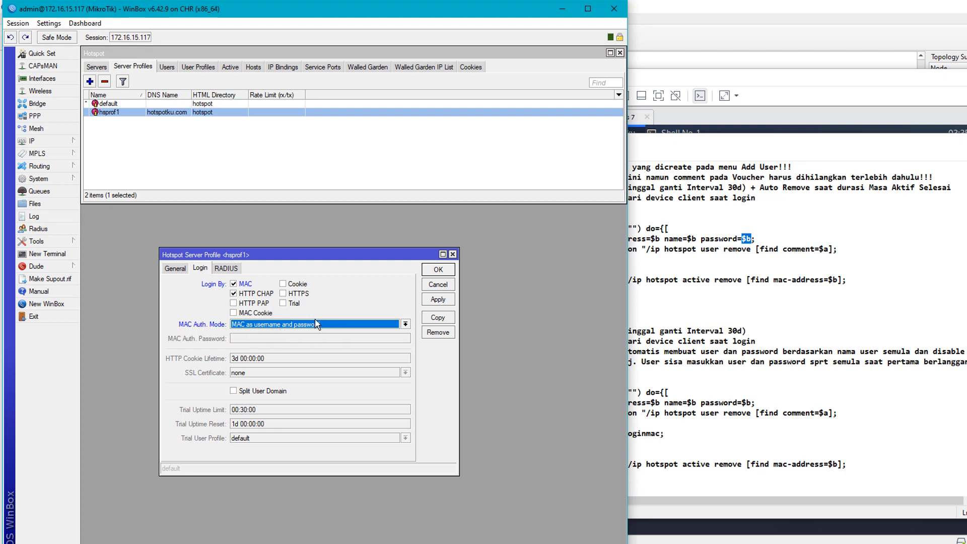
pyautogui.click(706, 238)
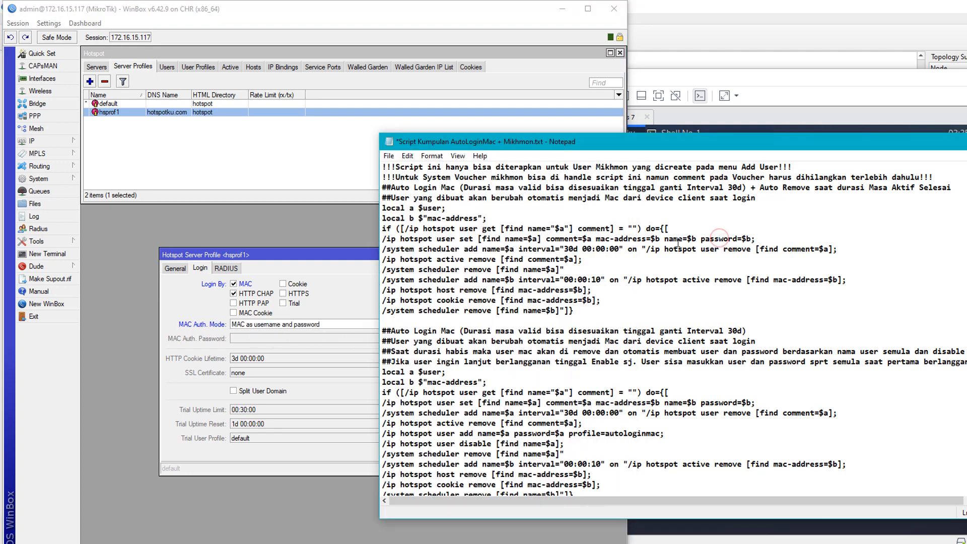
pyautogui.moveTo(669, 241); pyautogui.dragTo(753, 240)
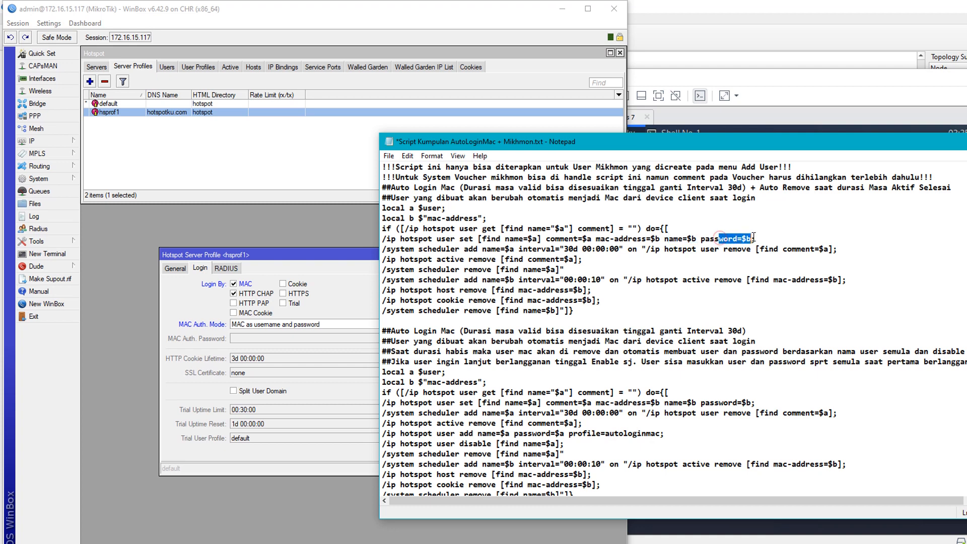
pyautogui.click(313, 333)
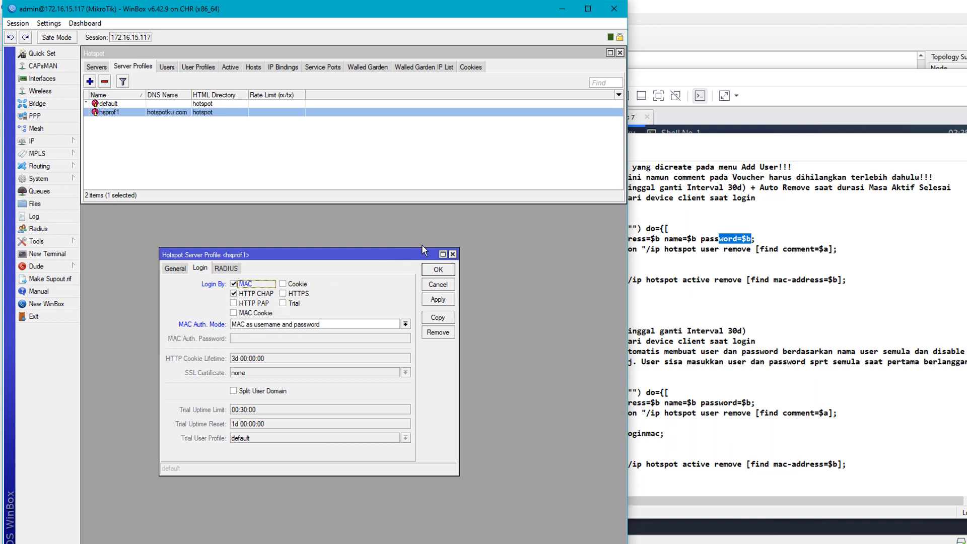
pyautogui.click(431, 269)
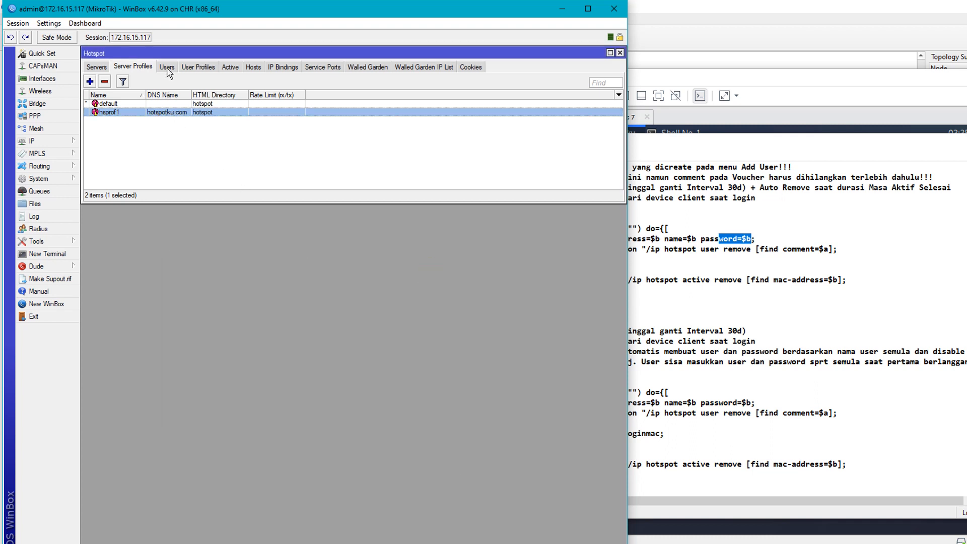
# - Add a new hotspot user profile named autologinmac
pyautogui.click(202, 69)
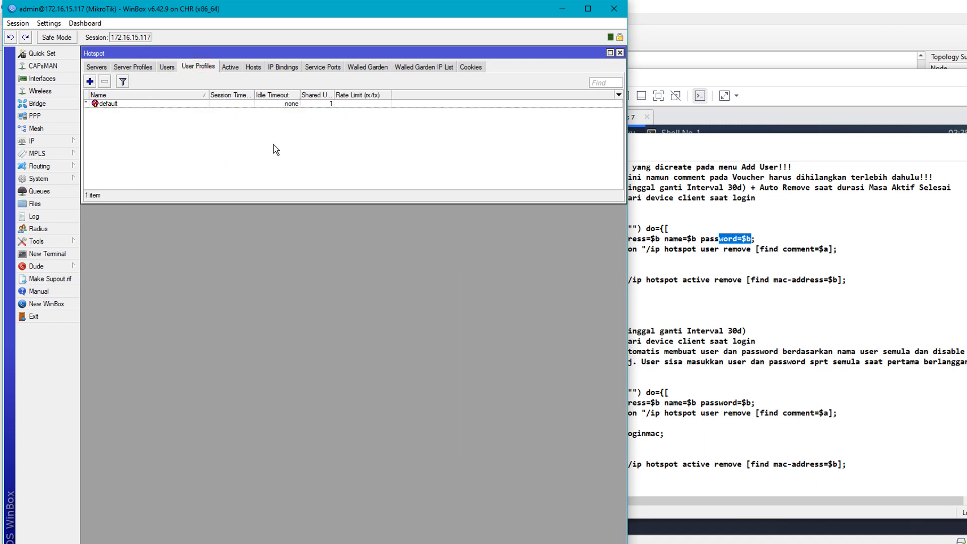
pyautogui.click(89, 81)
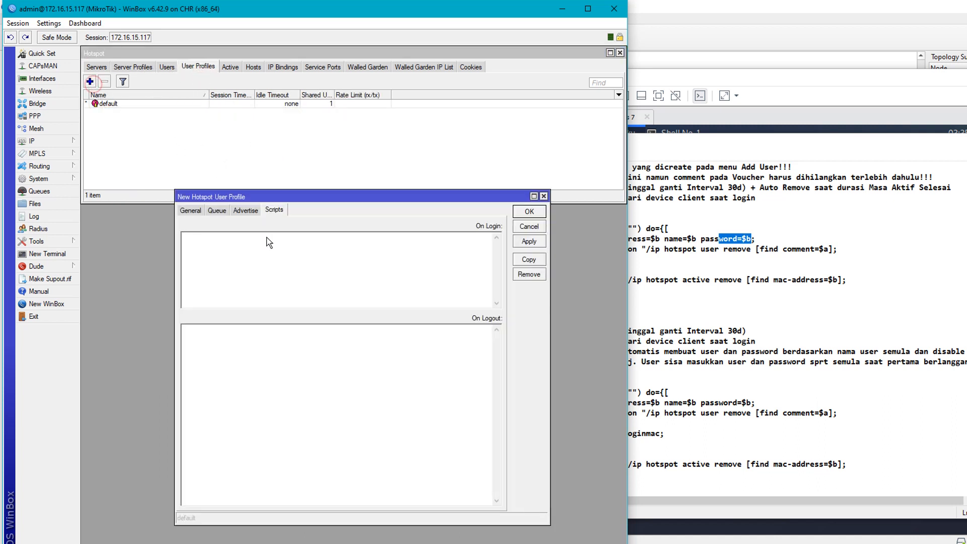
pyautogui.click(192, 211)
pyautogui.write('ar')
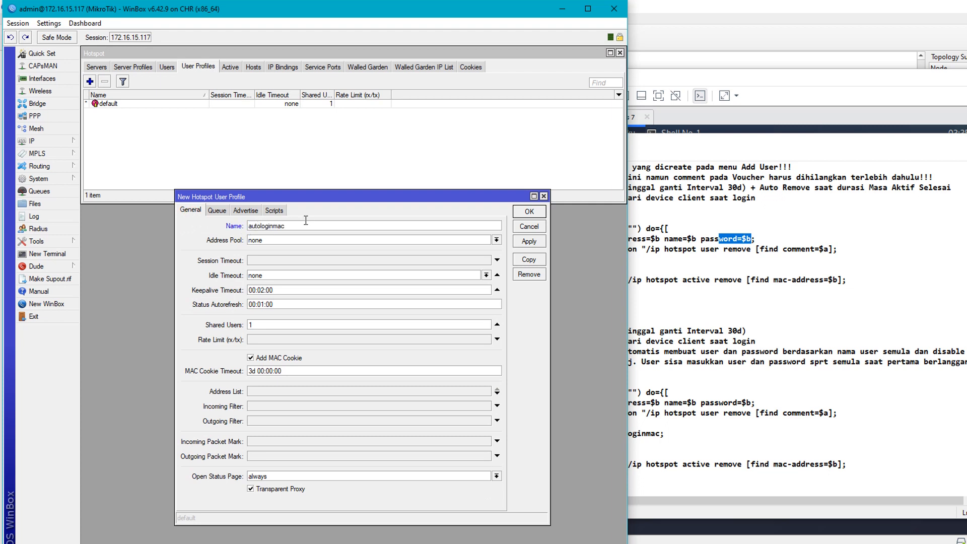
pyautogui.click(535, 245)
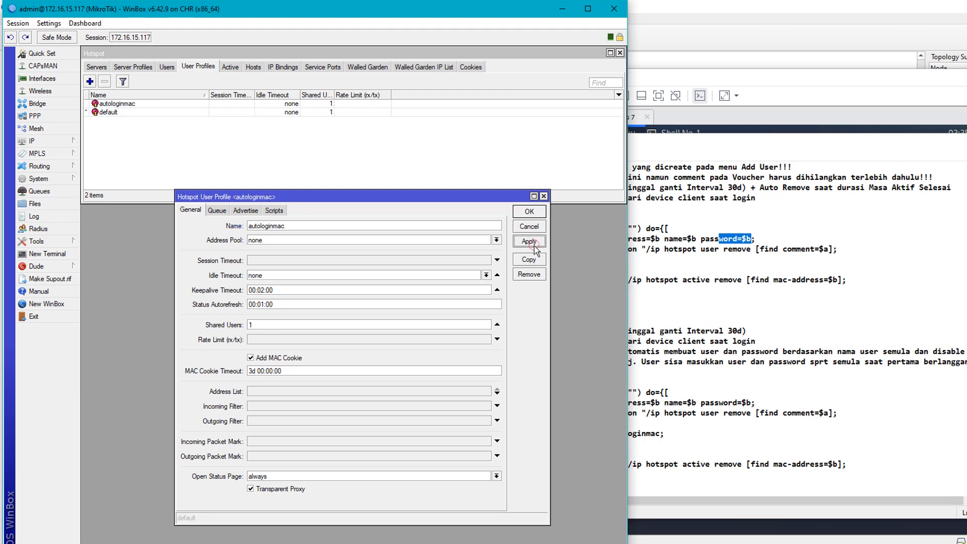
# - Copy the first auto-login script from Notepad, then close the profile without pasting it
pyautogui.click(275, 210)
pyautogui.click(727, 258)
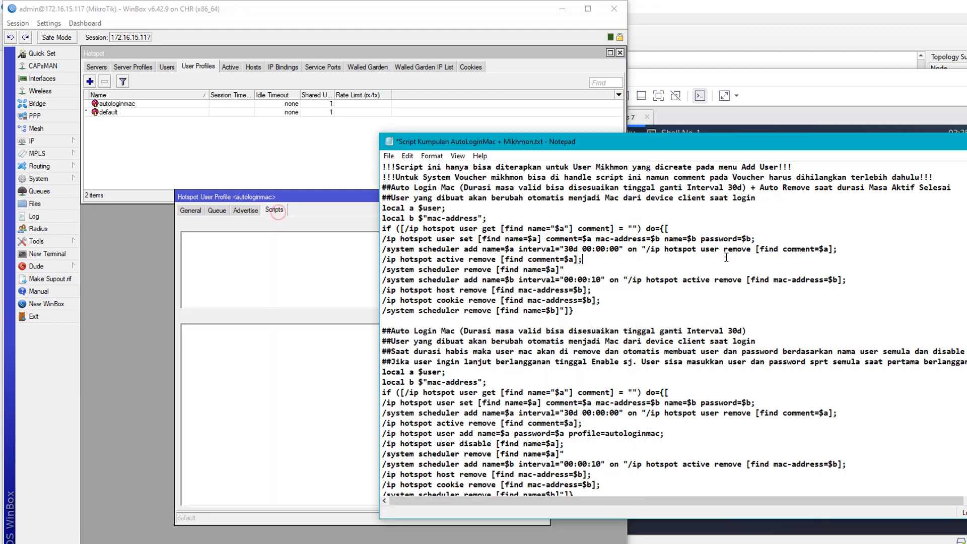
pyautogui.moveTo(573, 311); pyautogui.dragTo(381, 214)
pyautogui.rightClick(416, 240)
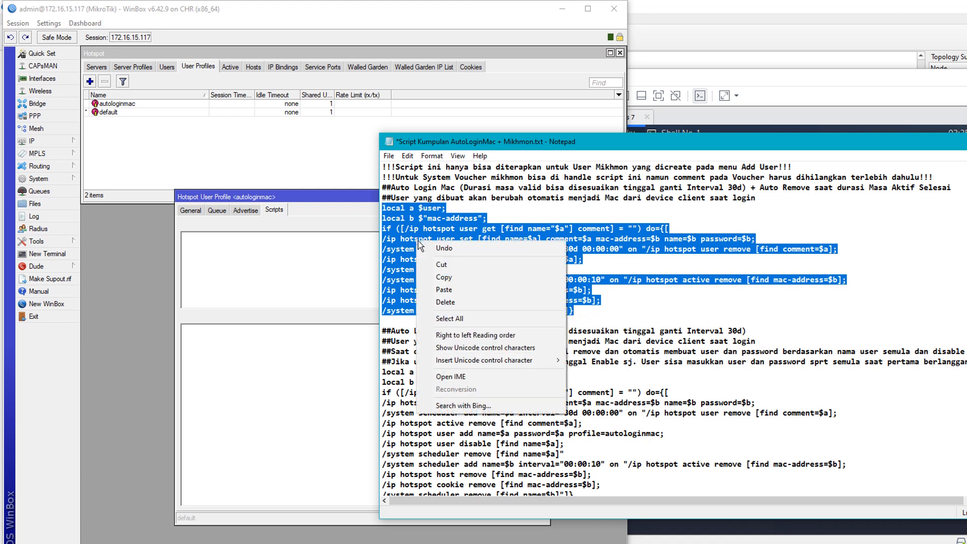
pyautogui.click(446, 277)
pyautogui.click(299, 287)
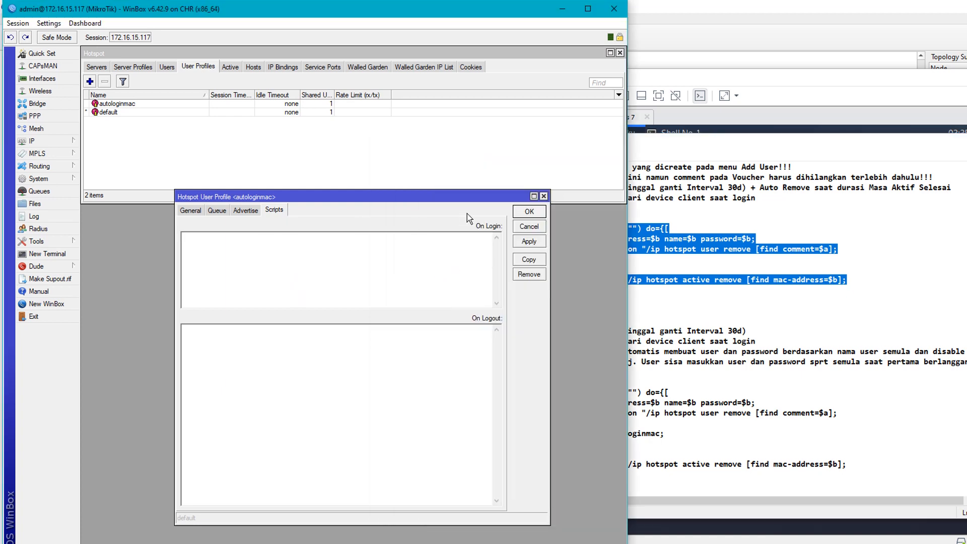
pyautogui.click(544, 196)
# - Remove the autologinmac profile so only default remains
pyautogui.click(172, 103)
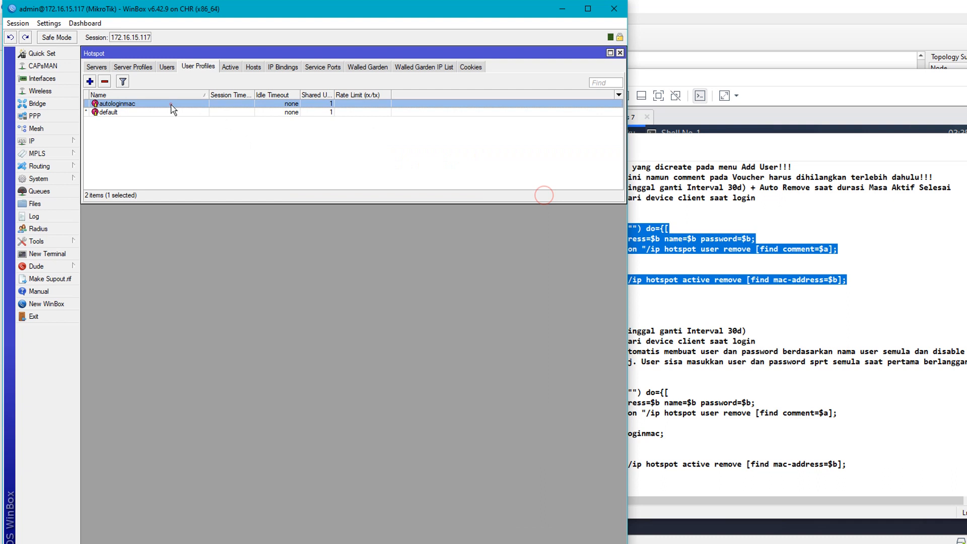
pyautogui.click(104, 81)
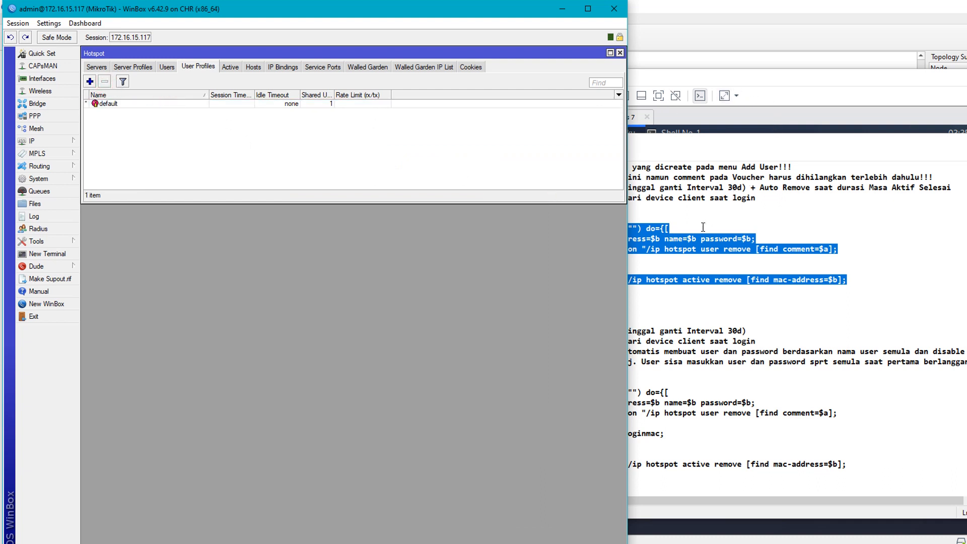
pyautogui.click(795, 73)
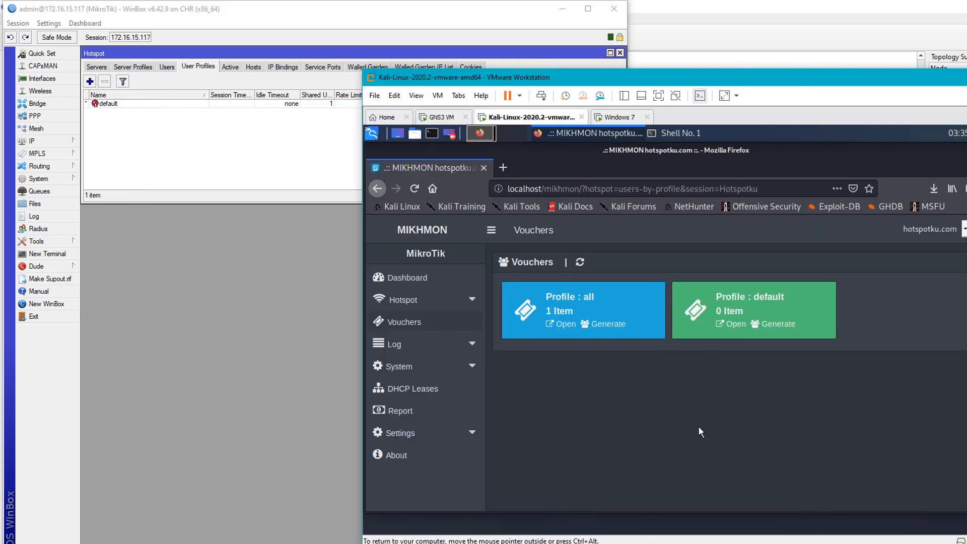
# - Add Mikhmon user profile autologinmac with Expired Mode None and save it
pyautogui.click(415, 300)
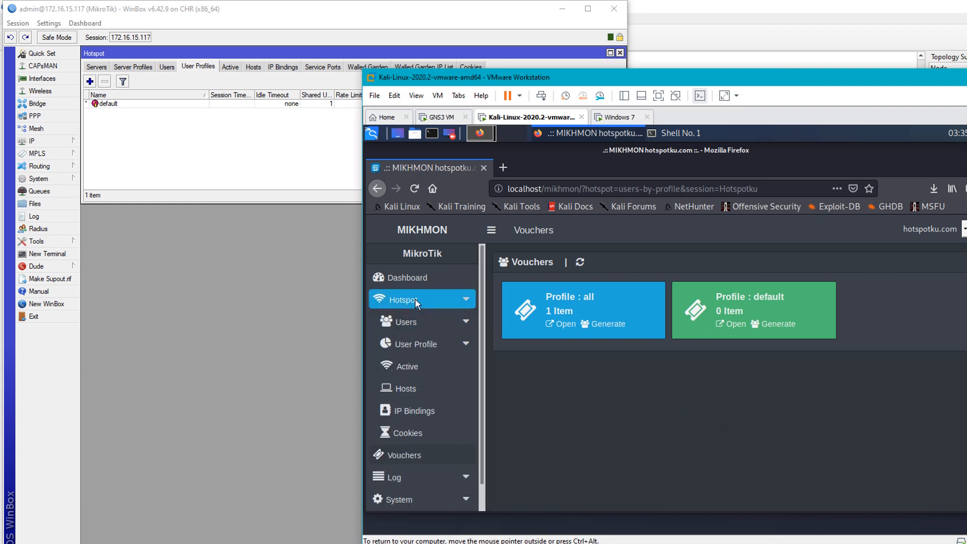
pyautogui.click(421, 345)
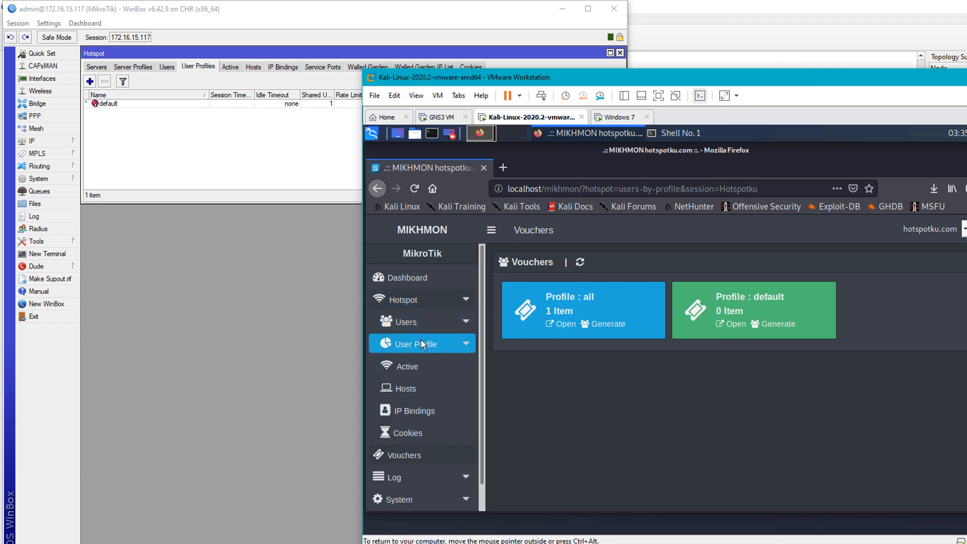
pyautogui.click(415, 347)
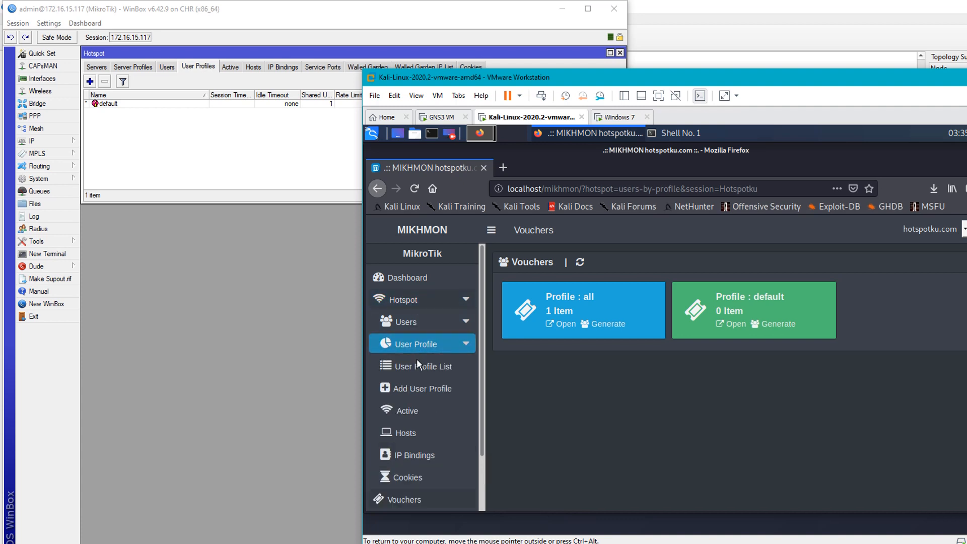
pyautogui.click(415, 388)
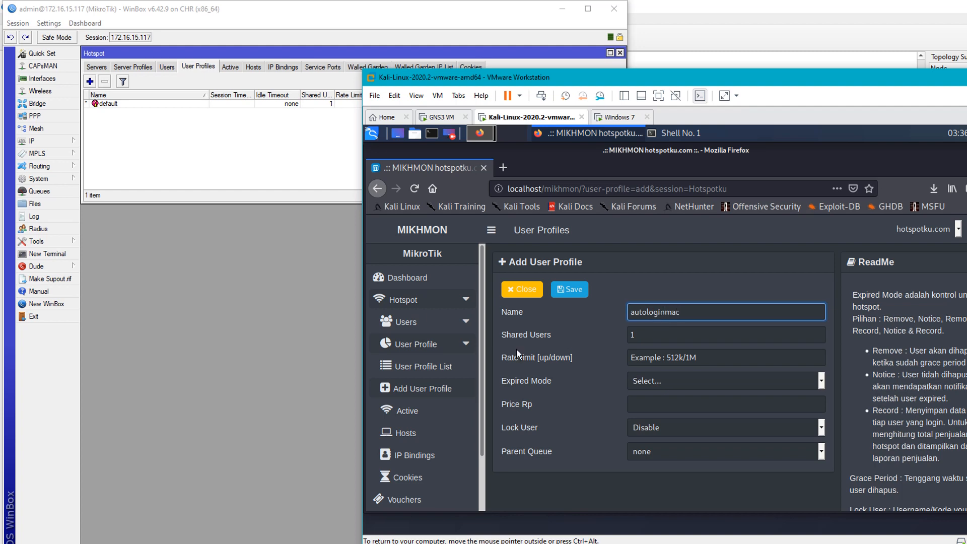
pyautogui.click(669, 386)
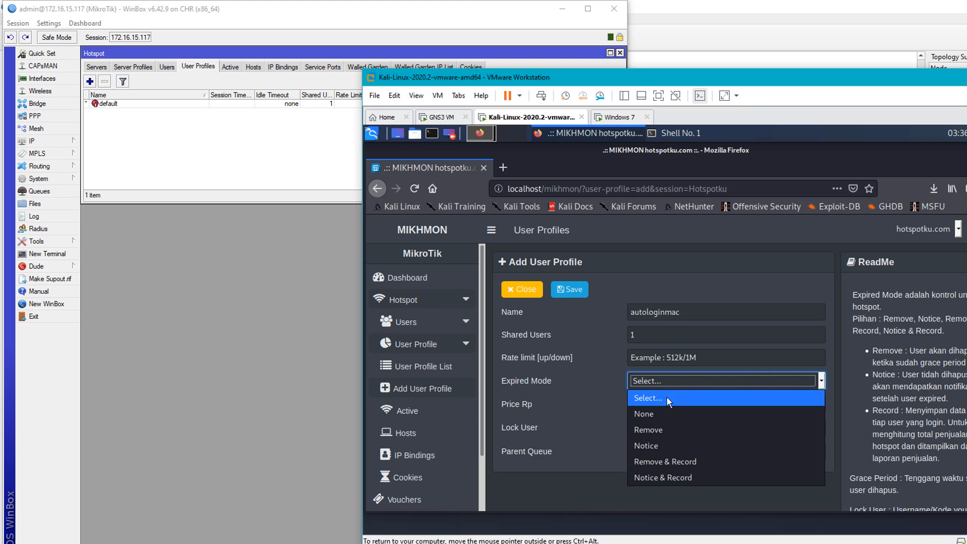
pyautogui.click(657, 414)
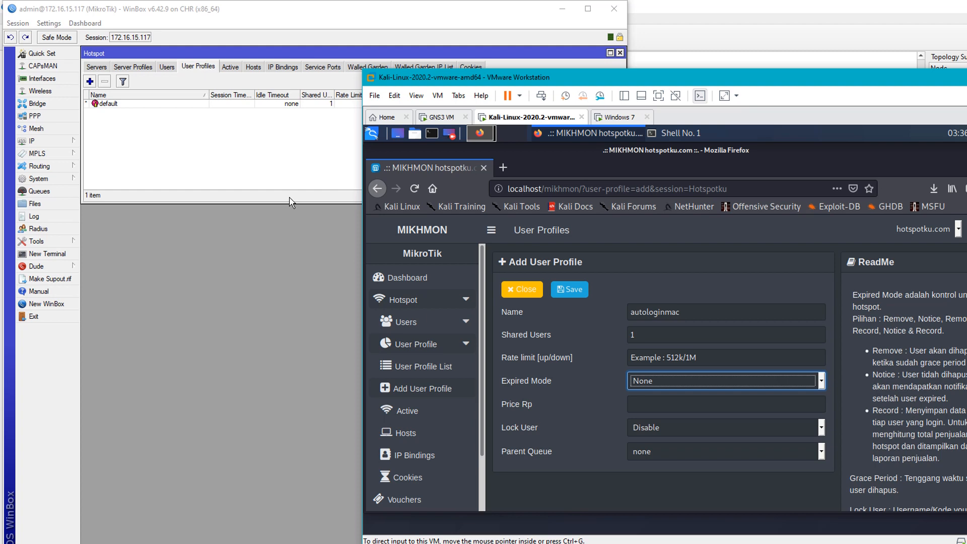
pyautogui.click(573, 291)
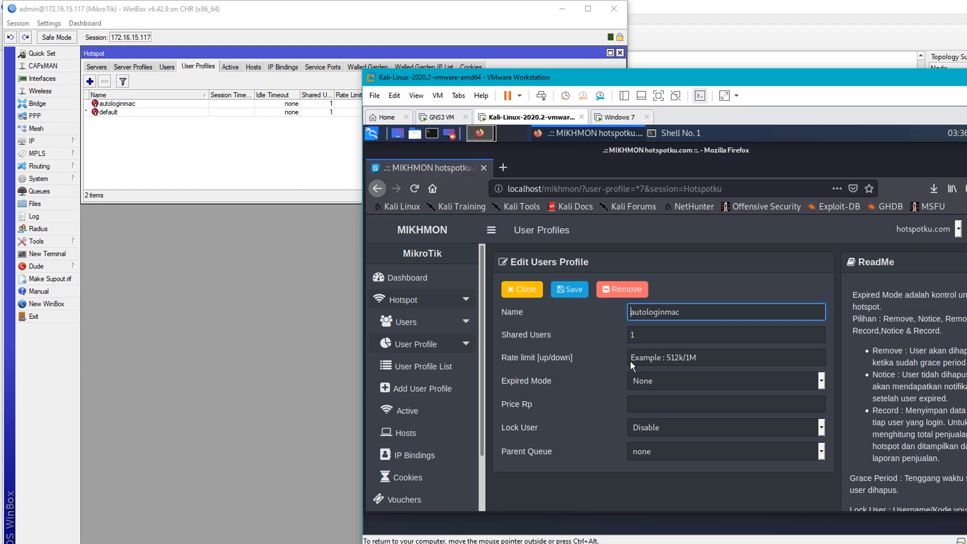
pyautogui.click(269, 162)
pyautogui.click(154, 105)
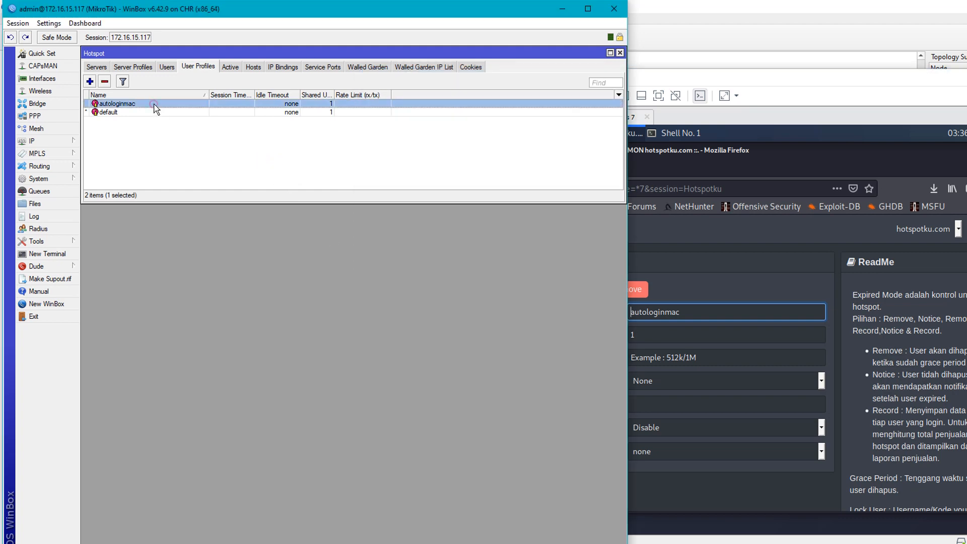
pyautogui.click(760, 272)
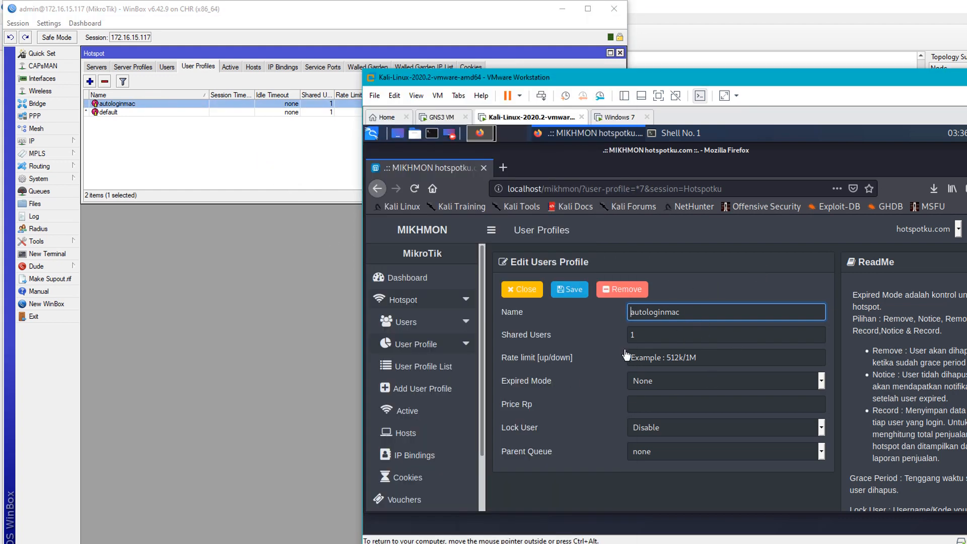
pyautogui.click(218, 151)
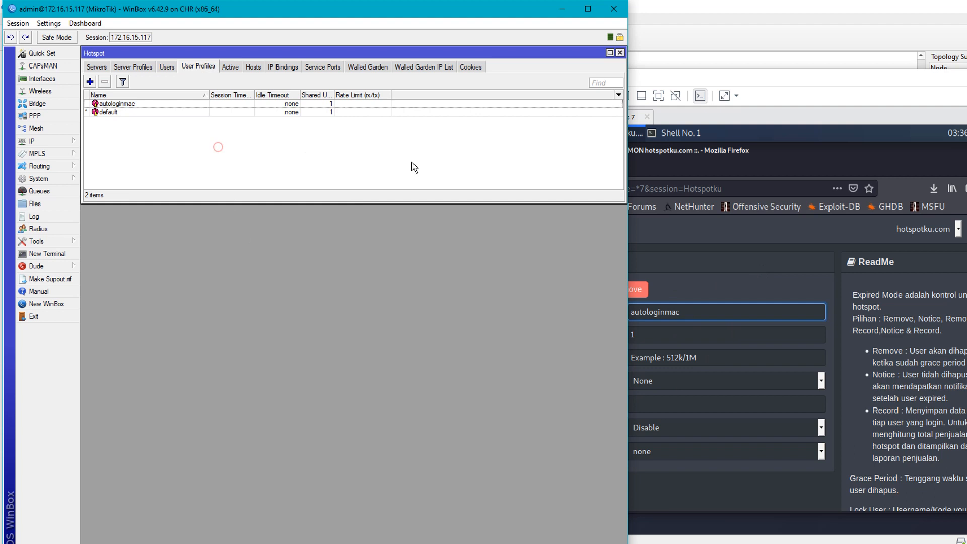
pyautogui.click(189, 158)
pyautogui.click(758, 277)
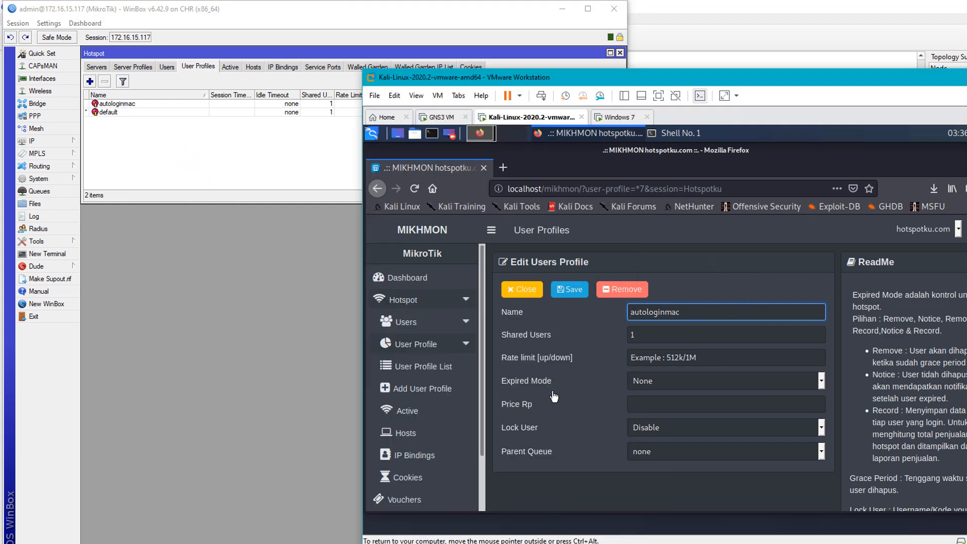
pyautogui.click(436, 373)
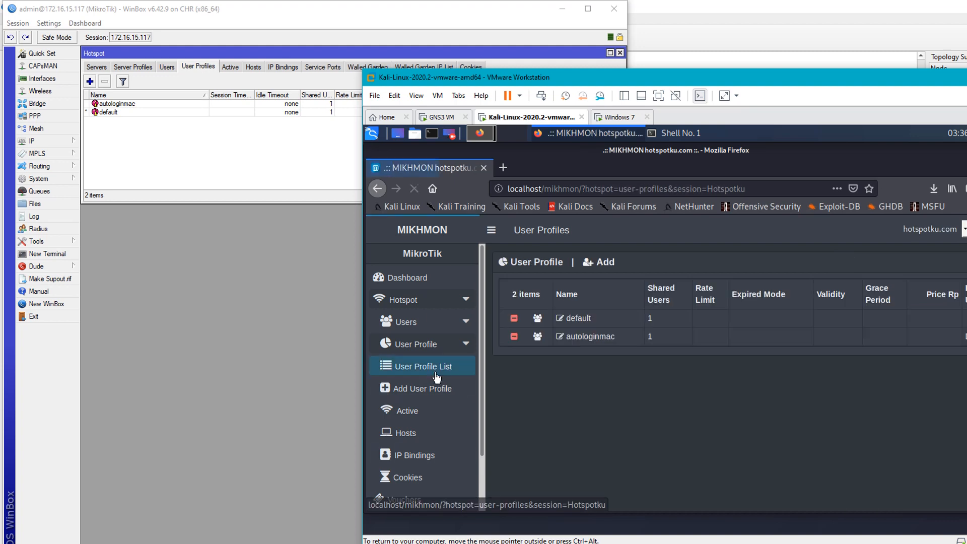
pyautogui.click(235, 162)
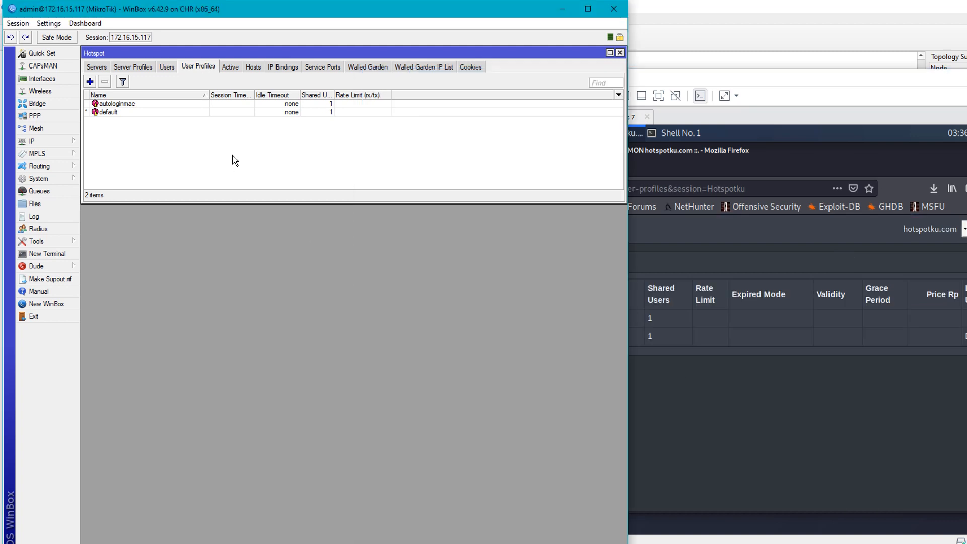
pyautogui.doubleClick(151, 104)
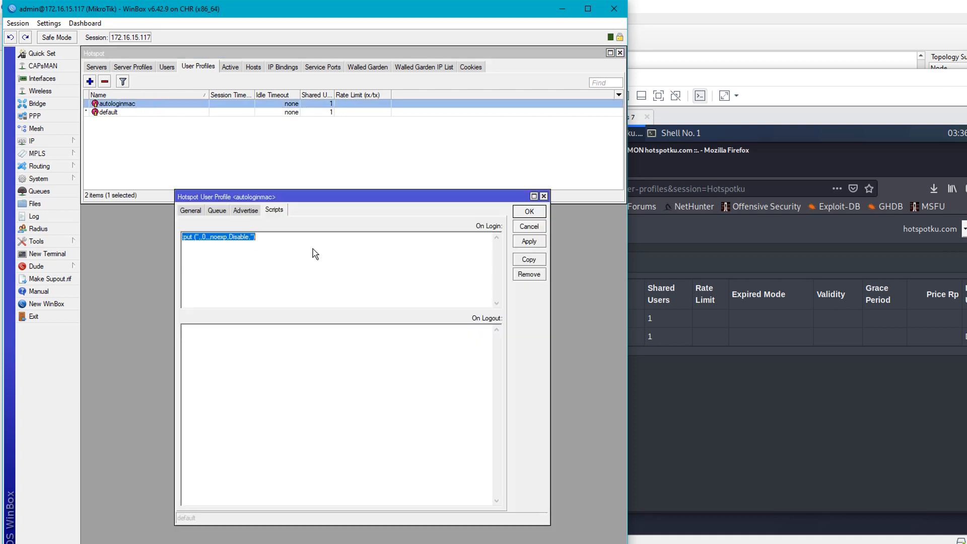
# - Replace autologinmac's On Login script with the auto-login-by-MAC script copied from Notepad
pyautogui.click(181, 214)
pyautogui.click(273, 212)
pyautogui.hotkey('alt', 'Tab')
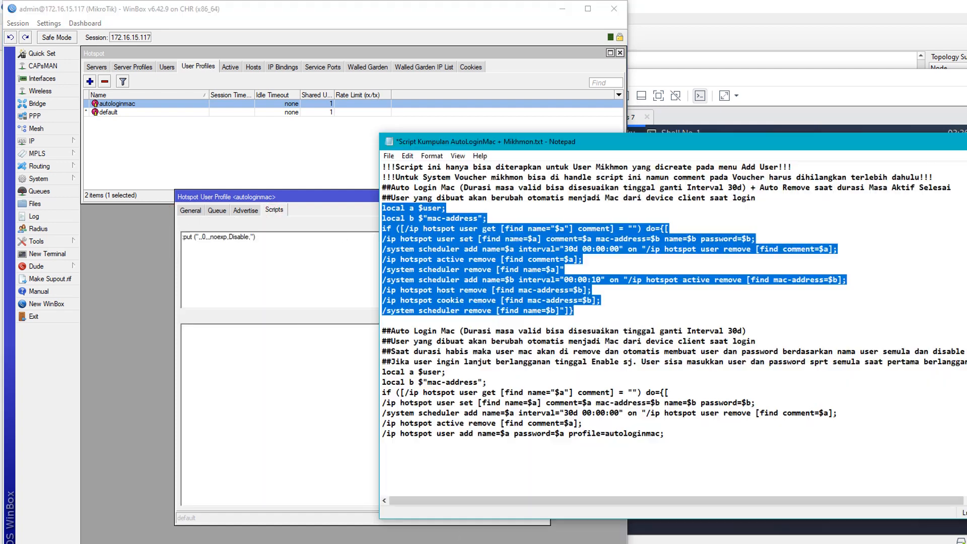
pyautogui.rightClick(490, 260)
pyautogui.click(515, 294)
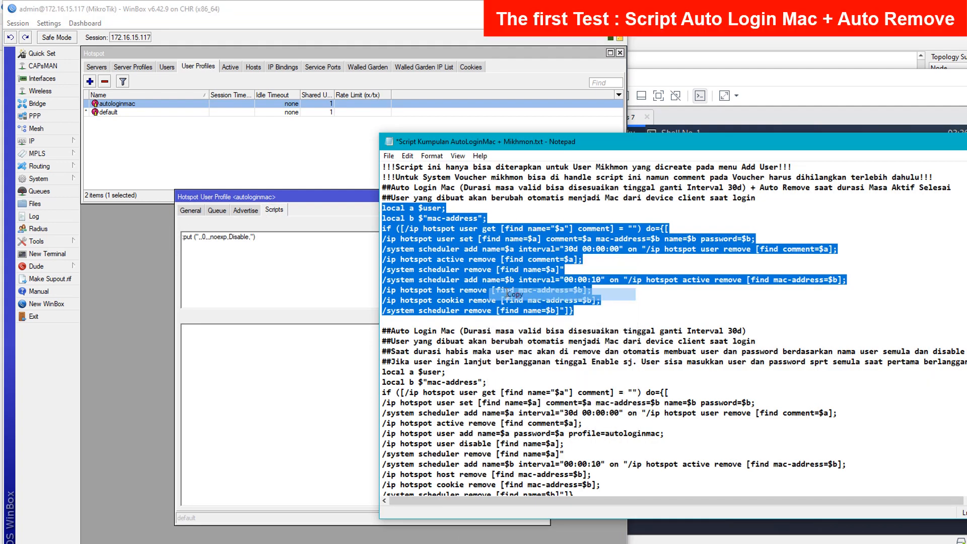
pyautogui.hotkey('alt', 'Tab')
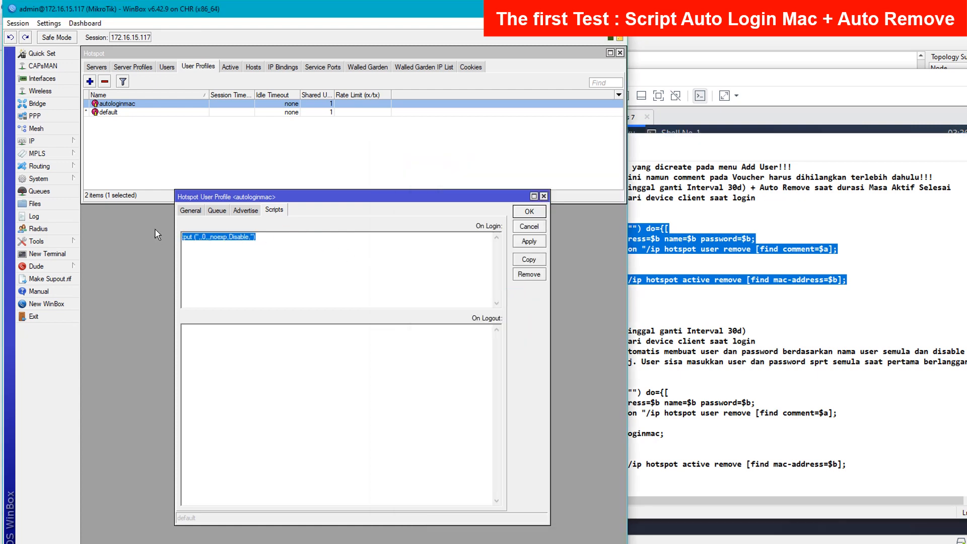
pyautogui.press('Delete')
pyautogui.hotkey('ctrl', 'v')
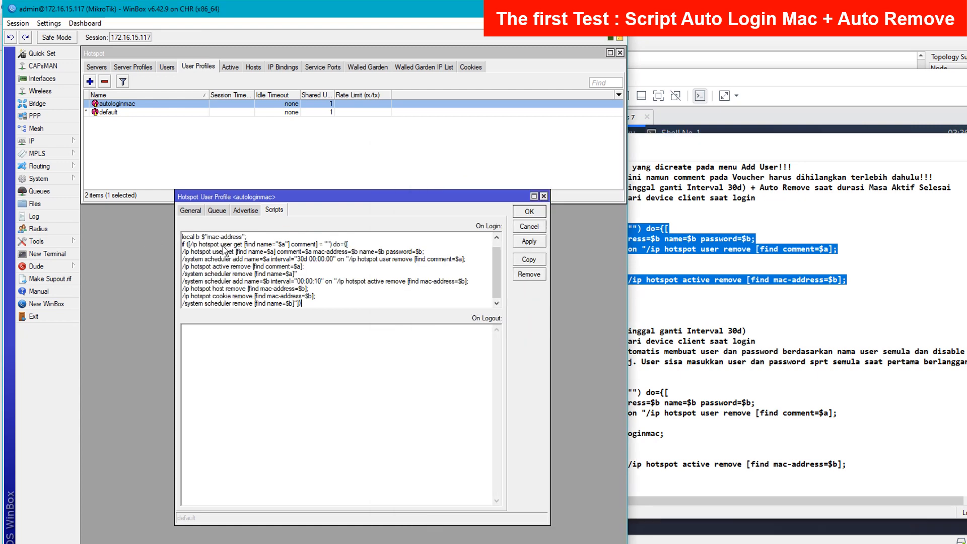
# - Review the script's comment notes, including the Auto Remove scheduler's 30d interval
pyautogui.click(705, 279)
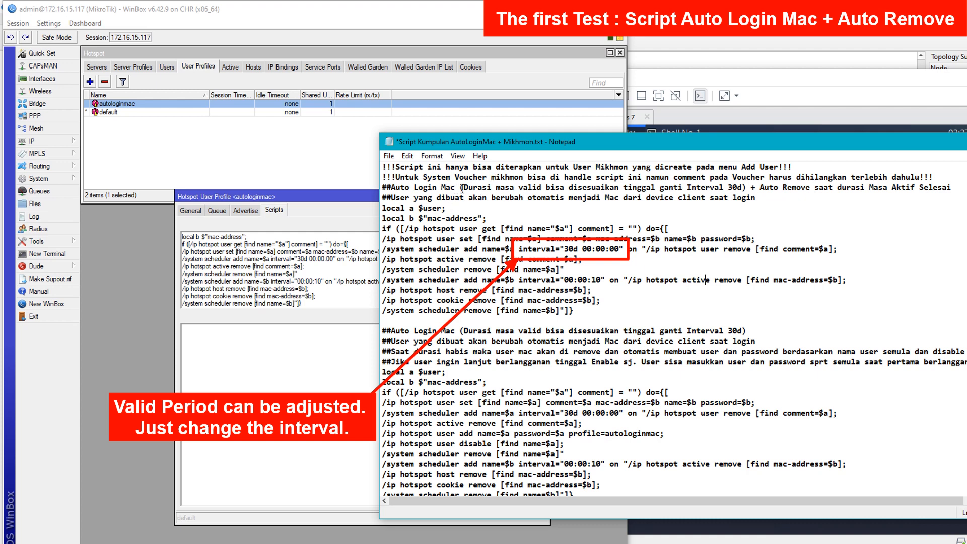
pyautogui.moveTo(463, 189); pyautogui.dragTo(763, 200)
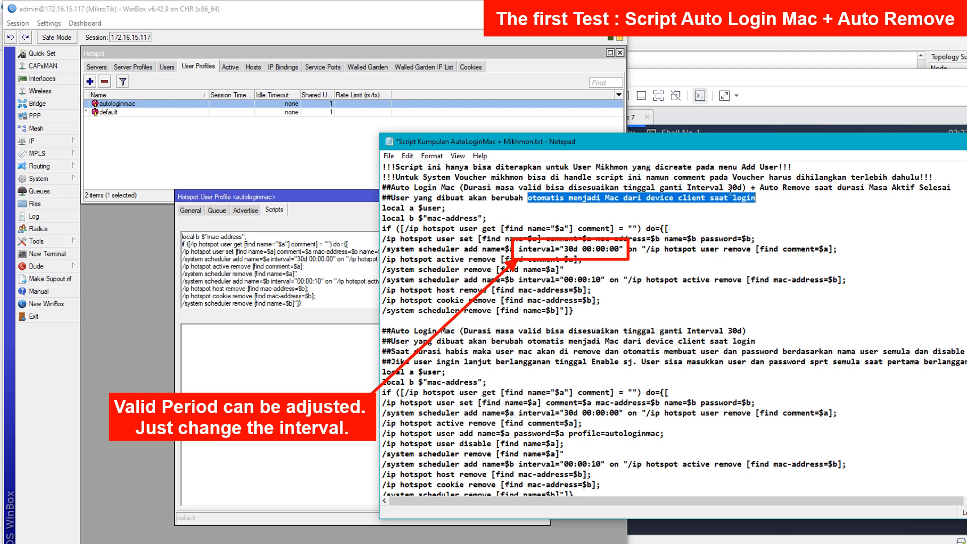
pyautogui.moveTo(496, 187); pyautogui.dragTo(740, 184)
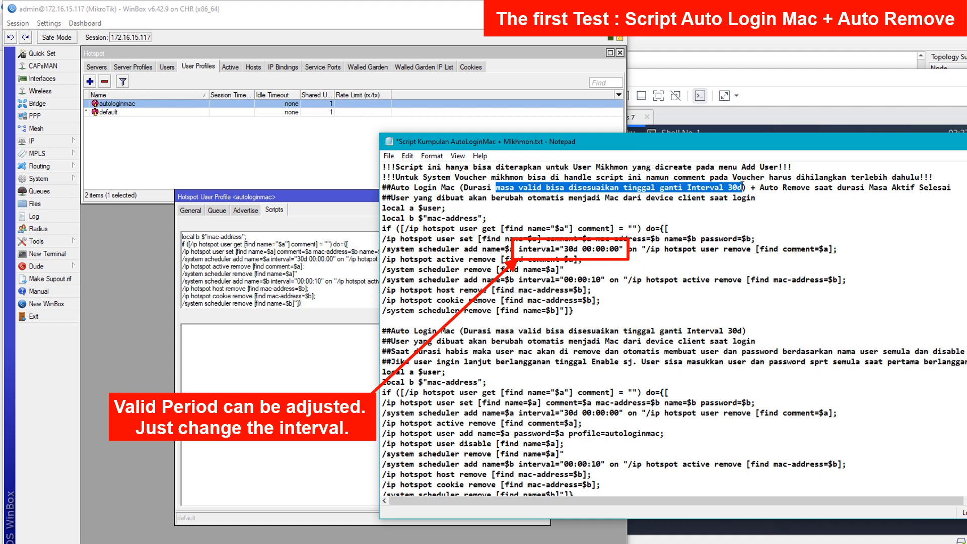
pyautogui.moveTo(760, 188); pyautogui.dragTo(810, 187)
pyautogui.doubleClick(732, 188)
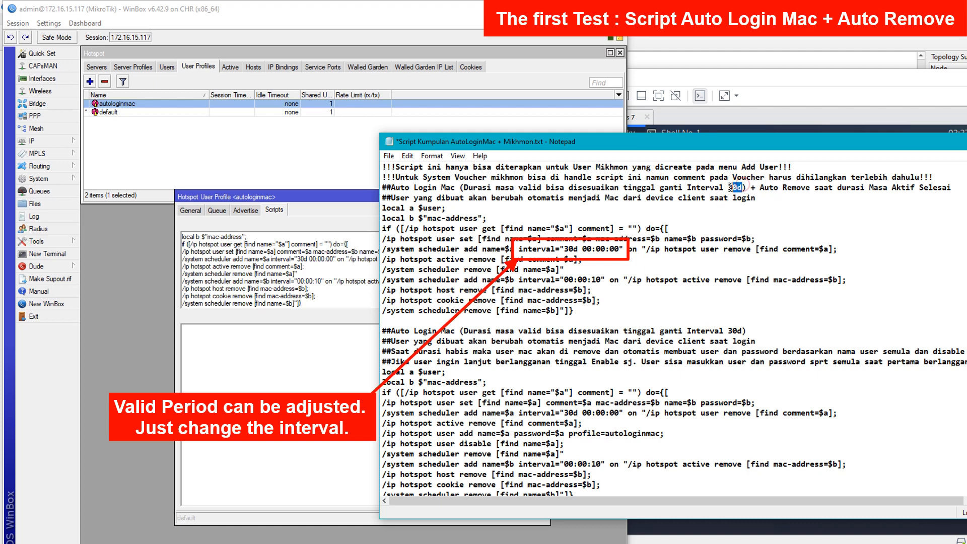
pyautogui.moveTo(730, 188); pyautogui.dragTo(728, 187)
pyautogui.moveTo(521, 249)
pyautogui.mouseDown()
pyautogui.moveTo(582, 249)
pyautogui.moveTo(565, 249)
pyautogui.mouseUp()
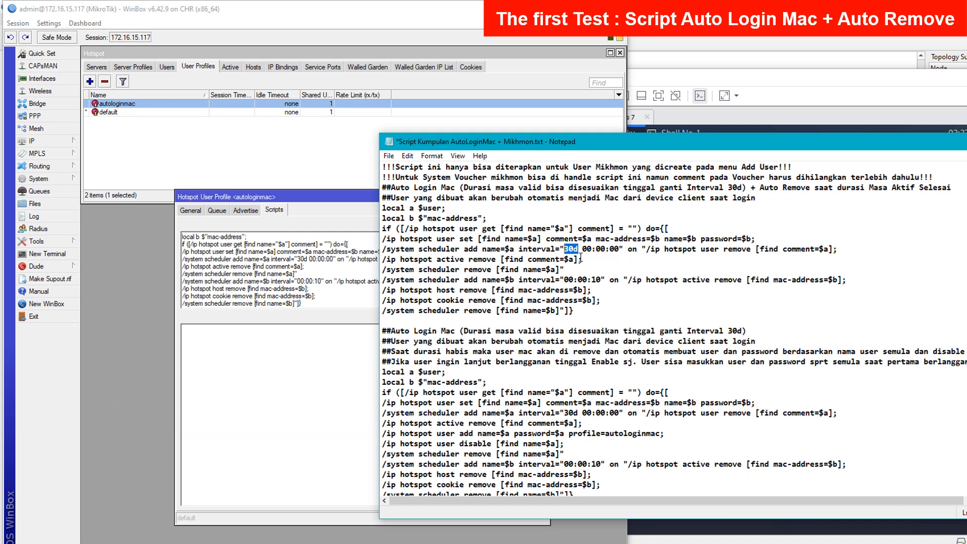
# - Apply the new On Login script and close the profile with OK
pyautogui.click(337, 300)
pyautogui.click(529, 242)
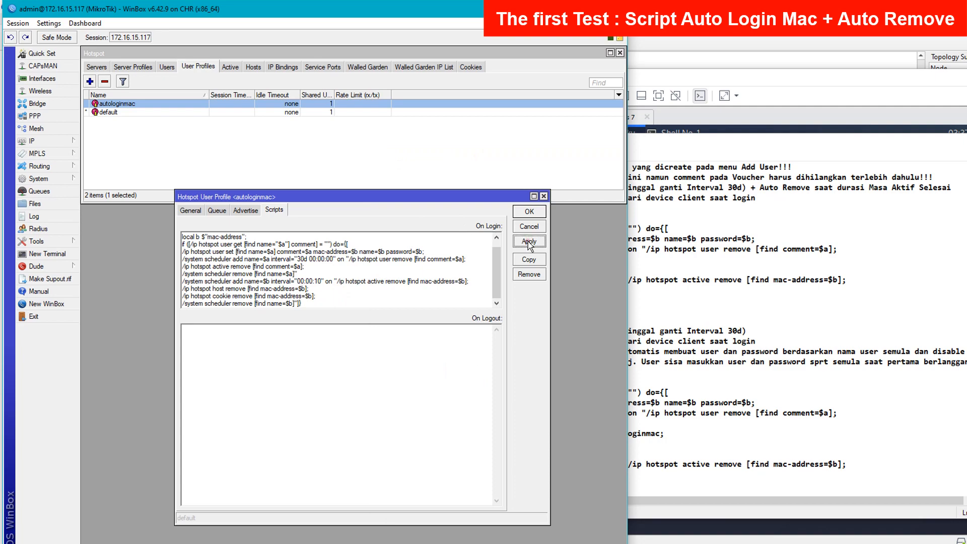
pyautogui.click(528, 215)
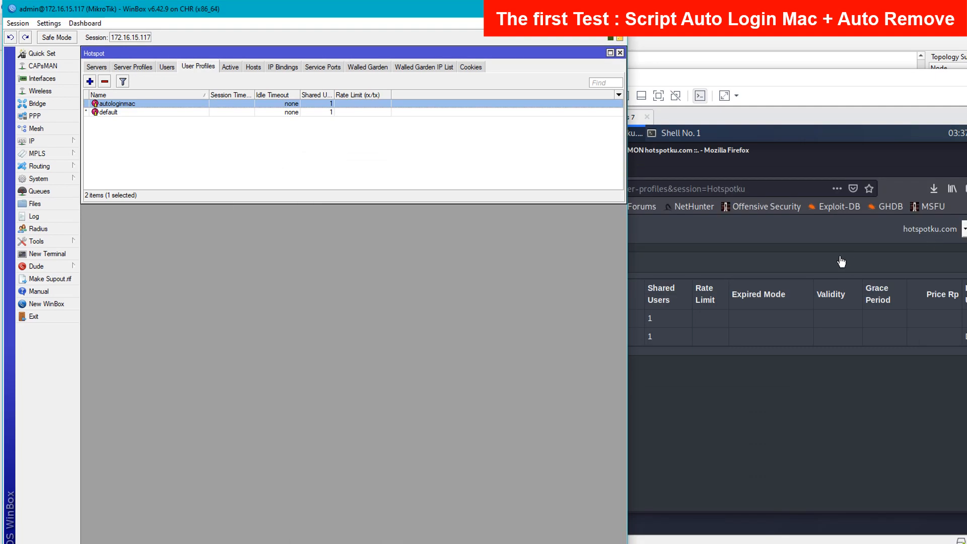
# - In Mikhmon's Add User form, enter username ayz and the user's password
pyautogui.click(779, 256)
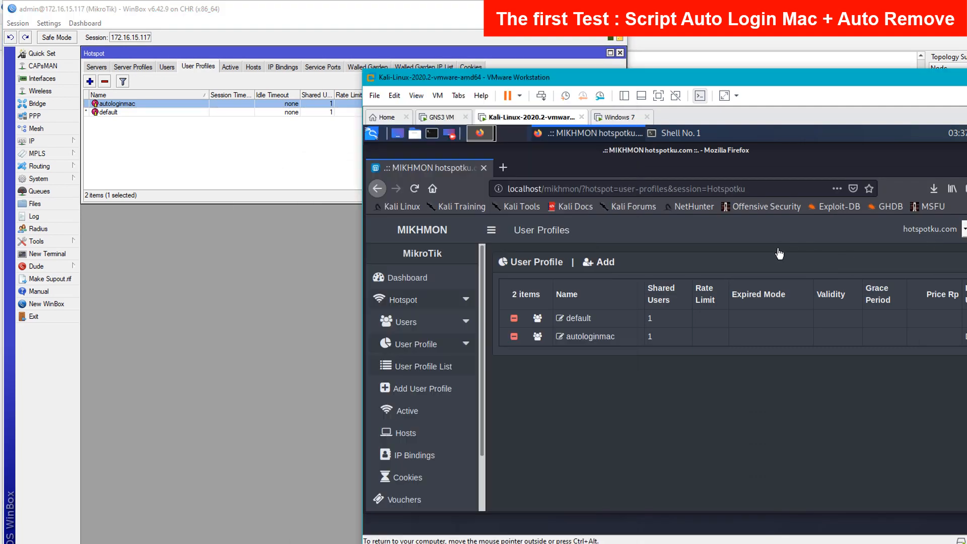
pyautogui.moveTo(610, 80); pyautogui.dragTo(723, 58)
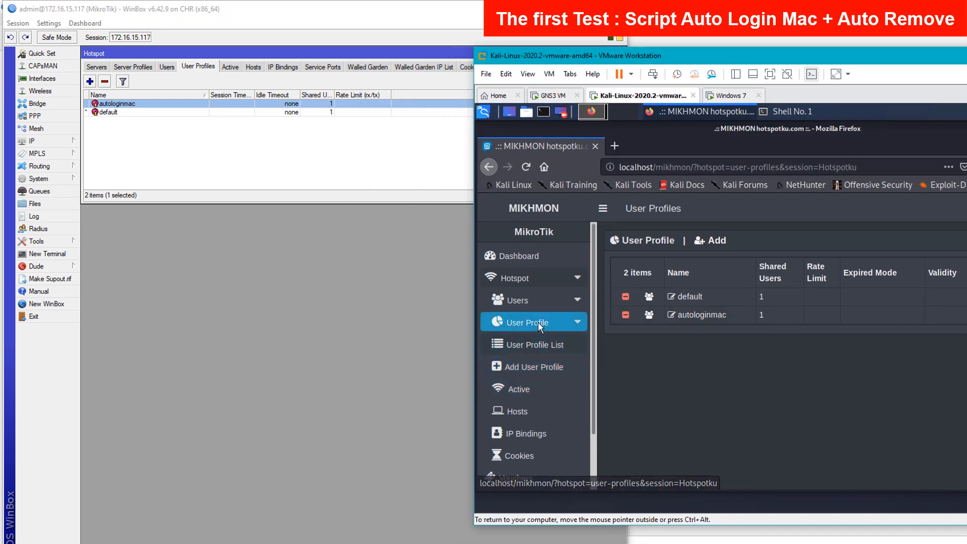
pyautogui.click(537, 301)
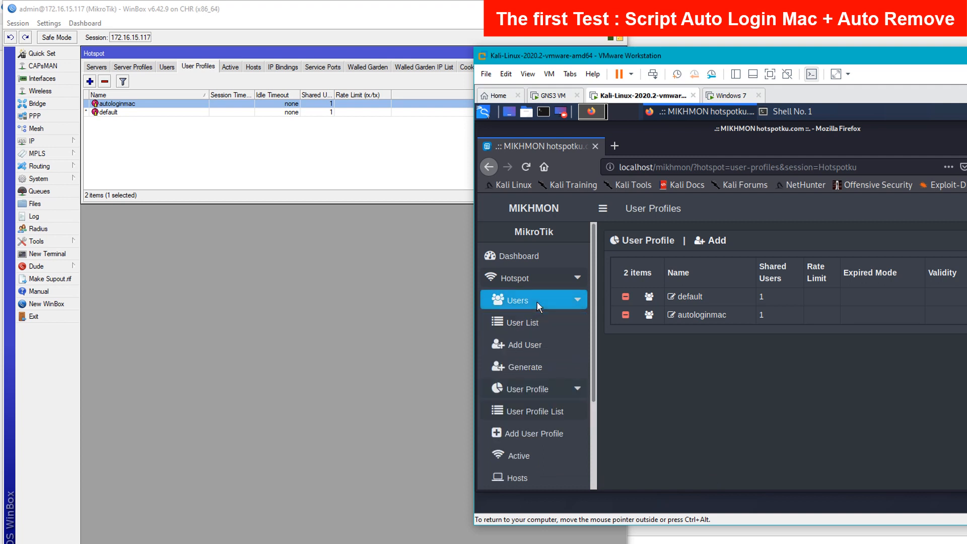
pyautogui.click(535, 347)
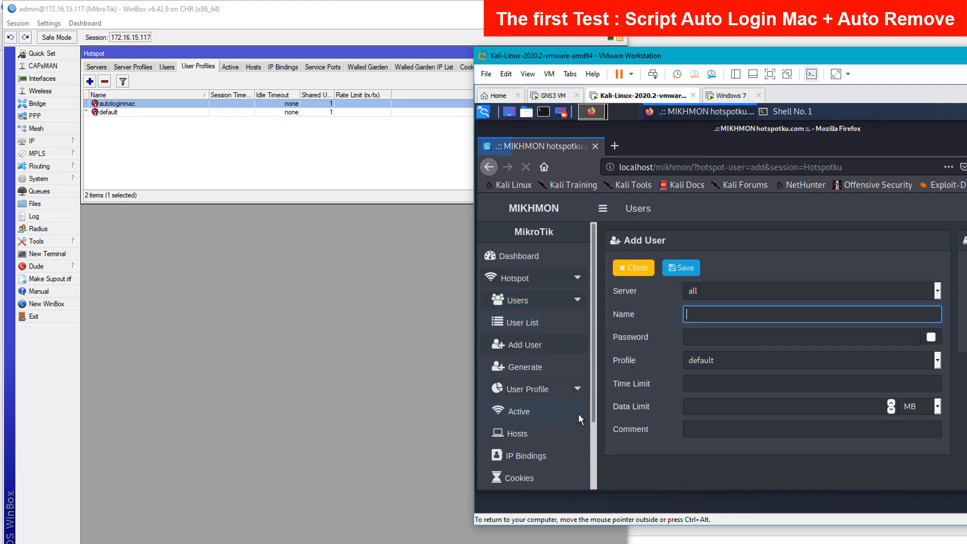
pyautogui.click(704, 312)
pyautogui.press('Tab')
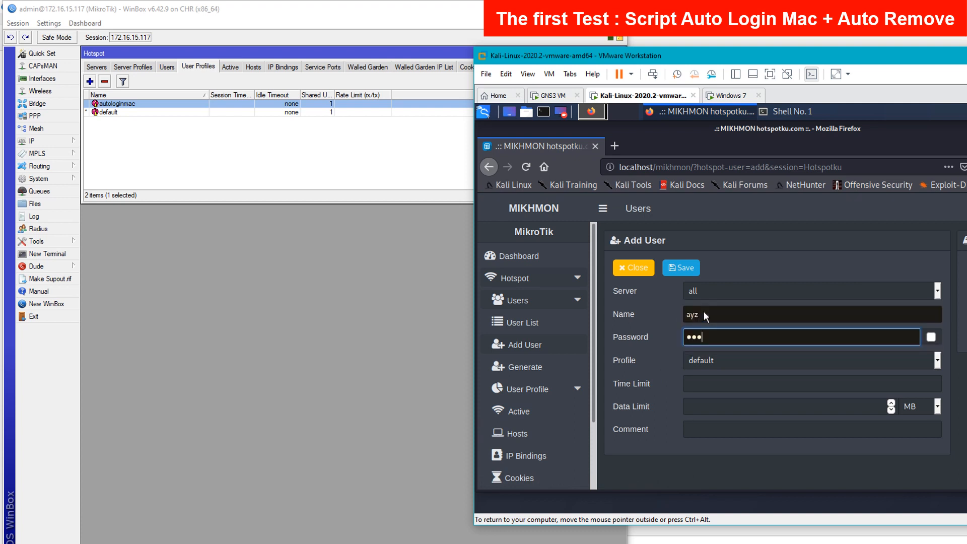
pyautogui.write('a')
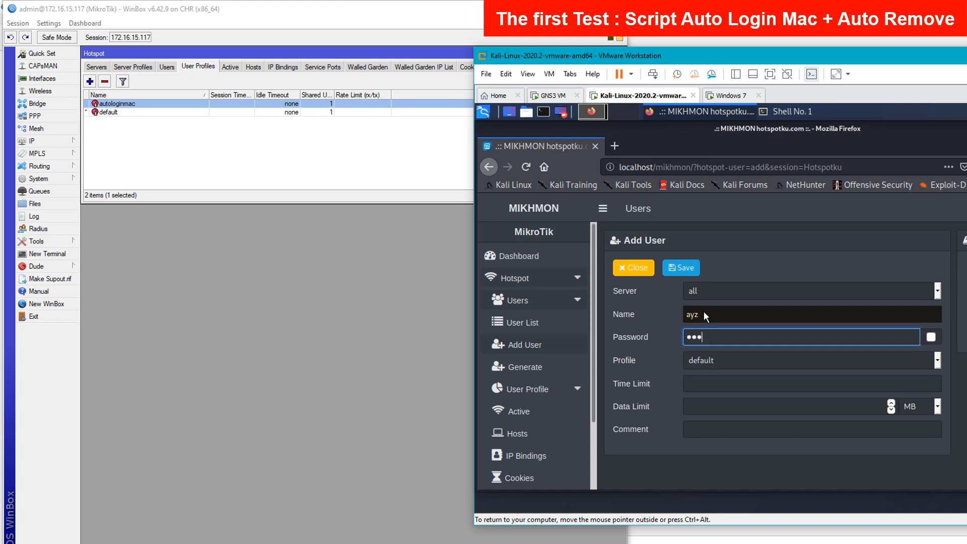
# - Assign profile autologinmac, save the user, and confirm it appears in WinBox's hotspot Users
pyautogui.click(724, 358)
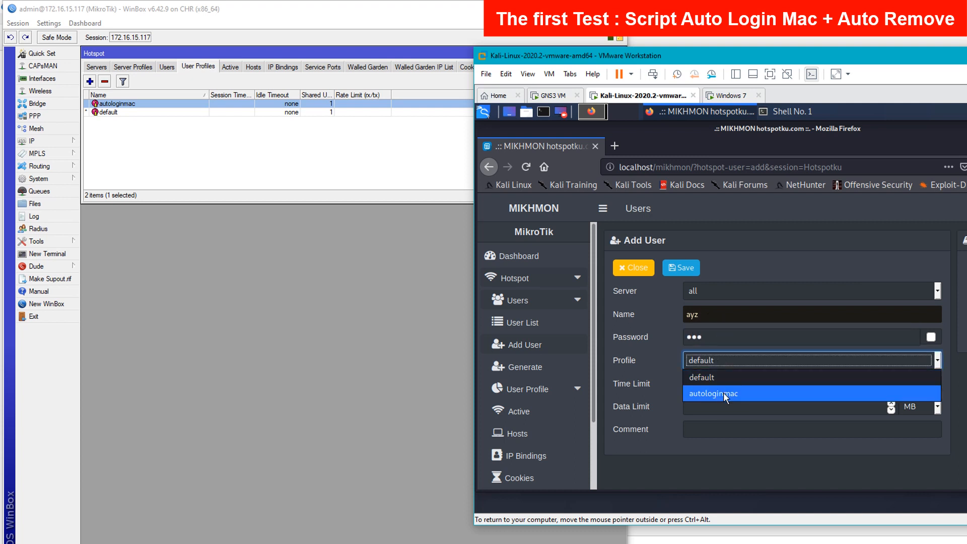
pyautogui.click(724, 393)
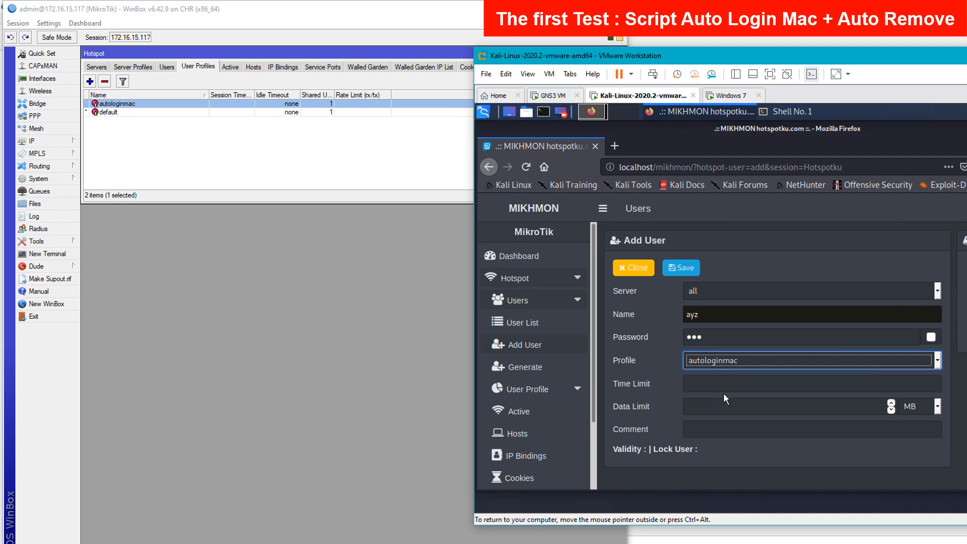
pyautogui.click(688, 270)
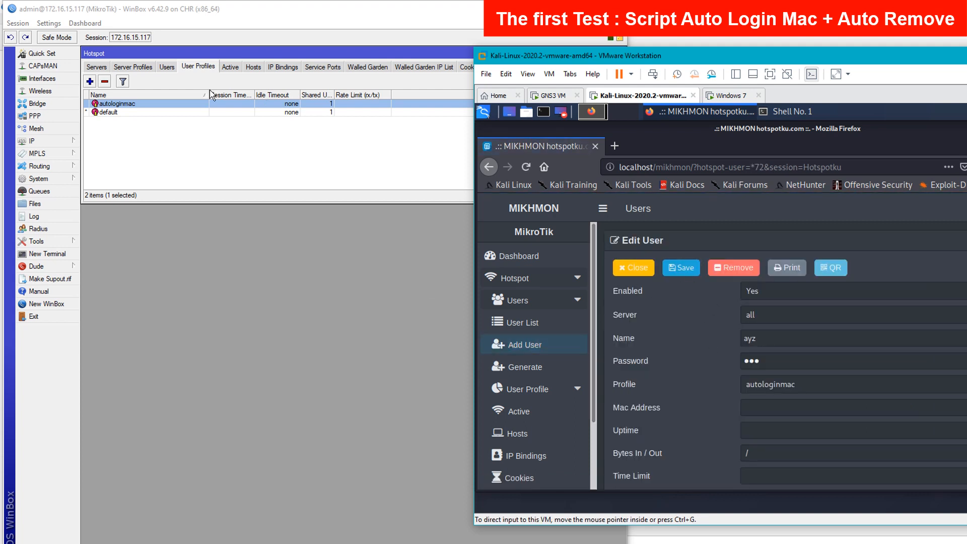
pyautogui.click(168, 62)
pyautogui.click(167, 65)
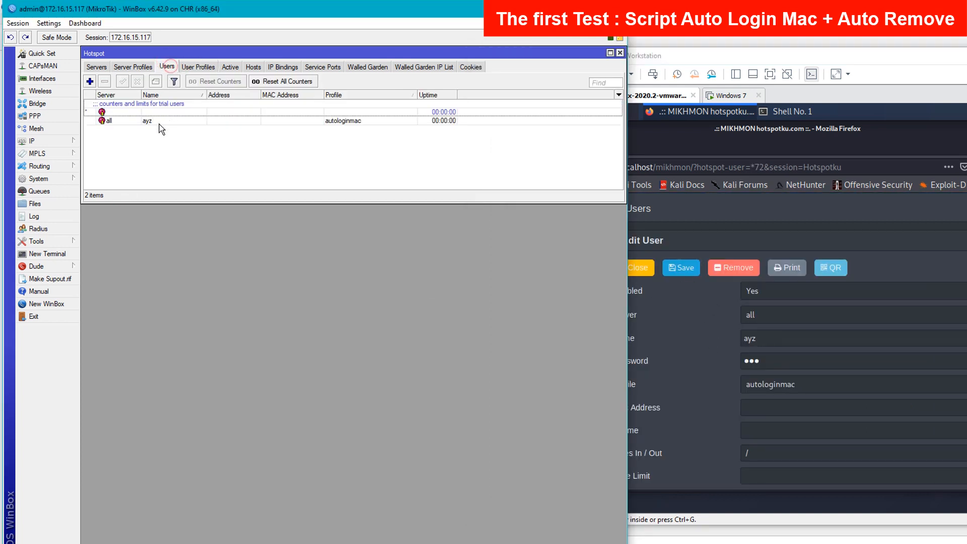
pyautogui.click(152, 122)
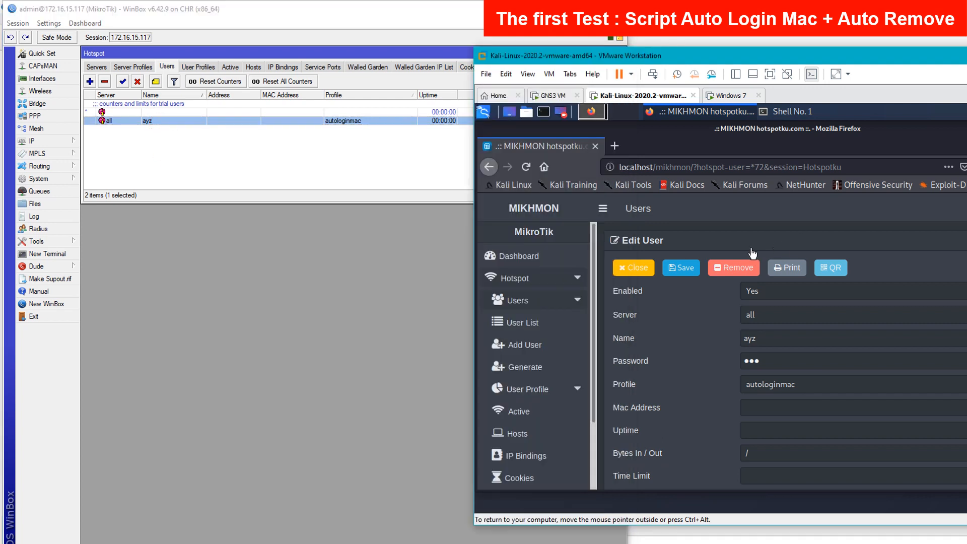
# - Switch to the Windows 7 client showing the hotspot login page
pyautogui.click(636, 302)
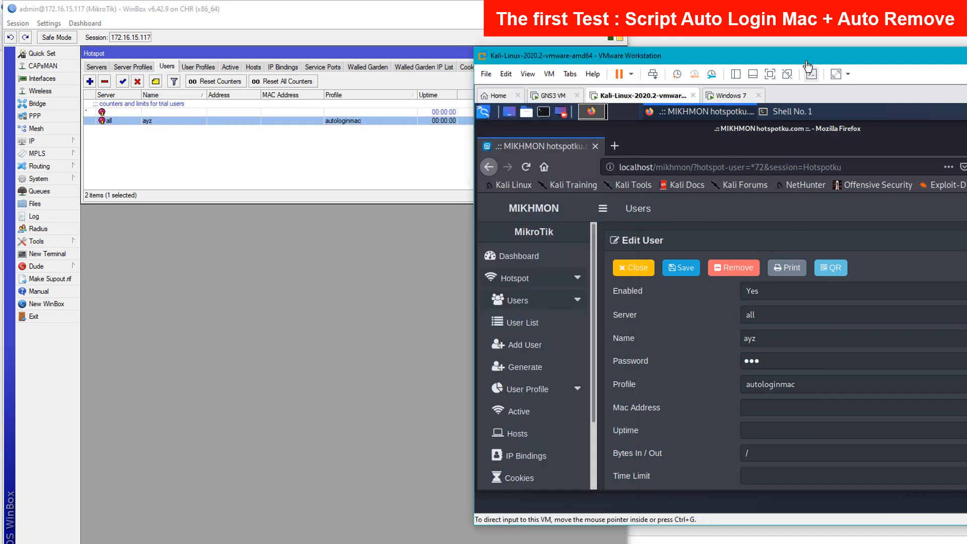
pyautogui.click(395, 184)
pyautogui.click(395, 182)
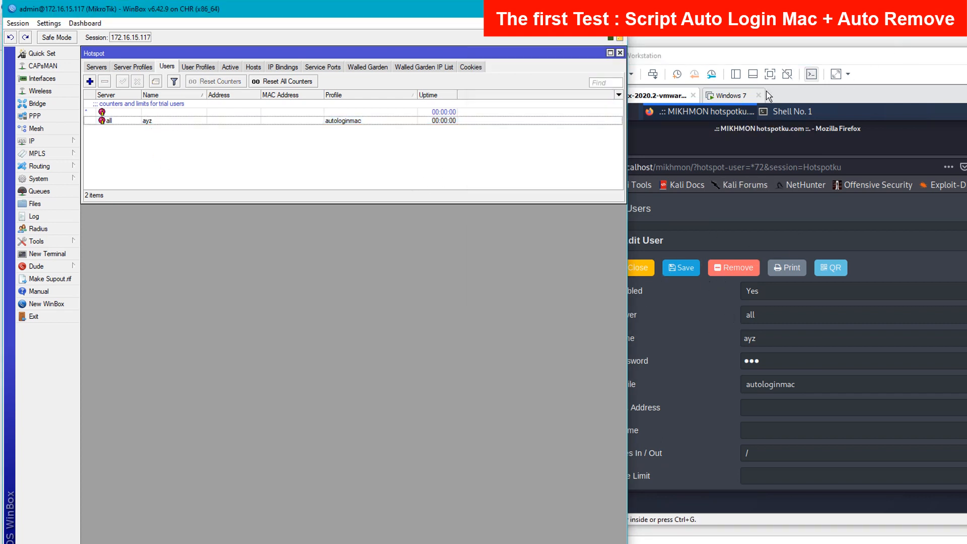
pyautogui.click(732, 99)
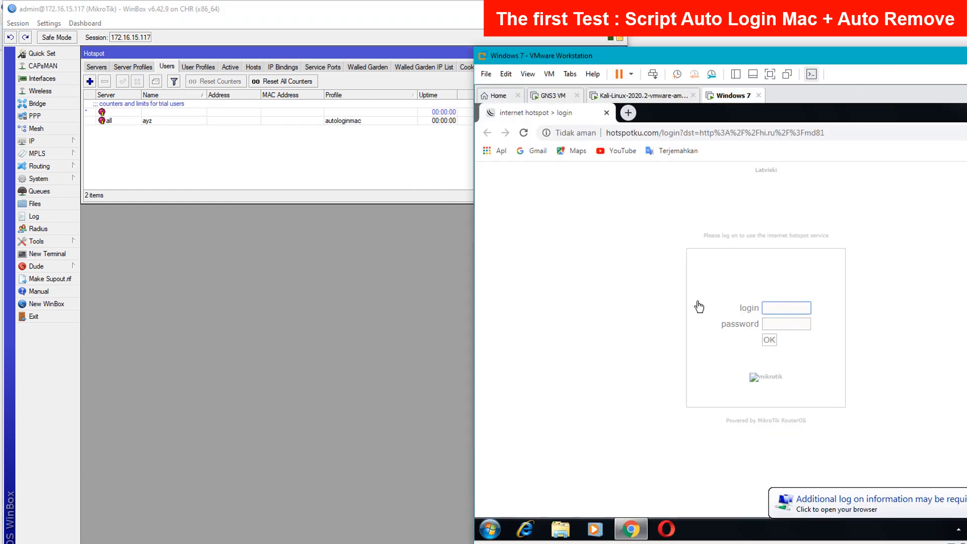
# - Delete both leftover entries from System > Scheduler
pyautogui.click(60, 179)
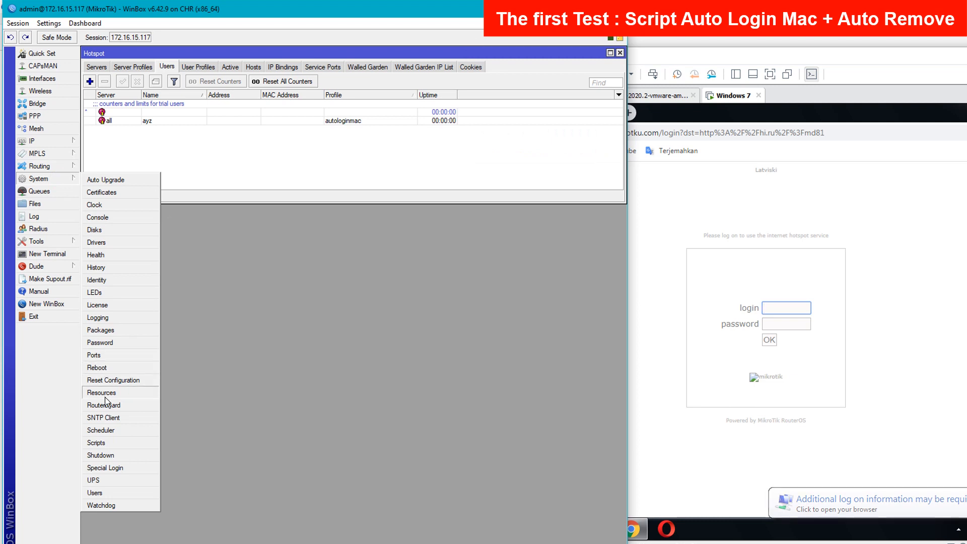
pyautogui.click(100, 430)
pyautogui.moveTo(206, 318); pyautogui.dragTo(205, 226)
pyautogui.click(171, 257)
pyautogui.click(168, 266)
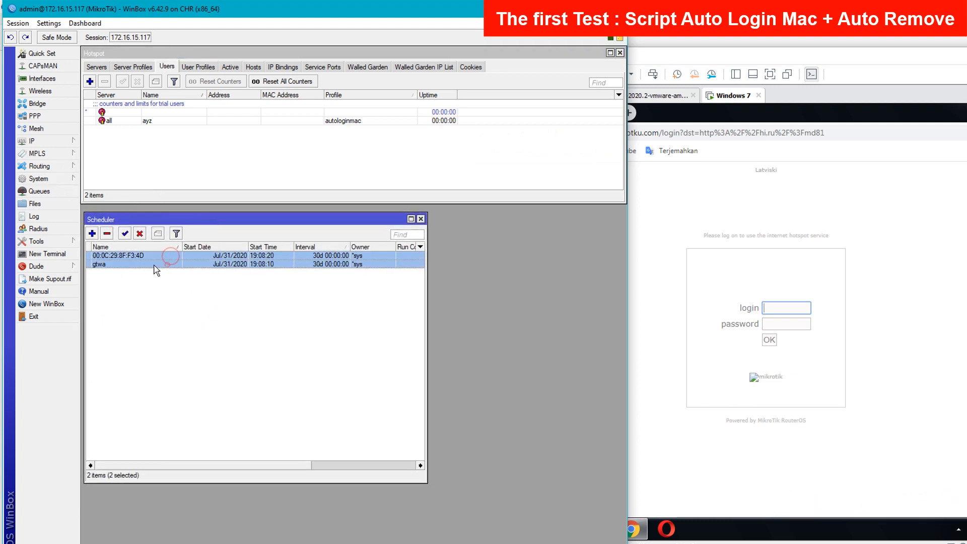
pyautogui.click(107, 234)
pyautogui.click(168, 299)
# - Glance at the hotspot Active and Hosts lists, then return to Users
pyautogui.click(206, 59)
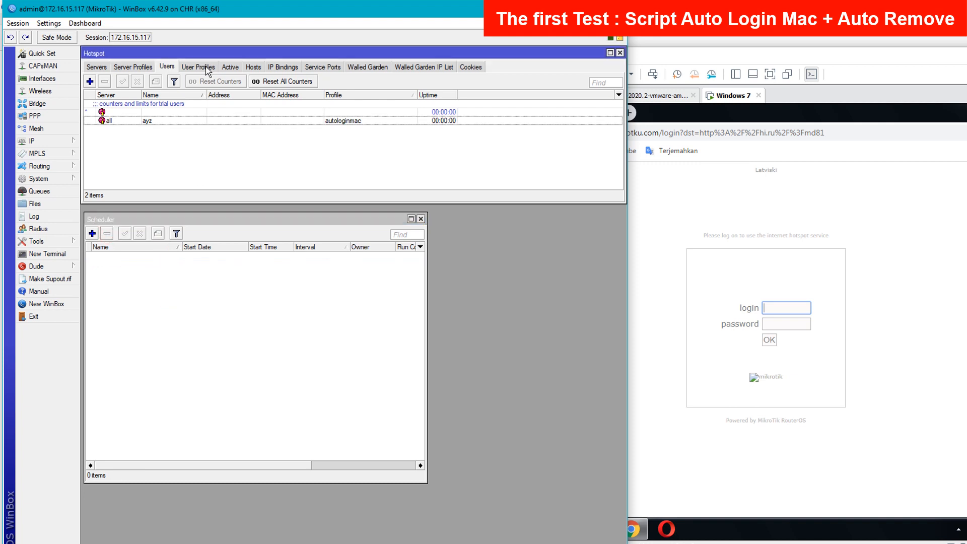
pyautogui.click(231, 67)
pyautogui.click(253, 67)
pyautogui.click(167, 67)
# - Sign in on the hotspot page as ayz with its password, then select ayz in WinBox to see its MAC
pyautogui.click(751, 302)
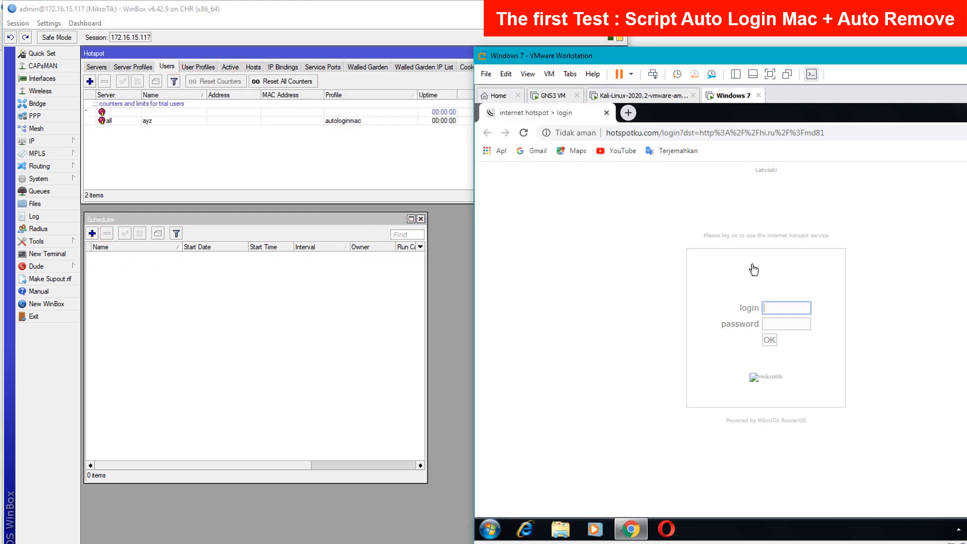
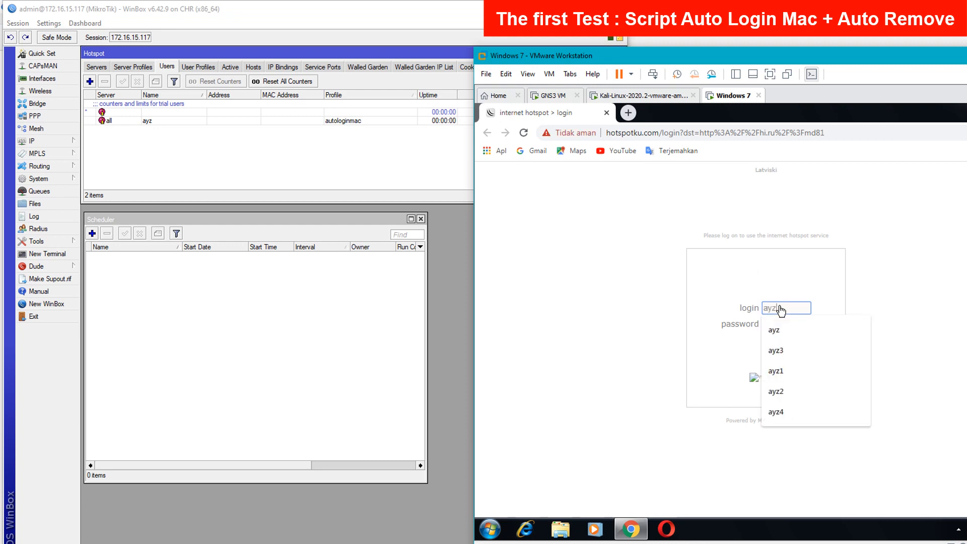
pyautogui.press('Tab')
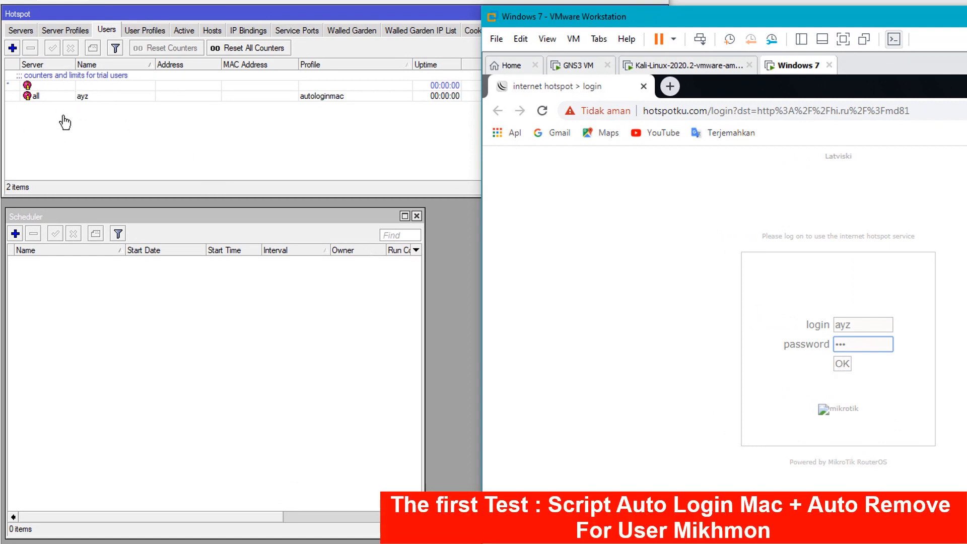
pyautogui.click(842, 364)
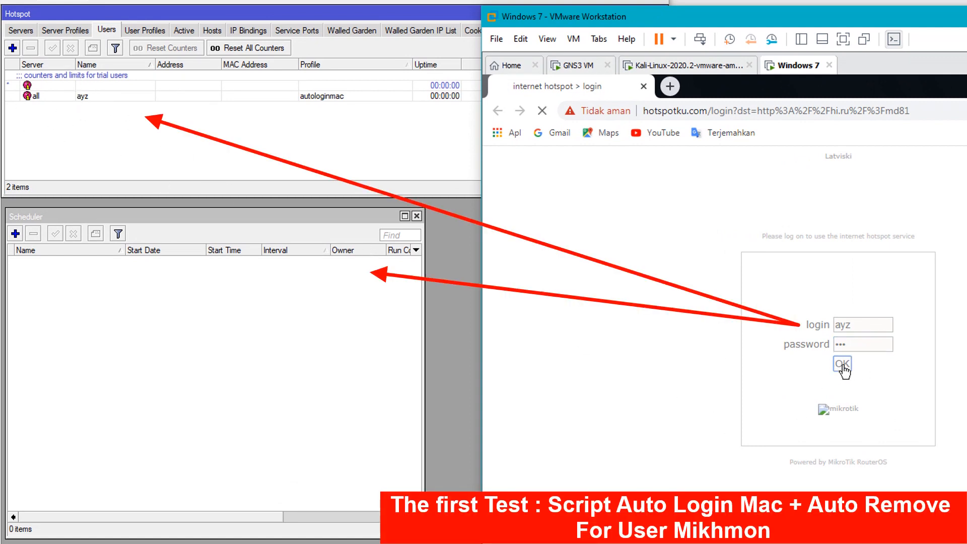
pyautogui.click(146, 105)
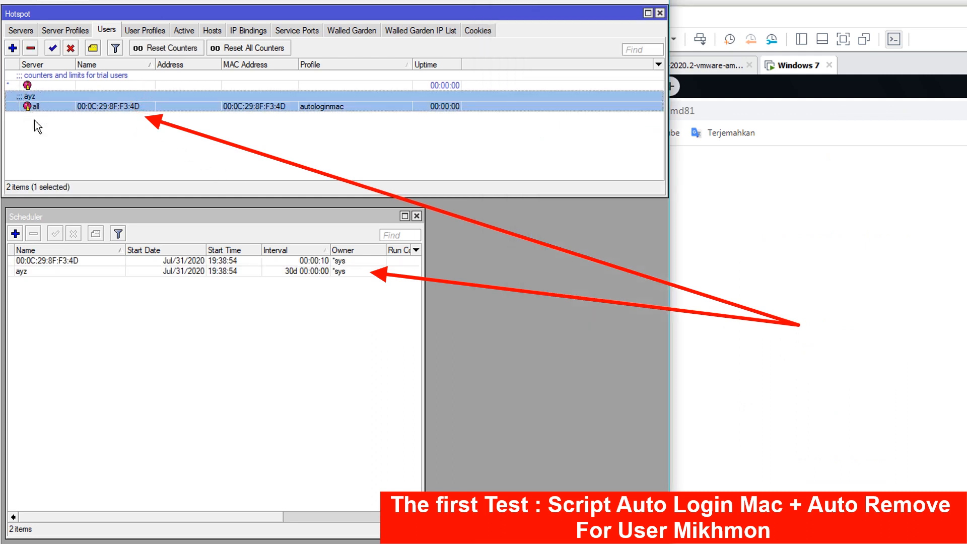
# - Inspect the ayz active session and the remaining scheduler entries in WinBox
pyautogui.click(160, 261)
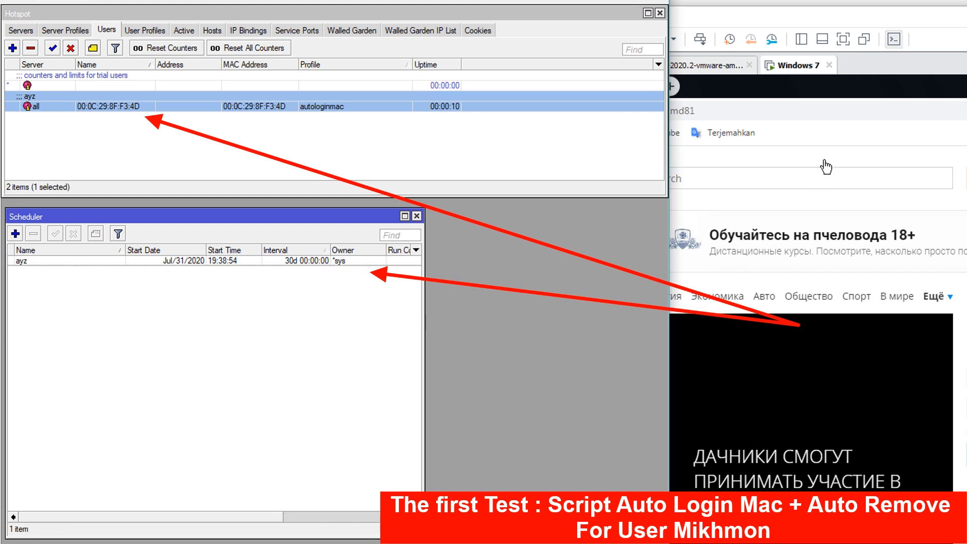
pyautogui.click(176, 31)
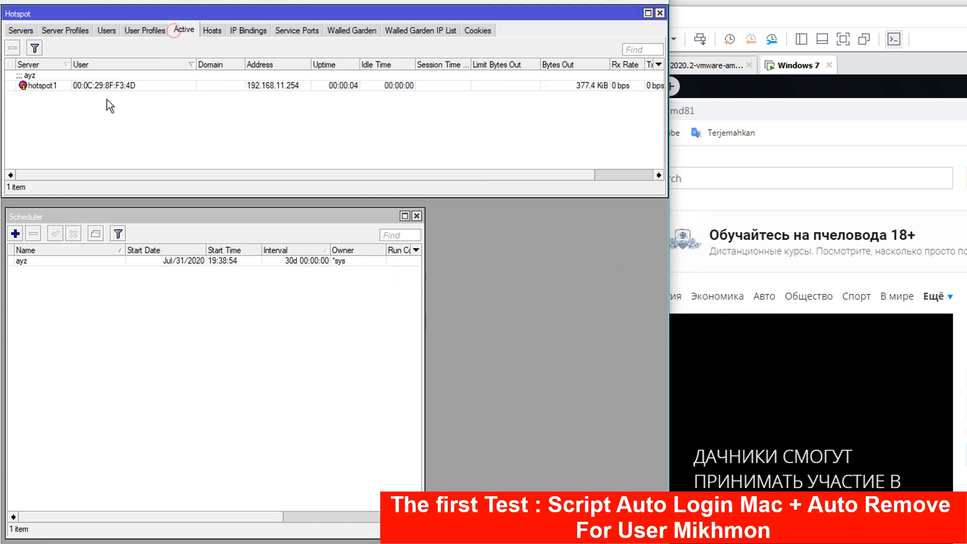
pyautogui.click(92, 84)
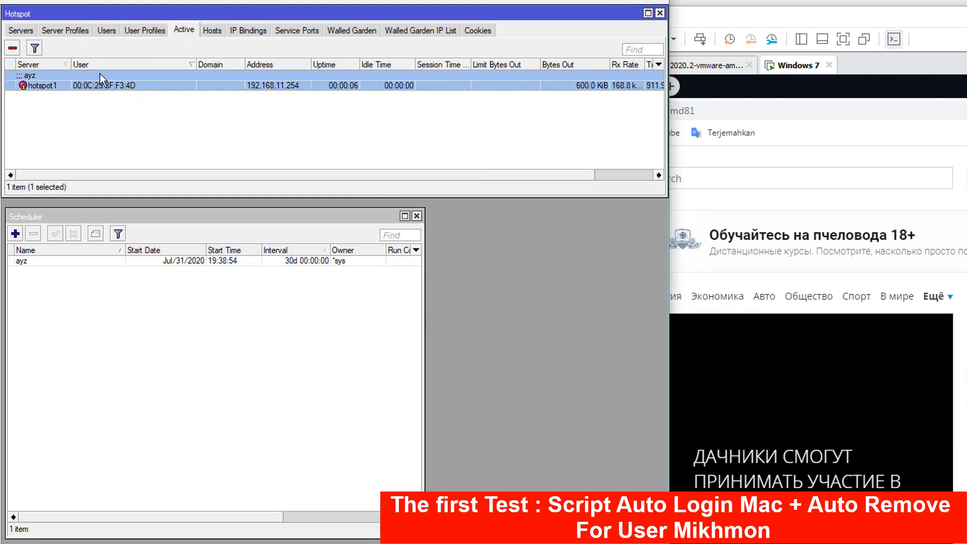
pyautogui.click(259, 359)
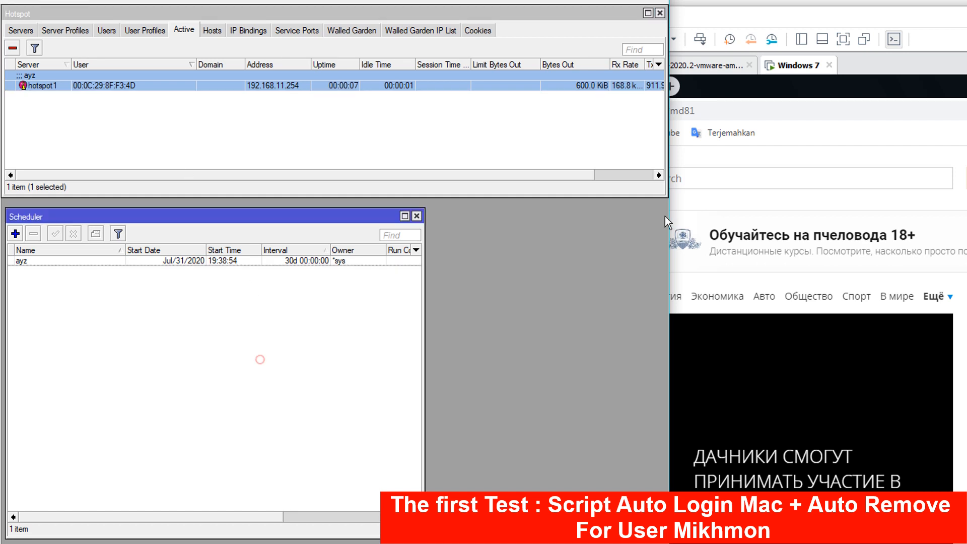
# - Load the hotspot status page in the client browser and reload it to refresh counters
pyautogui.click(817, 157)
pyautogui.click(704, 113)
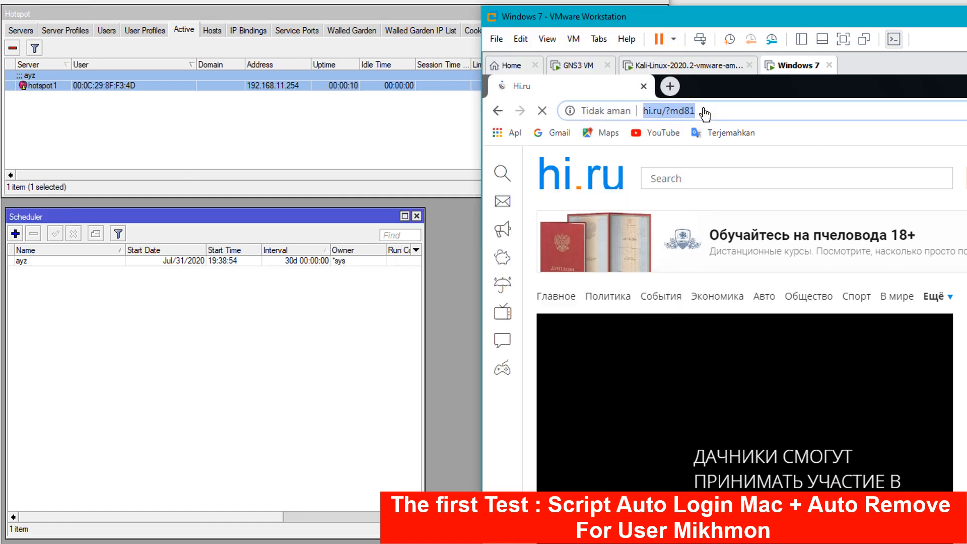
pyautogui.write('hotspotku.com/login')
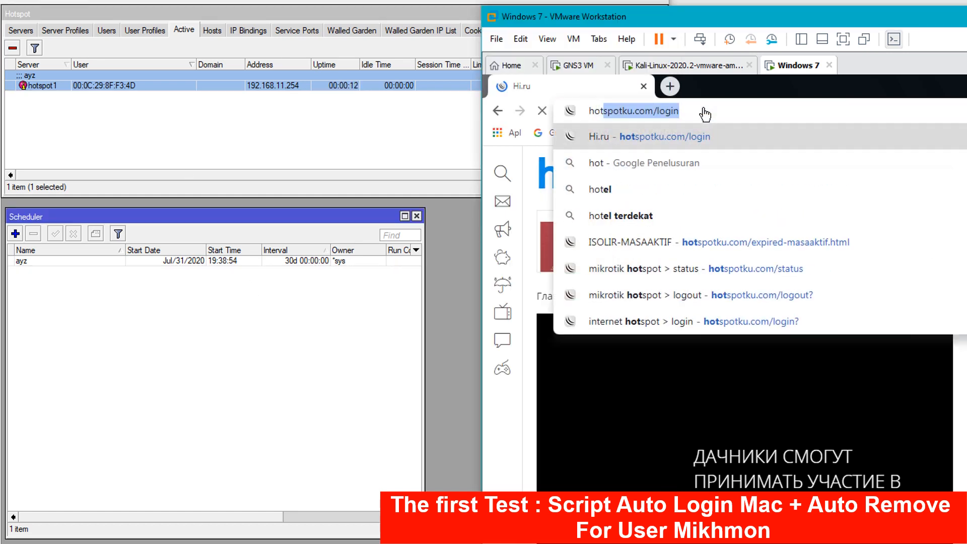
pyautogui.press('Return')
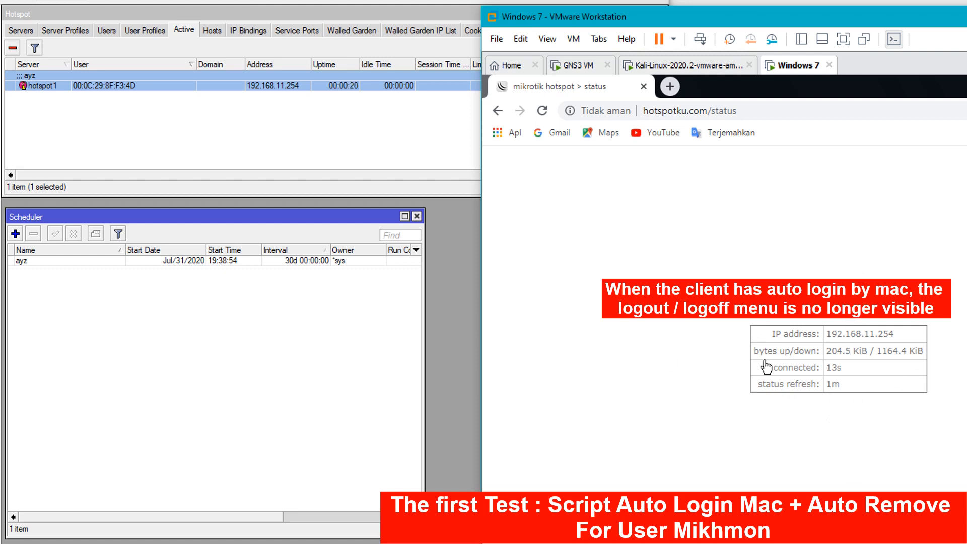
pyautogui.click(542, 112)
pyautogui.click(541, 113)
pyautogui.click(294, 335)
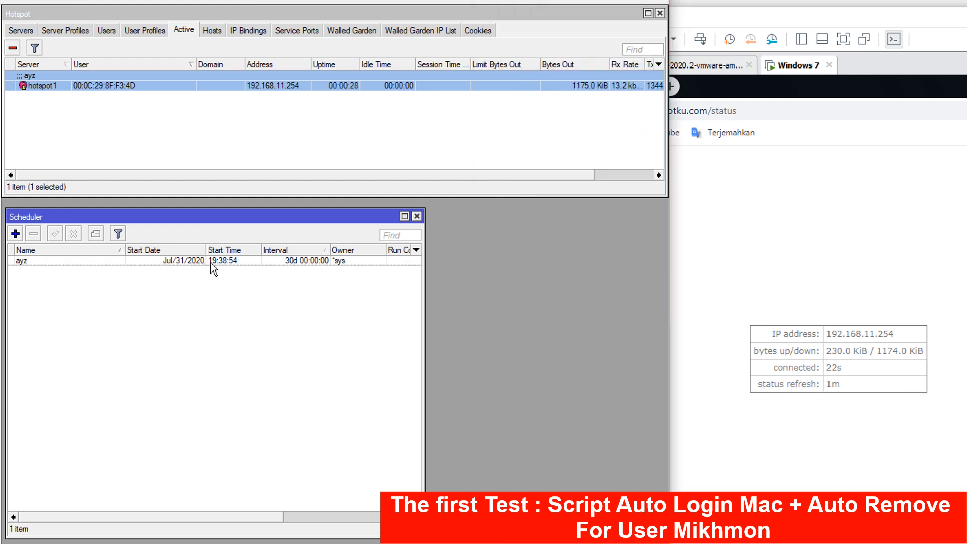
# - Open the ayz schedule's settings from WinBox's Scheduler list
pyautogui.click(83, 263)
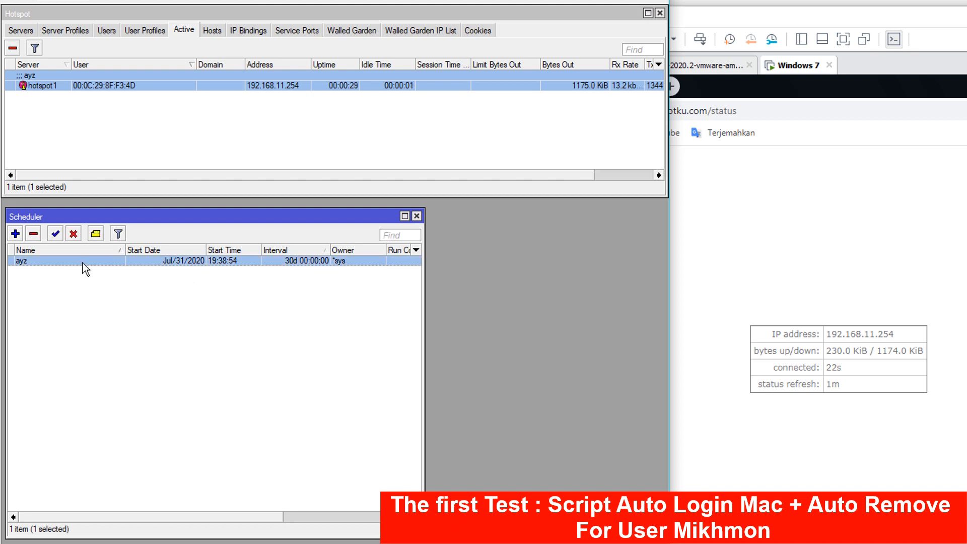
pyautogui.click(771, 429)
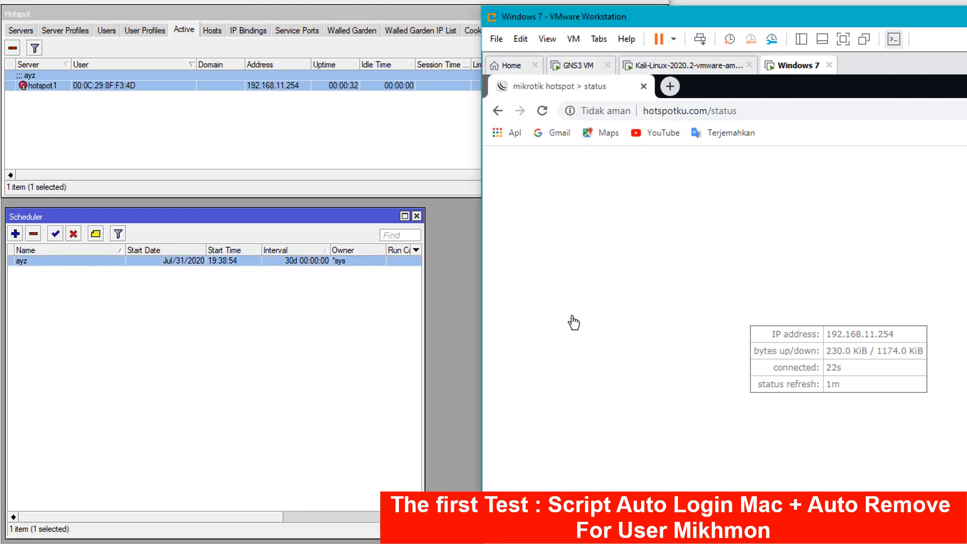
pyautogui.click(250, 334)
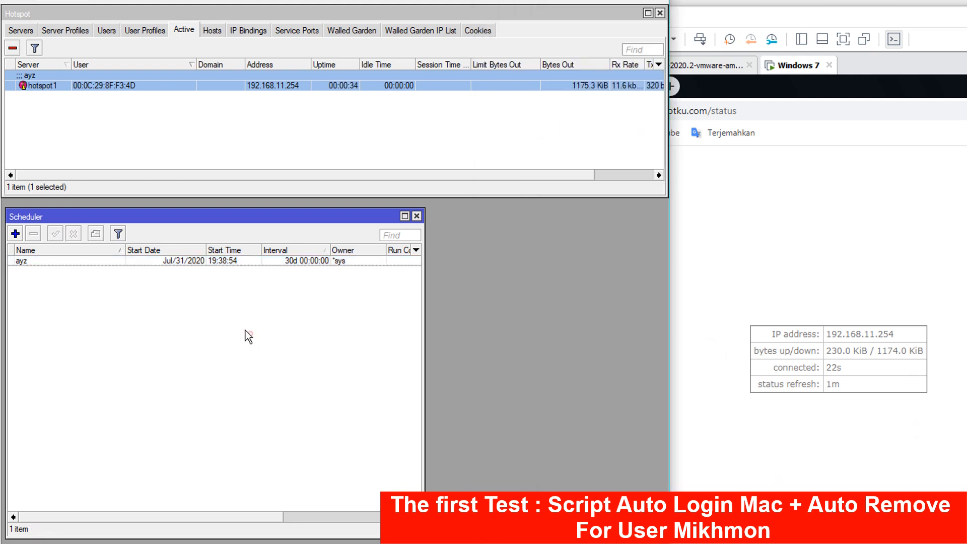
pyautogui.doubleClick(56, 262)
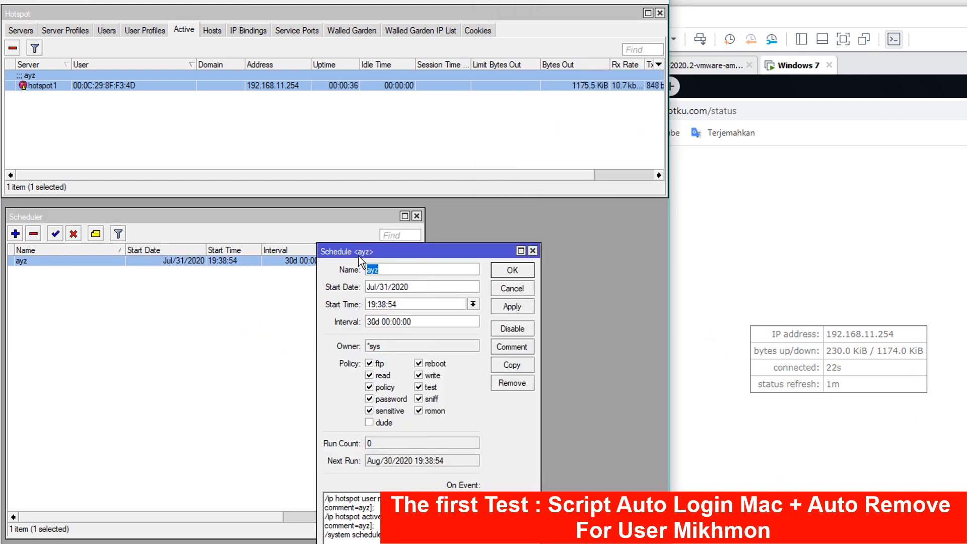
pyautogui.moveTo(373, 250); pyautogui.dragTo(371, 279)
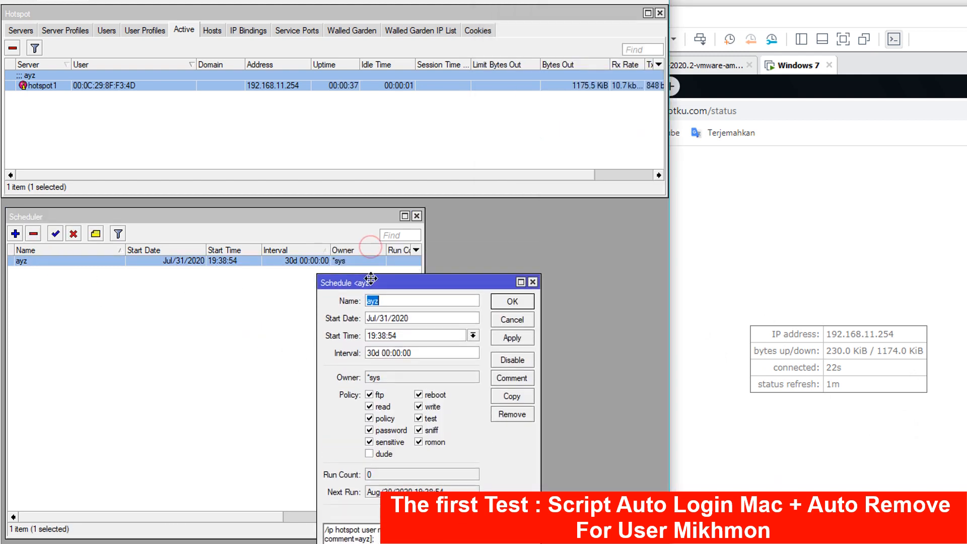
# - Delete 30d from the ayz interval, leaving 00:00:01
pyautogui.click(378, 354)
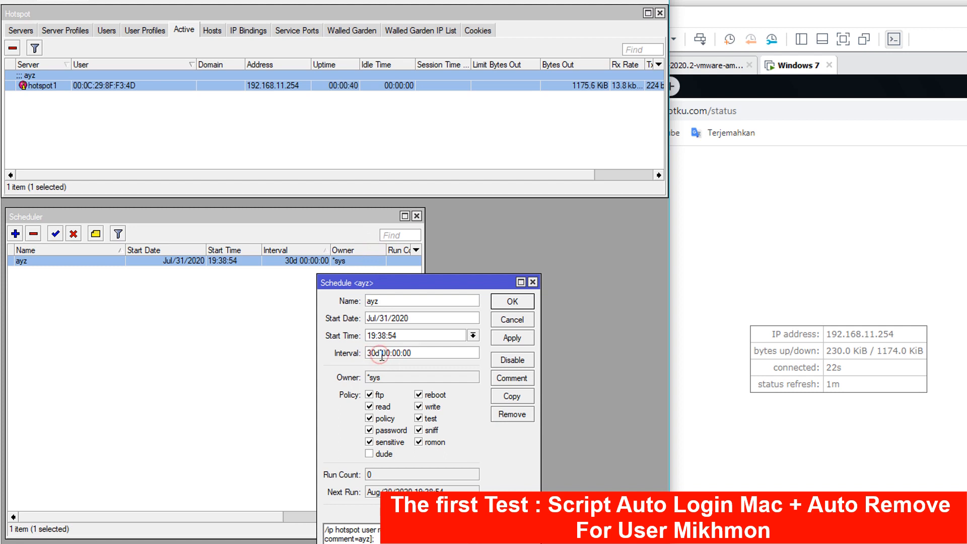
pyautogui.moveTo(381, 354); pyautogui.dragTo(351, 355)
pyautogui.click(381, 353)
pyautogui.moveTo(383, 352); pyautogui.dragTo(367, 353)
pyautogui.press('BackSpace')
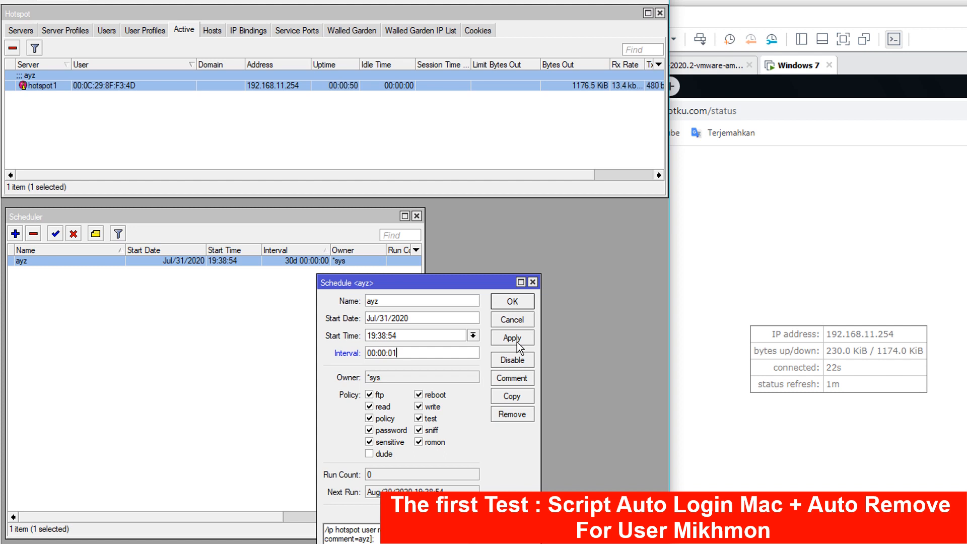
pyautogui.click(115, 31)
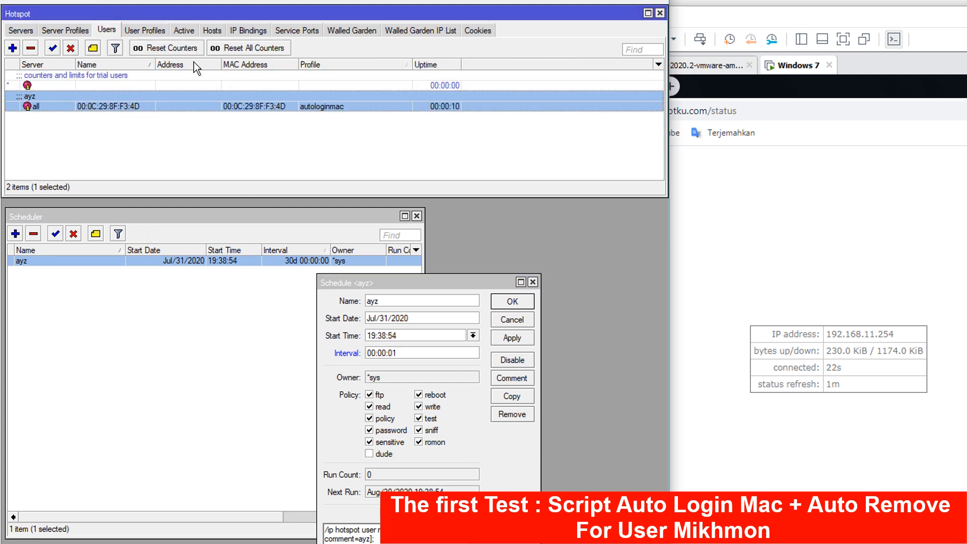
# - Apply the one-second ayz interval and confirm the user and active session are gone
pyautogui.click(185, 30)
pyautogui.click(106, 30)
pyautogui.click(512, 338)
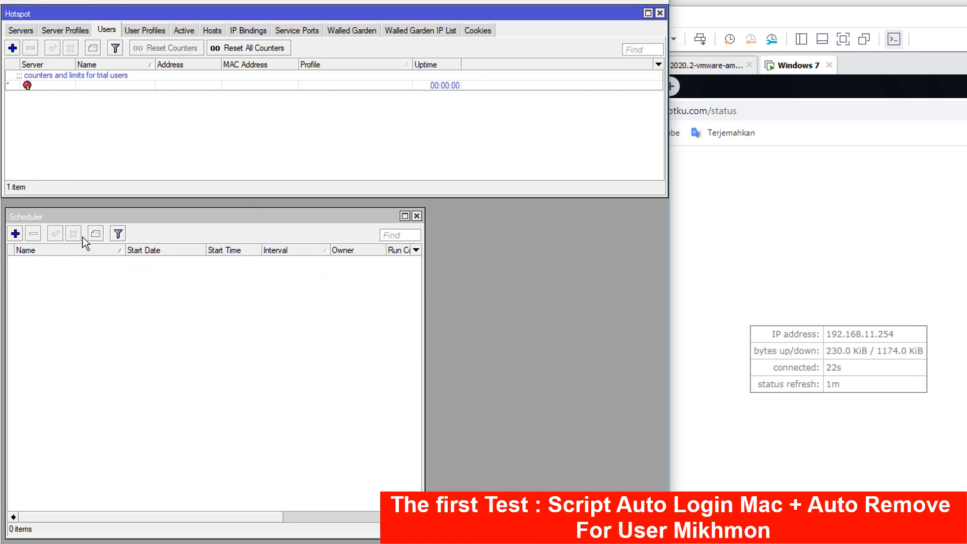
pyautogui.click(136, 134)
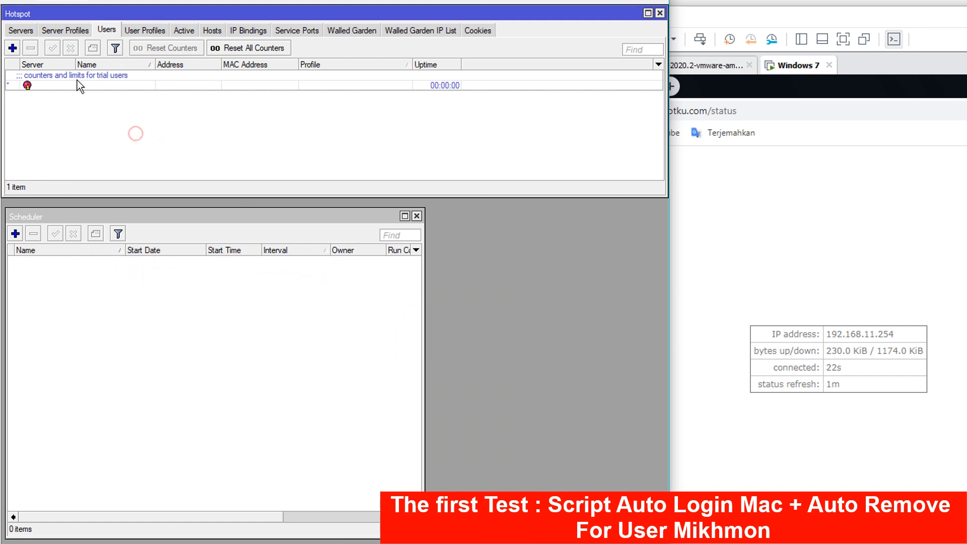
pyautogui.click(174, 29)
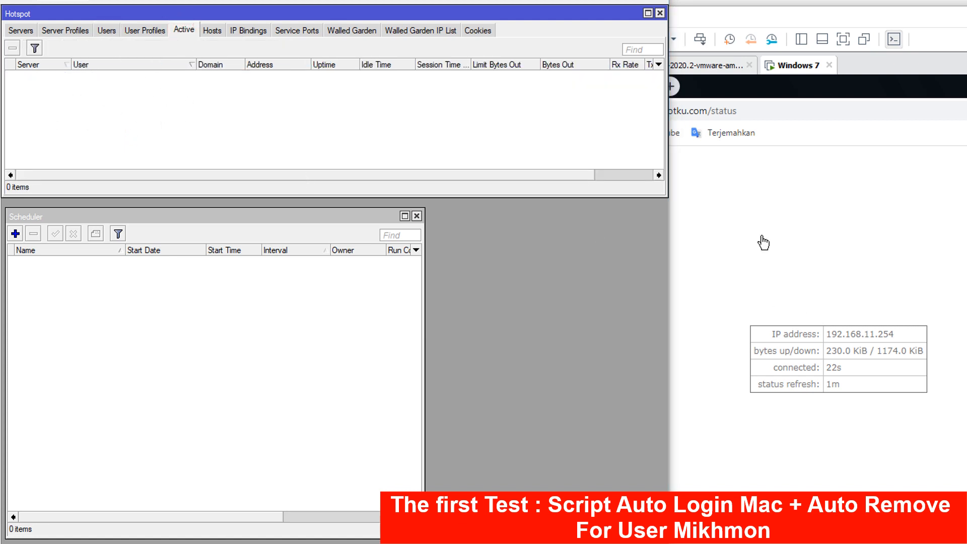
# - Reload the client's hotspot page so it returns to the login page
pyautogui.click(764, 243)
pyautogui.click(542, 111)
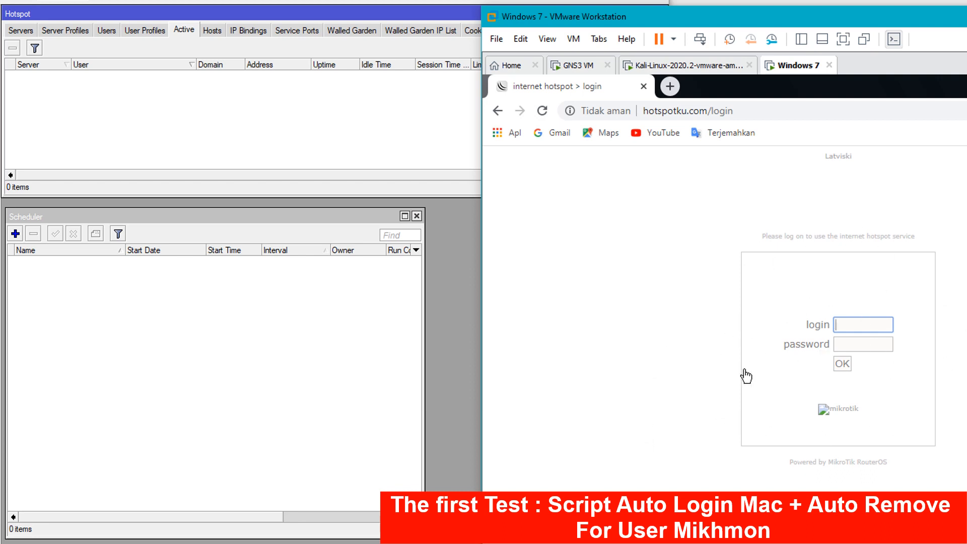
pyautogui.click(680, 326)
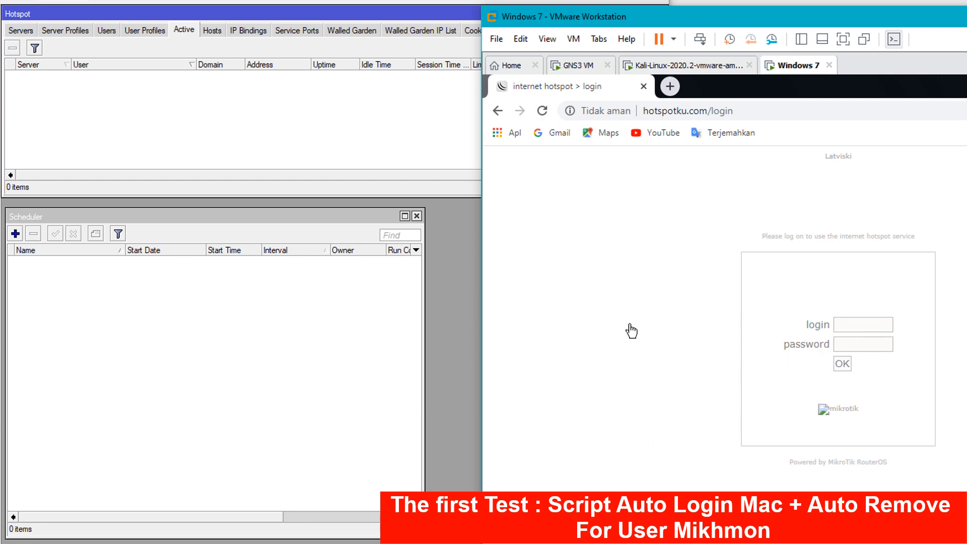
# - Go to Mikhmon's vouchers overview on the Kali machine
pyautogui.click(720, 68)
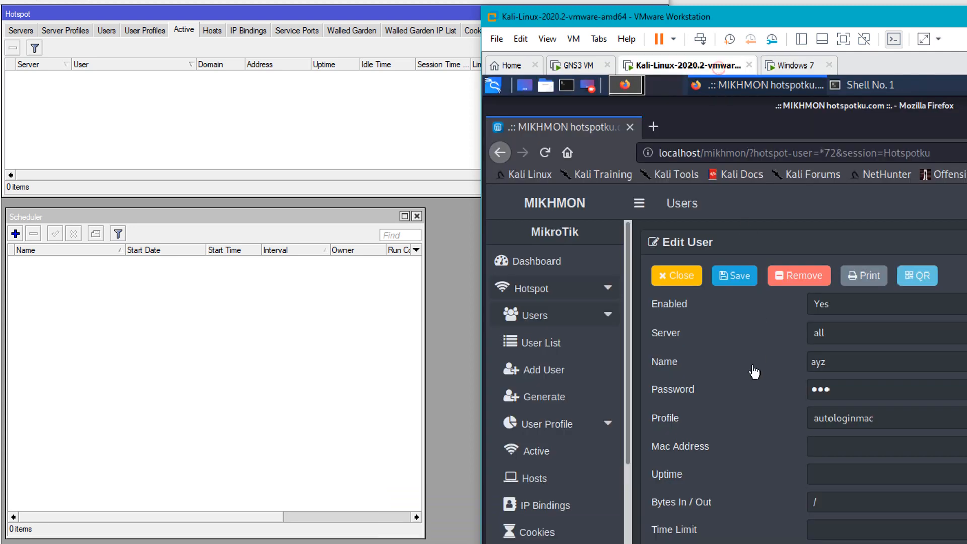
pyautogui.click(524, 375)
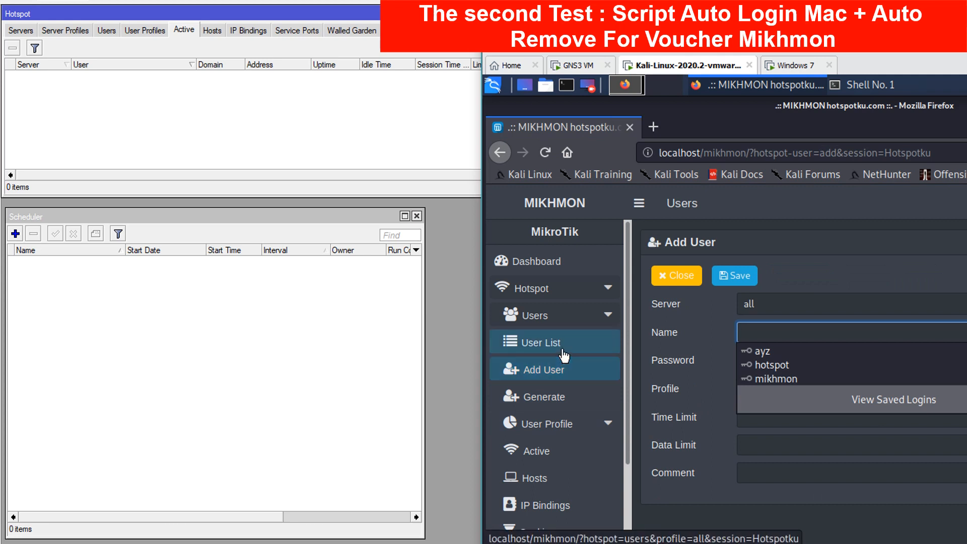
pyautogui.click(564, 353)
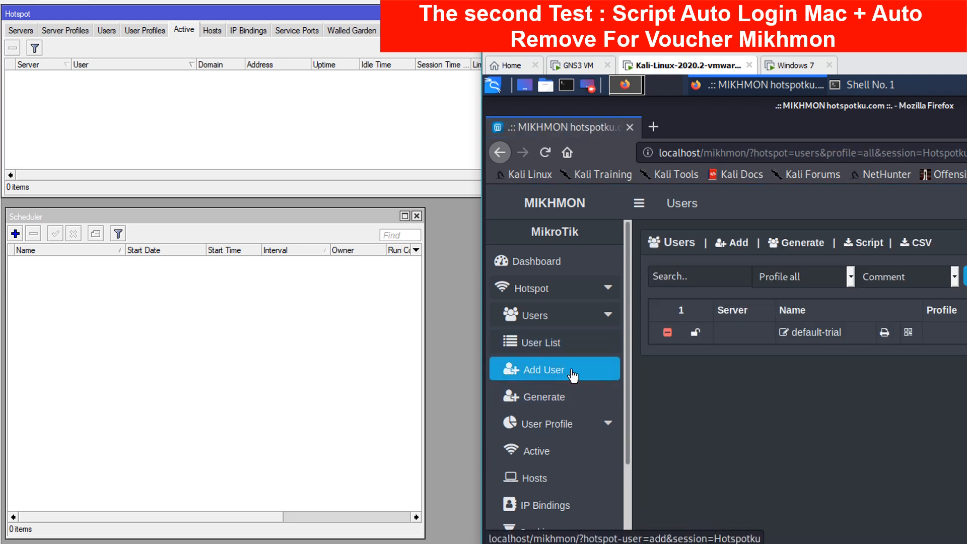
pyautogui.scroll(-3, 580, 367)
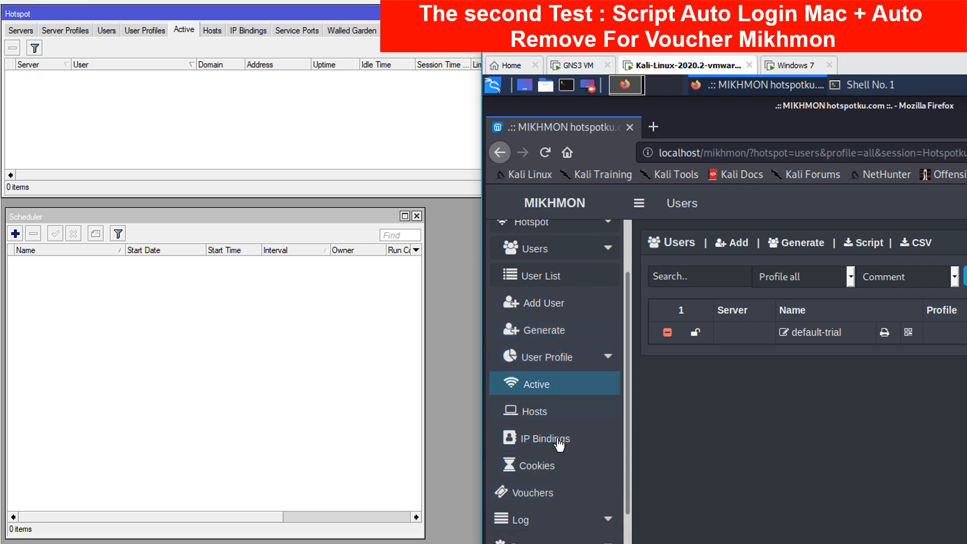
pyautogui.click(550, 498)
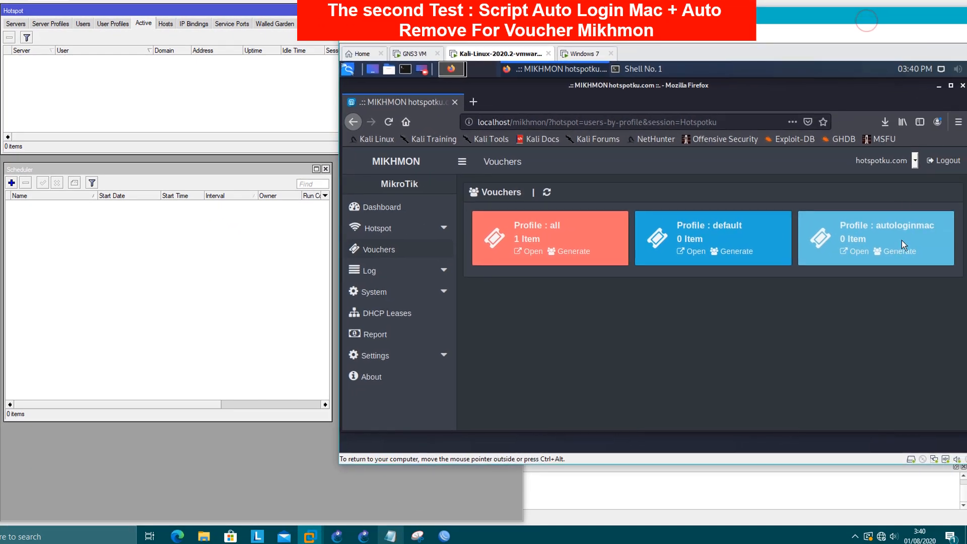
# - Start an autologinmac voucher batch with Qty 2 and separate username/password mode
pyautogui.click(902, 251)
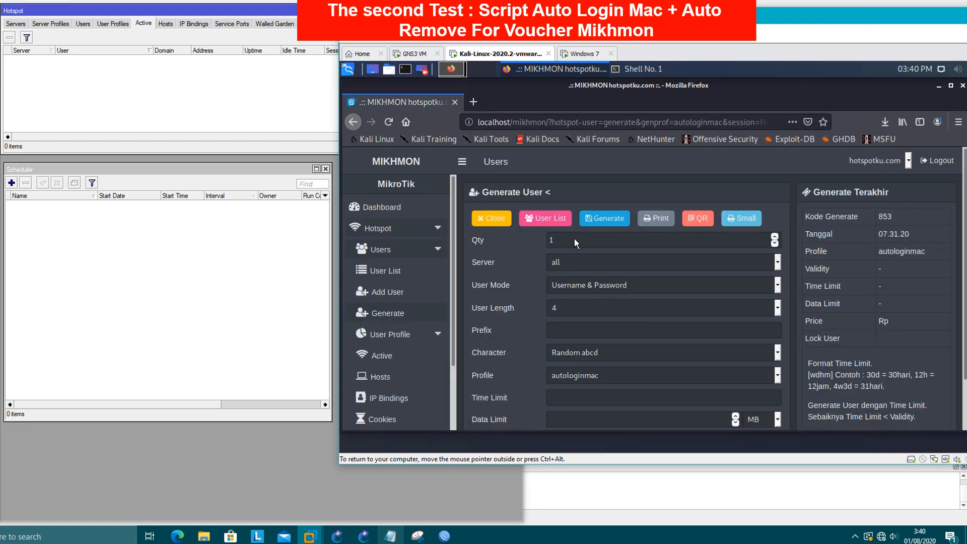
pyautogui.click(572, 240)
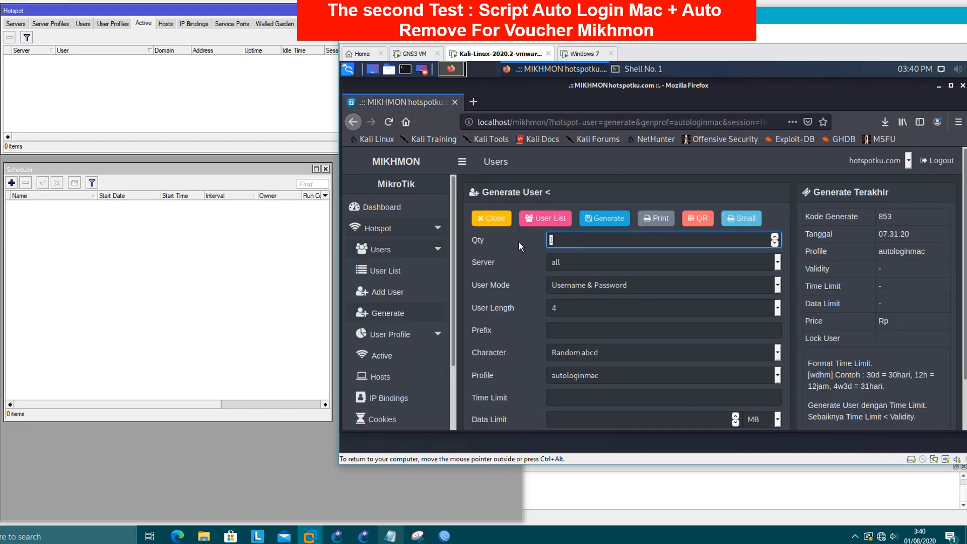
pyautogui.write('2')
pyautogui.scroll(-1, 598, 295)
pyautogui.click(588, 258)
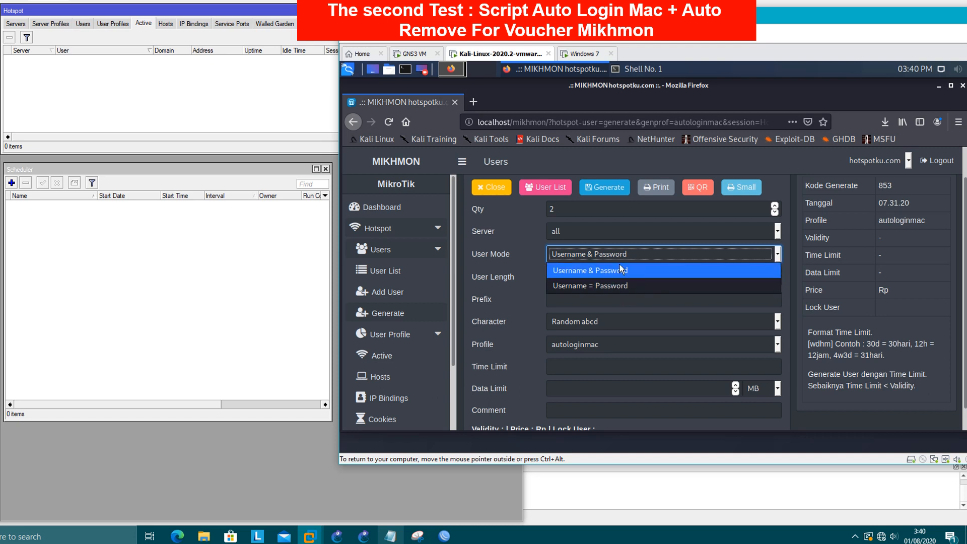
pyautogui.click(608, 274)
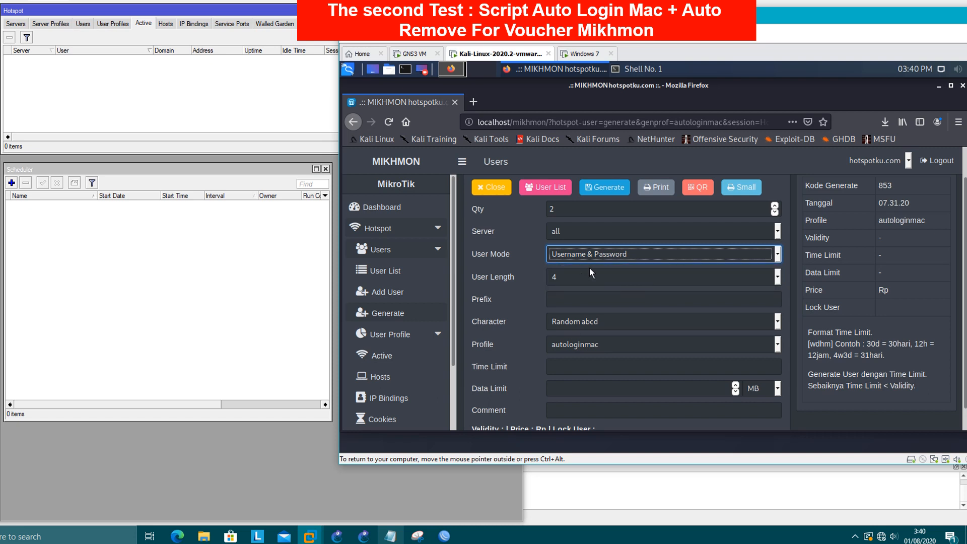
pyautogui.scroll(-1, 628, 301)
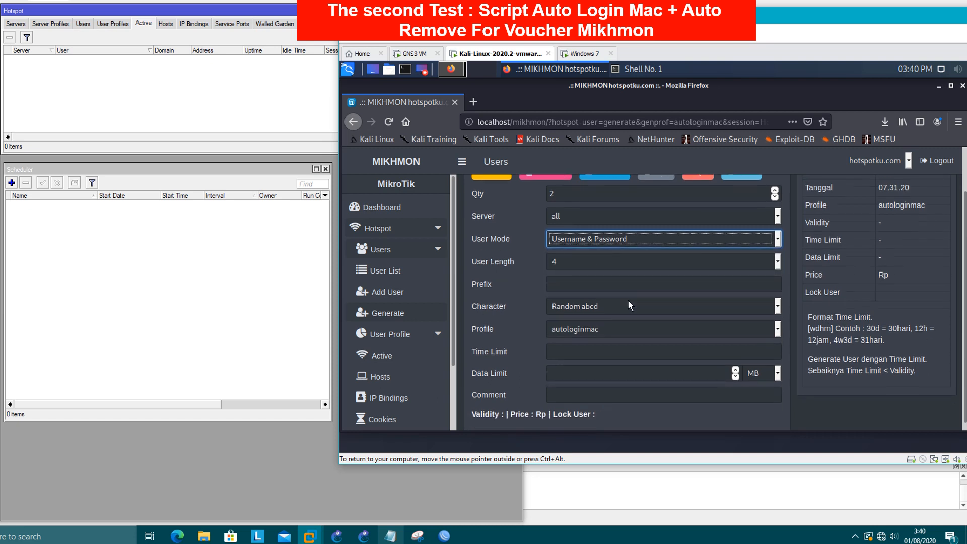
pyautogui.click(594, 328)
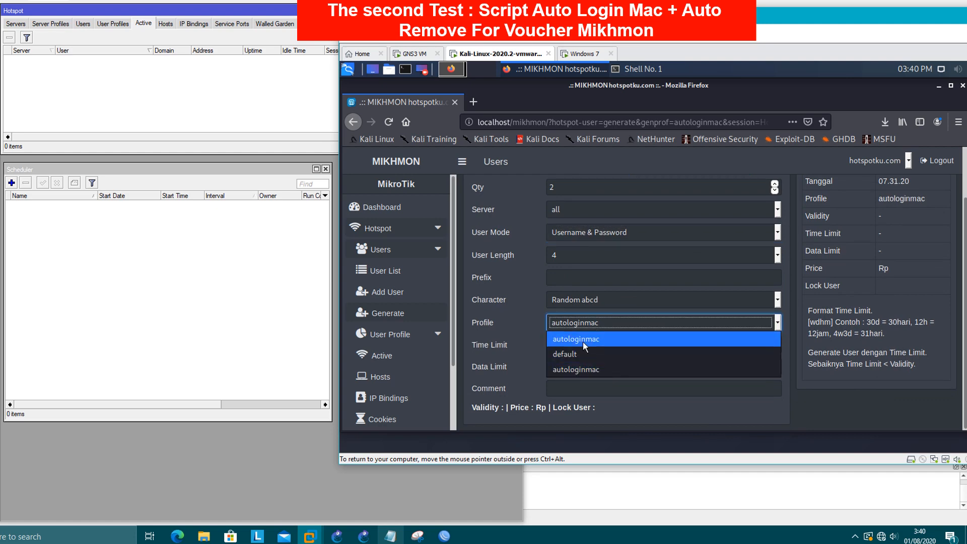
pyautogui.click(582, 342)
pyautogui.click(596, 318)
pyautogui.click(602, 345)
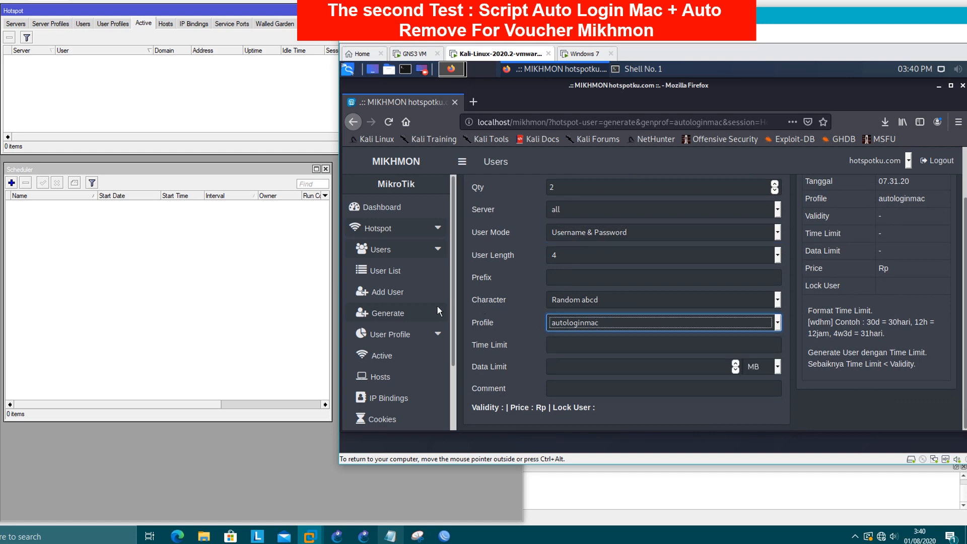
# - Set the batch profile to autologinmac and generate the two vouchers
pyautogui.click(393, 313)
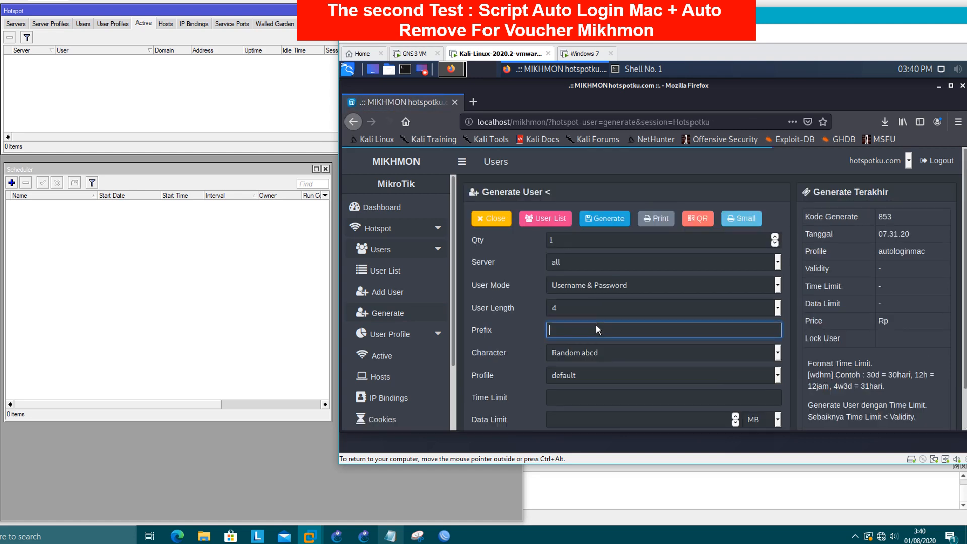
pyautogui.click(585, 377)
pyautogui.click(591, 408)
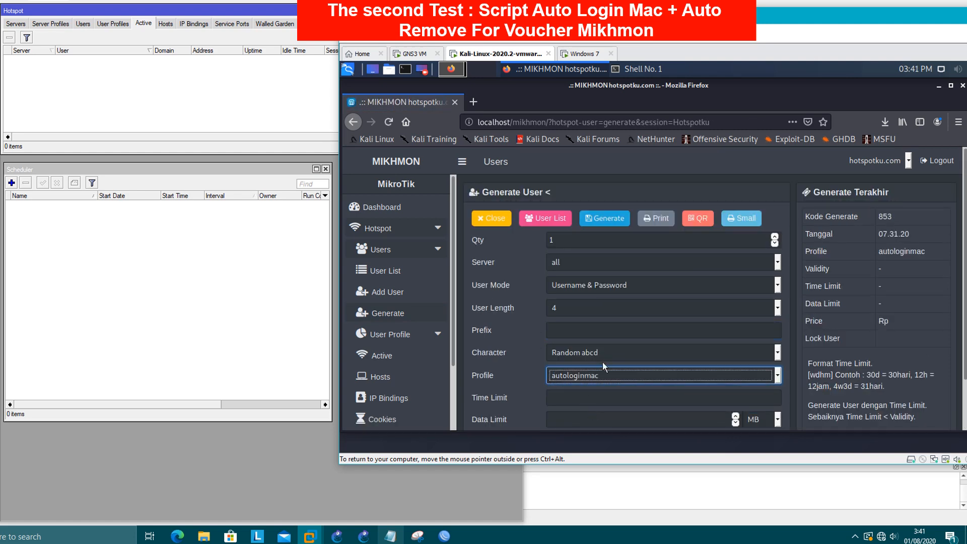
pyautogui.scroll(-2, 603, 362)
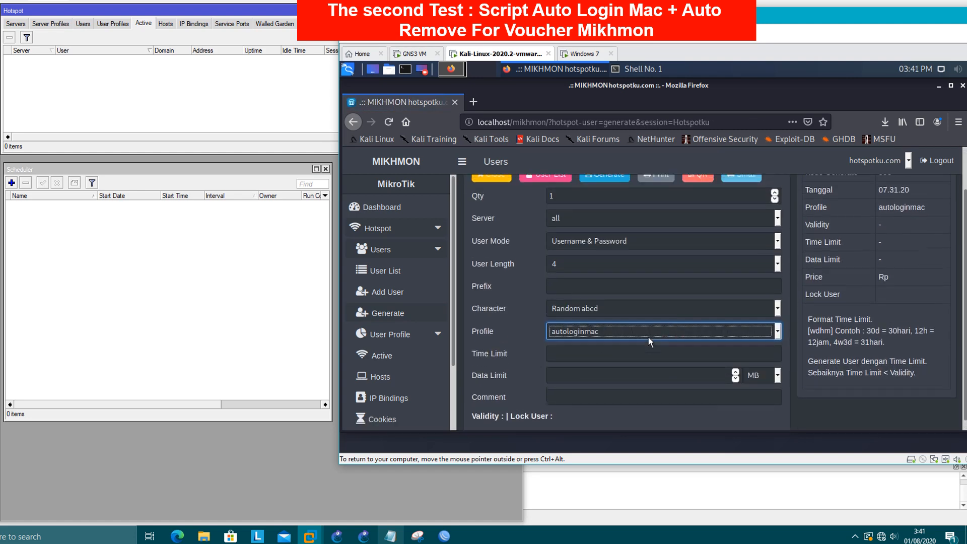
pyautogui.scroll(2, 649, 337)
pyautogui.doubleClick(572, 241)
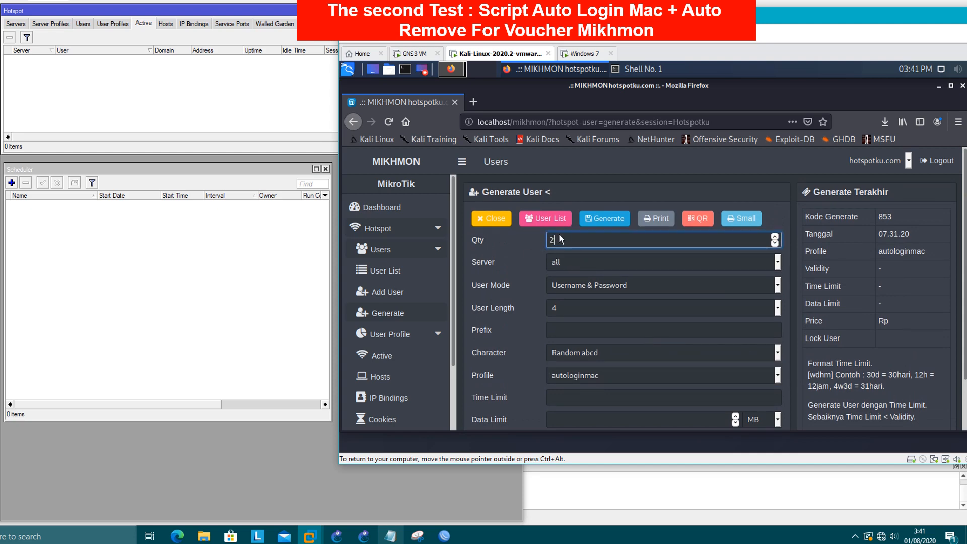
pyautogui.click(609, 221)
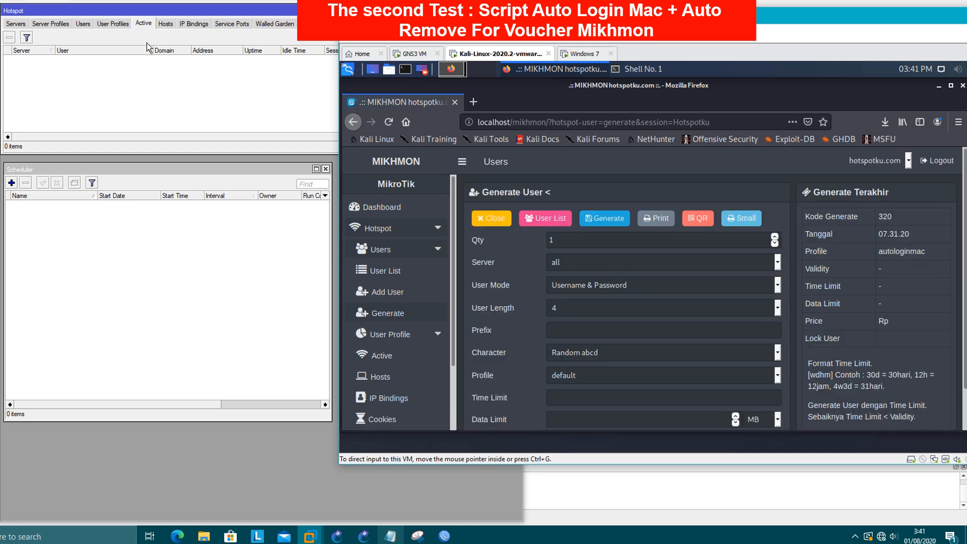
pyautogui.click(83, 23)
# - Inspect the new voucher users abjf and rkxz in WinBox's hotspot user list
pyautogui.click(64, 98)
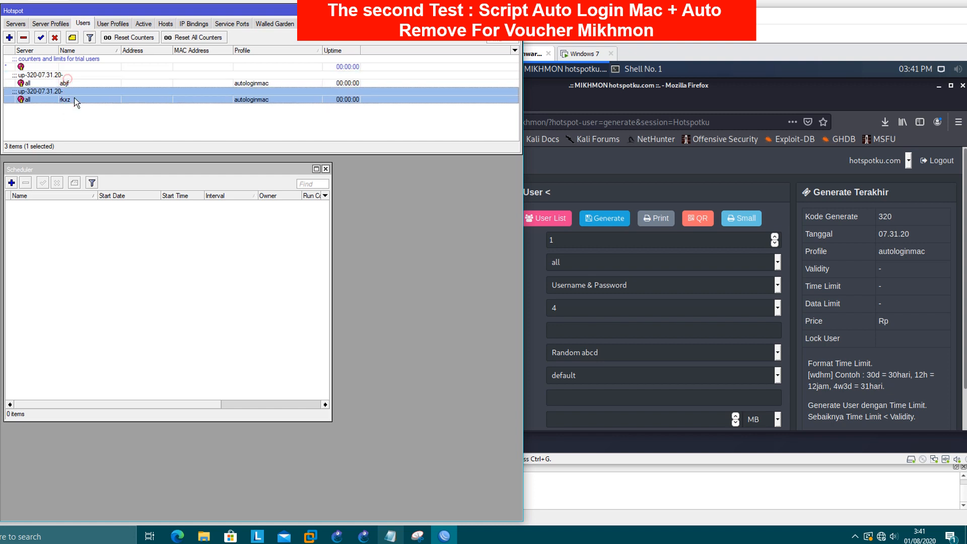
pyautogui.click(163, 275)
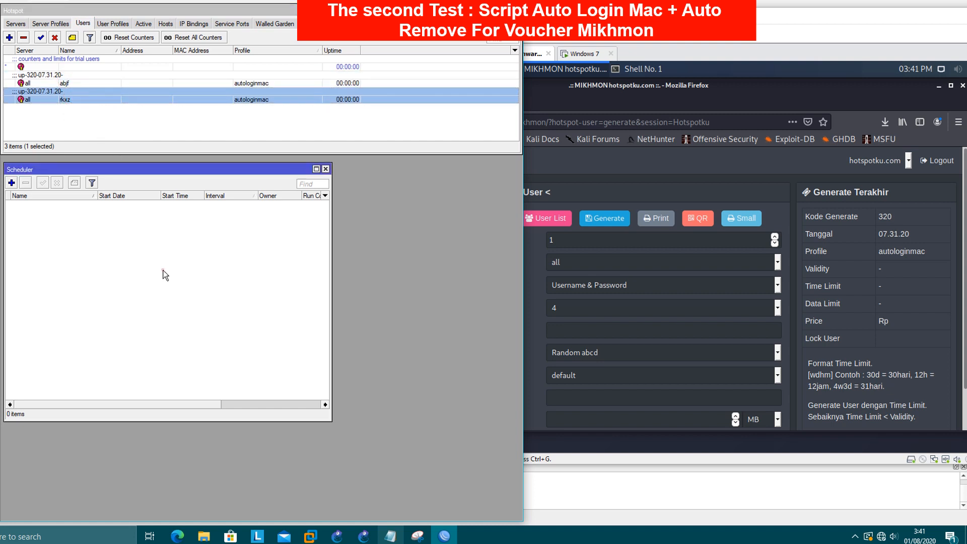
pyautogui.click(368, 134)
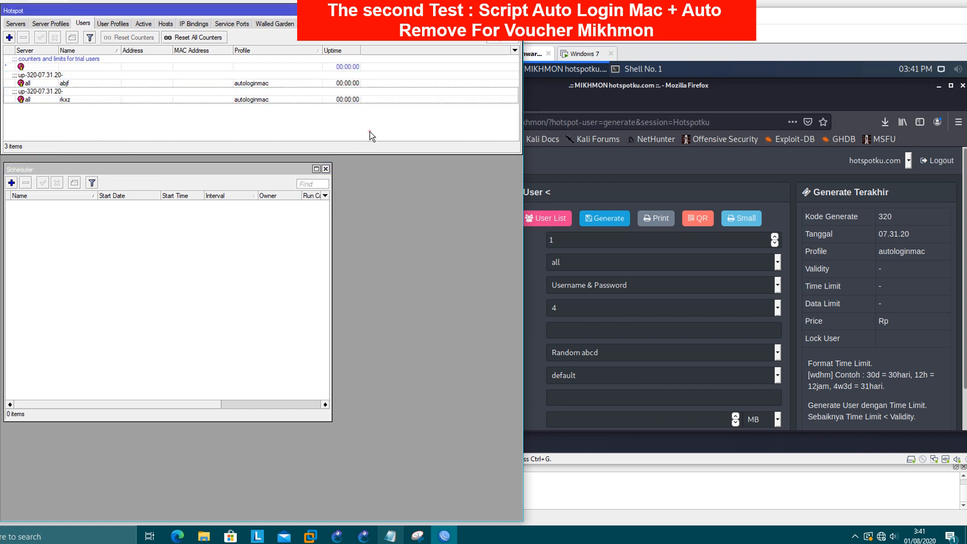
pyautogui.click(85, 100)
pyautogui.click(74, 80)
pyautogui.click(80, 97)
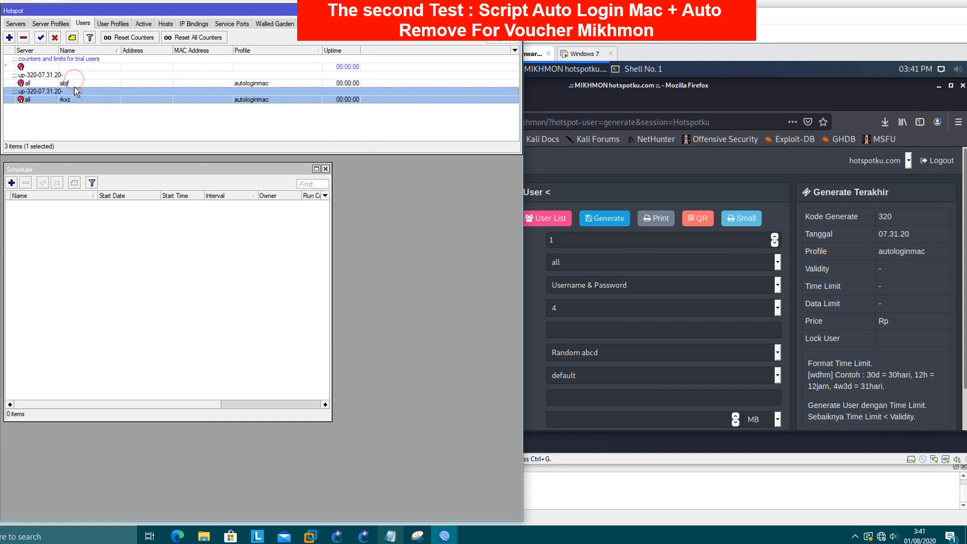
pyautogui.click(71, 83)
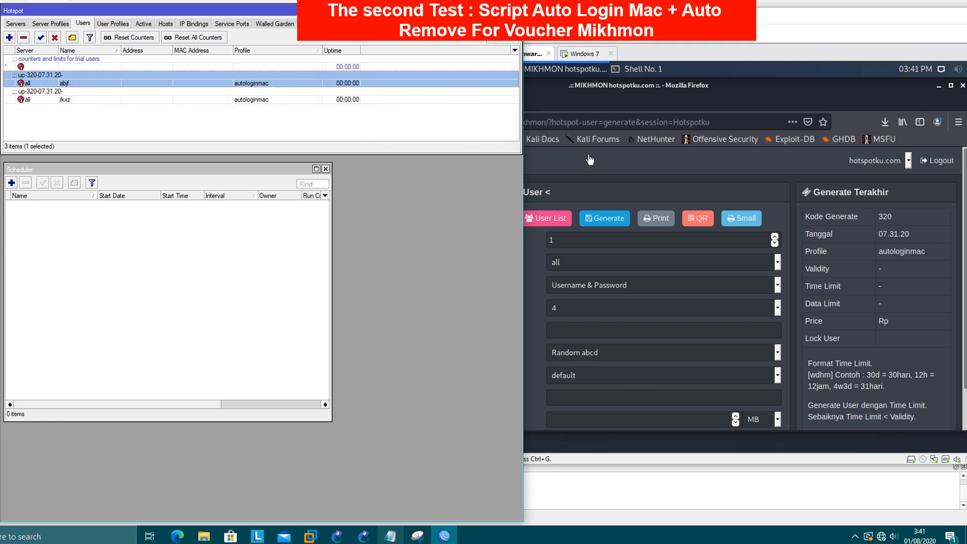
# - Compare abjf and rkxz in WinBox against Mikhmon's user list
pyautogui.click(591, 159)
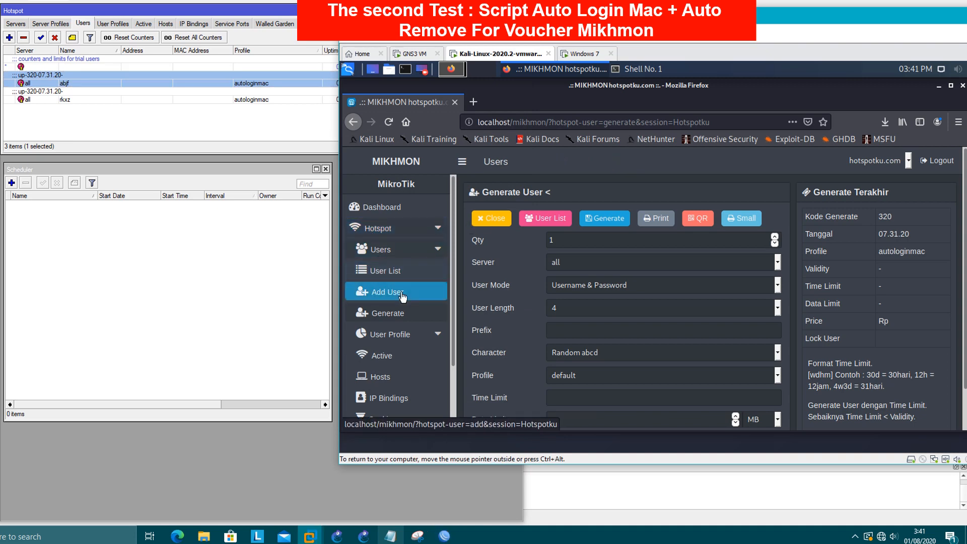
pyautogui.click(384, 271)
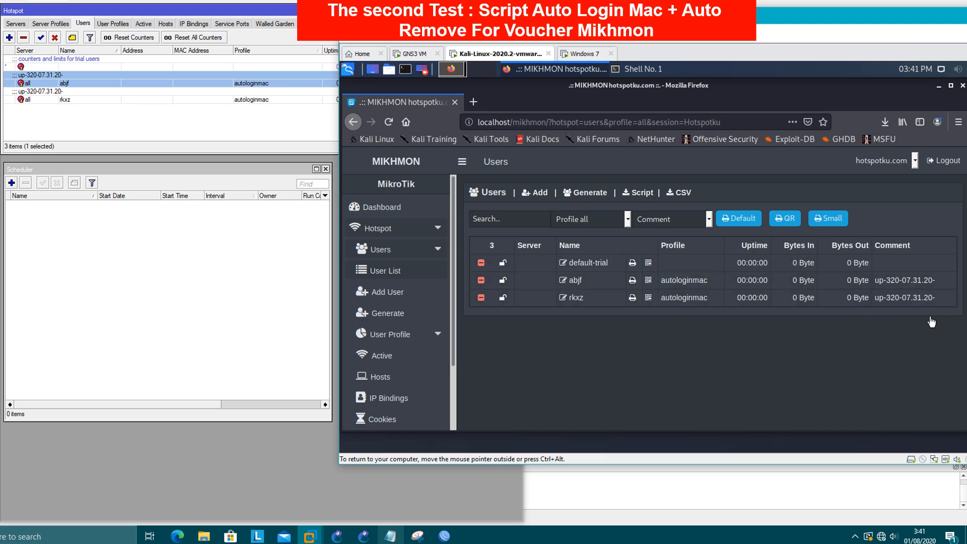
pyautogui.click(151, 137)
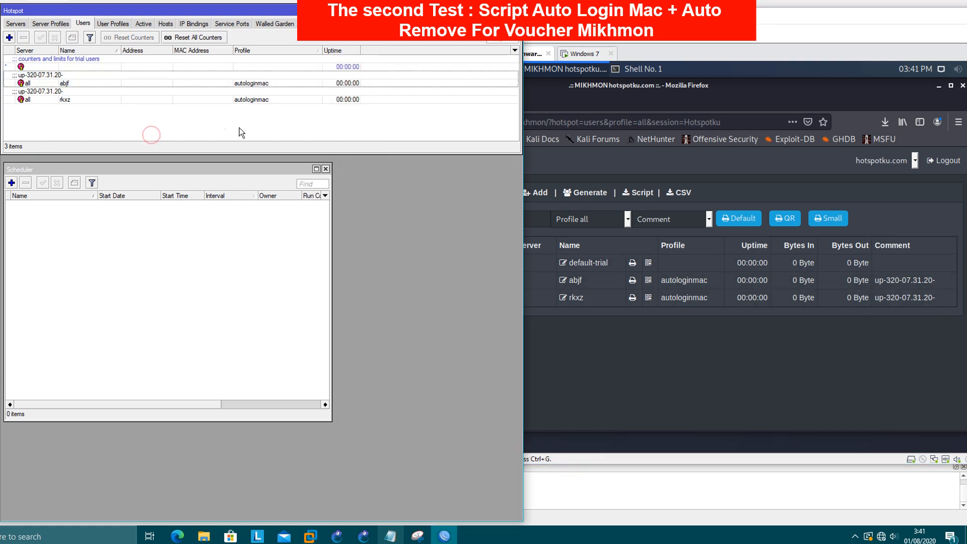
pyautogui.click(740, 311)
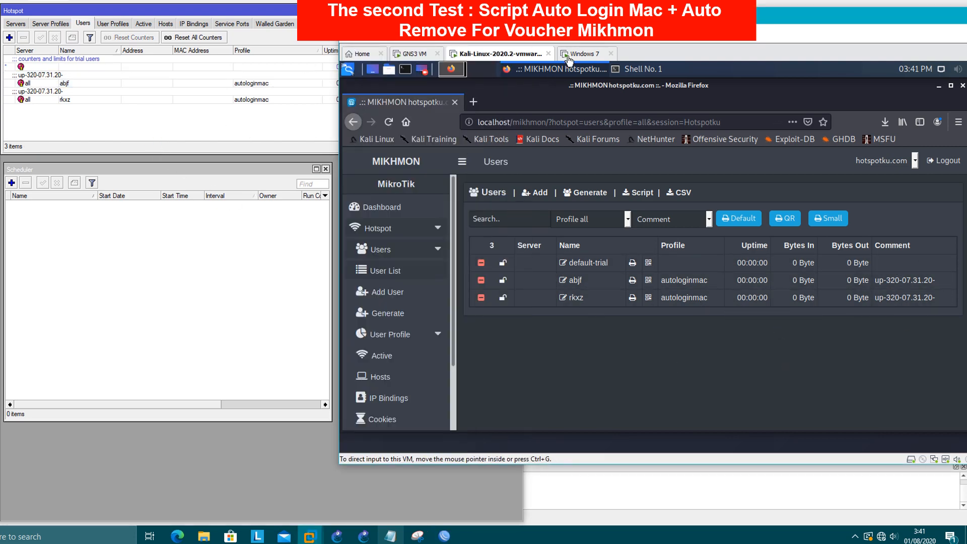
pyautogui.click(144, 123)
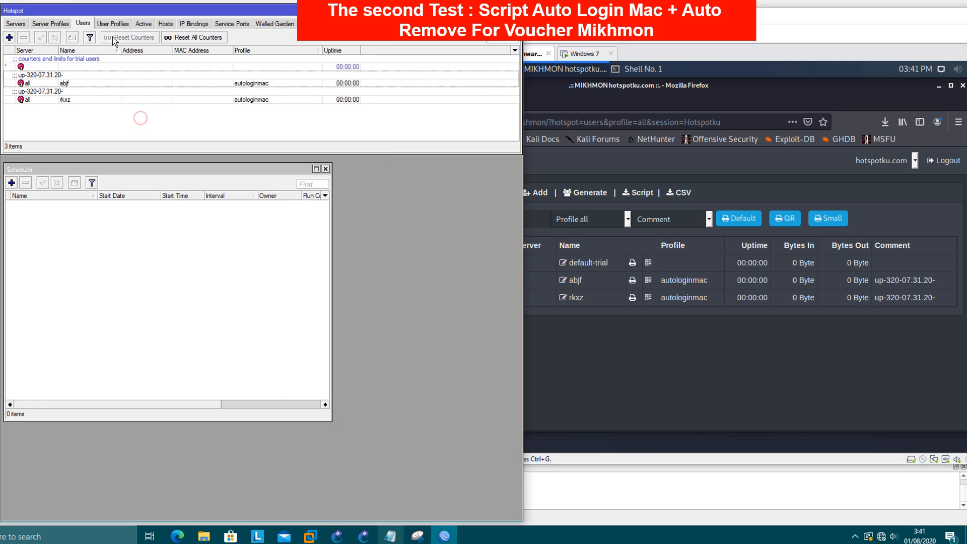
pyautogui.click(41, 82)
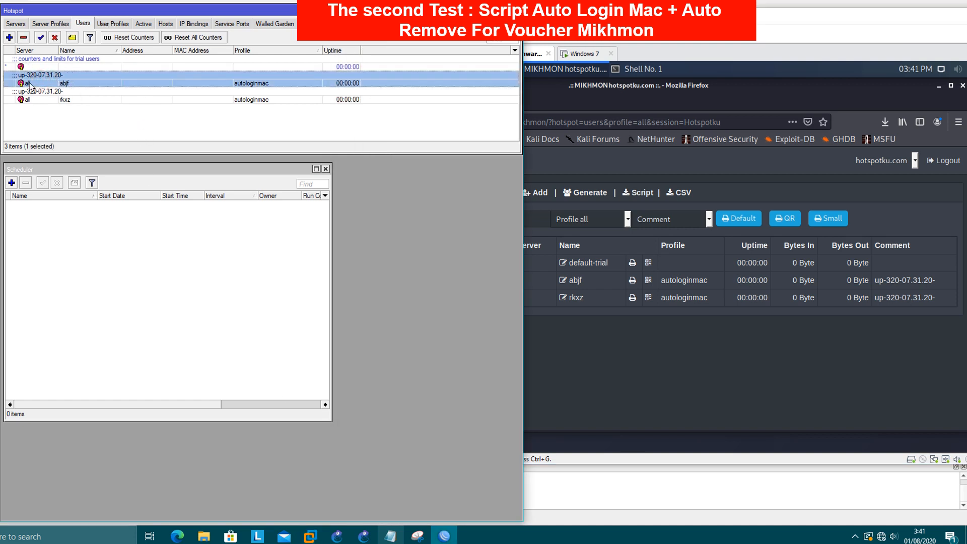
pyautogui.click(78, 124)
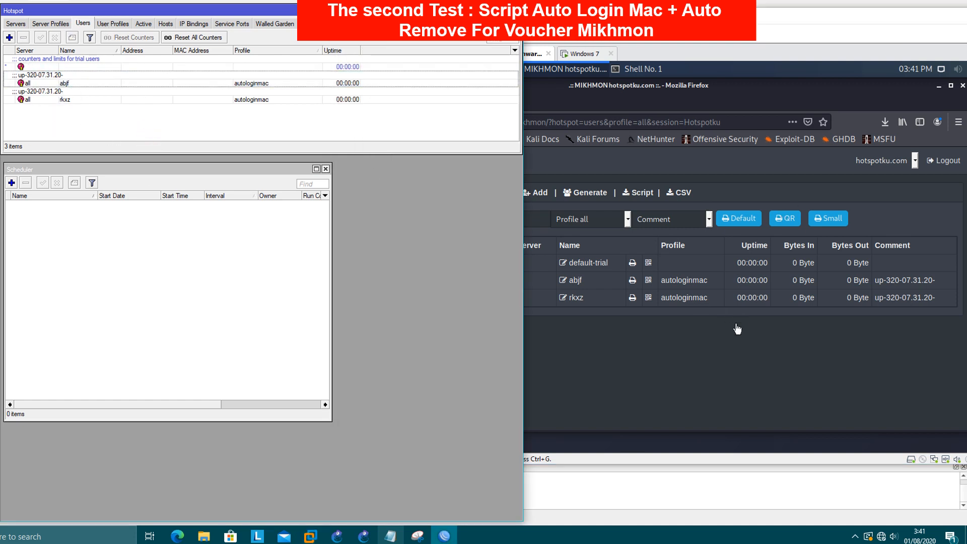
pyautogui.click(611, 222)
pyautogui.click(136, 141)
pyautogui.click(805, 287)
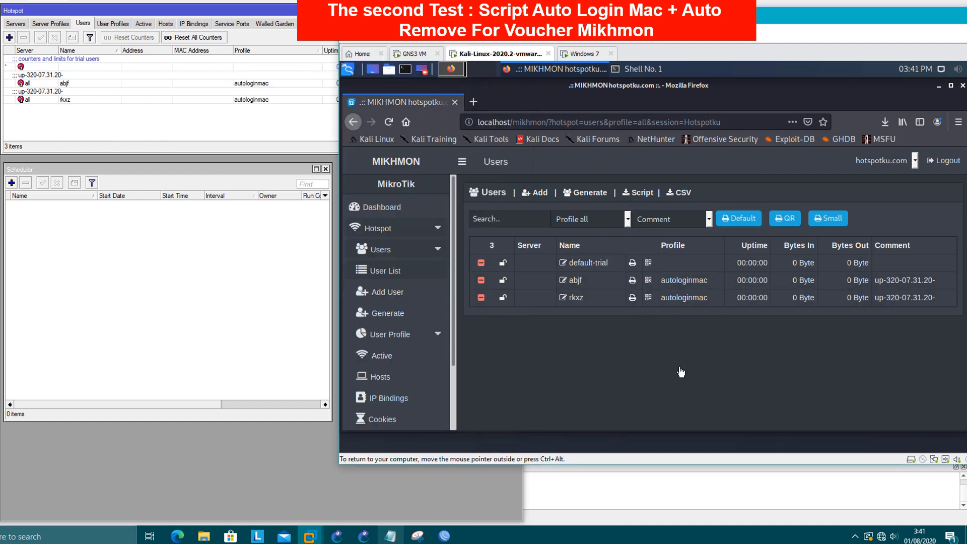
pyautogui.click(250, 232)
pyautogui.click(168, 119)
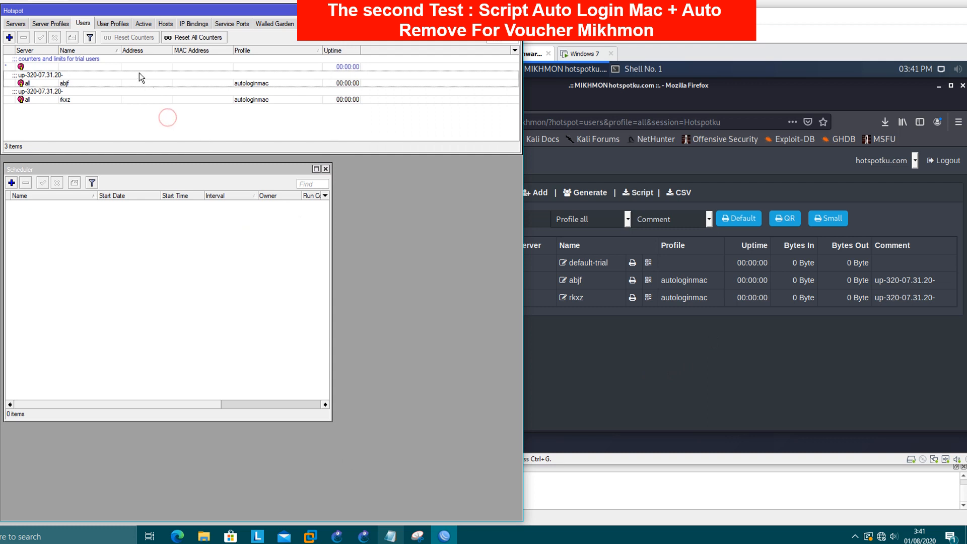
# - Look up abjf's password in WinBox and sign in to the Windows 7 hotspot page as abjf
pyautogui.click(593, 54)
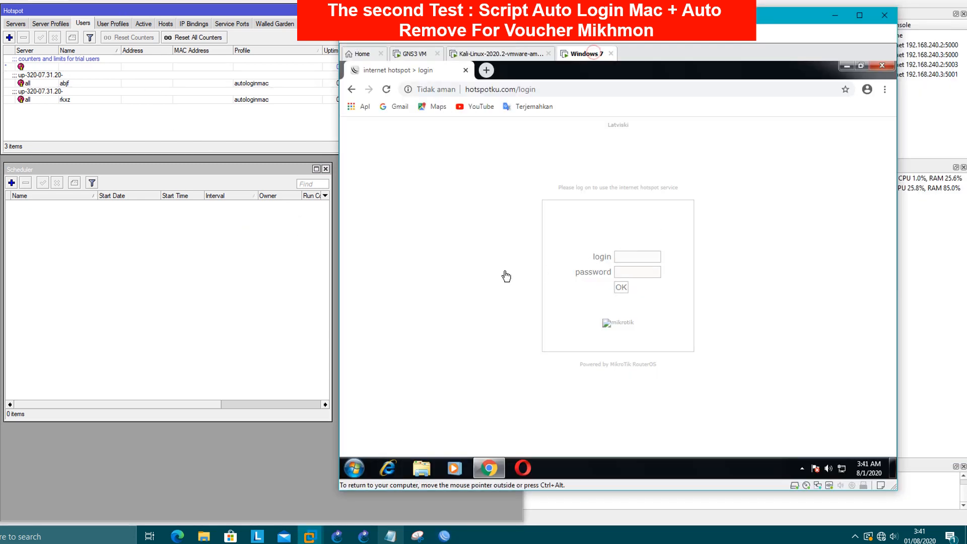
pyautogui.doubleClick(79, 83)
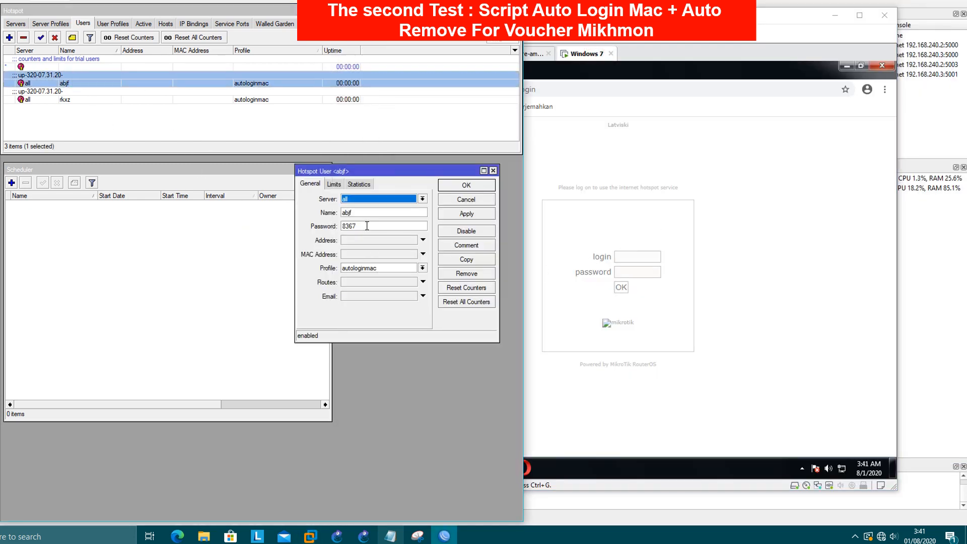
pyautogui.click(630, 263)
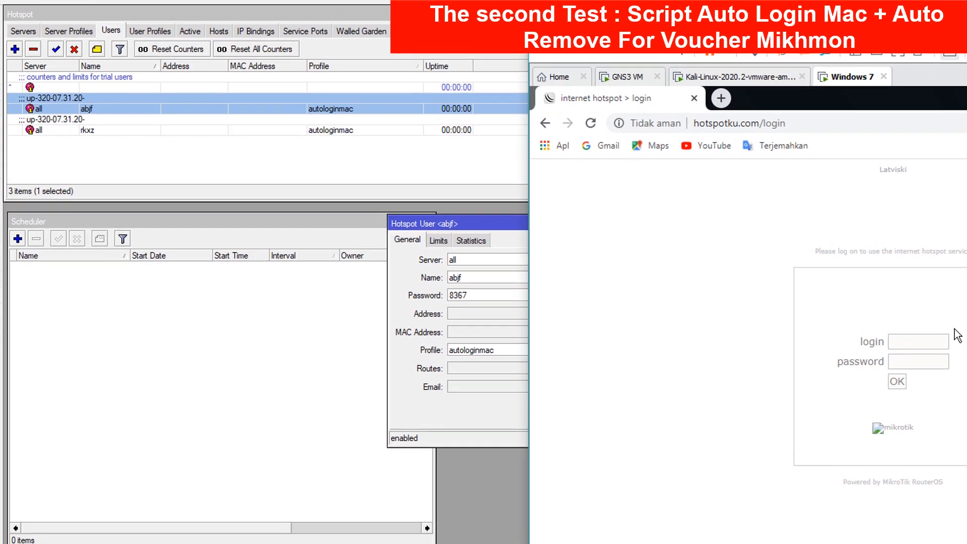
pyautogui.click(691, 265)
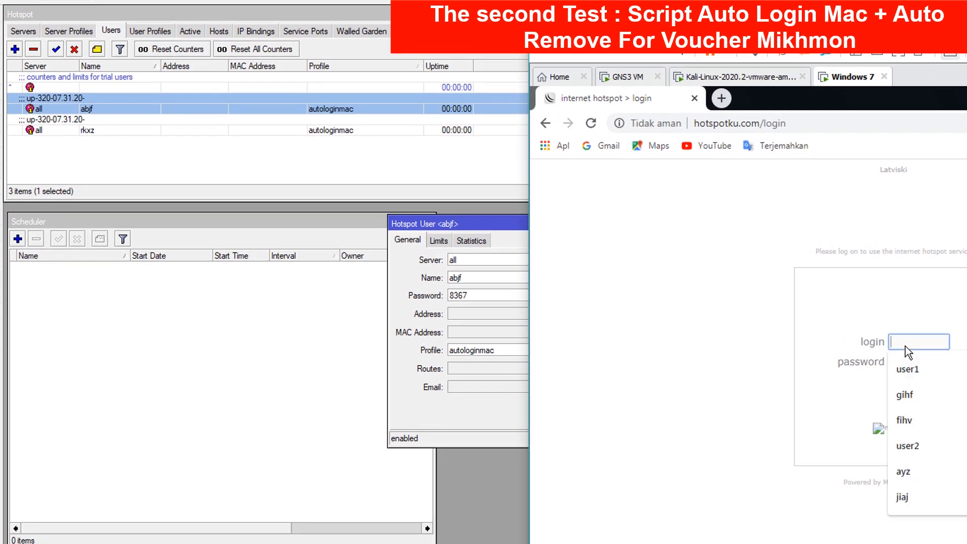
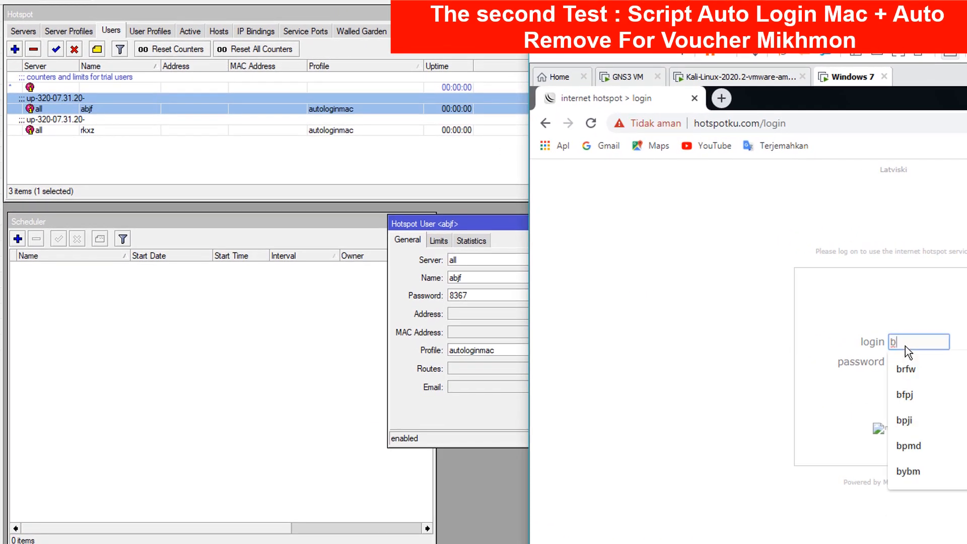
pyautogui.press('BackSpace')
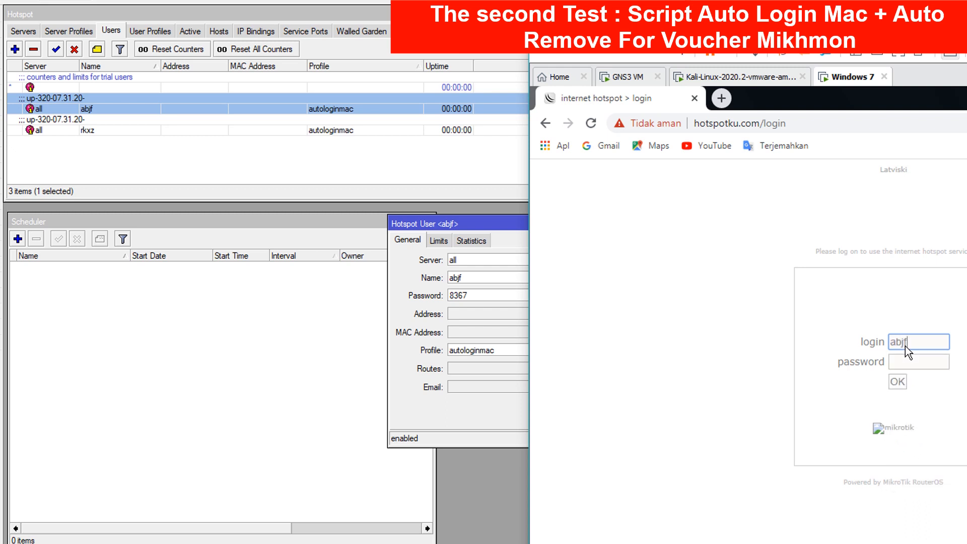
pyautogui.press('Tab')
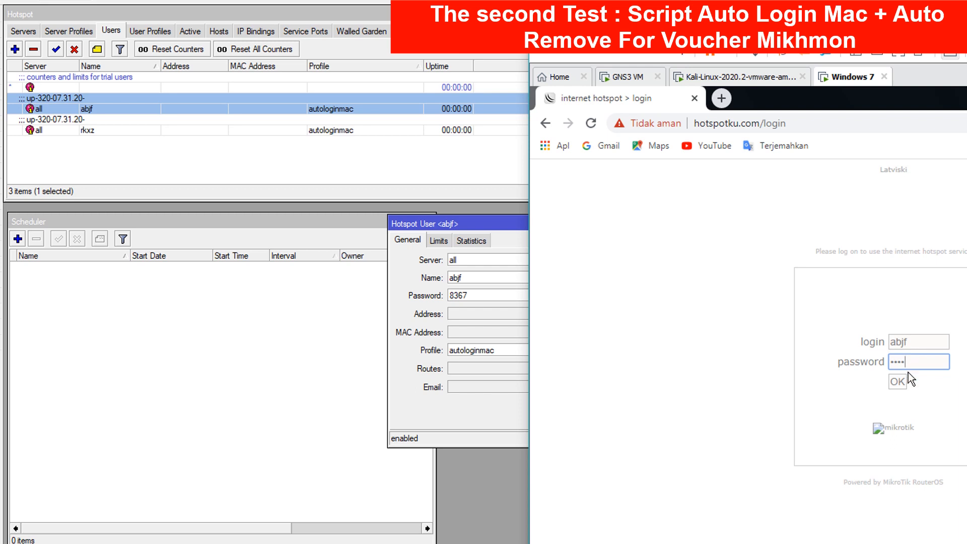
pyautogui.click(897, 383)
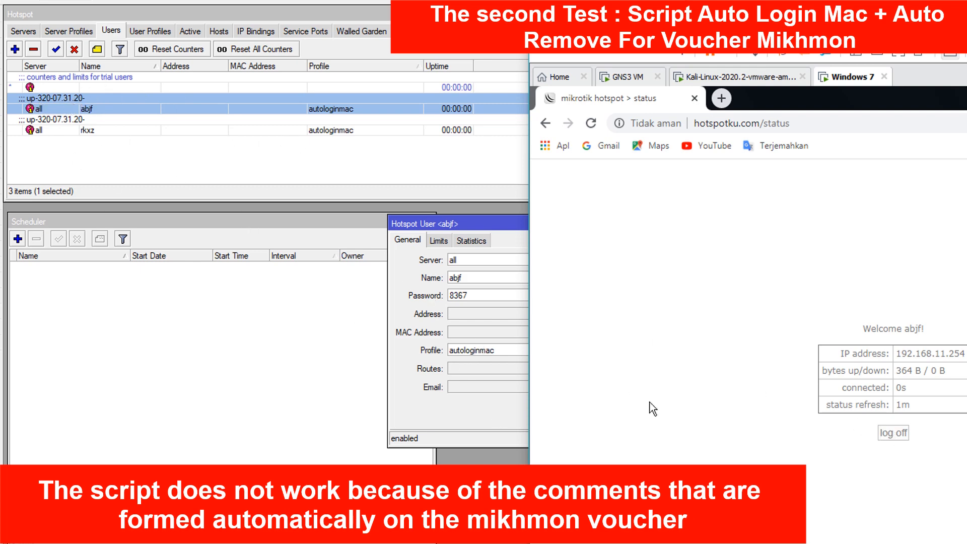
# - Log the abjf session off and return to the hotspot login page
pyautogui.click(893, 433)
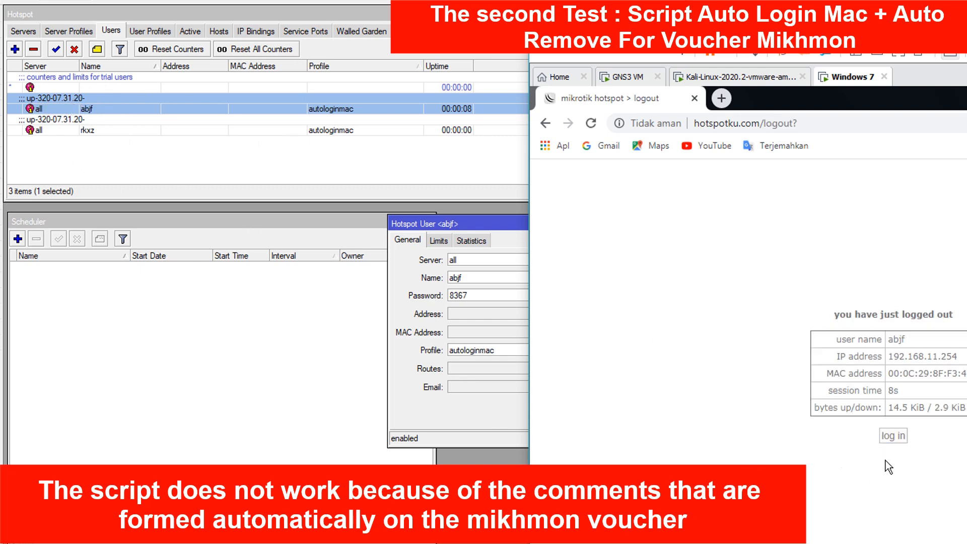
pyautogui.click(892, 443)
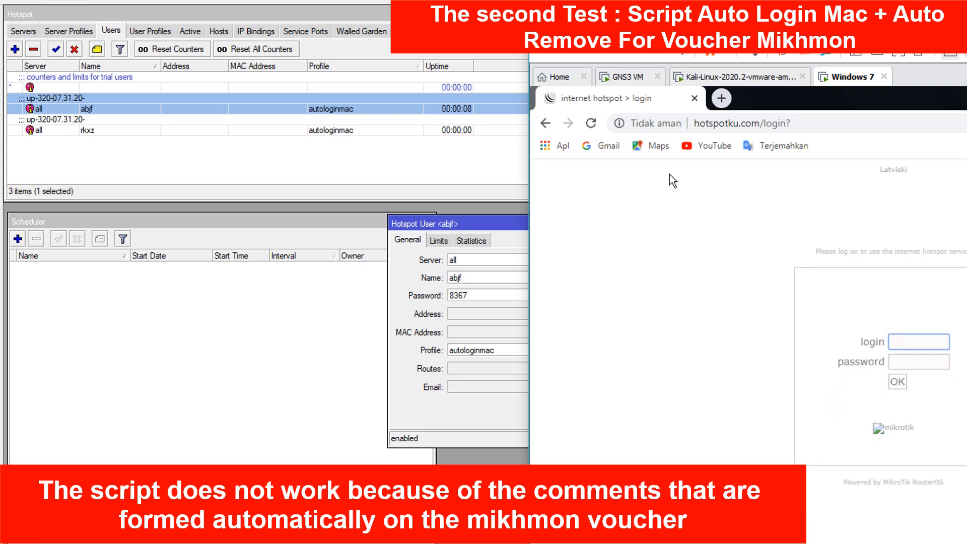
pyautogui.click(753, 76)
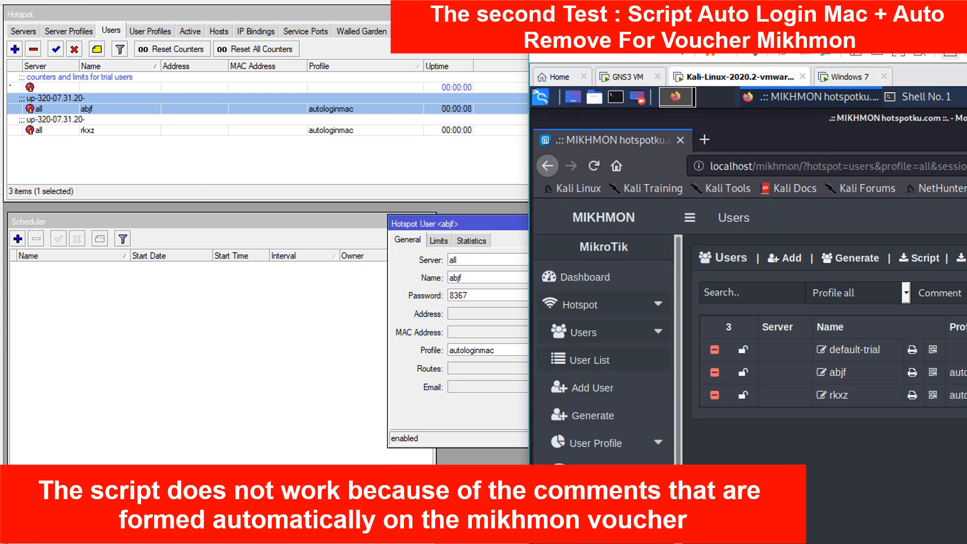
# - Clear the up-320-07.31.20- comment from voucher user abjf in Mikhmon and save it
pyautogui.moveTo(806, 34); pyautogui.dragTo(682, 25)
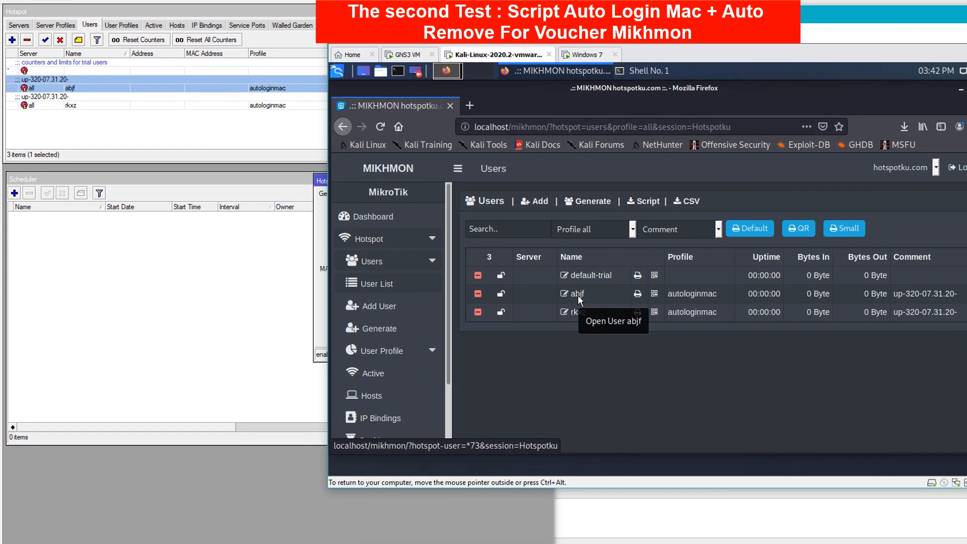
pyautogui.click(578, 295)
pyautogui.scroll(-2, 664, 398)
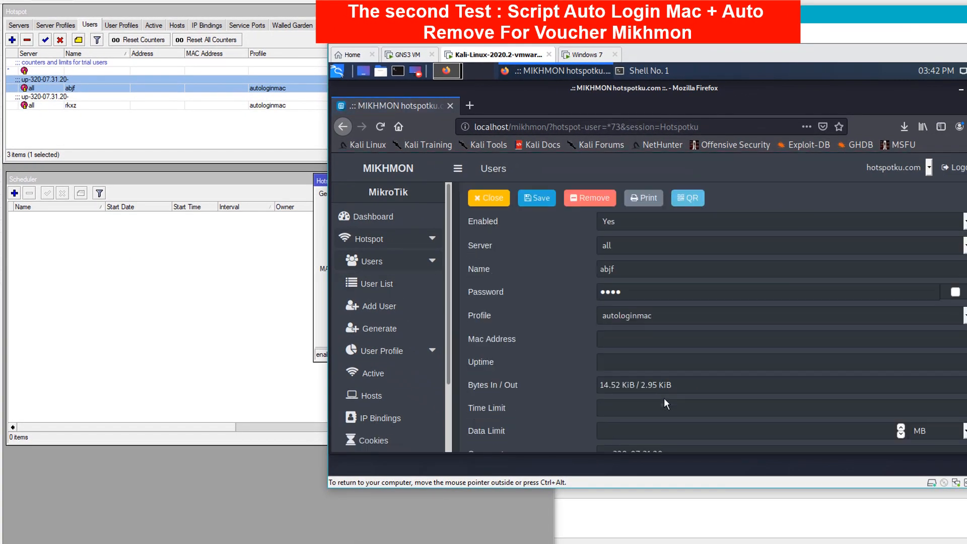
pyautogui.scroll(-3, 664, 398)
pyautogui.moveTo(676, 361); pyautogui.dragTo(558, 360)
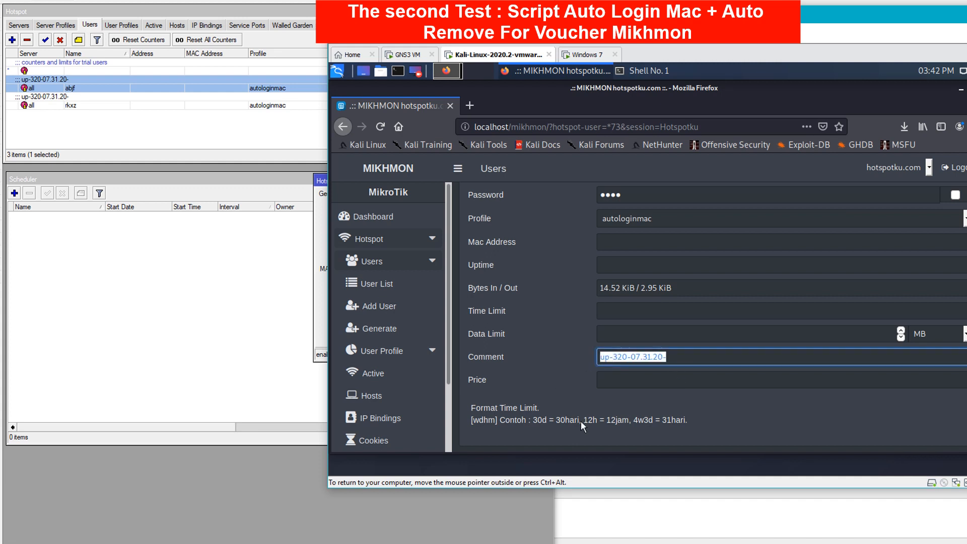
pyautogui.press('BackSpace')
pyautogui.scroll(5, 594, 375)
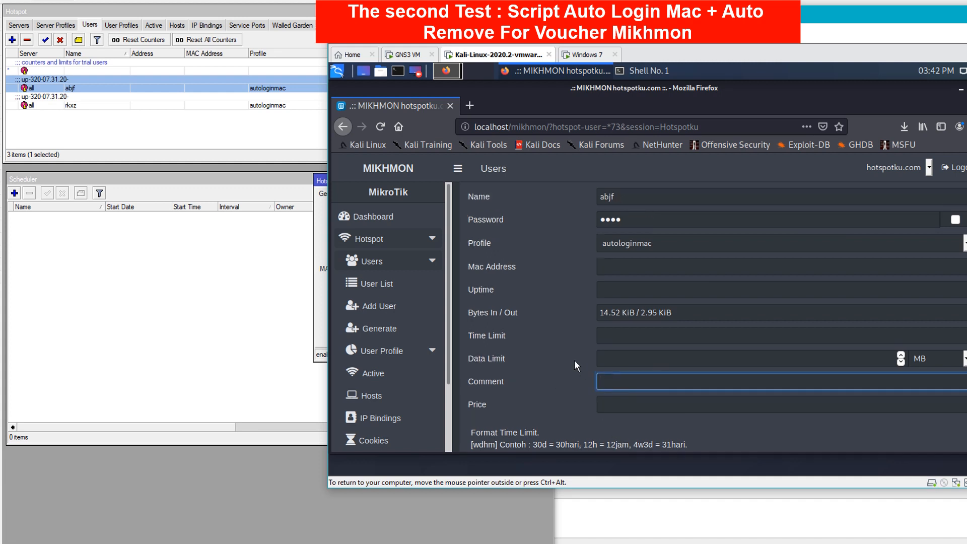
pyautogui.click(531, 234)
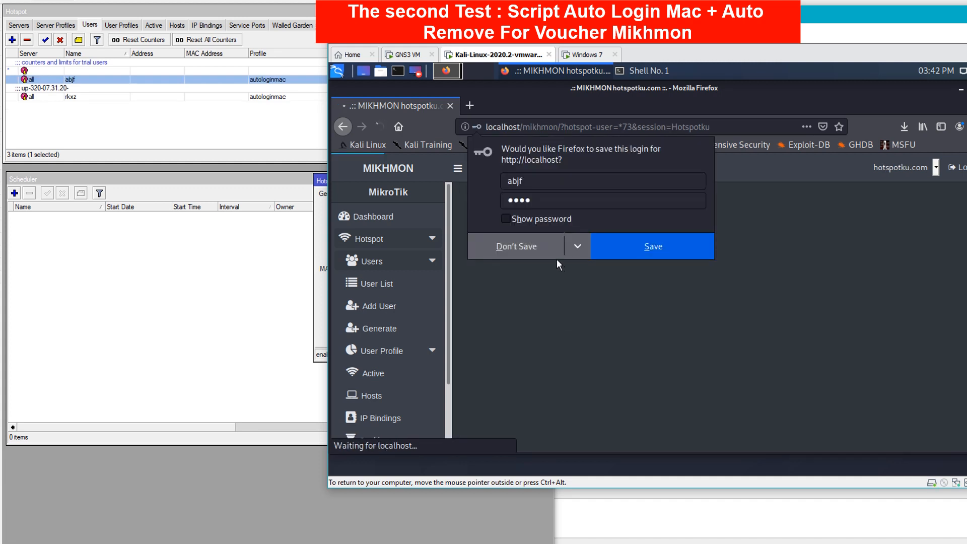
pyautogui.click(528, 247)
pyautogui.moveTo(594, 15); pyautogui.dragTo(779, 18)
# - Sign in to the Windows 7 hotspot page again as abjf
pyautogui.click(768, 58)
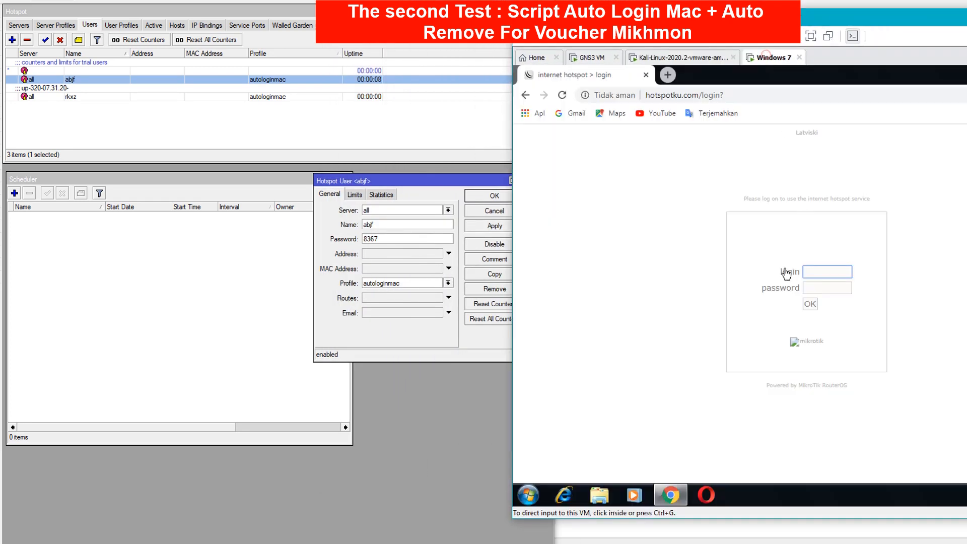
pyautogui.click(823, 274)
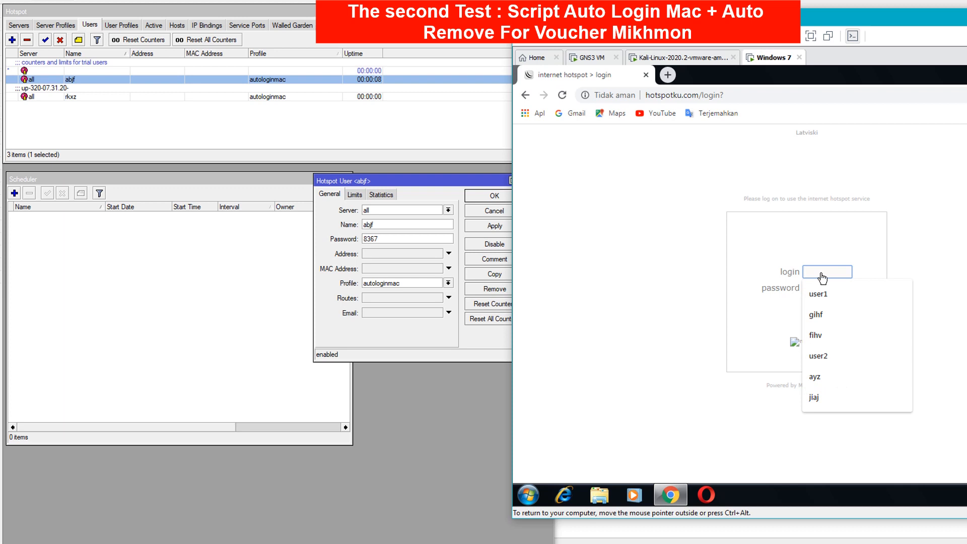
pyautogui.write('abjf')
pyautogui.press('Tab')
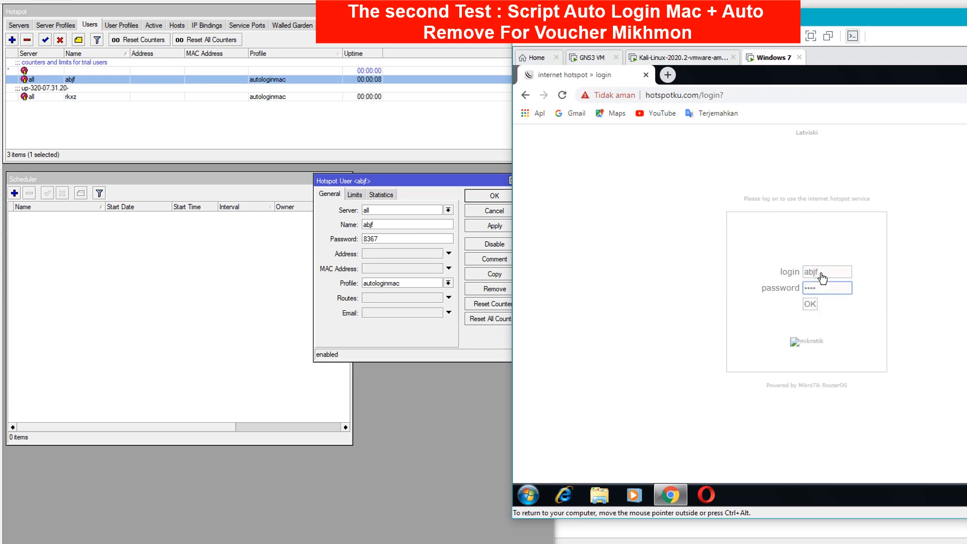
pyautogui.click(819, 309)
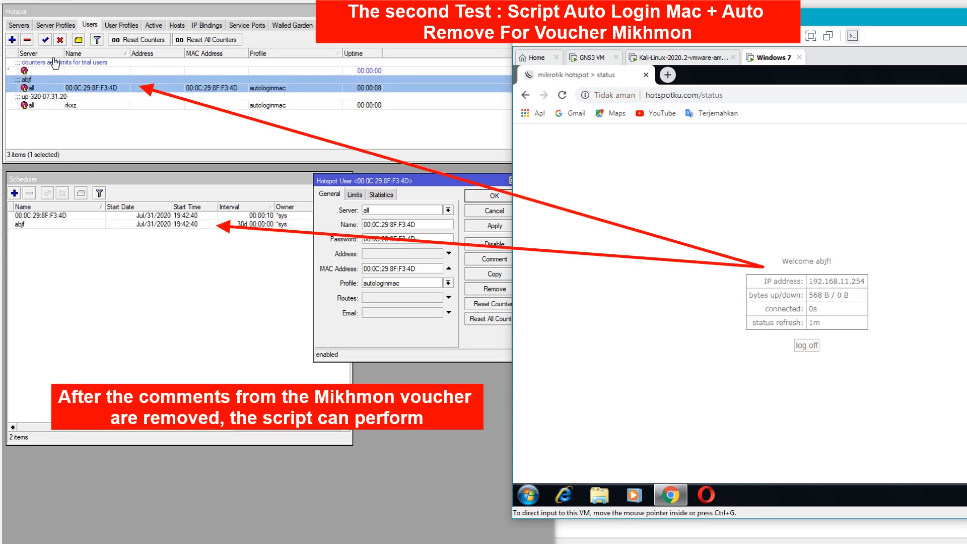
# - Verify in WinBox that abjf is bound to MAC 00:0C:29:8F:F3:4D with a 30d removal schedule
pyautogui.click(175, 333)
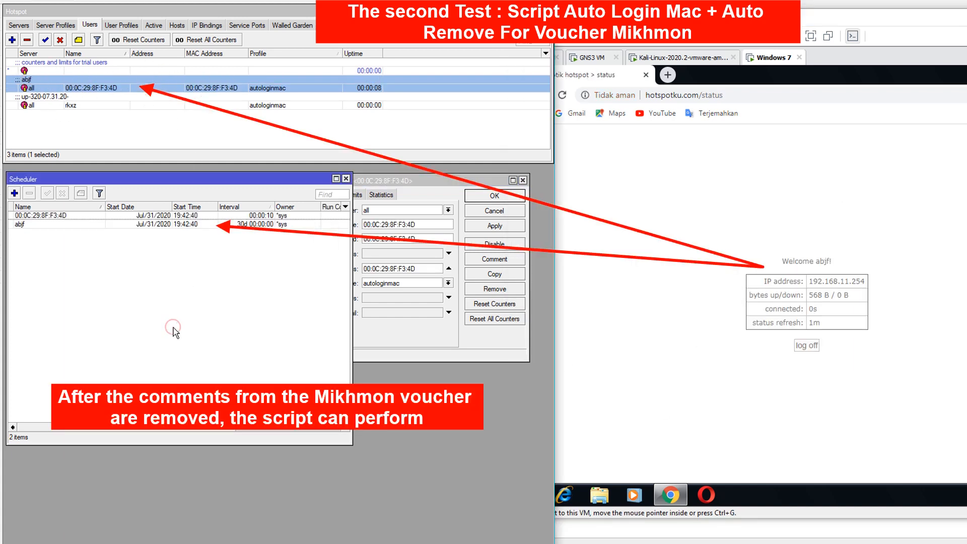
pyautogui.click(710, 228)
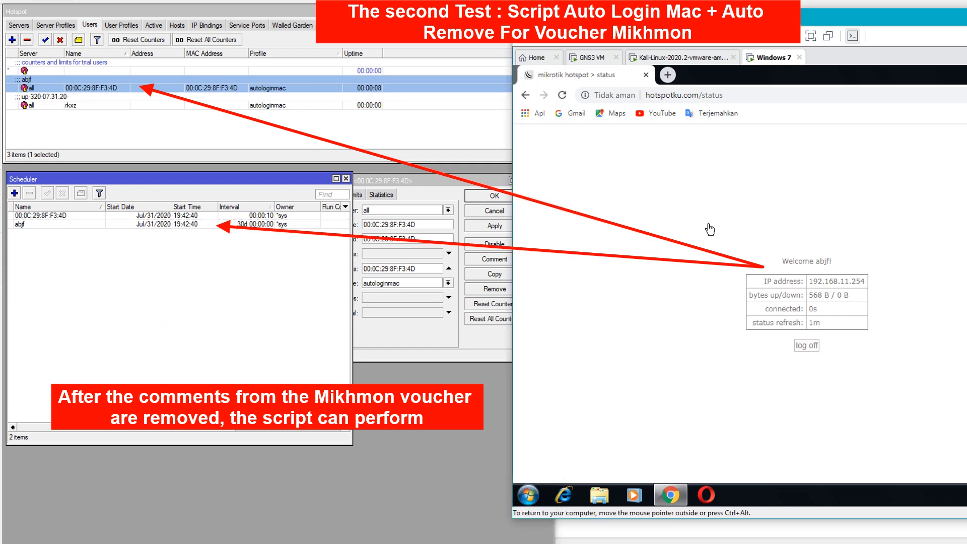
pyautogui.click(561, 95)
pyautogui.click(269, 216)
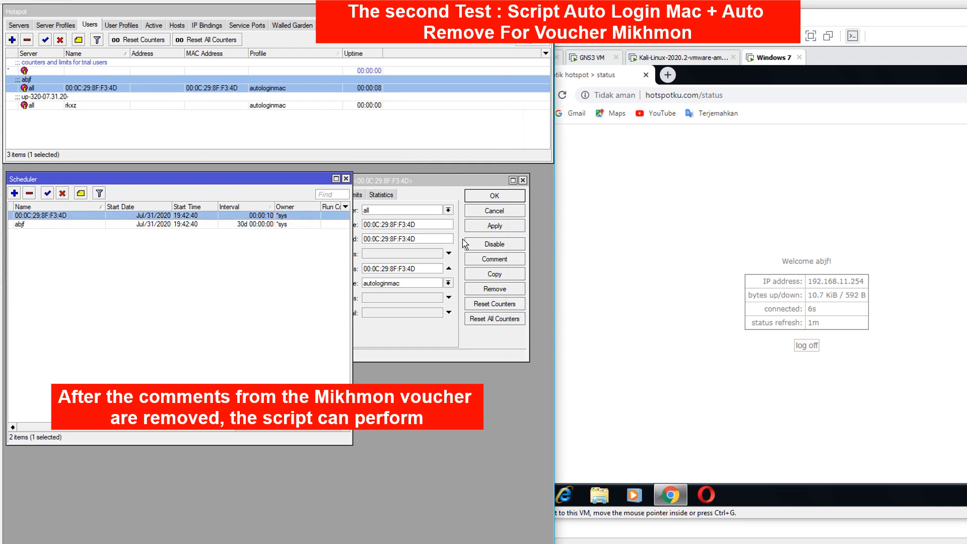
pyautogui.click(609, 222)
pyautogui.click(153, 25)
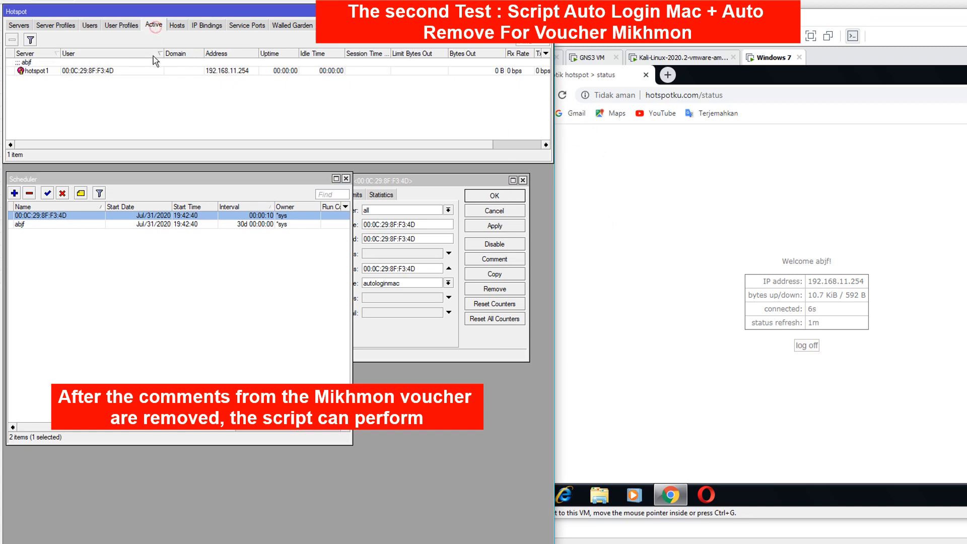
pyautogui.click(89, 25)
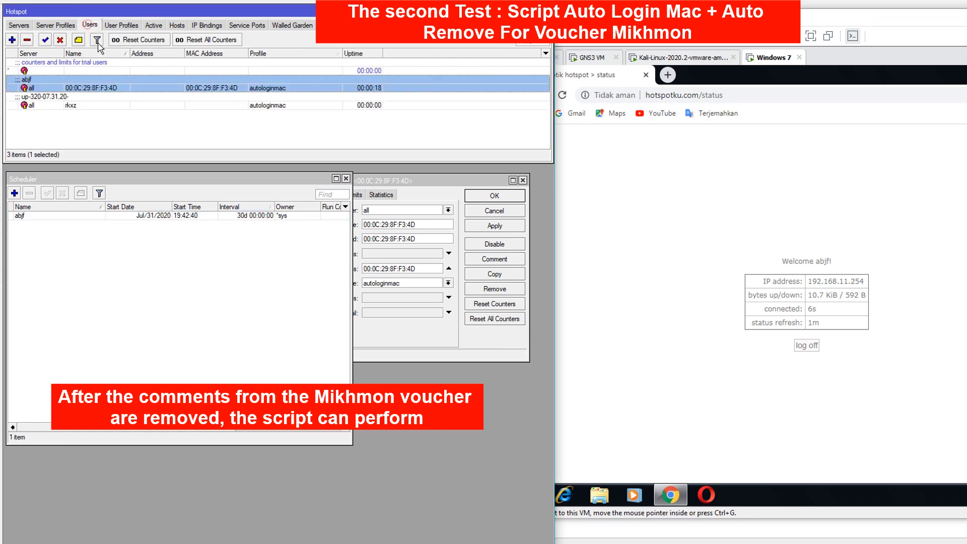
pyautogui.click(691, 222)
pyautogui.click(563, 96)
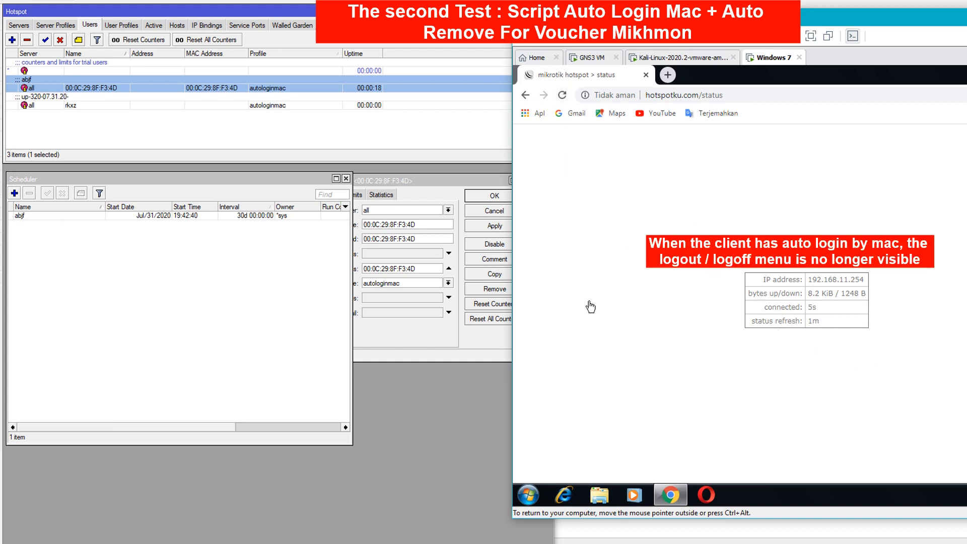
pyautogui.click(267, 343)
pyautogui.doubleClick(169, 216)
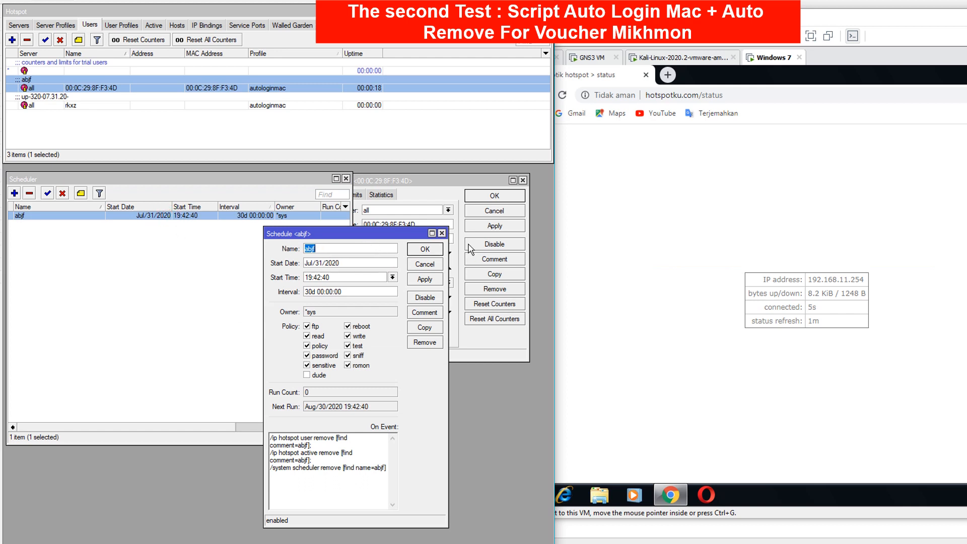
pyautogui.click(442, 234)
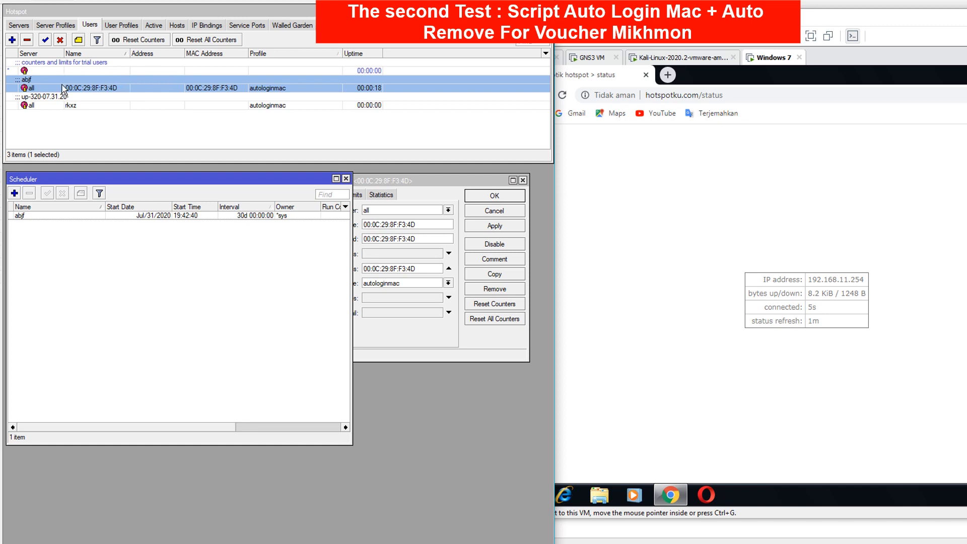
pyautogui.click(680, 59)
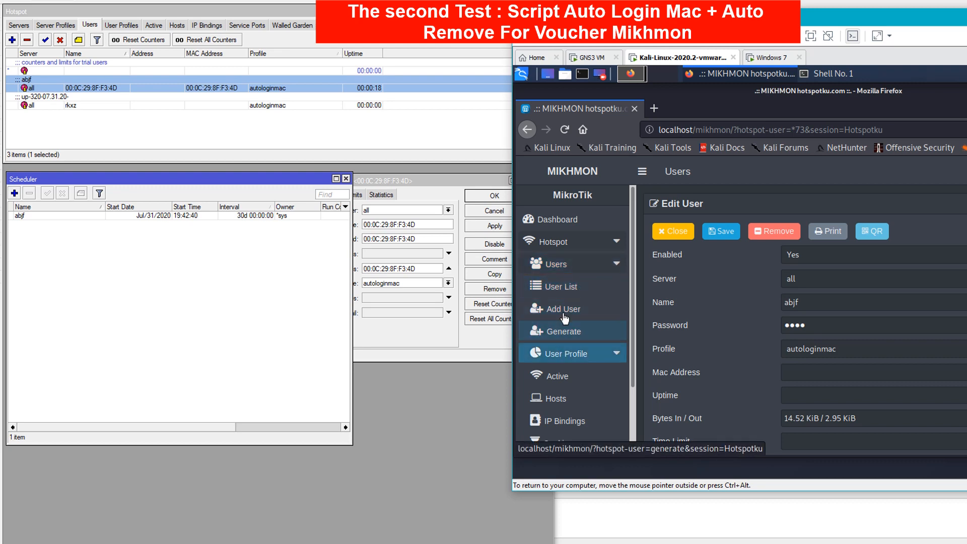
# - List the autologinmac profile's vouchers in Mikhmon's vouchers overview
pyautogui.click(575, 300)
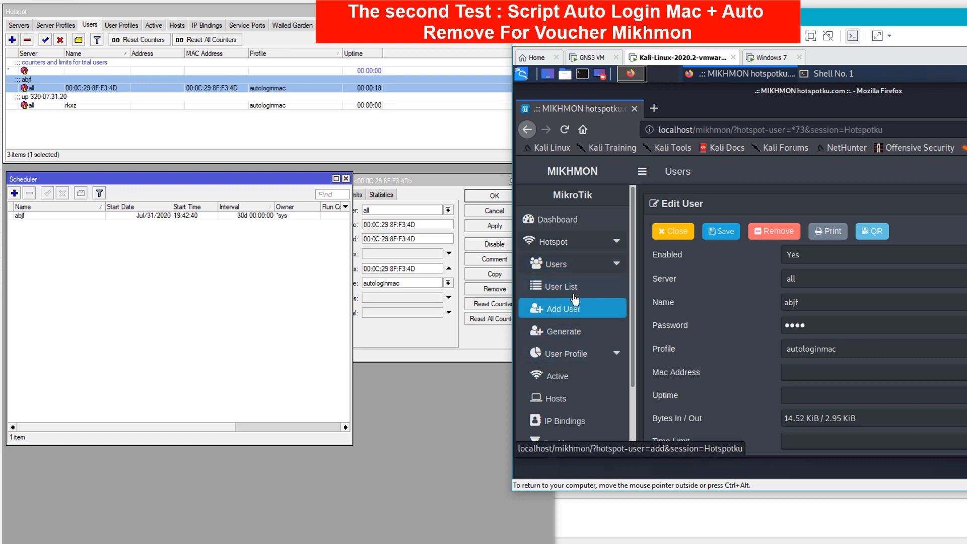
pyautogui.click(573, 288)
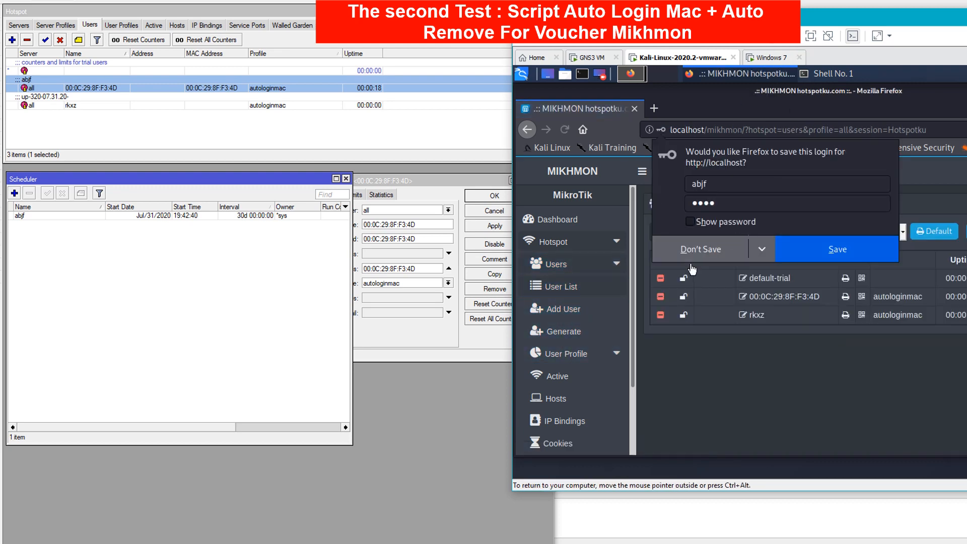
pyautogui.click(707, 246)
pyautogui.moveTo(813, 20); pyautogui.dragTo(669, 6)
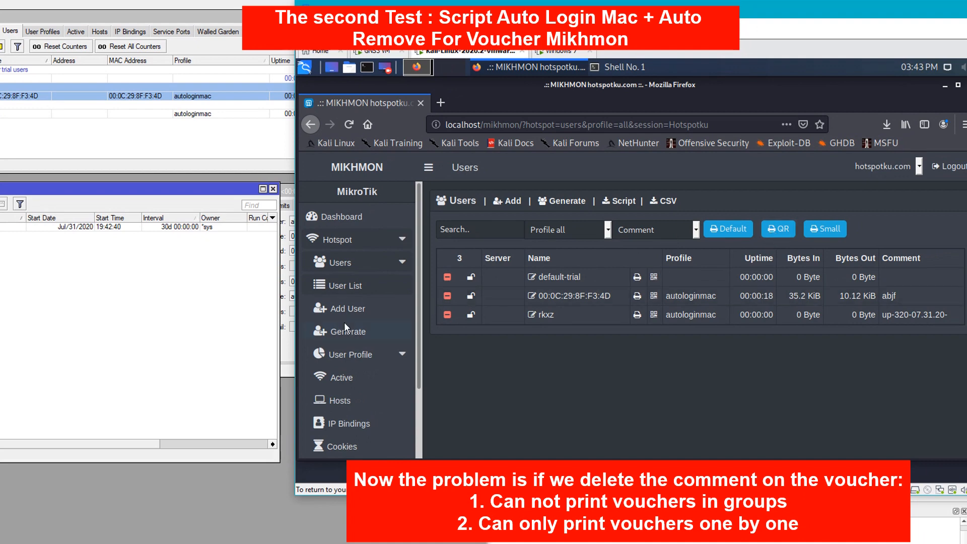
pyautogui.scroll(-2, 373, 376)
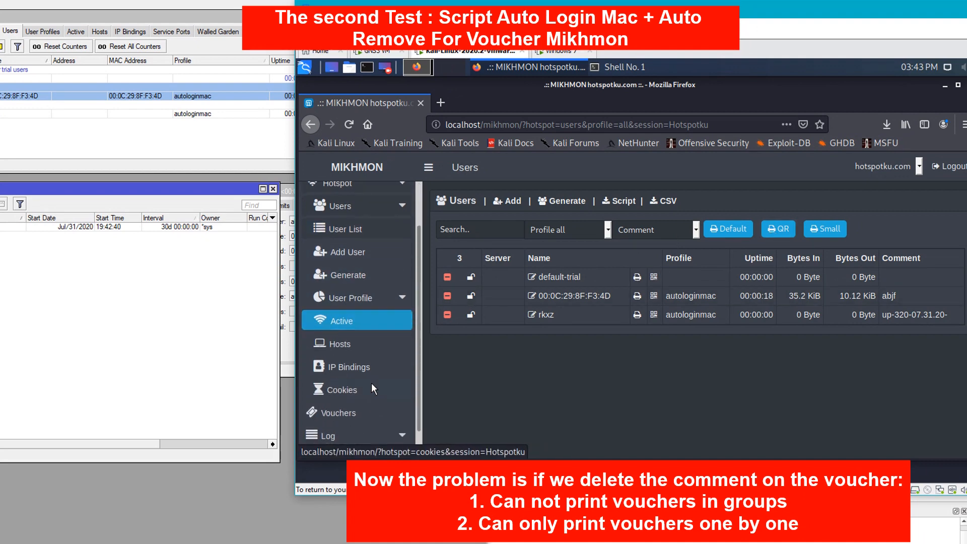
pyautogui.click(361, 410)
pyautogui.click(853, 266)
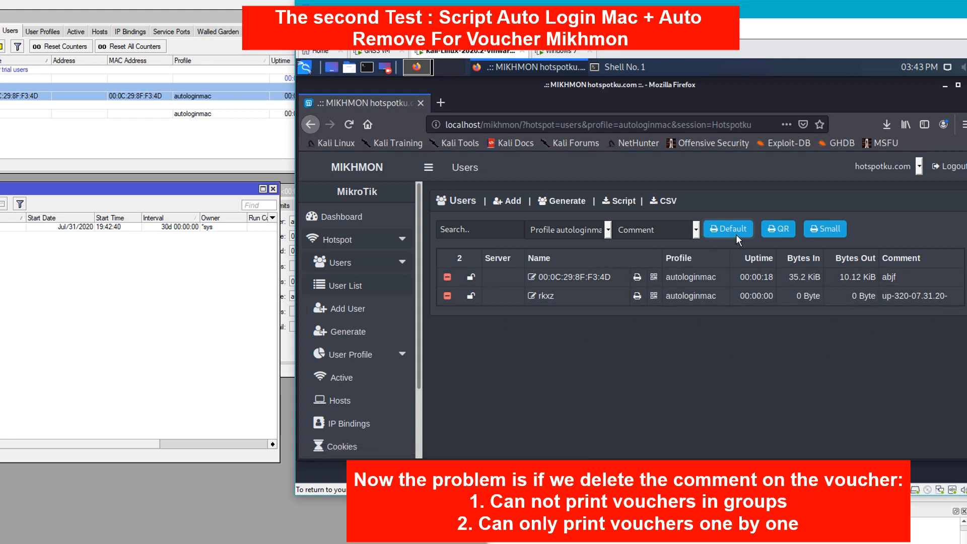
# - Attempt group-printing the autologinmac vouchers and dismiss the choose-a-comment alert
pyautogui.click(819, 228)
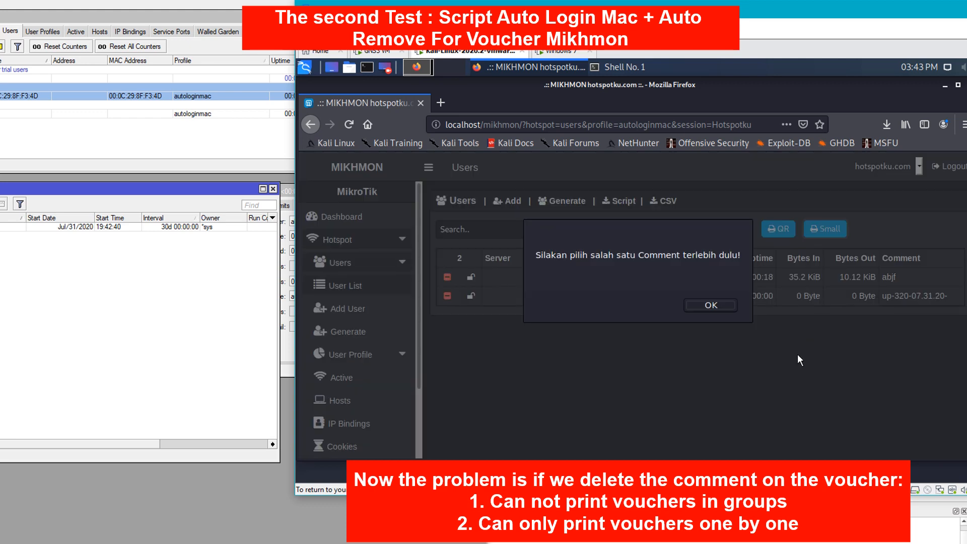
pyautogui.click(703, 305)
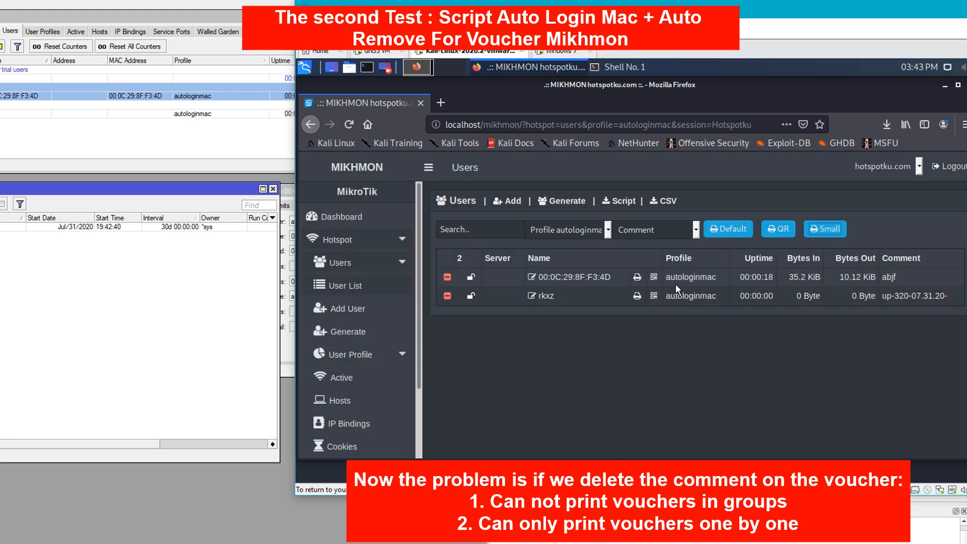
pyautogui.click(666, 232)
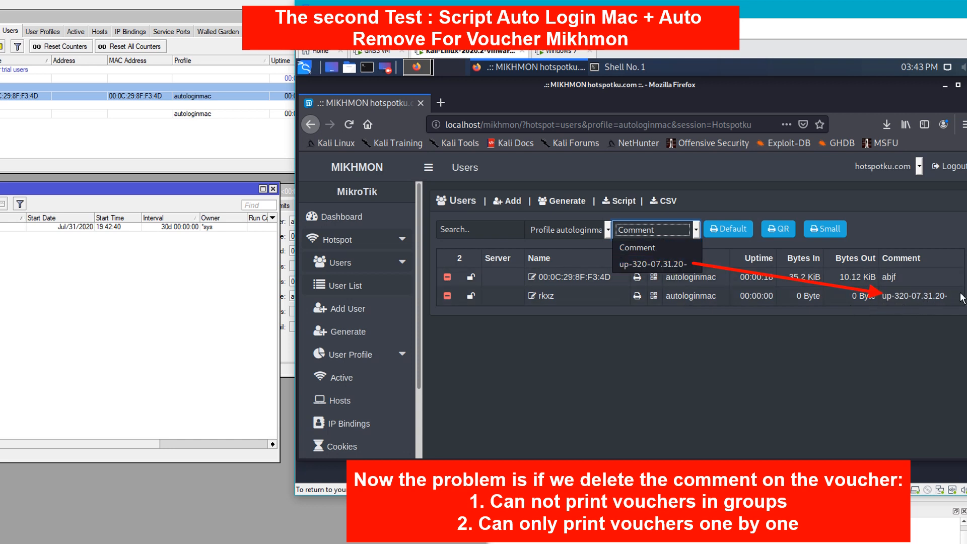
pyautogui.click(713, 343)
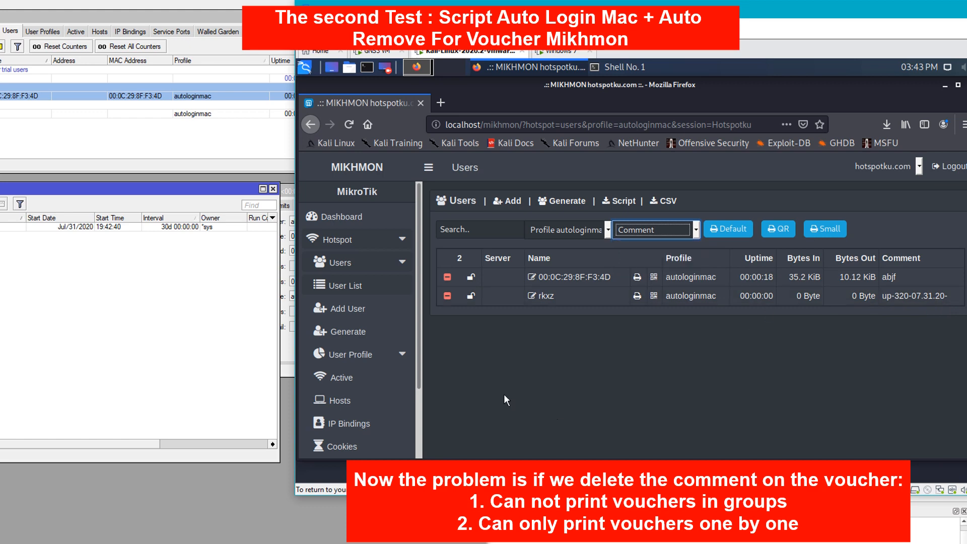
# - Show all users and try Small, Default and QR printing, dismissing the comment alerts
pyautogui.click(363, 287)
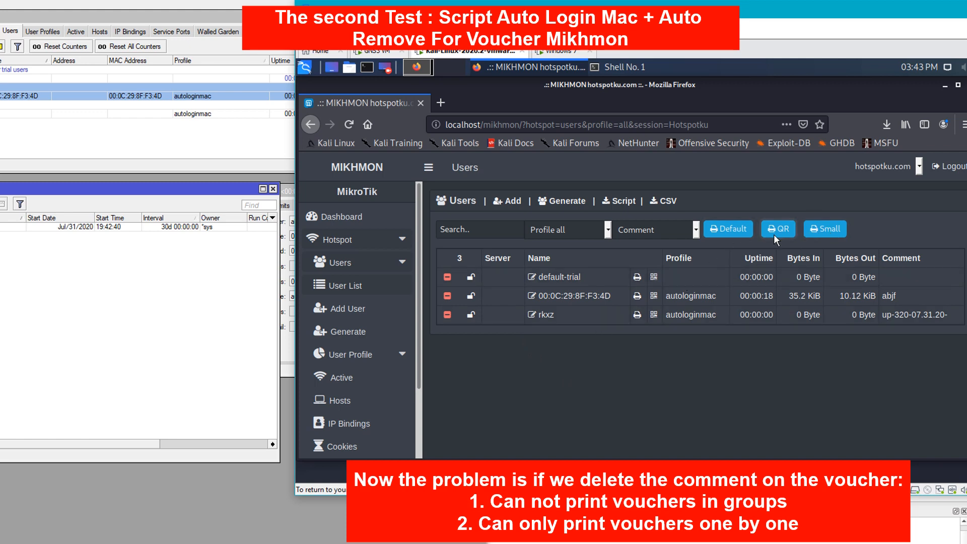
pyautogui.click(731, 230)
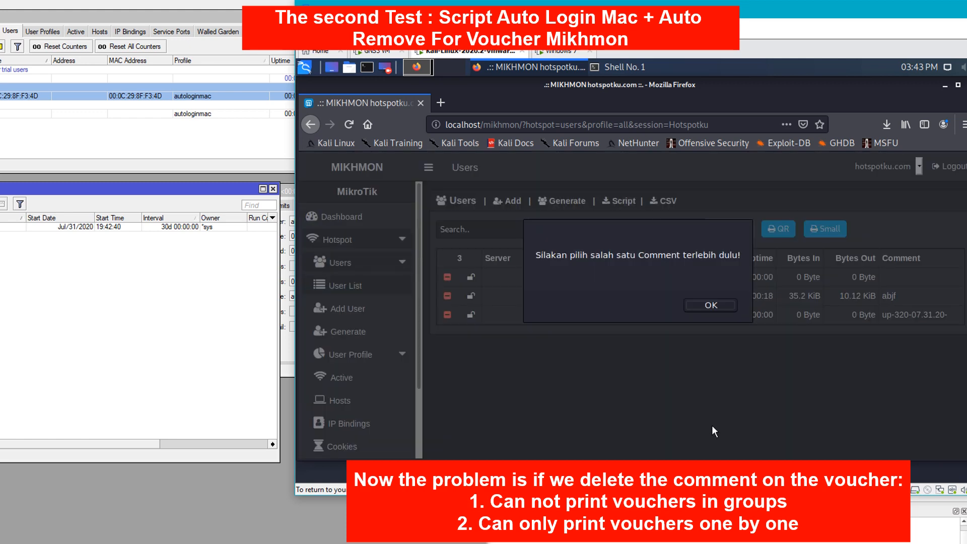
pyautogui.click(708, 306)
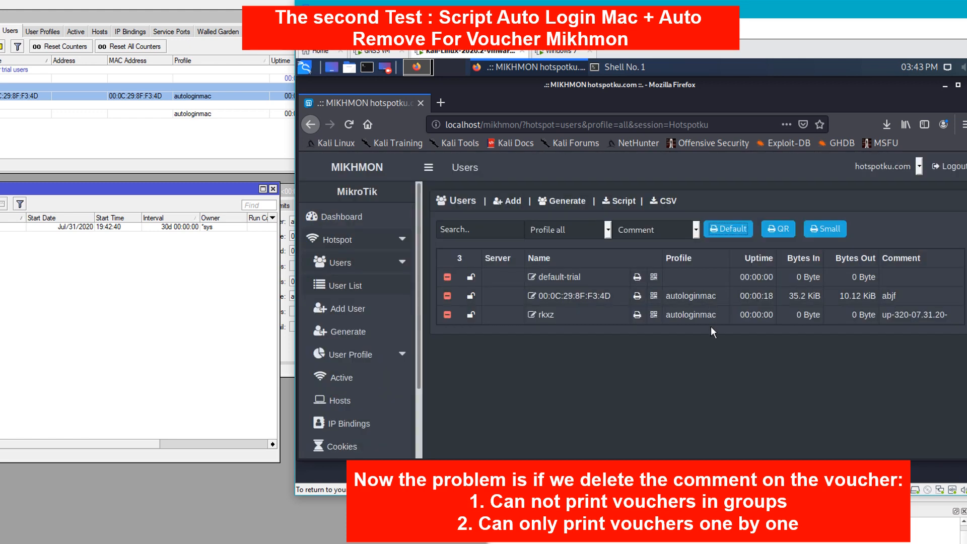
pyautogui.click(729, 231)
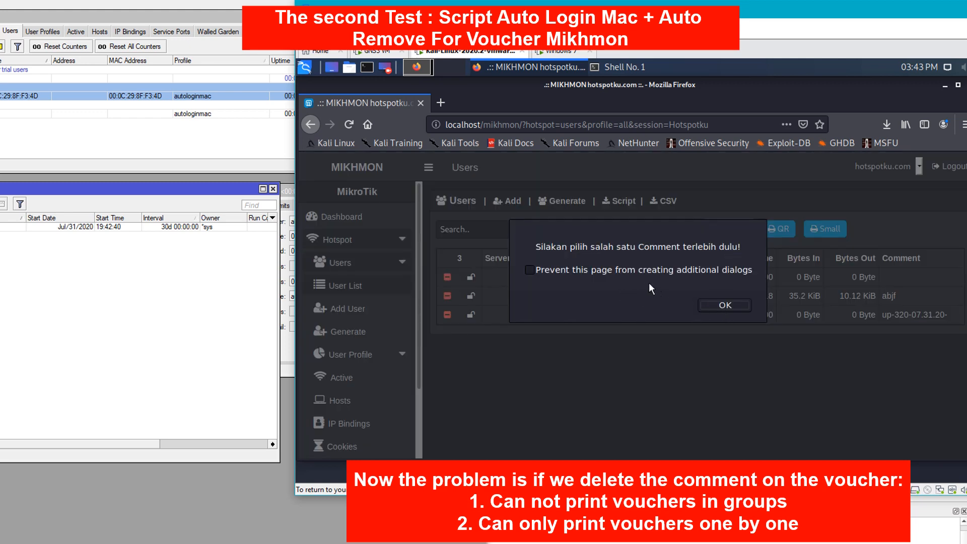
pyautogui.click(631, 272)
pyautogui.click(723, 305)
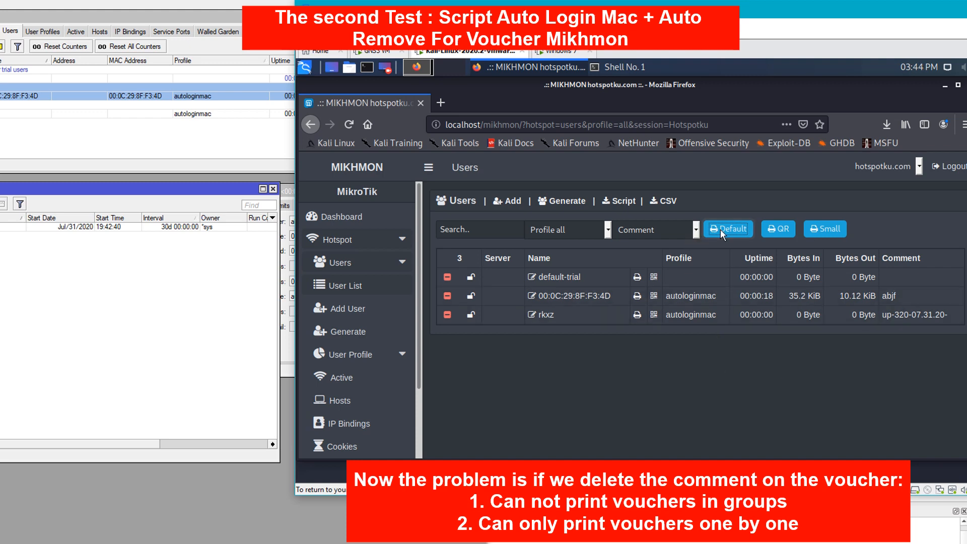
pyautogui.click(777, 228)
pyautogui.click(606, 316)
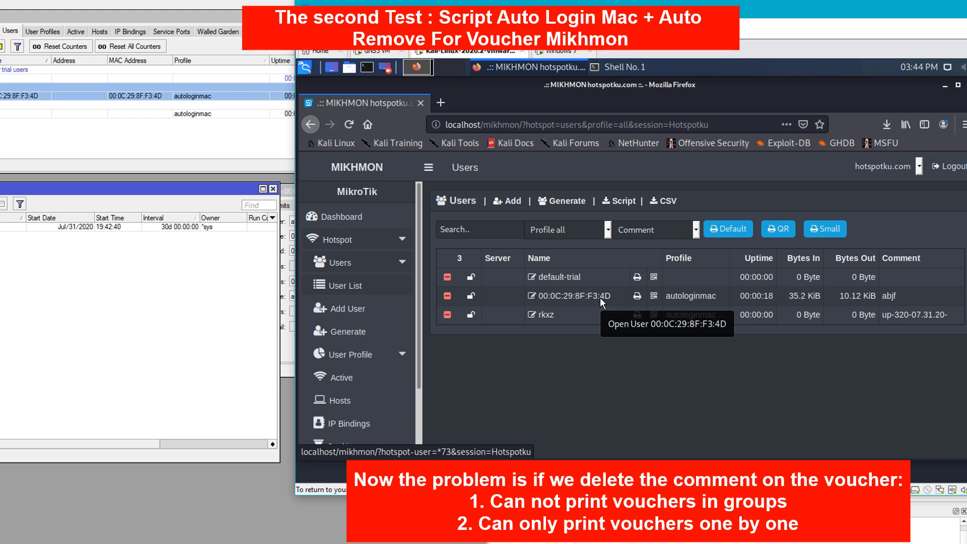
pyautogui.click(600, 297)
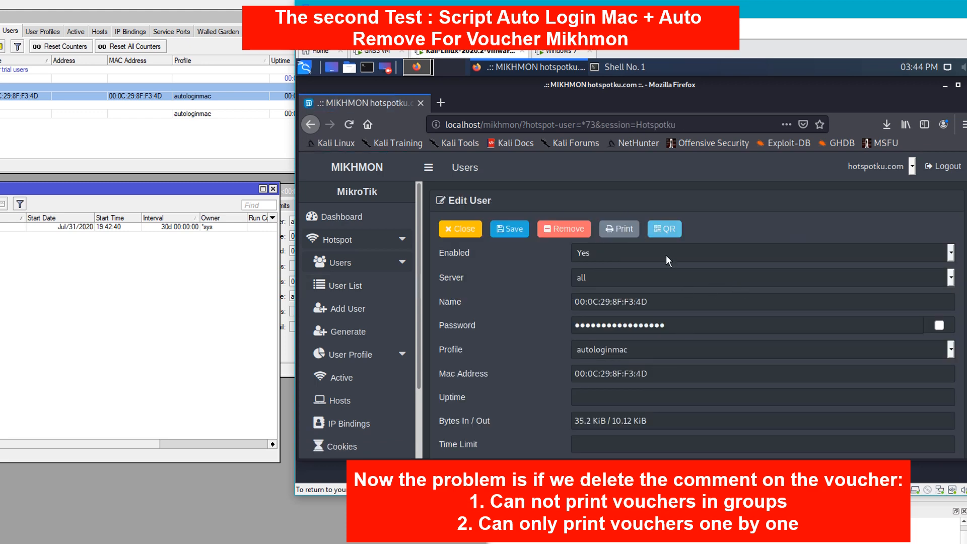
pyautogui.scroll(-3, 613, 356)
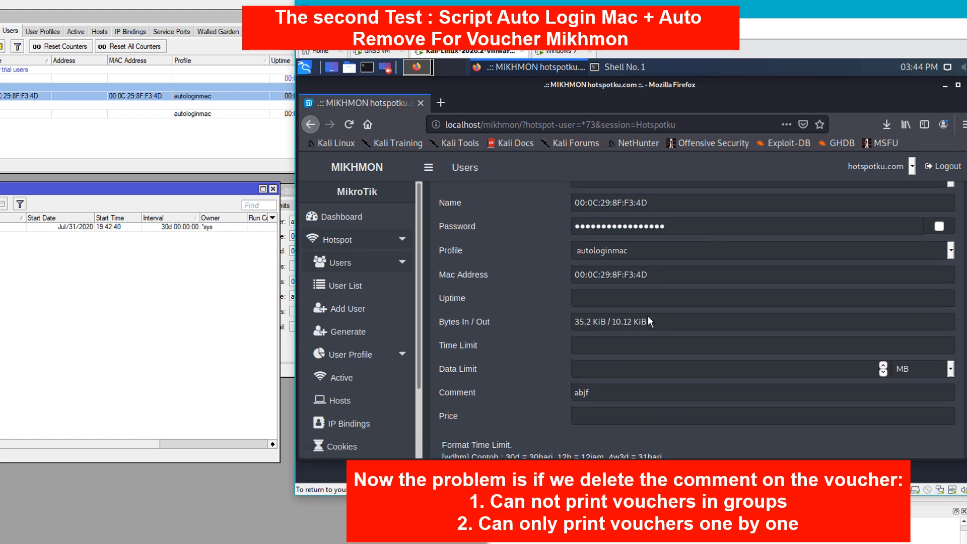
pyautogui.scroll(3, 628, 315)
pyautogui.click(619, 229)
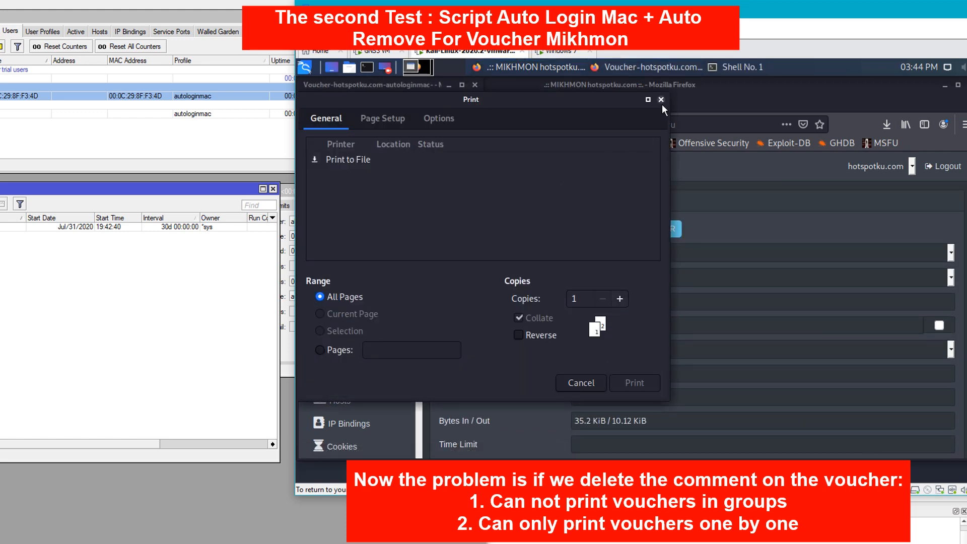
pyautogui.click(662, 101)
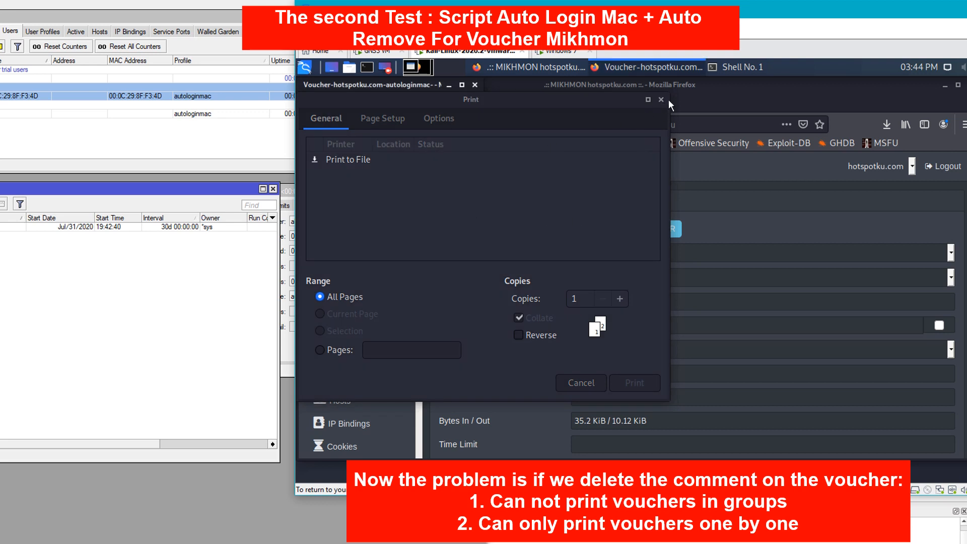
pyautogui.click(581, 382)
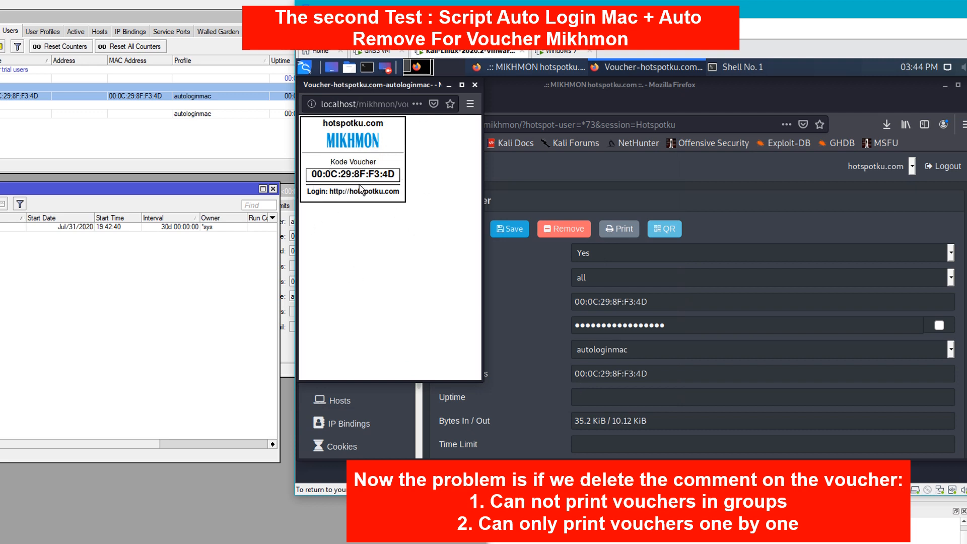
pyautogui.click(475, 85)
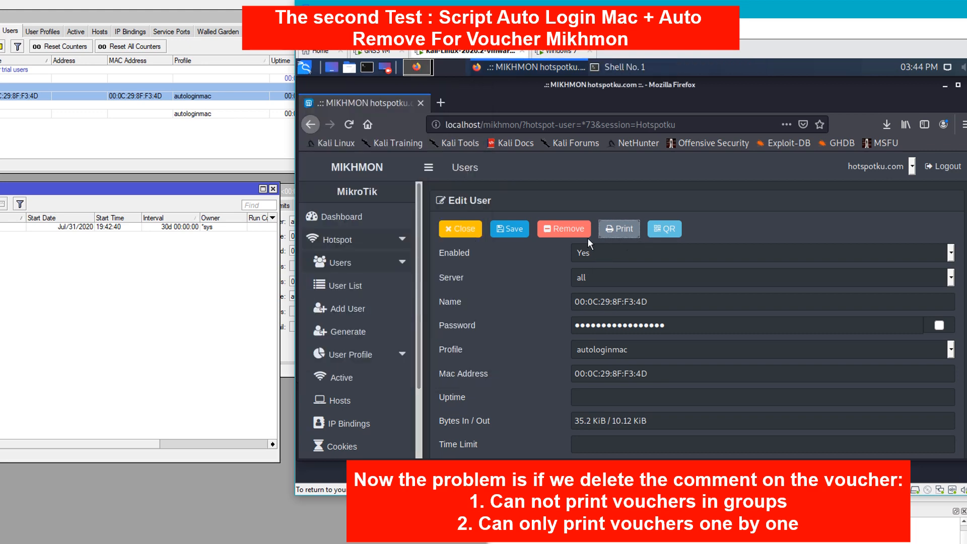
pyautogui.click(467, 228)
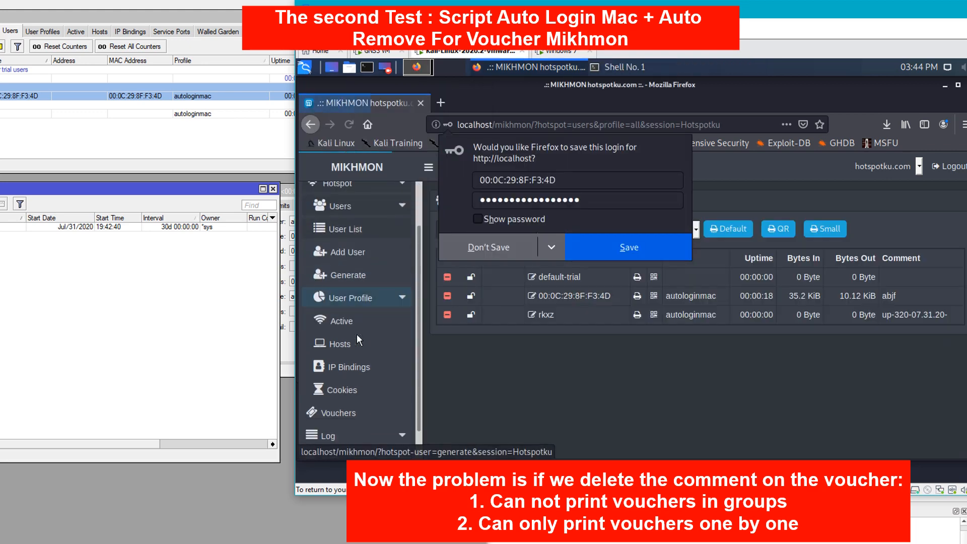
# - Generate five autologinmac vouchers (Qty 5) and review them in the full user list
pyautogui.scroll(-2, 356, 334)
pyautogui.click(482, 243)
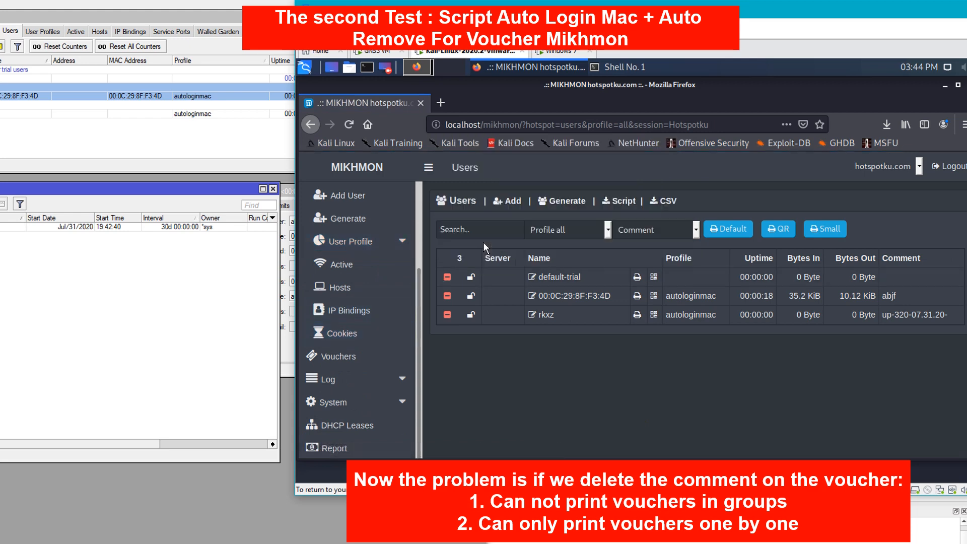
pyautogui.click(353, 354)
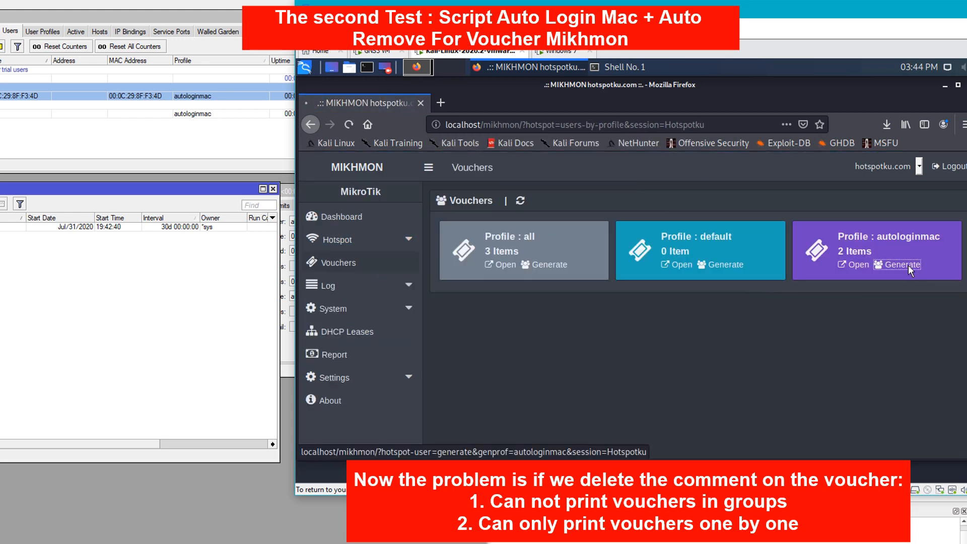
pyautogui.click(908, 265)
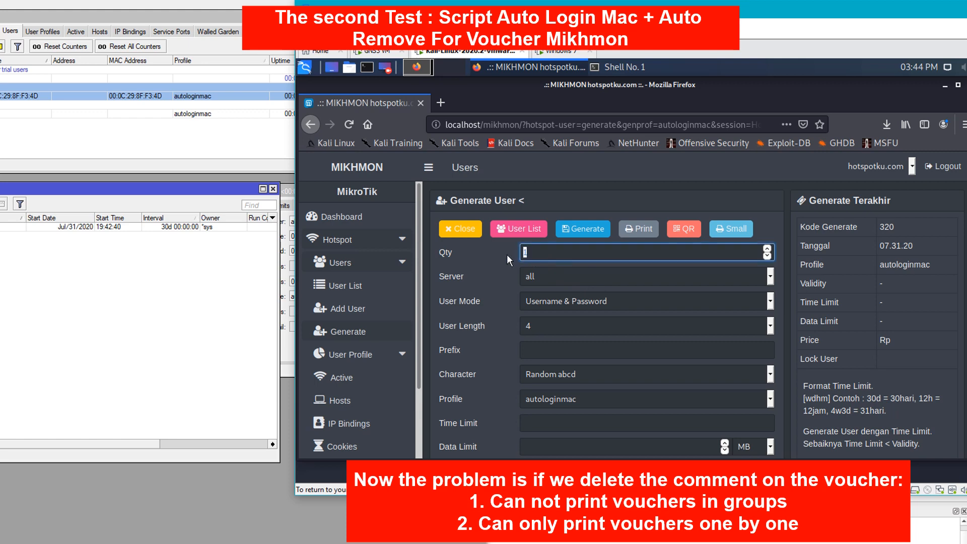
pyautogui.write('5')
pyautogui.scroll(-2, 593, 313)
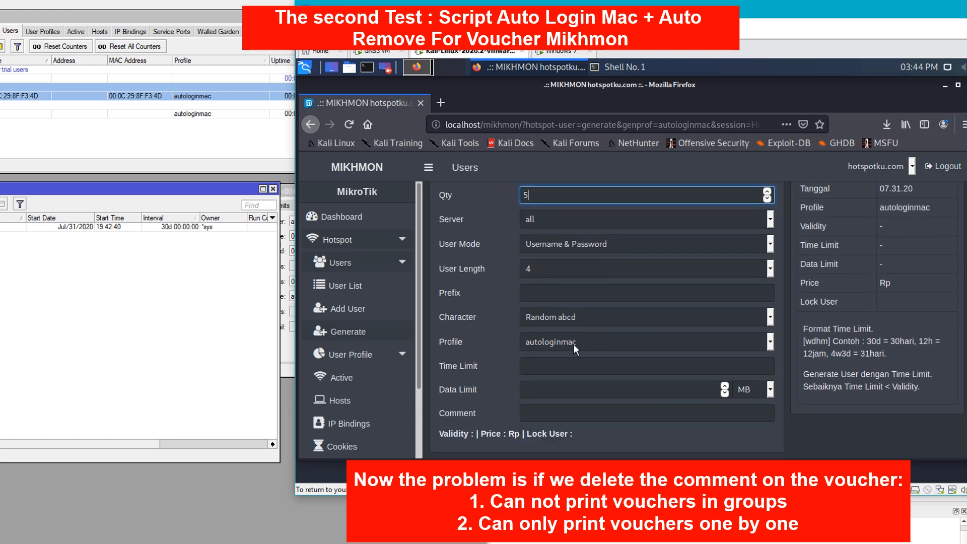
pyautogui.scroll(1, 571, 269)
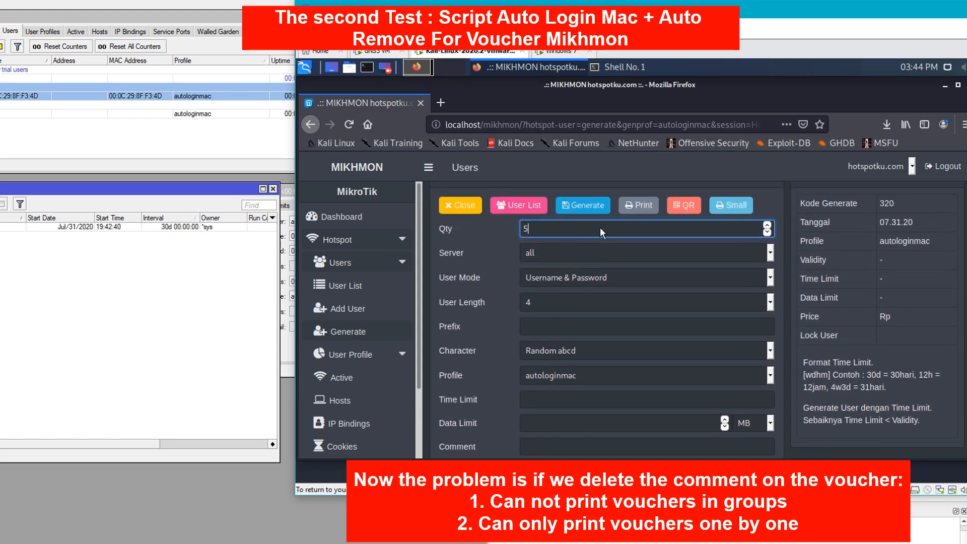
pyautogui.click(585, 207)
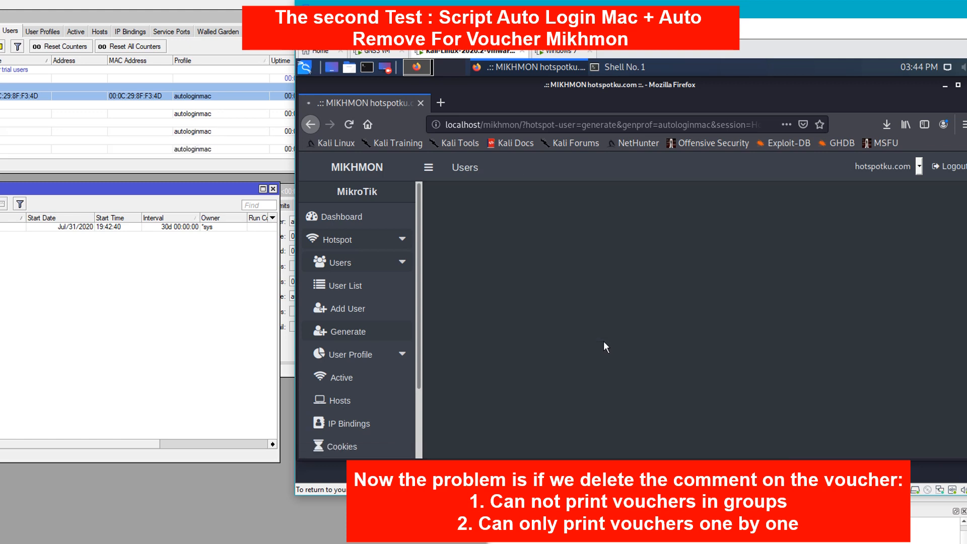
pyautogui.click(339, 285)
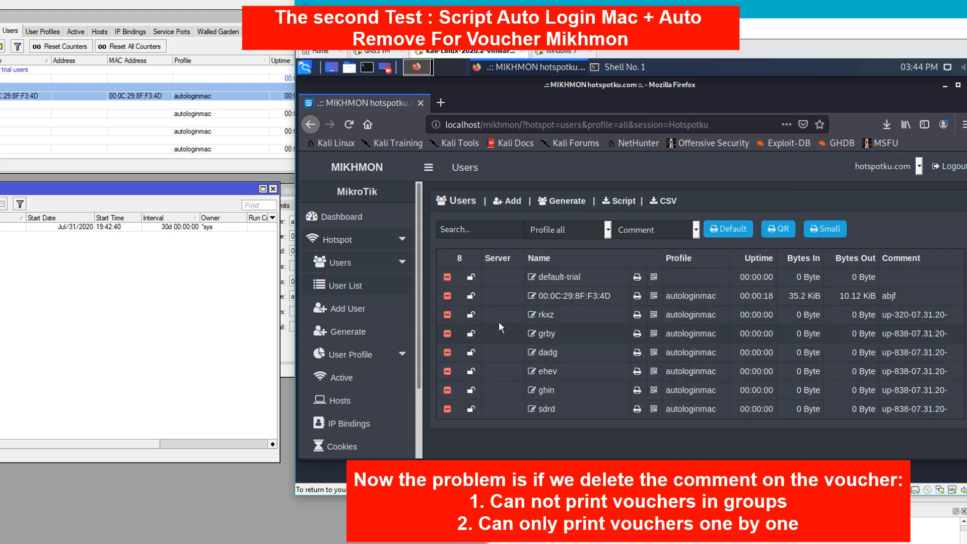
pyautogui.click(726, 228)
# - Dismiss the warning and print the up-320-07.31.20- voucher batch, then close its preview tab
pyautogui.click(696, 307)
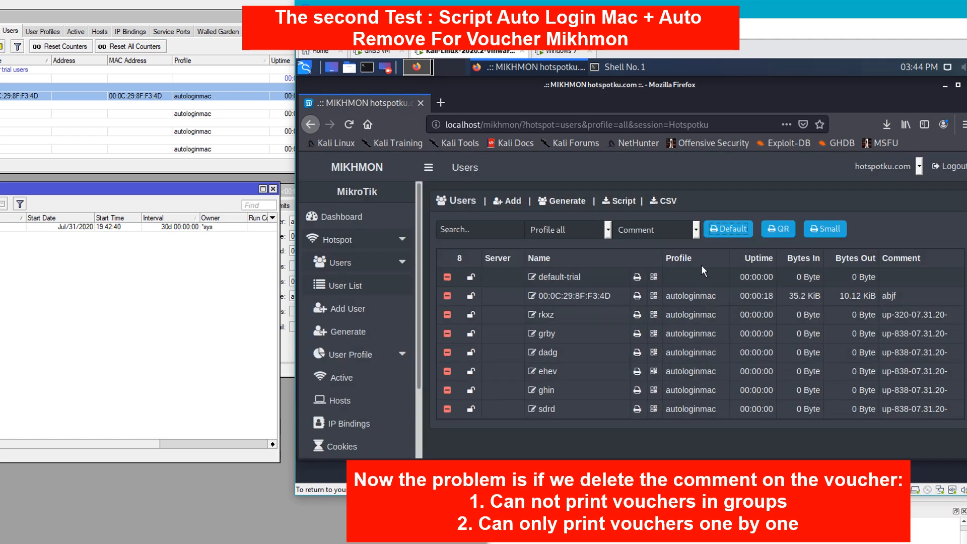
pyautogui.click(693, 231)
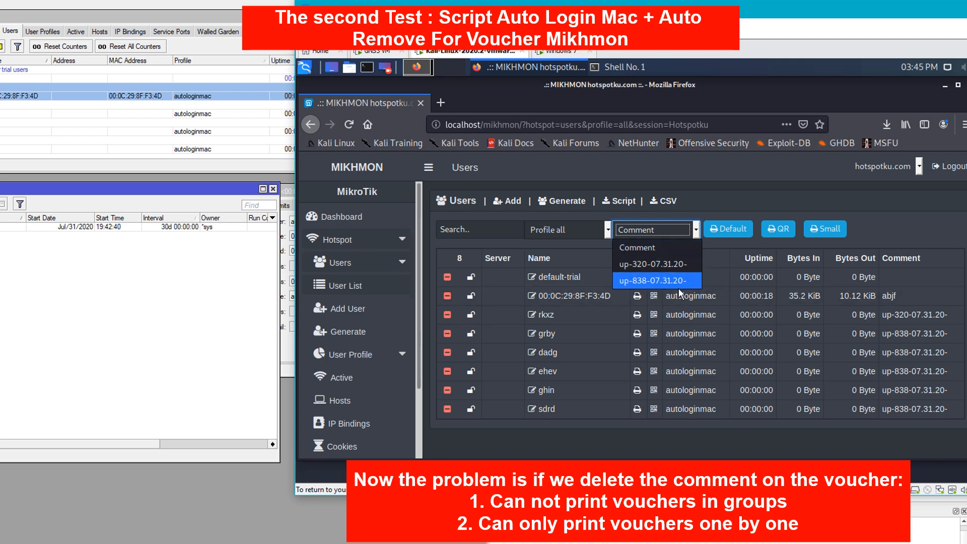
pyautogui.click(672, 265)
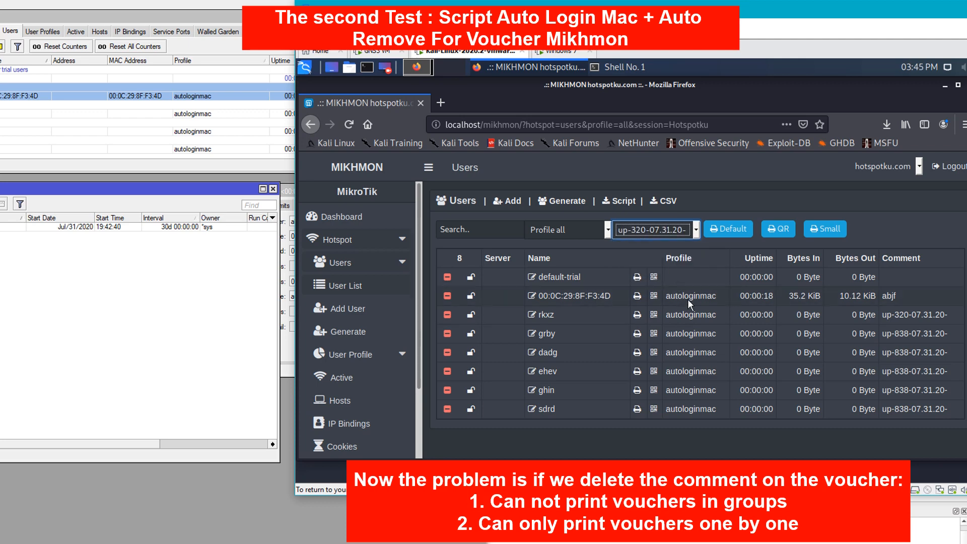
pyautogui.click(737, 231)
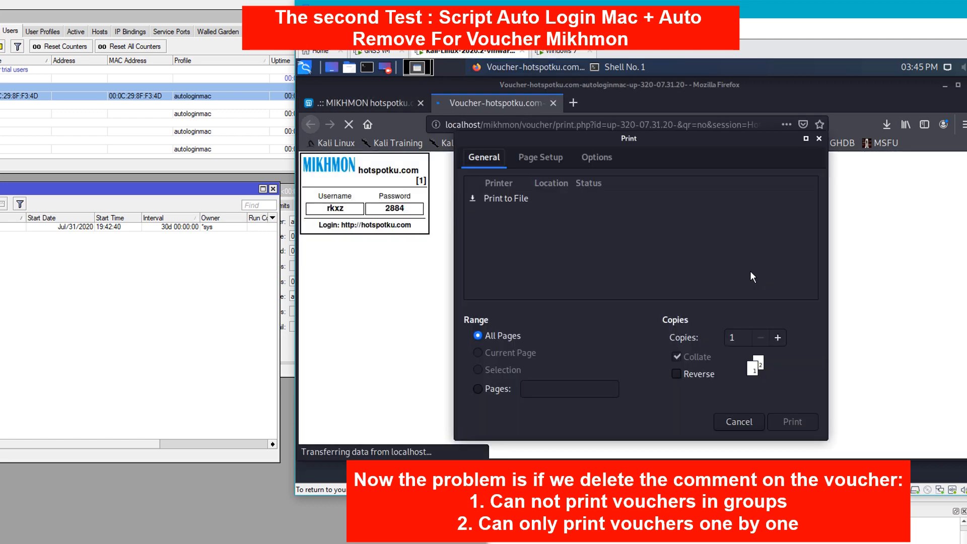
pyautogui.click(818, 140)
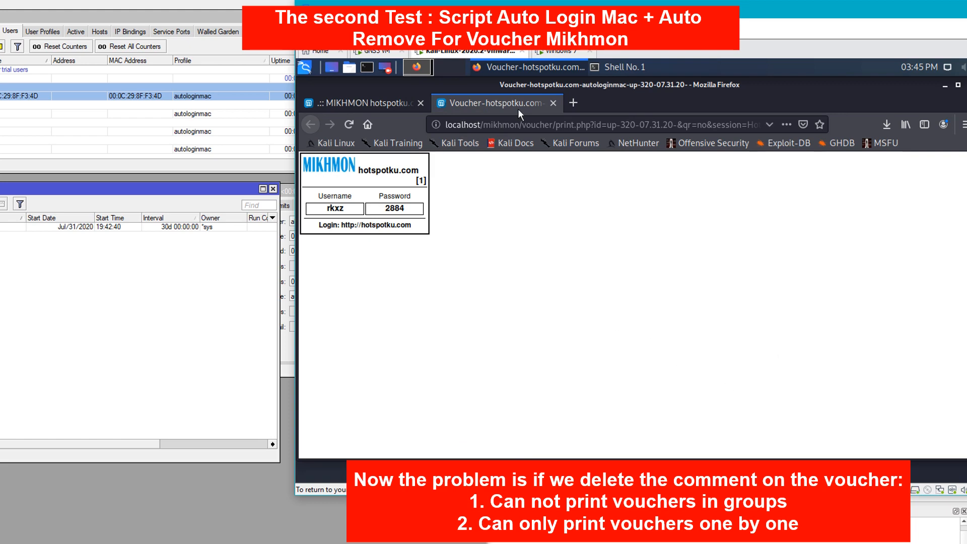
pyautogui.click(554, 103)
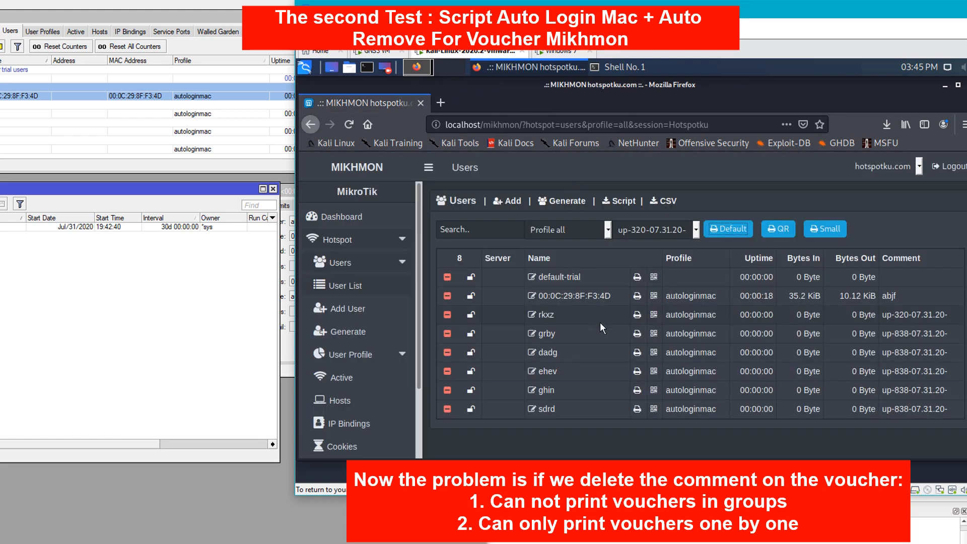
# - Print the up-838-07.31.20- voucher batch, view its five vouchers, and close the preview tab
pyautogui.click(695, 231)
pyautogui.click(679, 279)
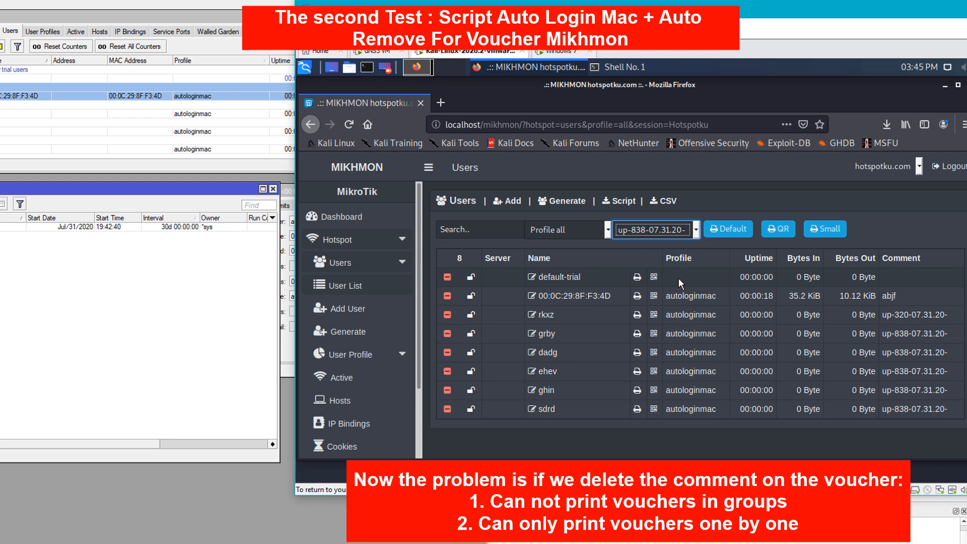
pyautogui.click(727, 228)
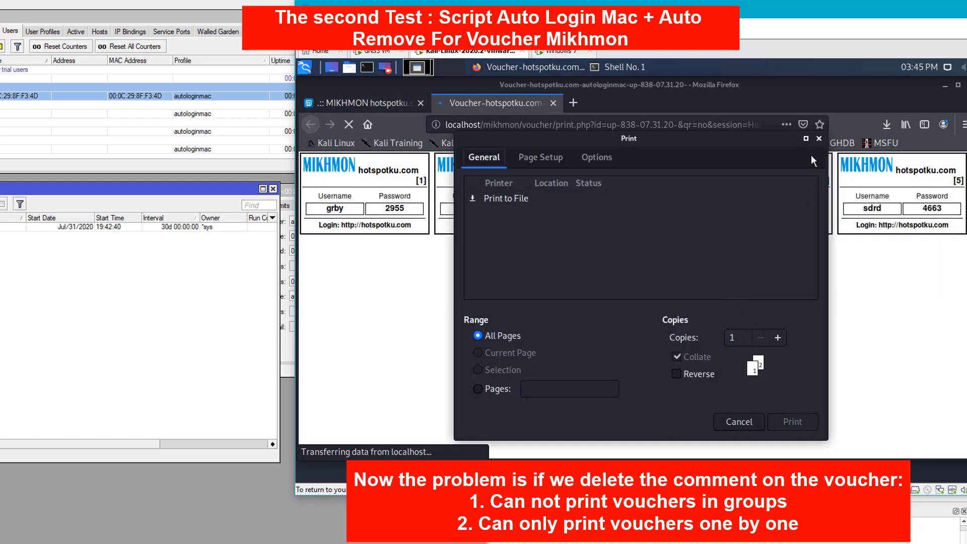
pyautogui.click(819, 138)
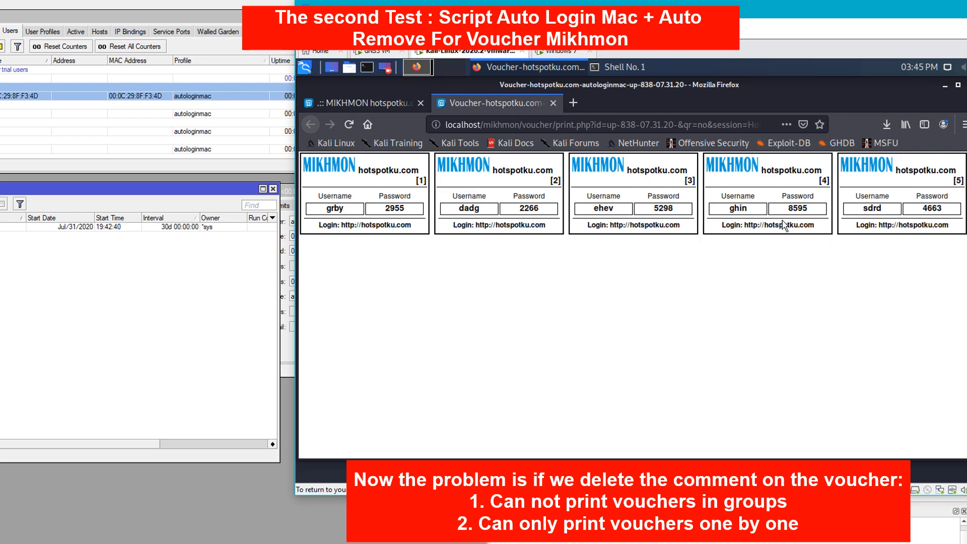
pyautogui.click(555, 103)
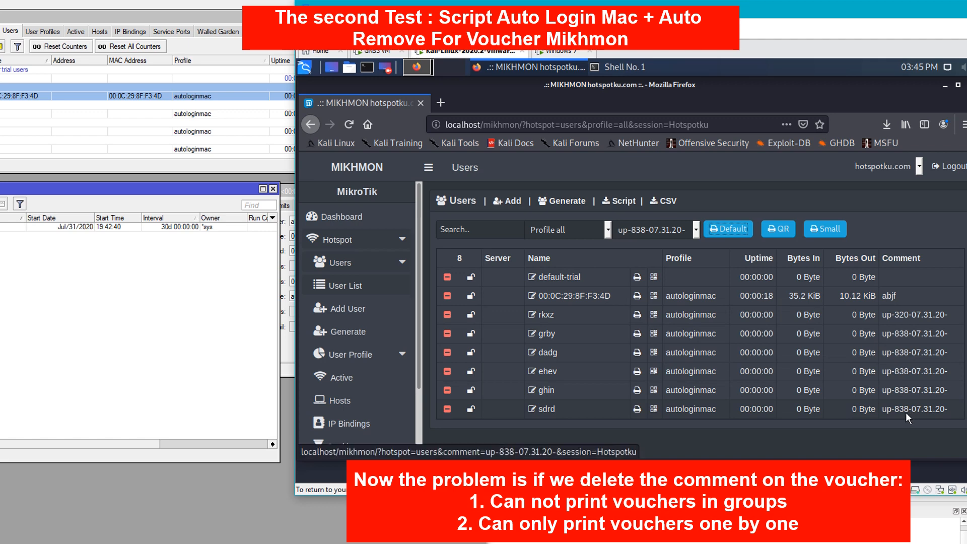
# - Clear user sdrd's up-838-07.31.20- comment, save it, and return to the user list
pyautogui.click(551, 412)
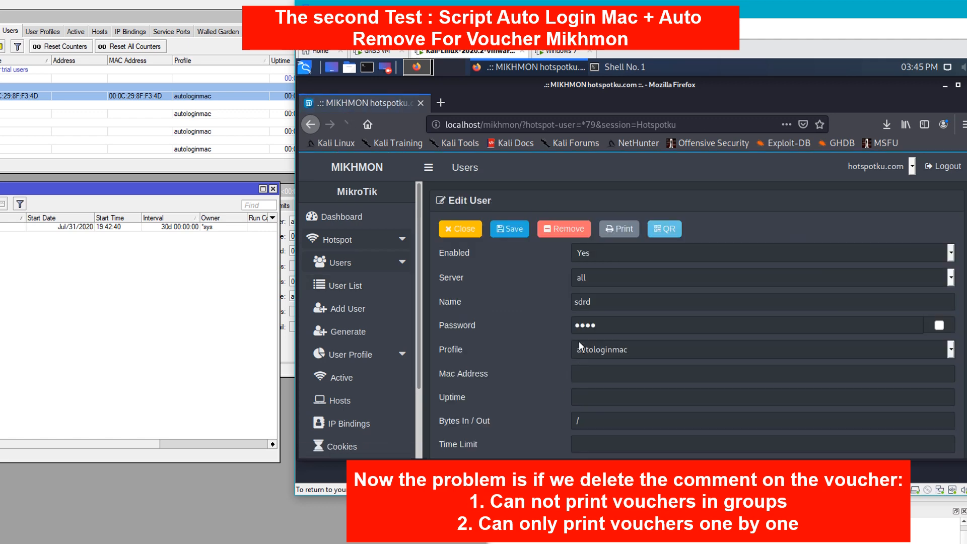
pyautogui.scroll(-3, 634, 334)
pyautogui.moveTo(658, 362); pyautogui.dragTo(508, 359)
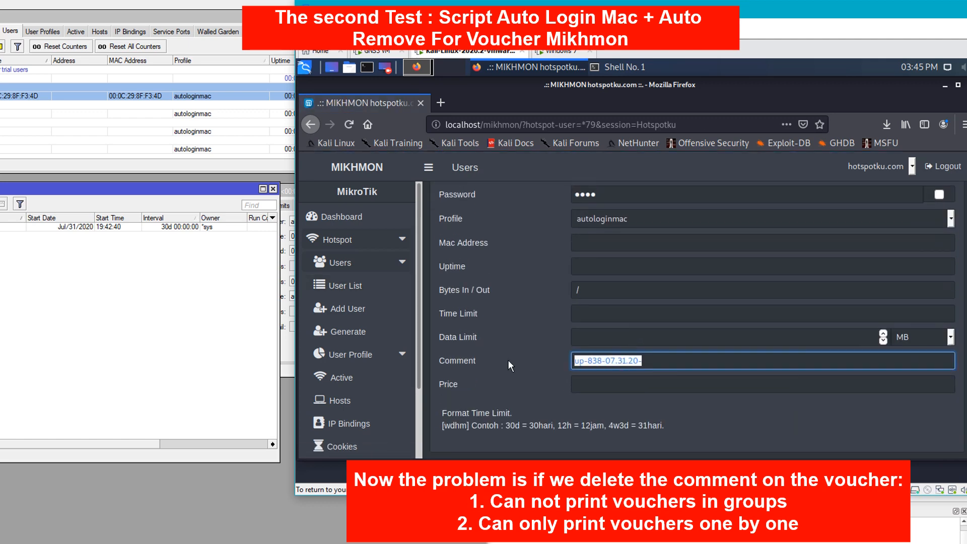
pyautogui.press('BackSpace')
pyautogui.scroll(1, 857, 247)
pyautogui.scroll(2, 856, 247)
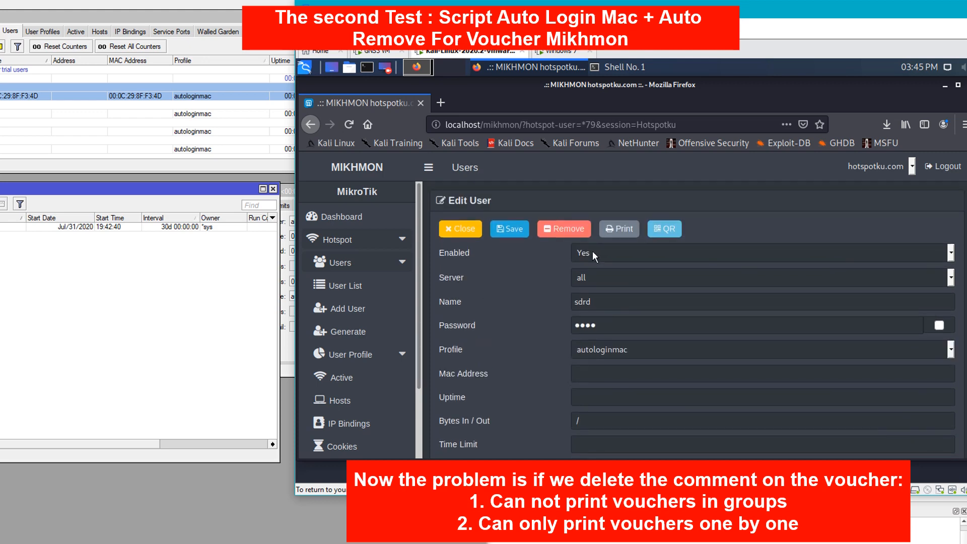
pyautogui.click(518, 235)
pyautogui.click(502, 252)
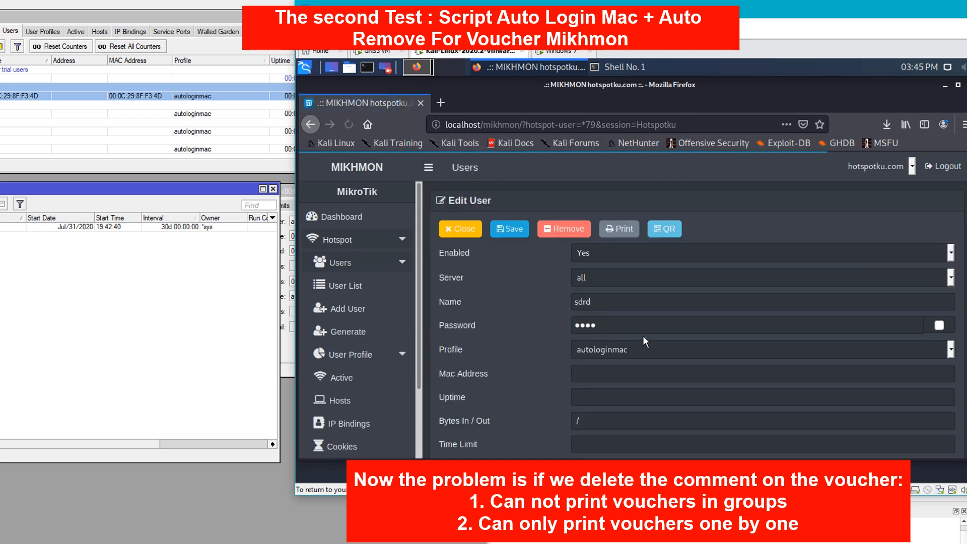
pyautogui.click(367, 284)
pyautogui.click(507, 252)
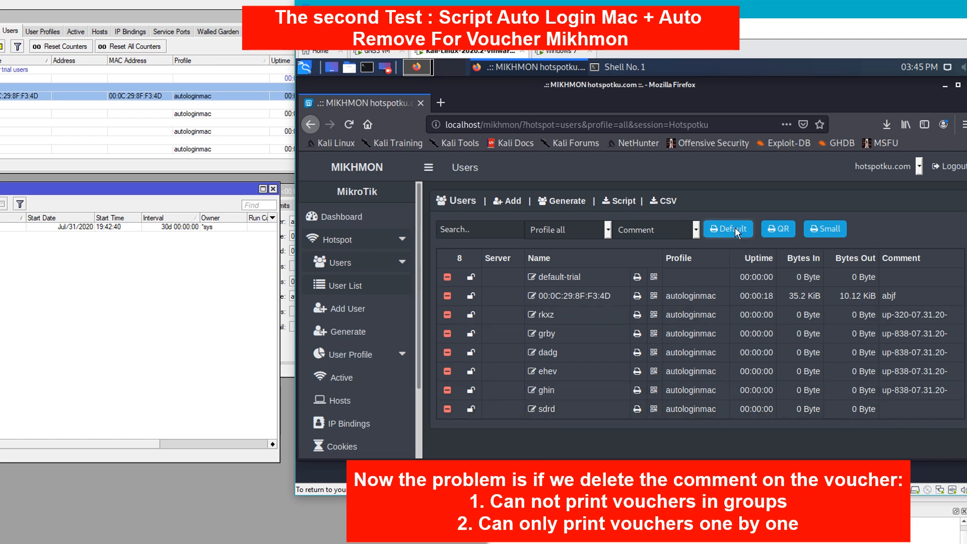
# - Try batch printing with no comment chosen and with the autologinmac profile filter, then reset to all profiles
pyautogui.click(695, 230)
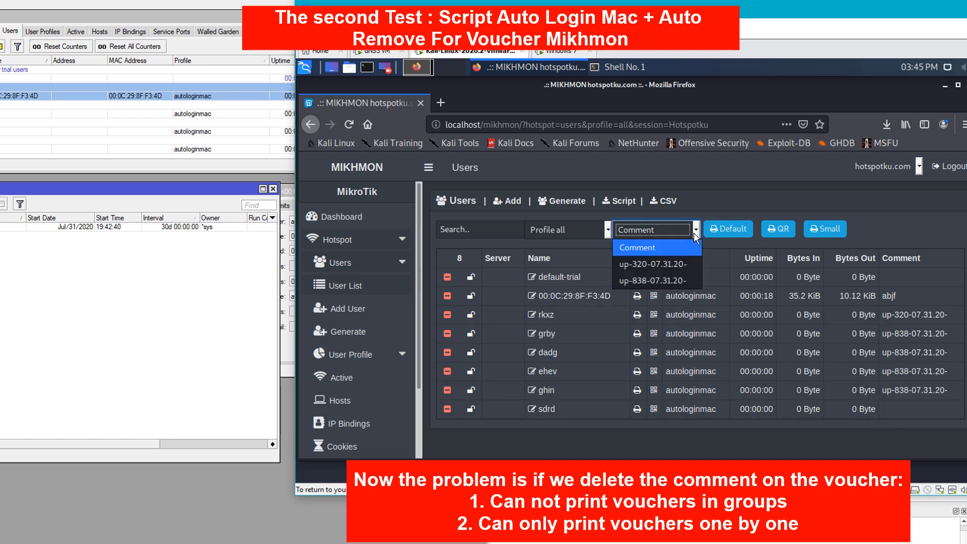
pyautogui.click(694, 233)
pyautogui.click(731, 229)
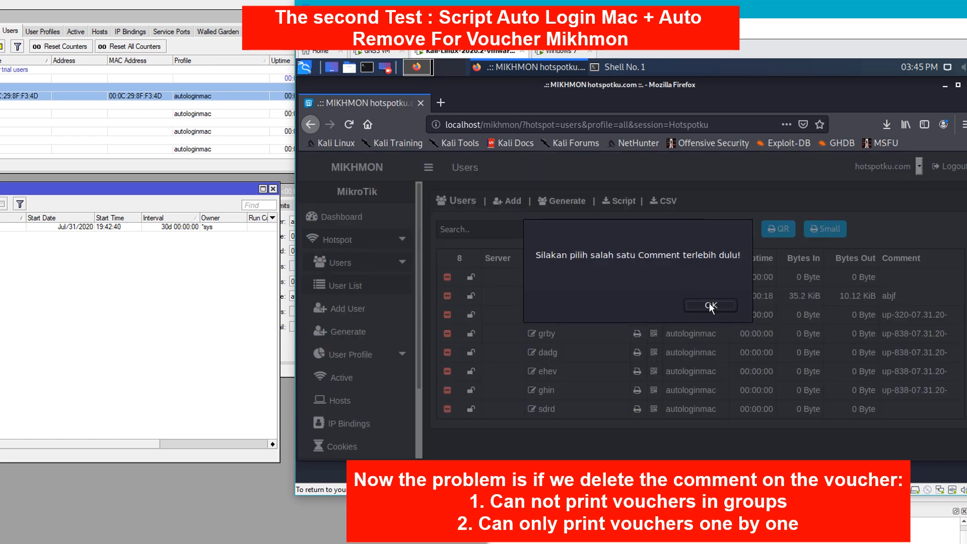
pyautogui.click(709, 304)
pyautogui.click(677, 236)
pyautogui.click(564, 235)
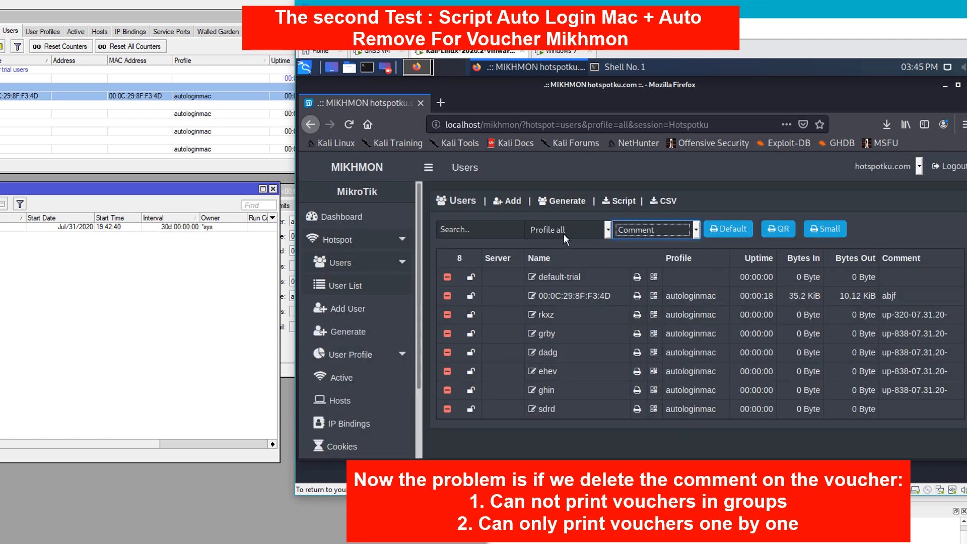
pyautogui.click(564, 233)
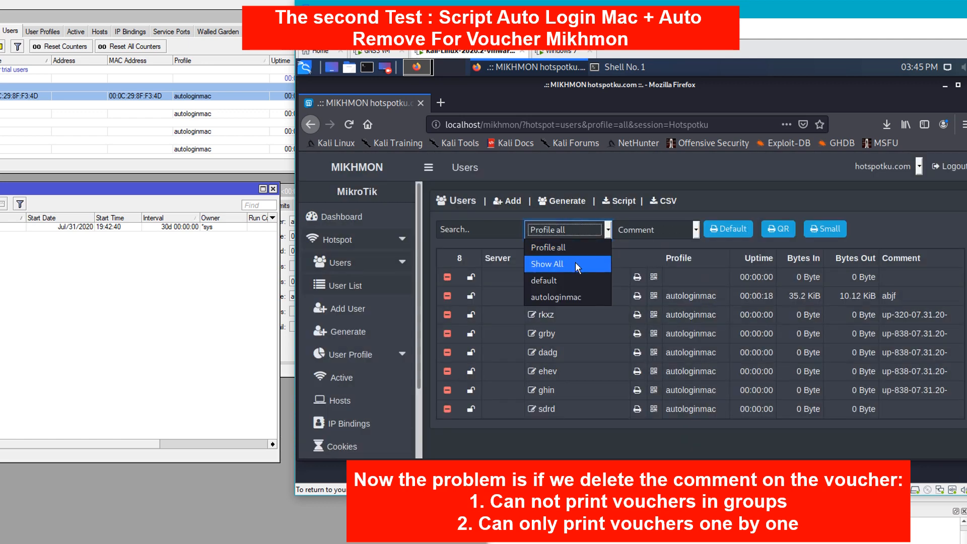
pyautogui.click(575, 297)
pyautogui.click(738, 228)
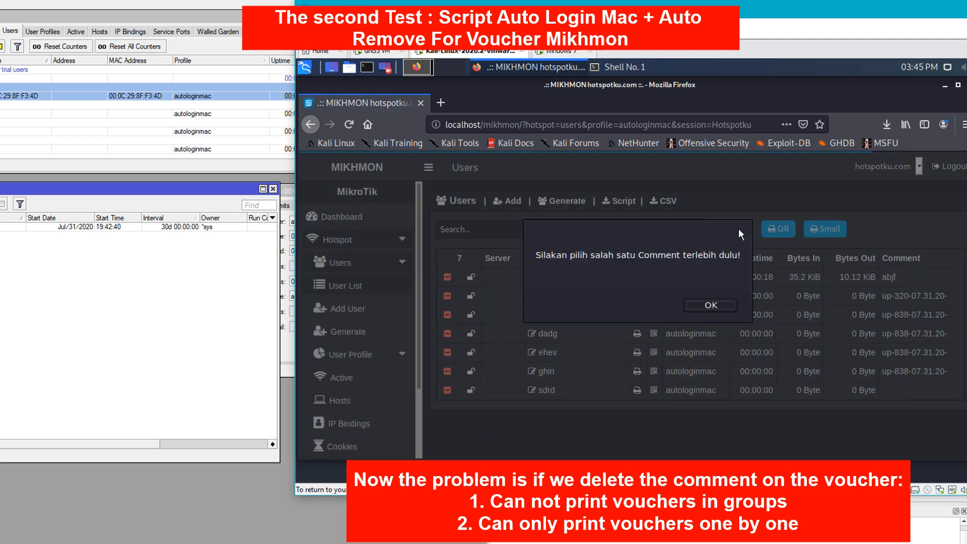
pyautogui.click(733, 304)
pyautogui.click(579, 231)
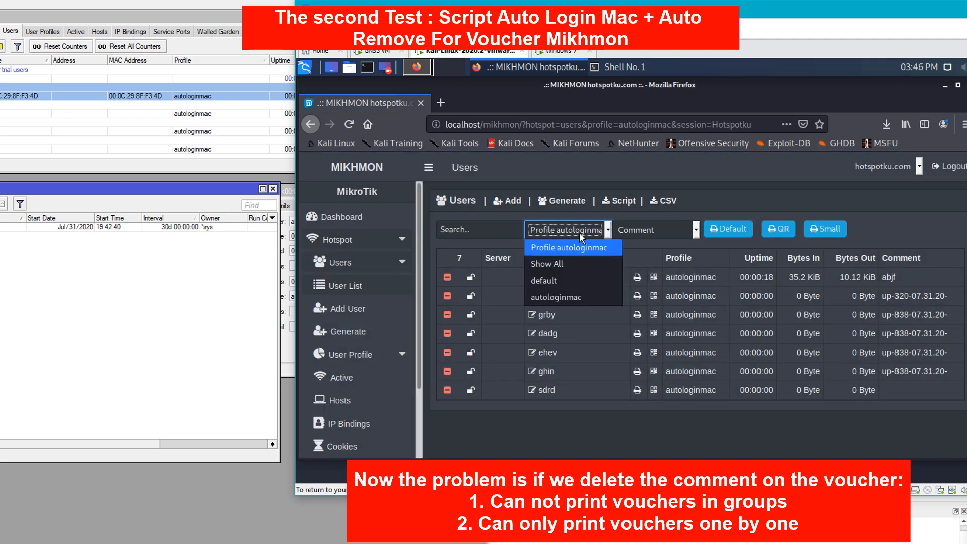
pyautogui.click(576, 264)
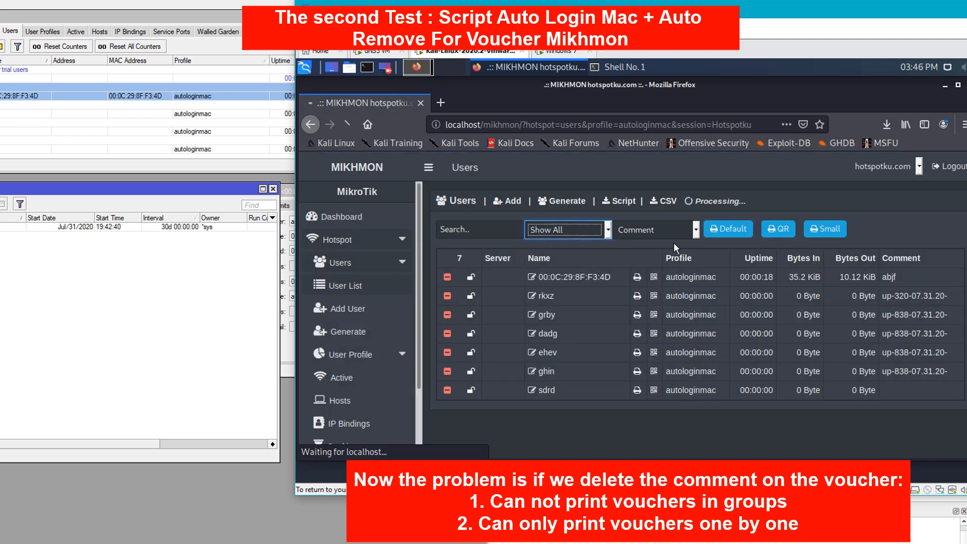
# - Print the up-838-07.31.20- batch, cancel the print job, and view the four voucher cards
pyautogui.click(640, 231)
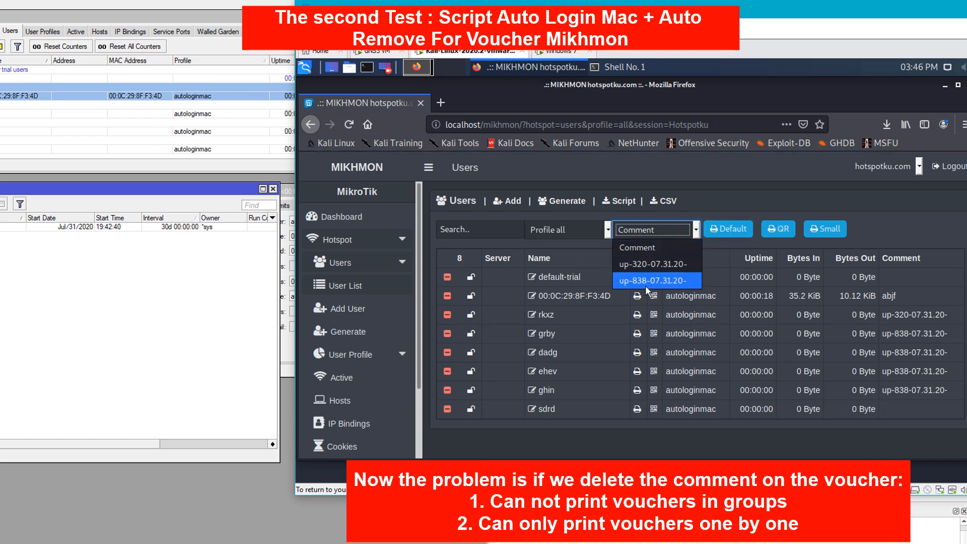
pyautogui.click(664, 282)
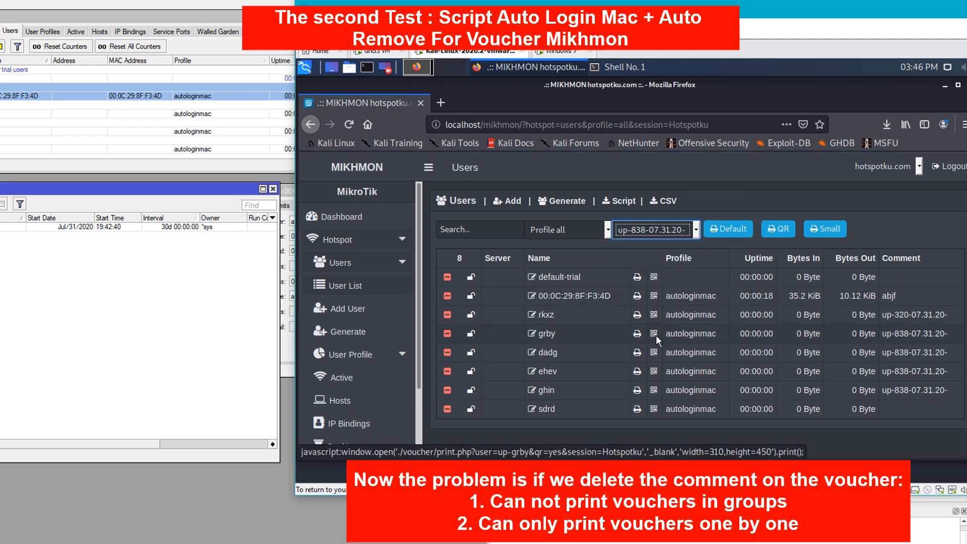
pyautogui.click(731, 231)
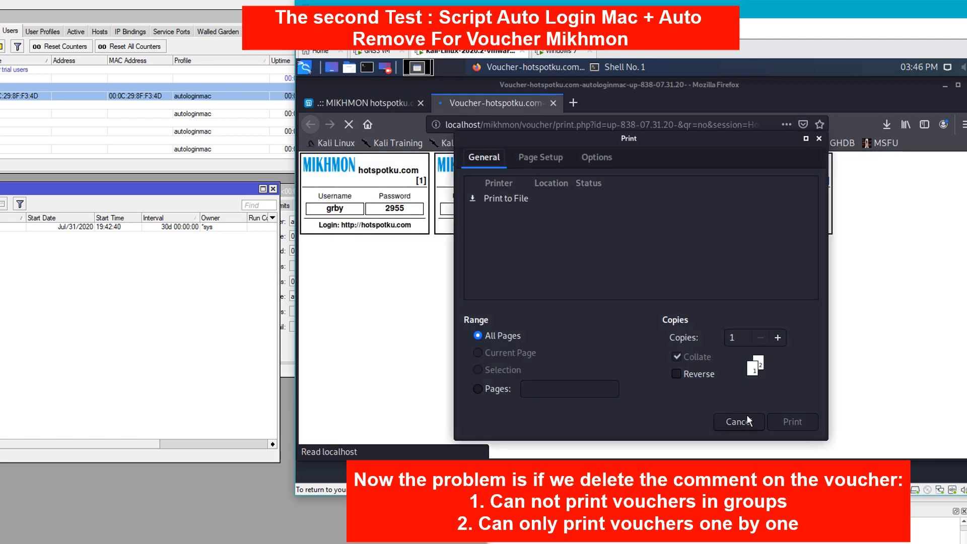
pyautogui.click(740, 425)
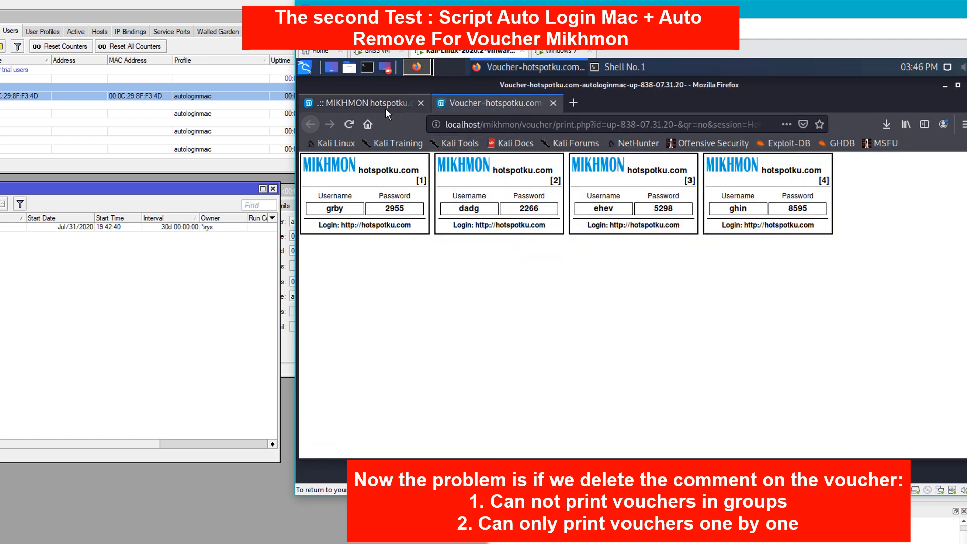
pyautogui.click(385, 106)
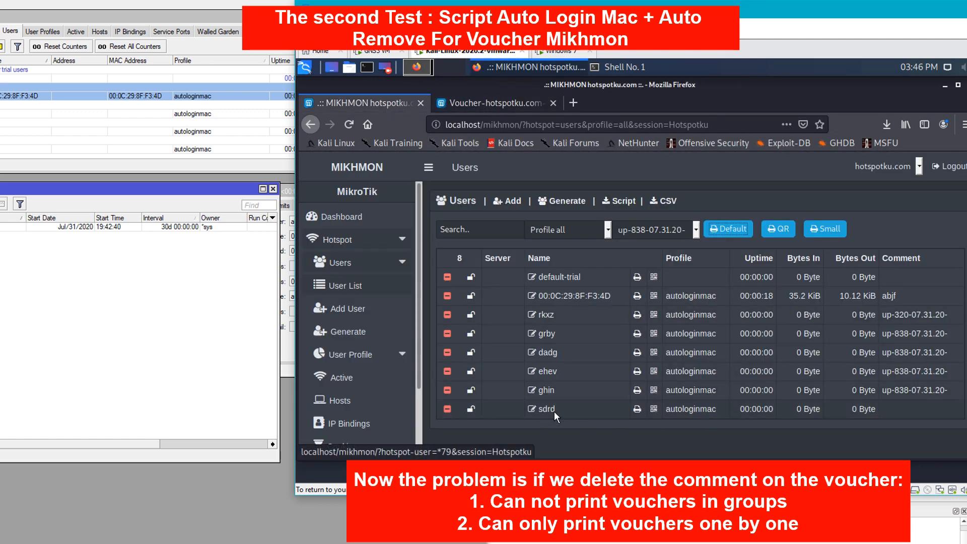
pyautogui.click(524, 105)
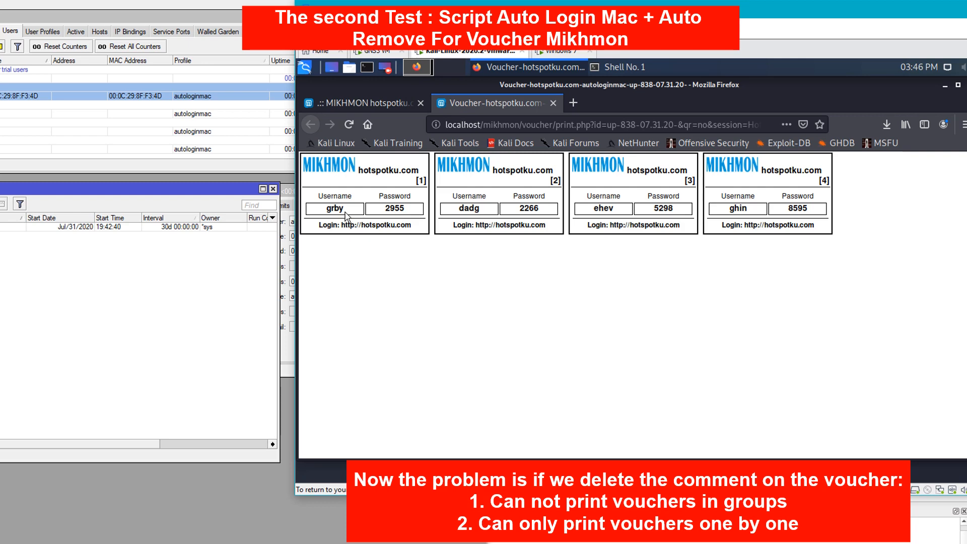
pyautogui.click(333, 103)
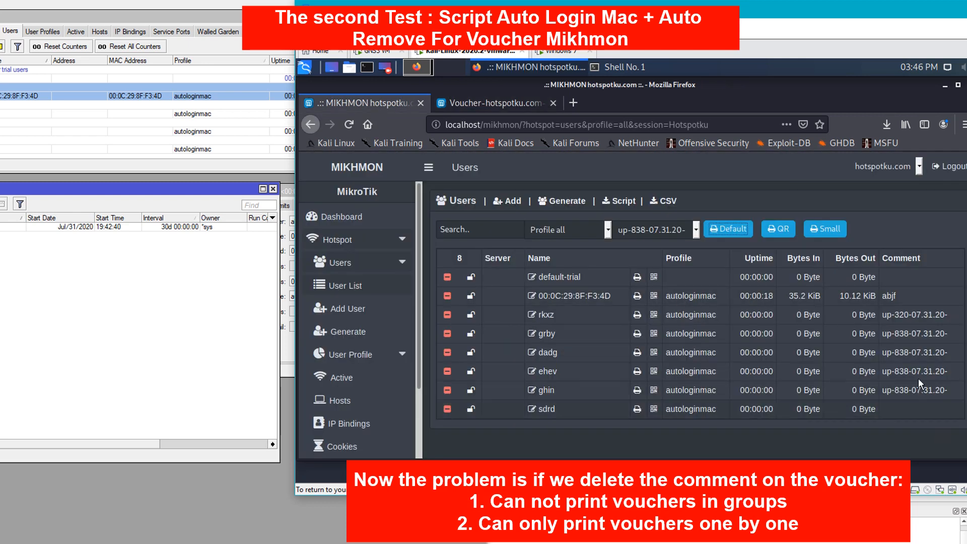
pyautogui.click(79, 149)
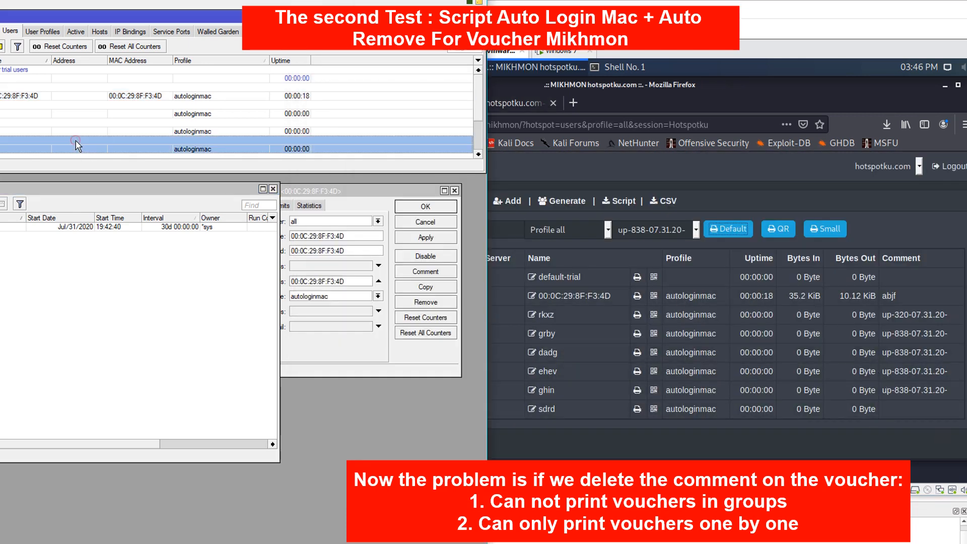
pyautogui.click(891, 222)
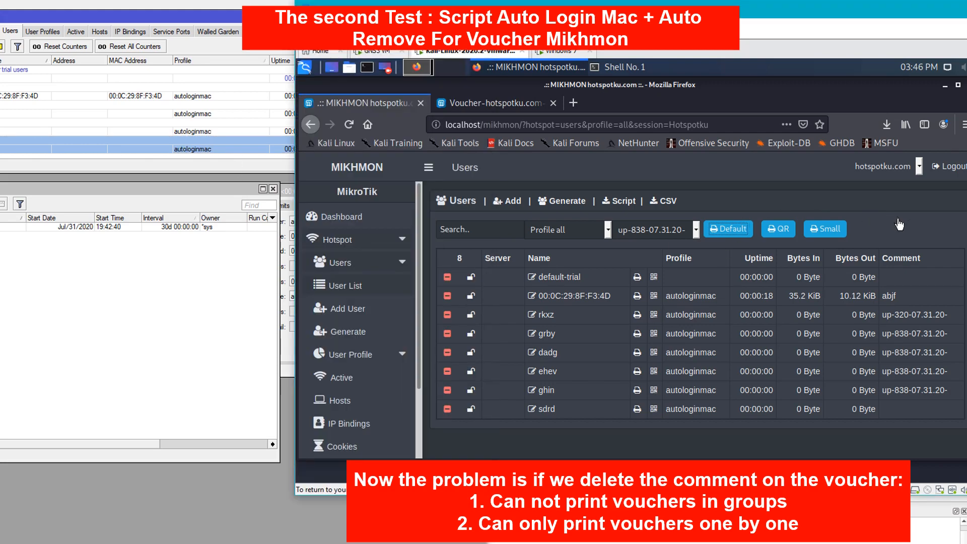
# - Select the six test voucher users from sdrd upward in Hotspot Users and remove them
pyautogui.click(247, 173)
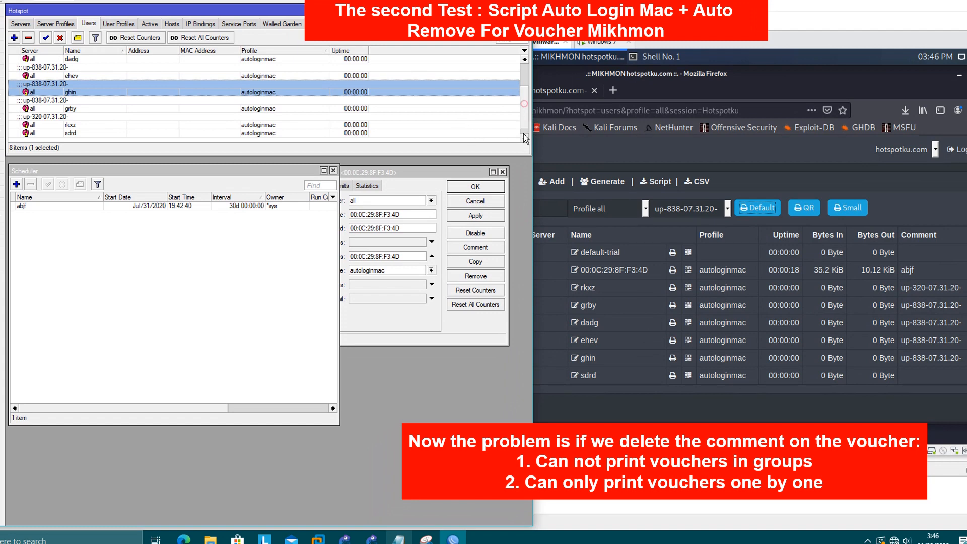
pyautogui.click(902, 203)
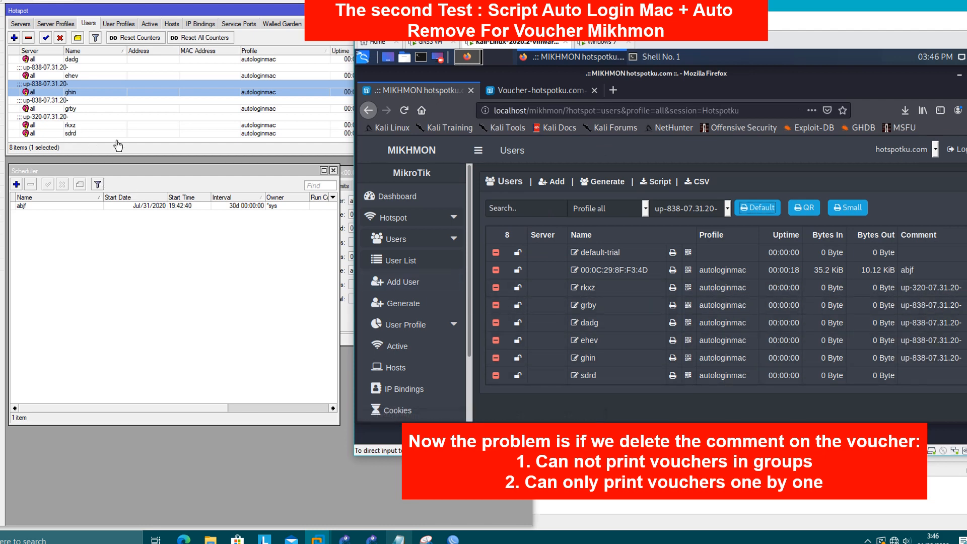
pyautogui.click(116, 164)
pyautogui.click(83, 134)
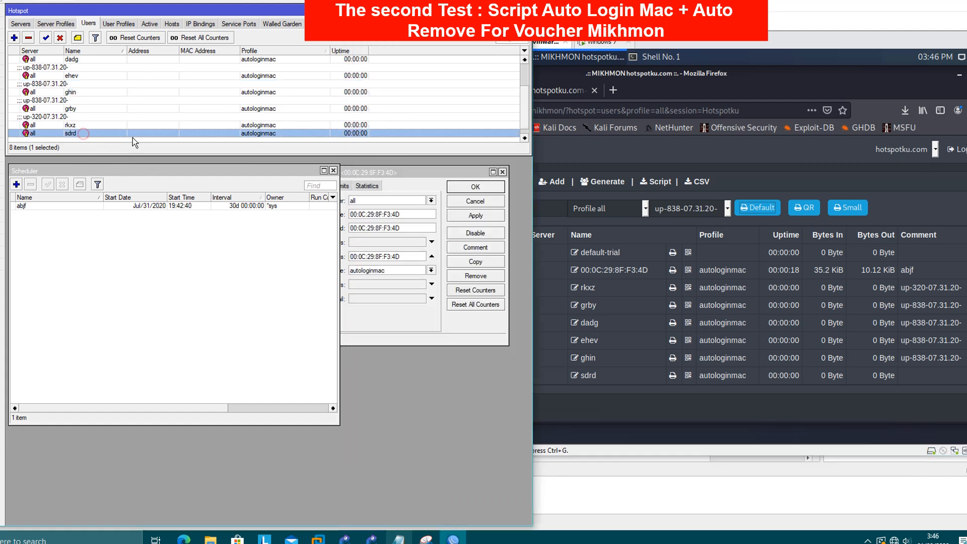
pyautogui.scroll(1, 147, 138)
pyautogui.scroll(-1, 90, 123)
pyautogui.moveTo(83, 132); pyautogui.dragTo(65, 46)
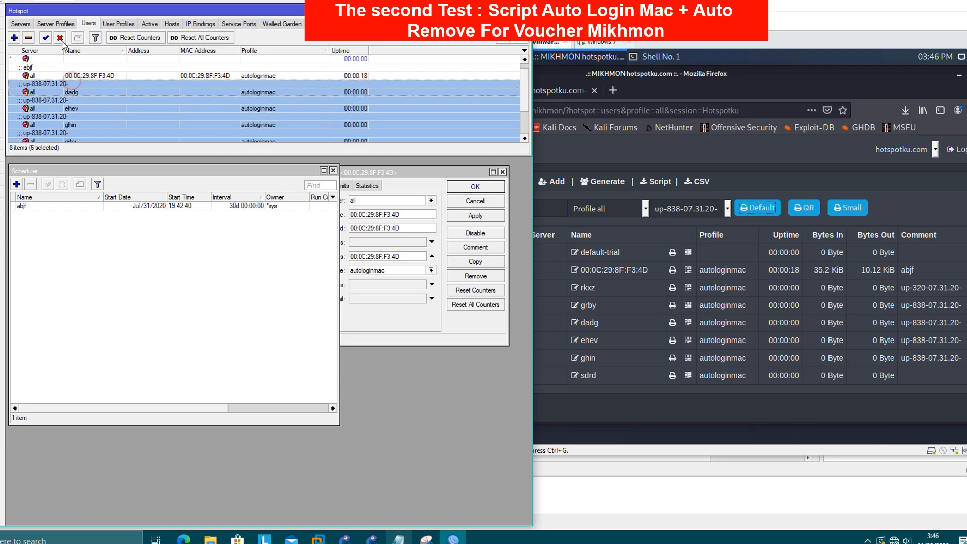
pyautogui.click(31, 39)
# - Change the abjf schedule's interval from 30 days to 00:00:01 and apply it
pyautogui.click(129, 262)
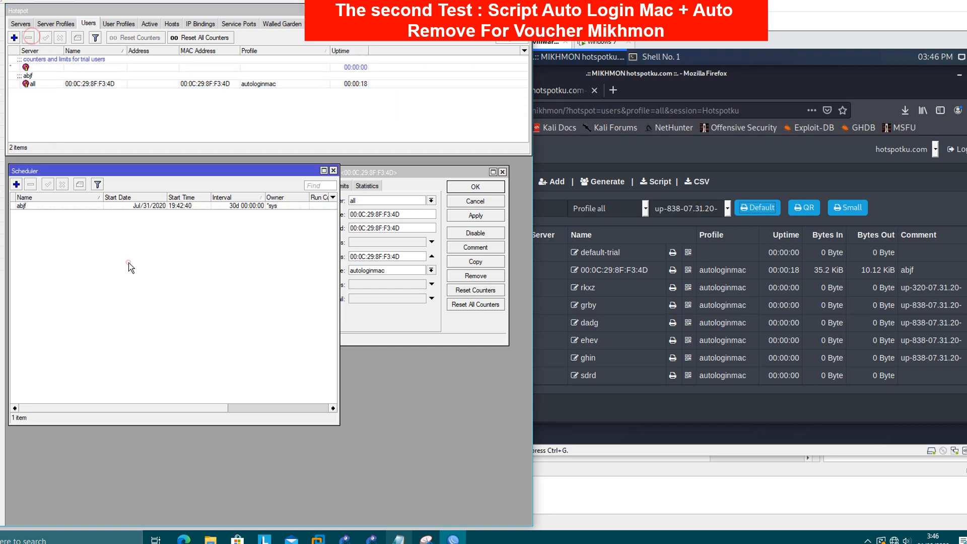
pyautogui.click(53, 209)
pyautogui.doubleClick(53, 209)
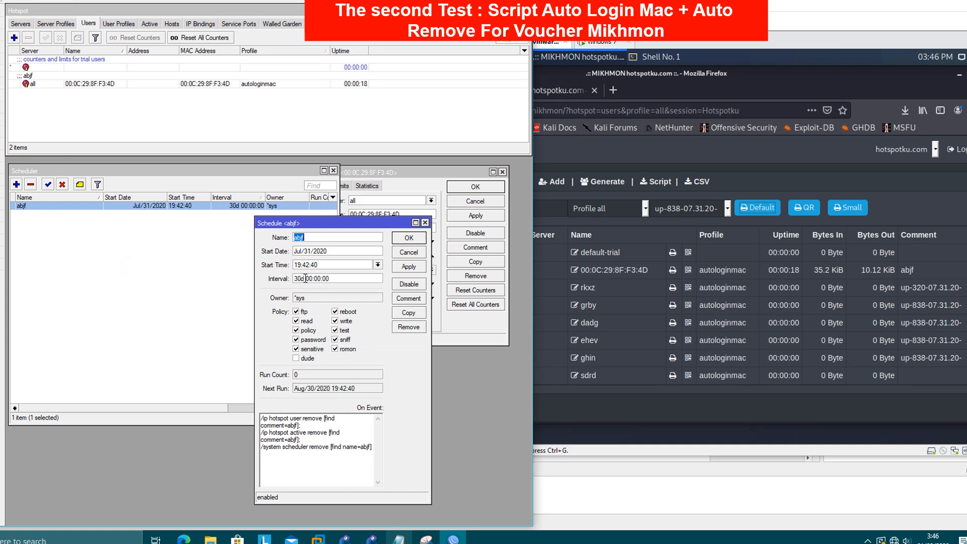
pyautogui.moveTo(306, 279); pyautogui.dragTo(294, 279)
pyautogui.press('BackSpace')
pyautogui.write('1')
pyautogui.click(409, 267)
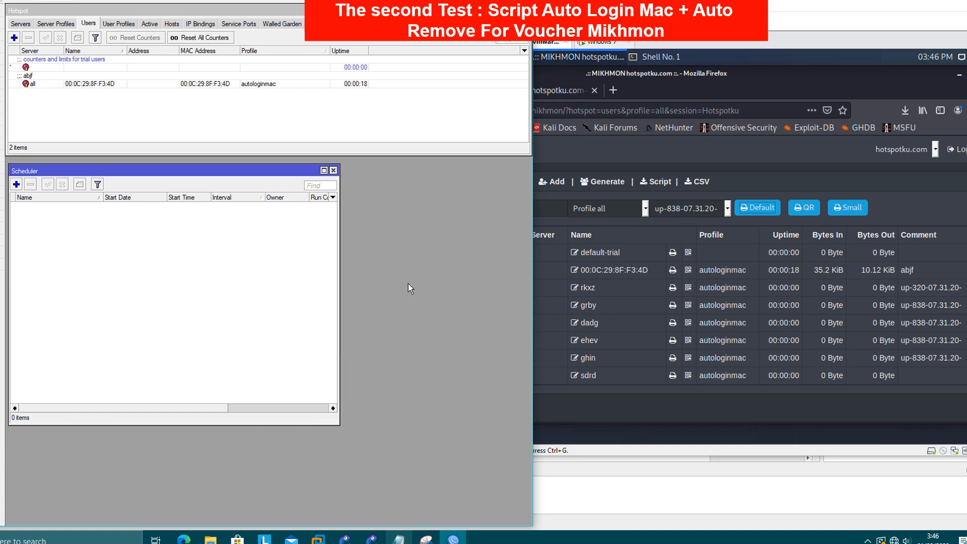
# - Relaunch WinBox, connect to router 172.16.15.117, then bring the Notepad script notes forward
pyautogui.click(127, 110)
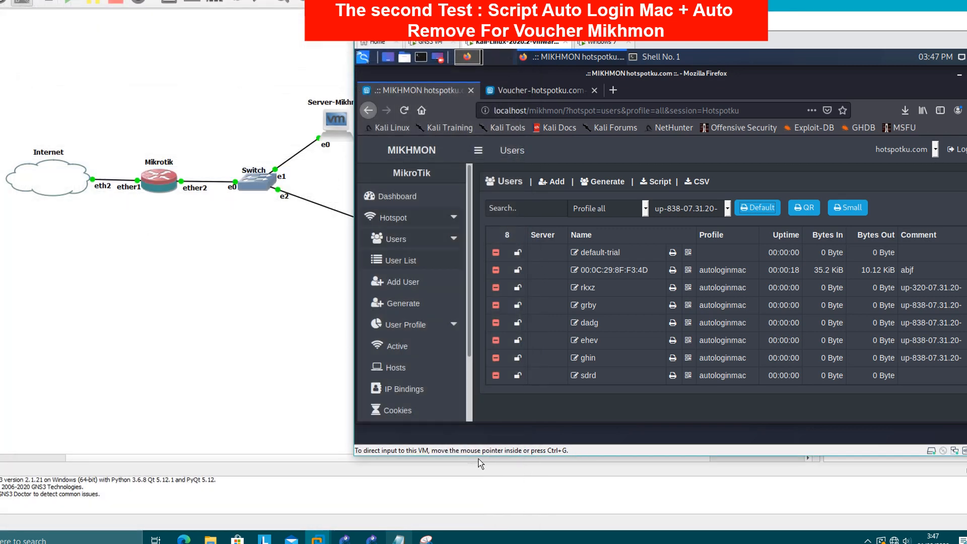
pyautogui.click(966, 543)
pyautogui.doubleClick(73, 1)
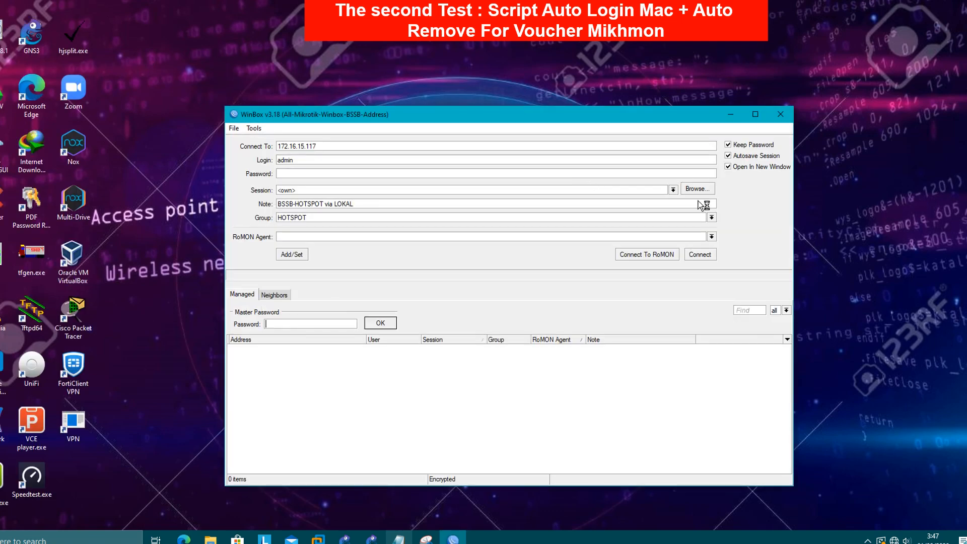
pyautogui.click(701, 256)
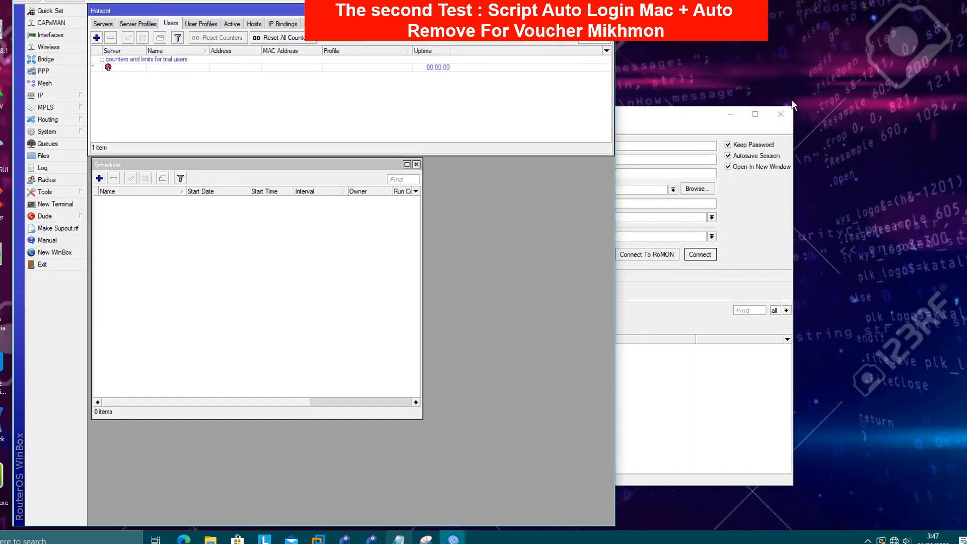
pyautogui.click(789, 111)
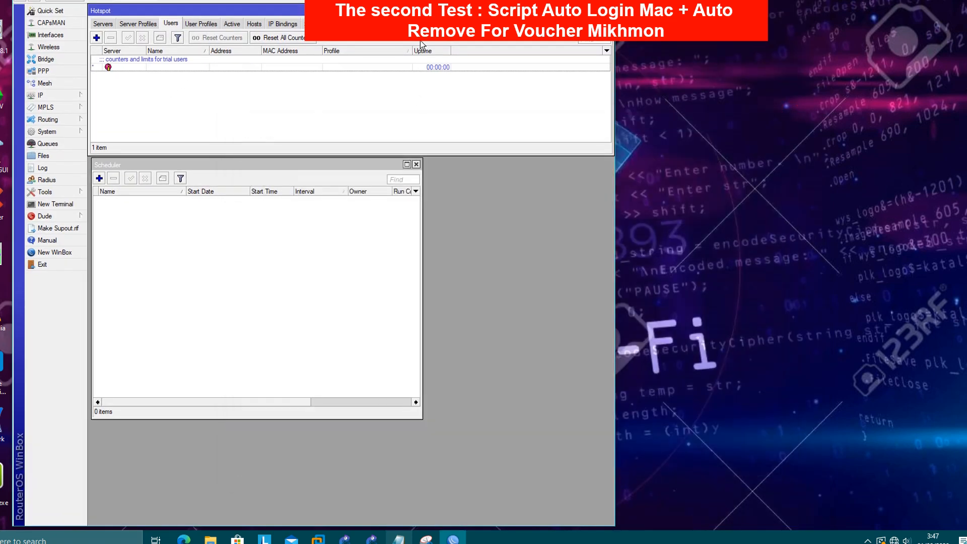
pyautogui.moveTo(504, 1); pyautogui.dragTo(446, 1)
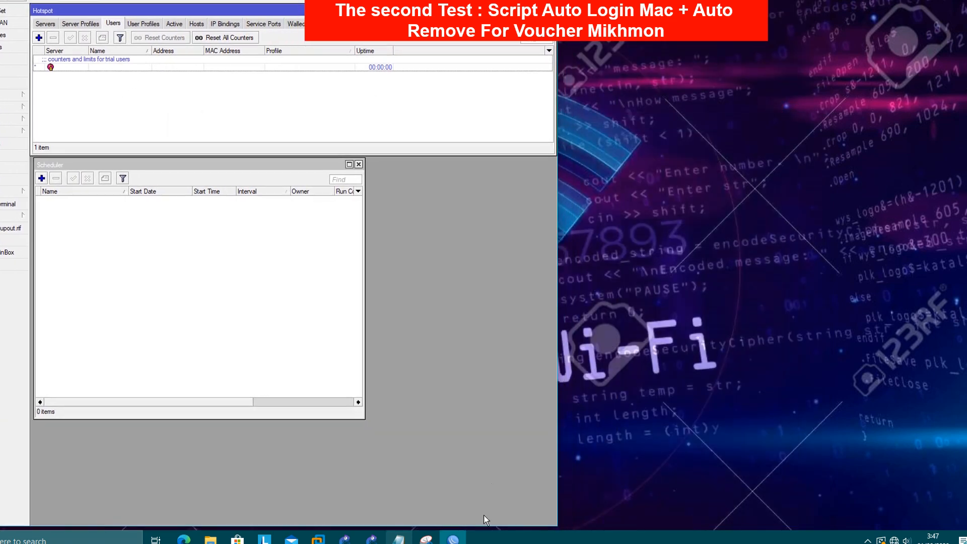
pyautogui.click(399, 540)
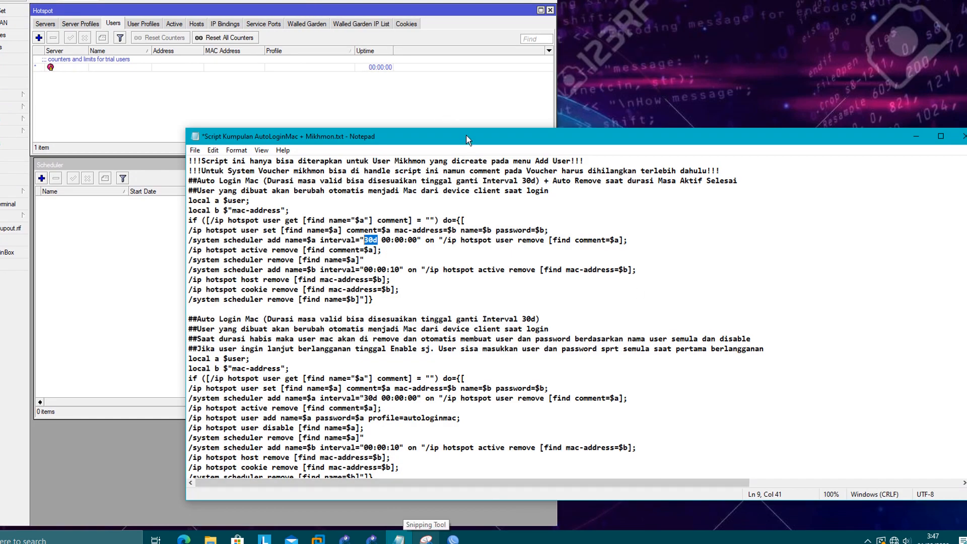
pyautogui.moveTo(465, 135); pyautogui.dragTo(577, 34)
pyautogui.click(394, 262)
pyautogui.scroll(-3, 394, 259)
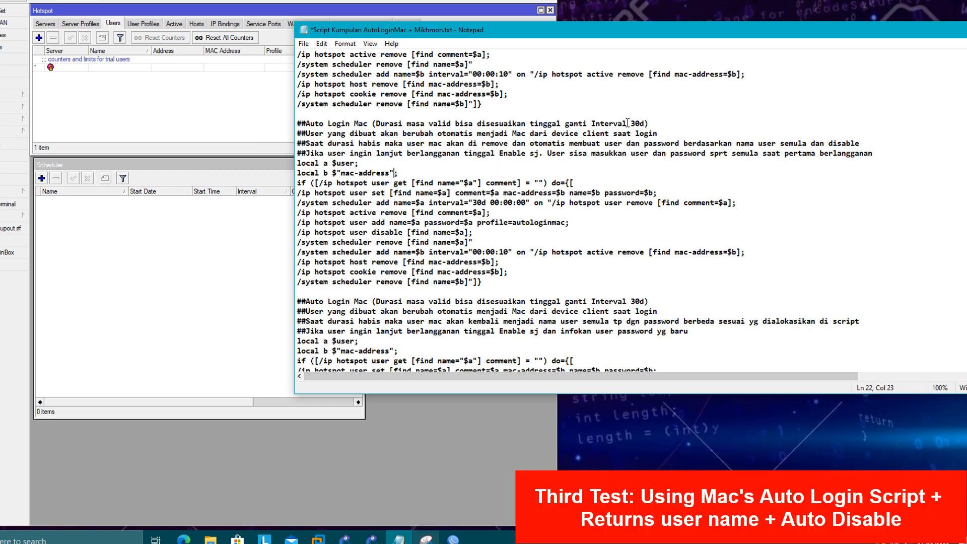
pyautogui.moveTo(629, 123); pyautogui.dragTo(645, 124)
pyautogui.moveTo(488, 202); pyautogui.dragTo(474, 201)
pyautogui.moveTo(319, 146); pyautogui.dragTo(808, 145)
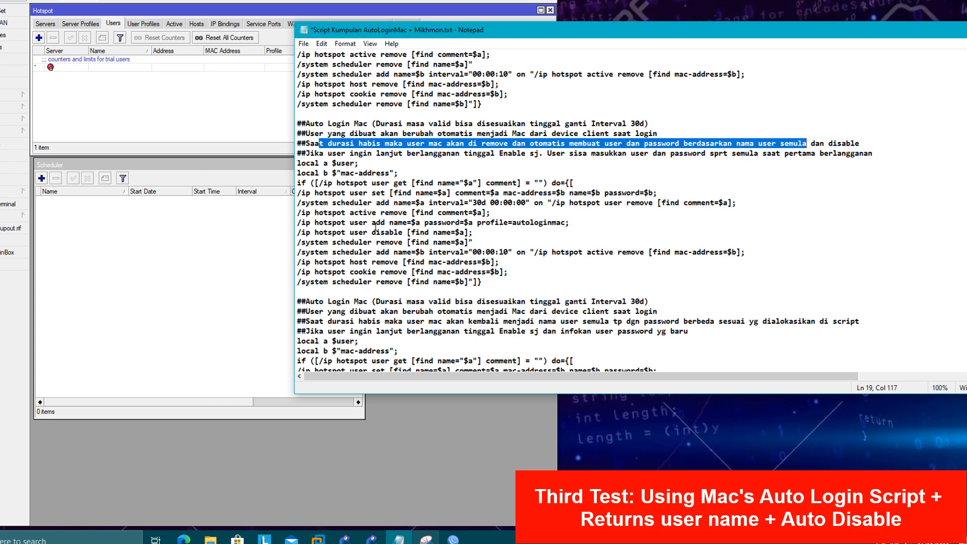
pyautogui.moveTo(363, 213); pyautogui.dragTo(481, 212)
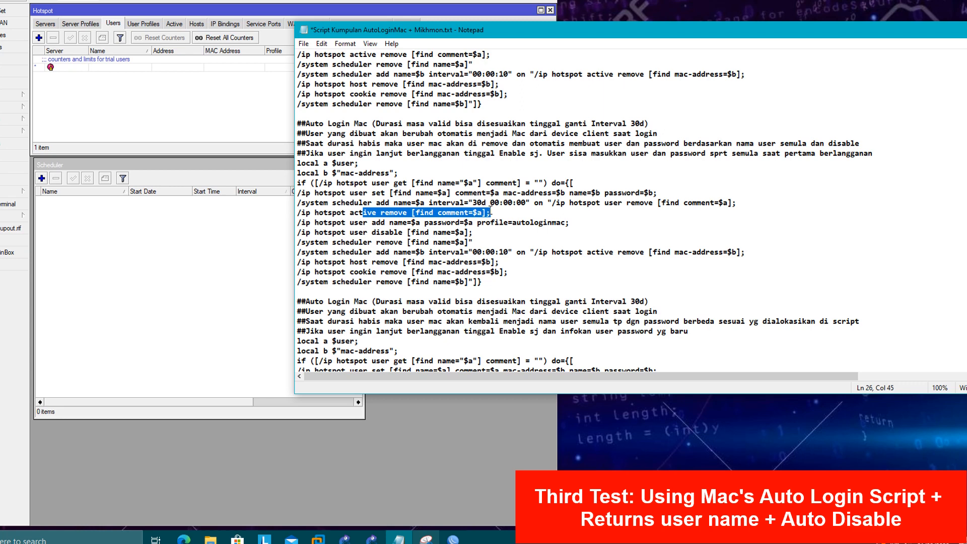
pyautogui.click(371, 225)
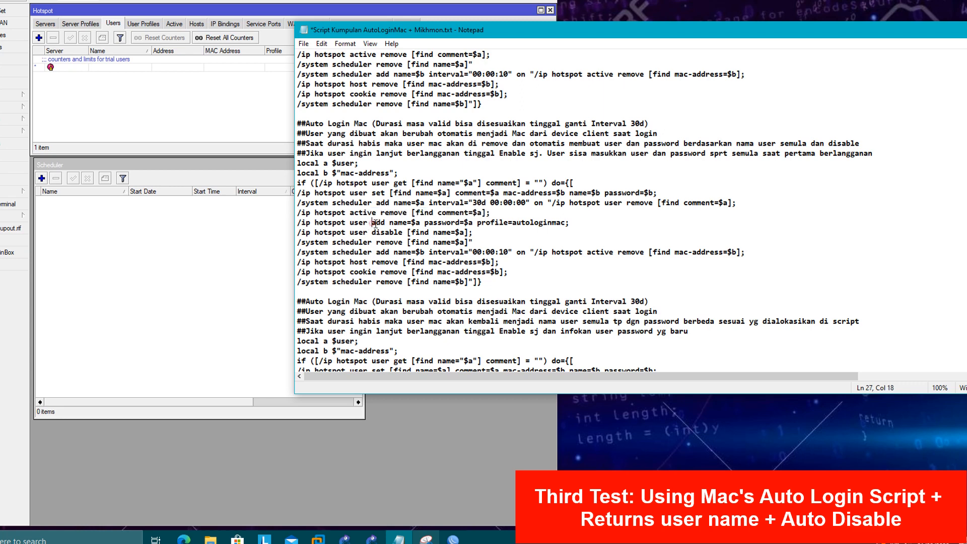
pyautogui.click(585, 204)
pyautogui.moveTo(584, 205); pyautogui.dragTo(730, 205)
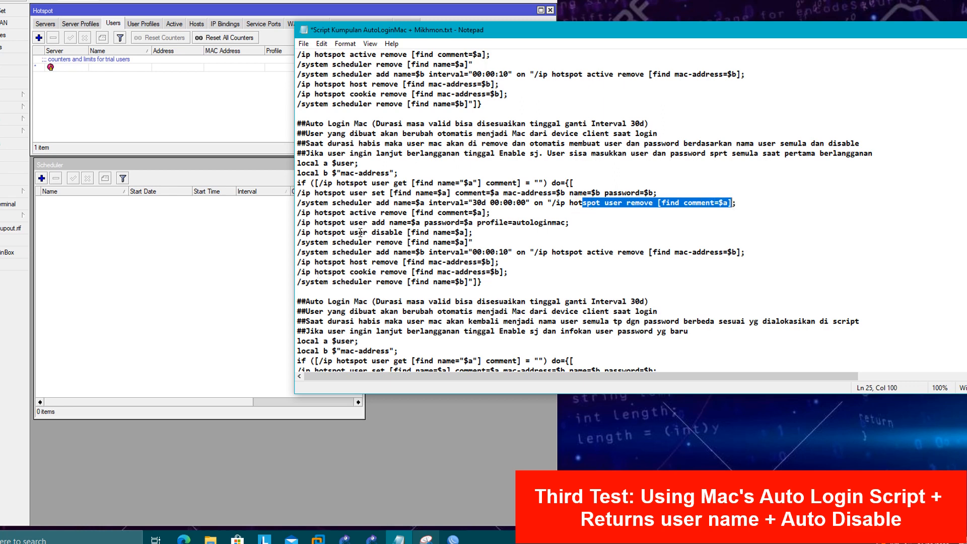
pyautogui.moveTo(359, 222); pyautogui.dragTo(569, 226)
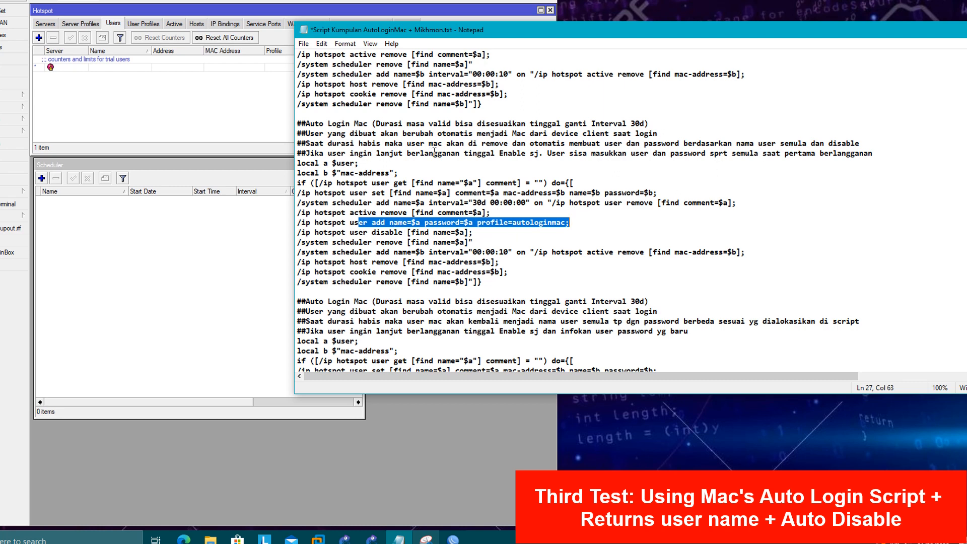
# - Copy the auto-login MAC script block that re-adds and disables the user from Notepad
pyautogui.moveTo(468, 153); pyautogui.dragTo(539, 153)
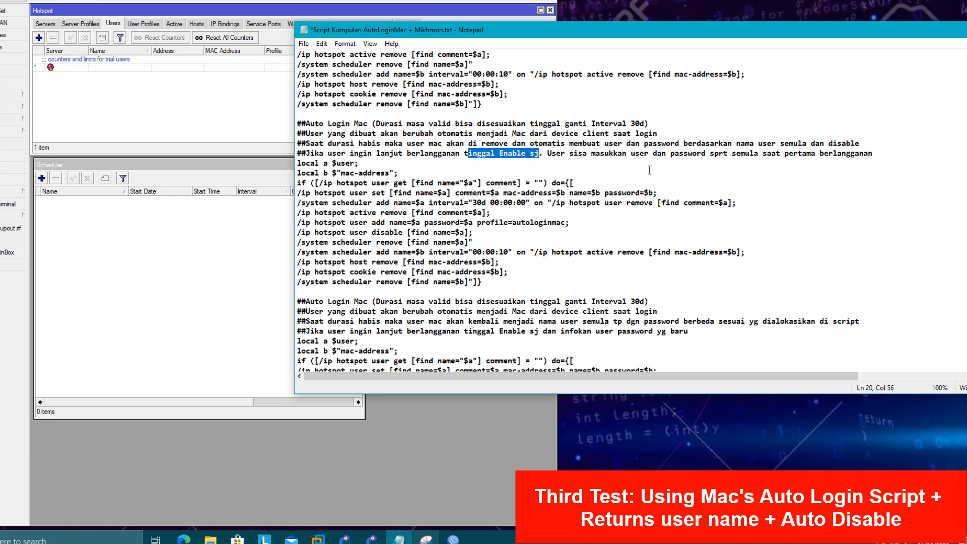
pyautogui.moveTo(704, 30); pyautogui.dragTo(670, 24)
pyautogui.click(181, 131)
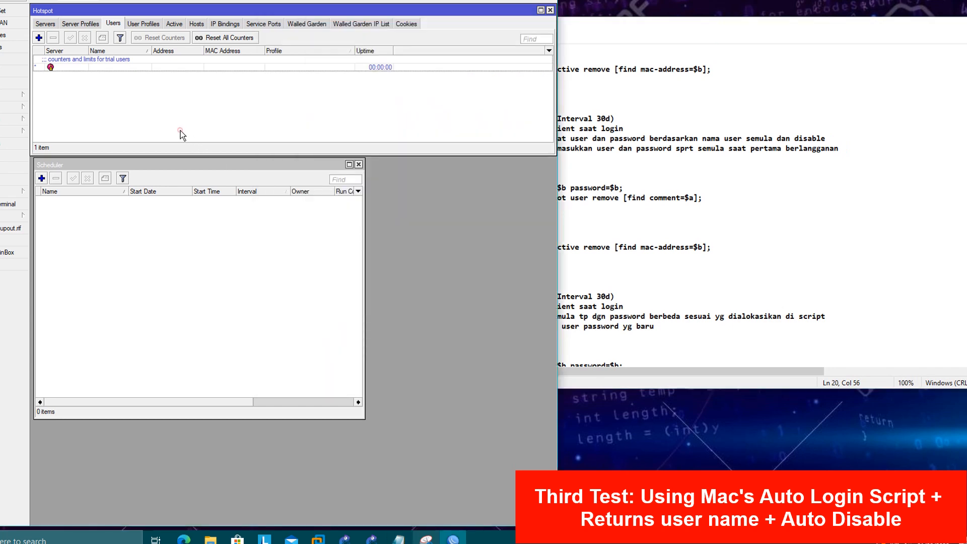
pyautogui.click(676, 231)
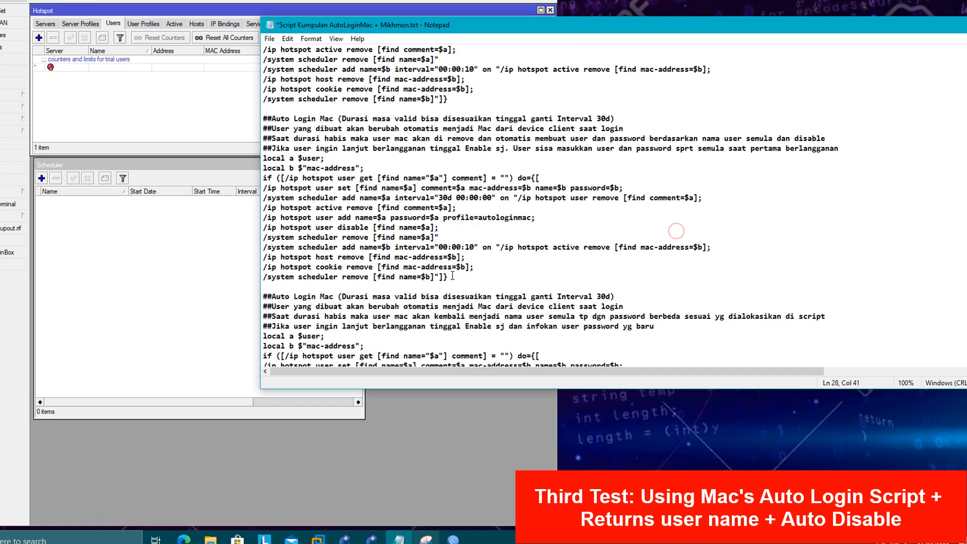
pyautogui.moveTo(450, 277); pyautogui.dragTo(264, 158)
pyautogui.rightClick(283, 179)
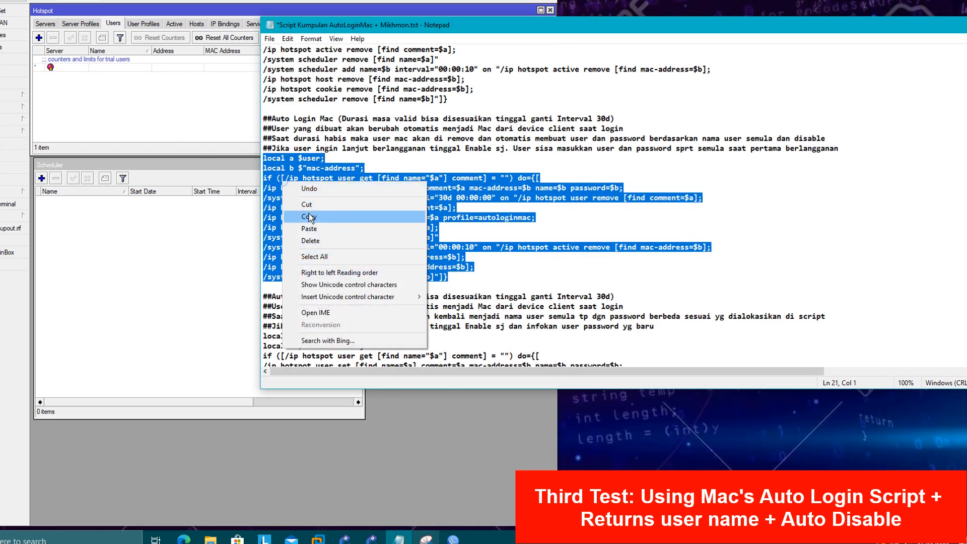
pyautogui.click(302, 215)
# - Replace the autologinmac profile's On Login script with the copied script and save it
pyautogui.click(152, 119)
pyautogui.click(143, 28)
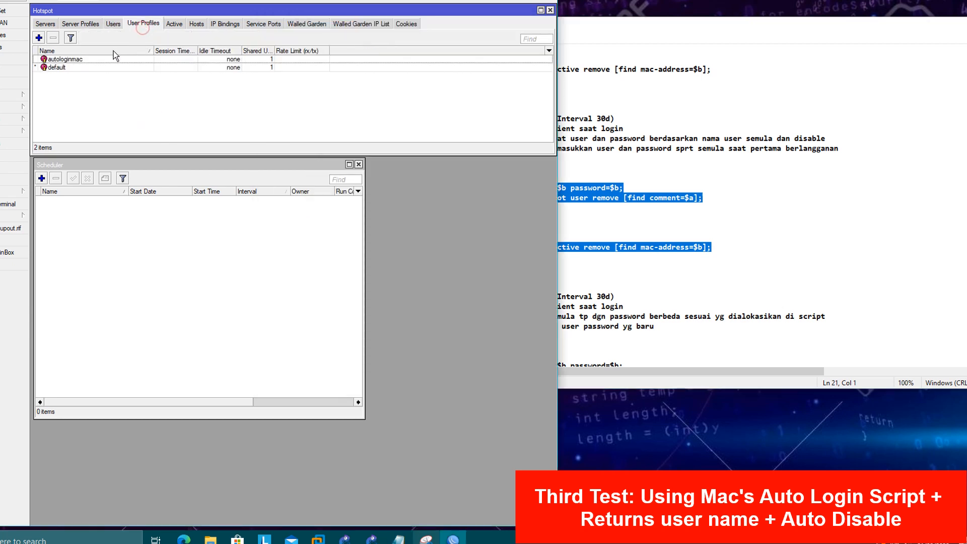
pyautogui.doubleClick(109, 58)
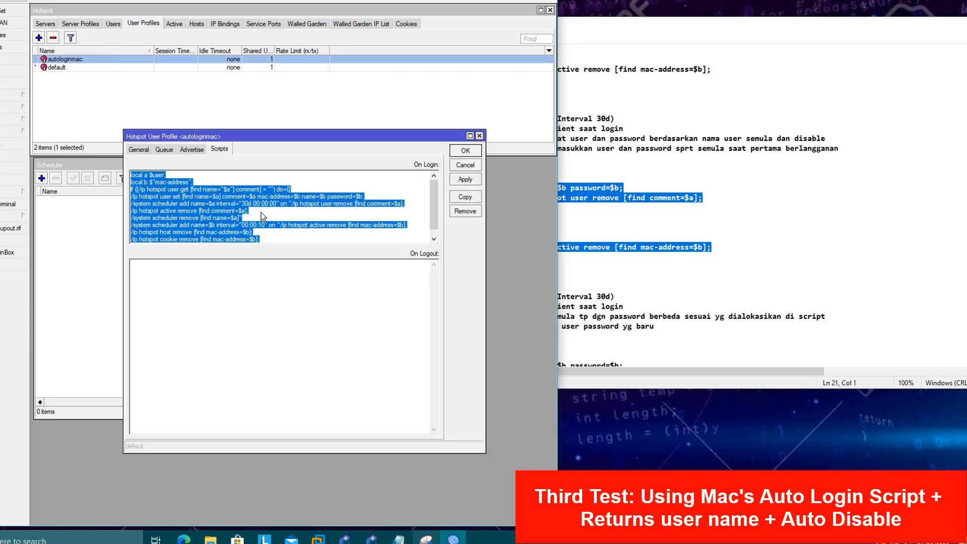
pyautogui.press('Delete')
pyautogui.hotkey('ctrl', 'v')
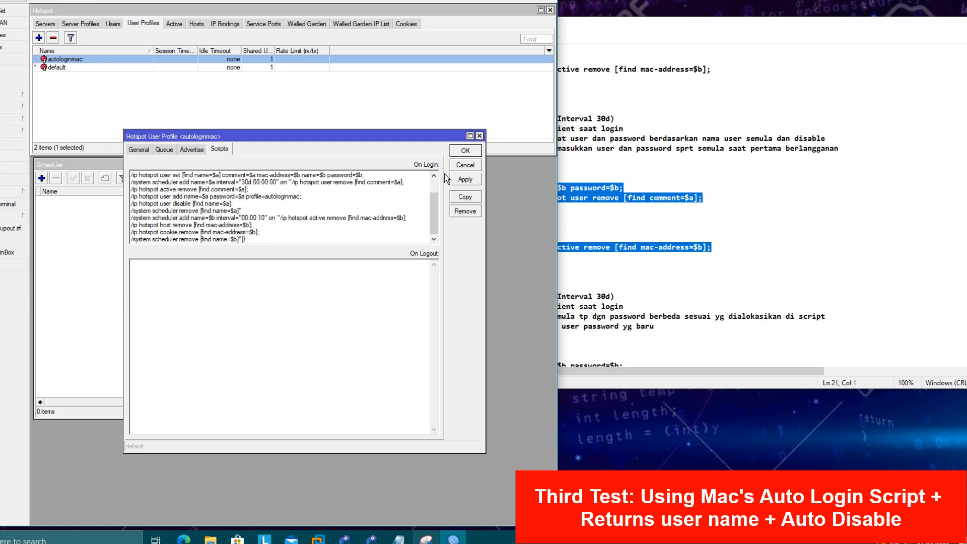
pyautogui.click(461, 151)
pyautogui.moveTo(318, 538)
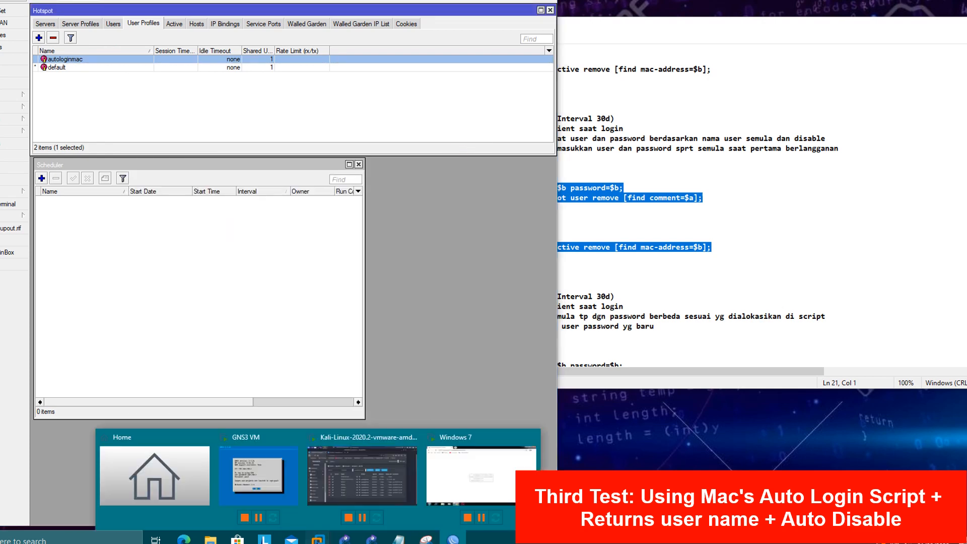
pyautogui.click(386, 489)
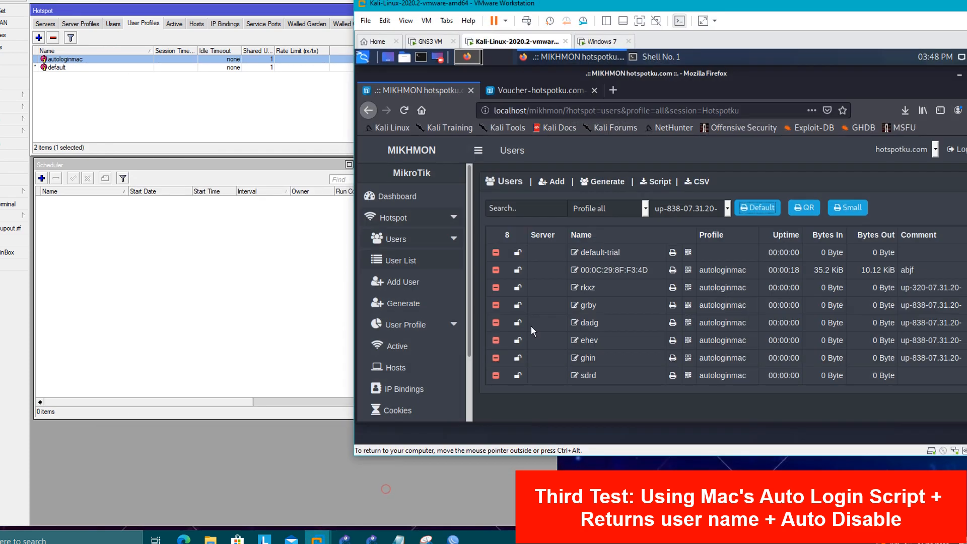
# - In Mikhmon, add hotspot user 'ind' with a password on the autologinmac profile
pyautogui.click(426, 263)
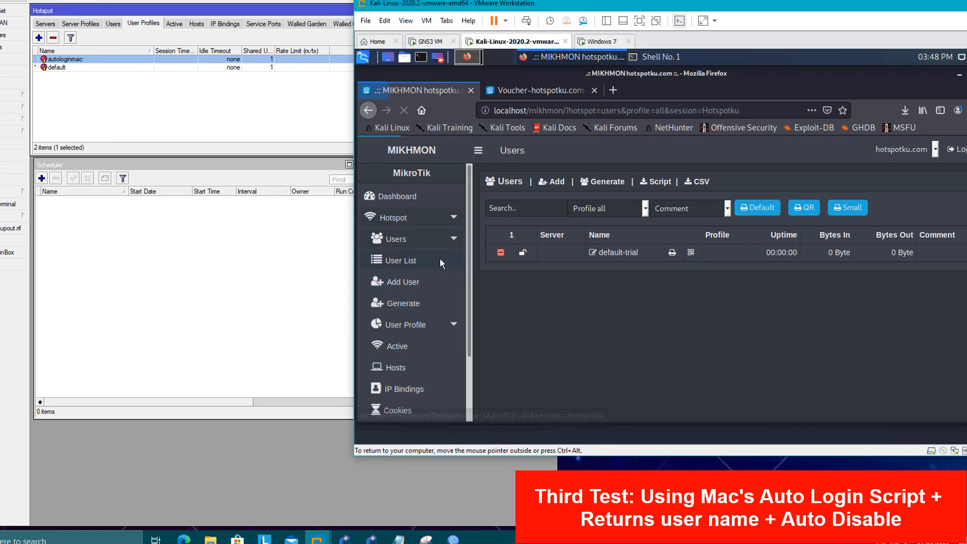
pyautogui.click(554, 182)
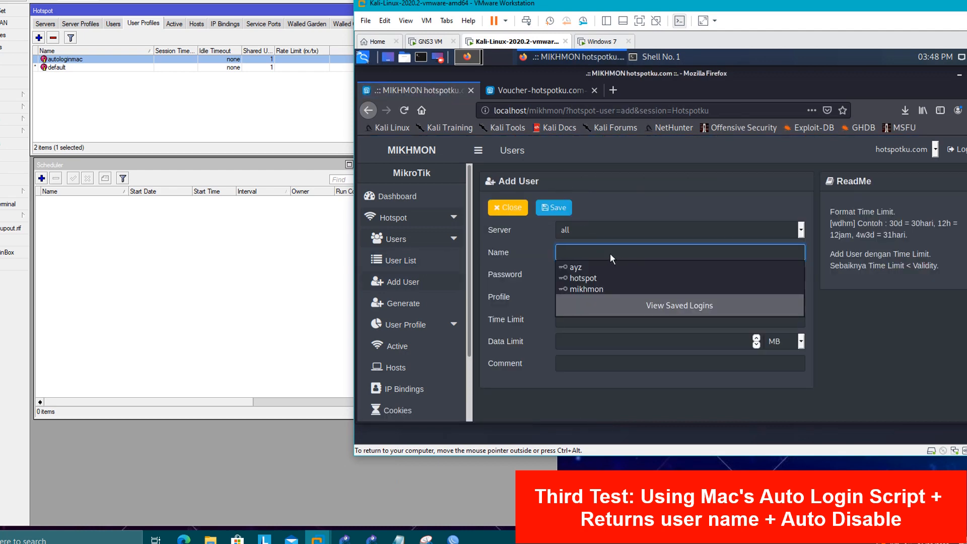
pyautogui.click(609, 252)
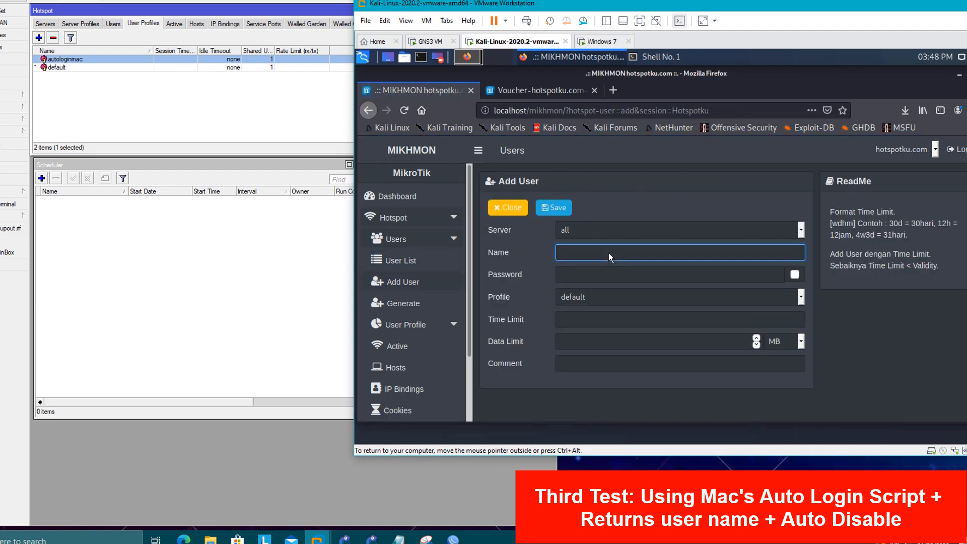
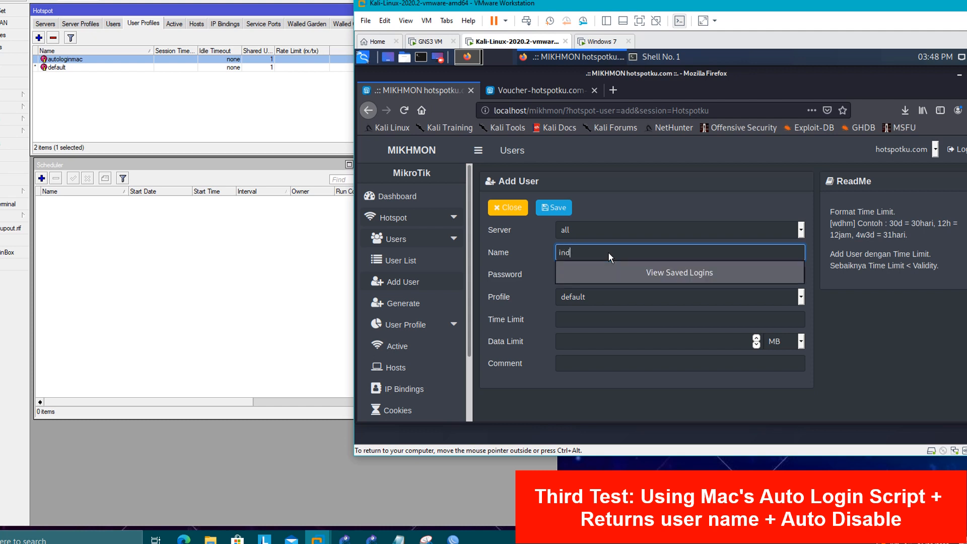
pyautogui.press('Tab')
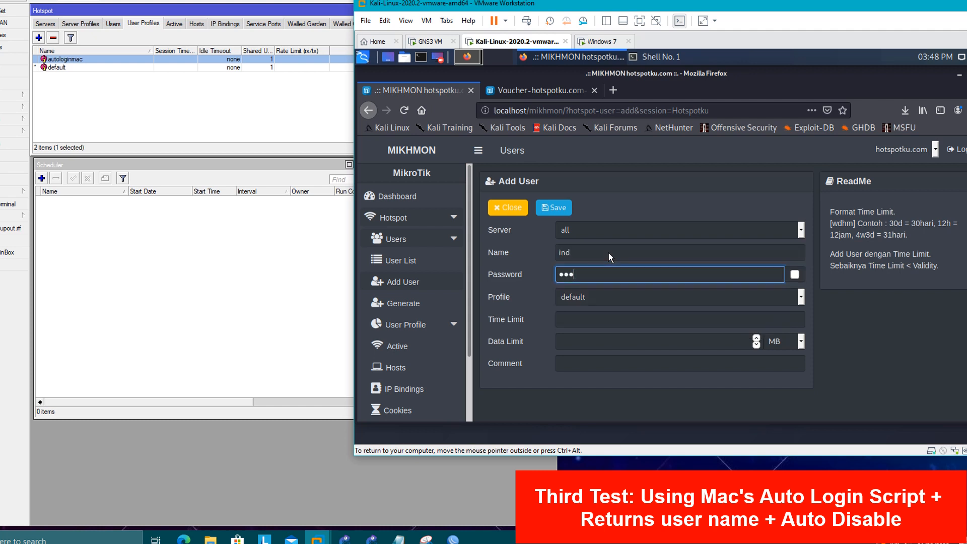
pyautogui.click(597, 297)
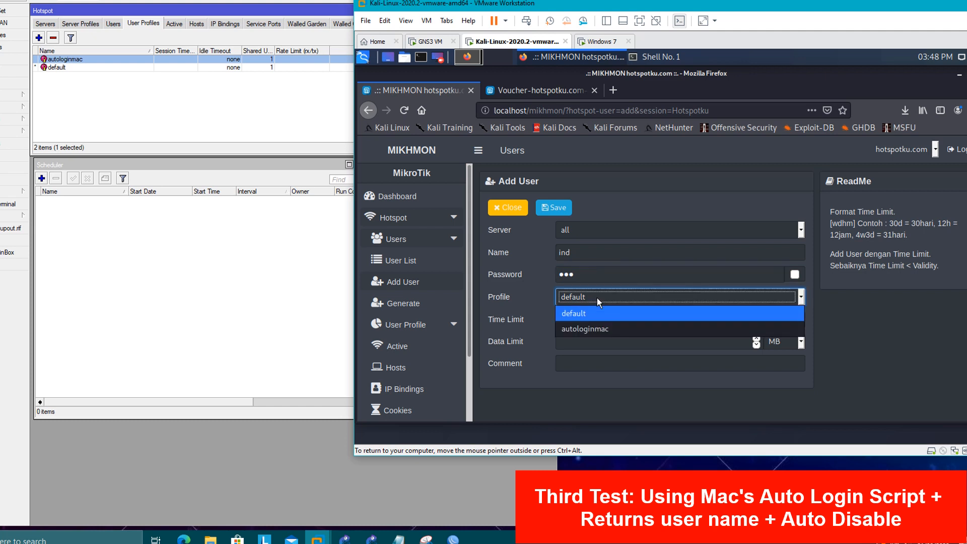
pyautogui.click(613, 322)
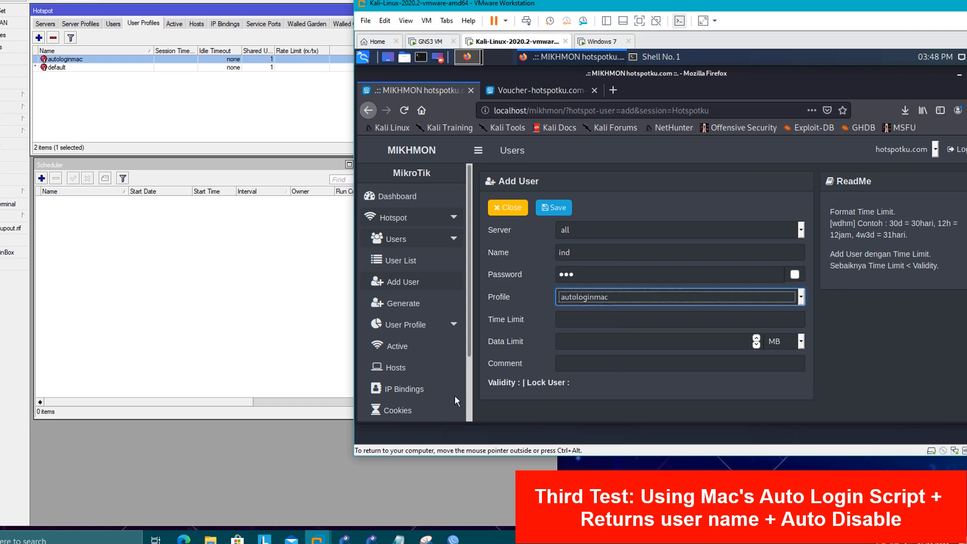
pyautogui.click(562, 210)
# - Confirm the new user ind appears in WinBox's hotspot user list
pyautogui.click(551, 233)
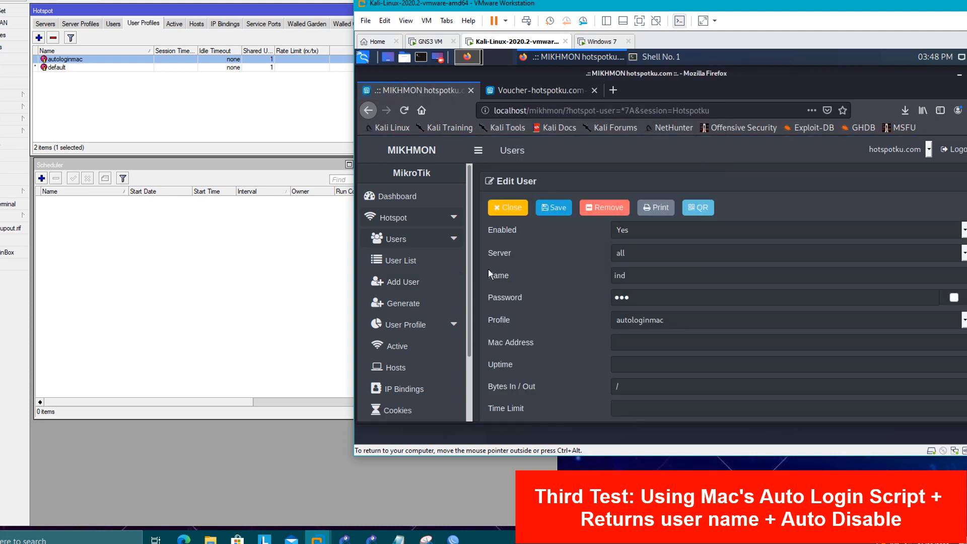
pyautogui.click(414, 266)
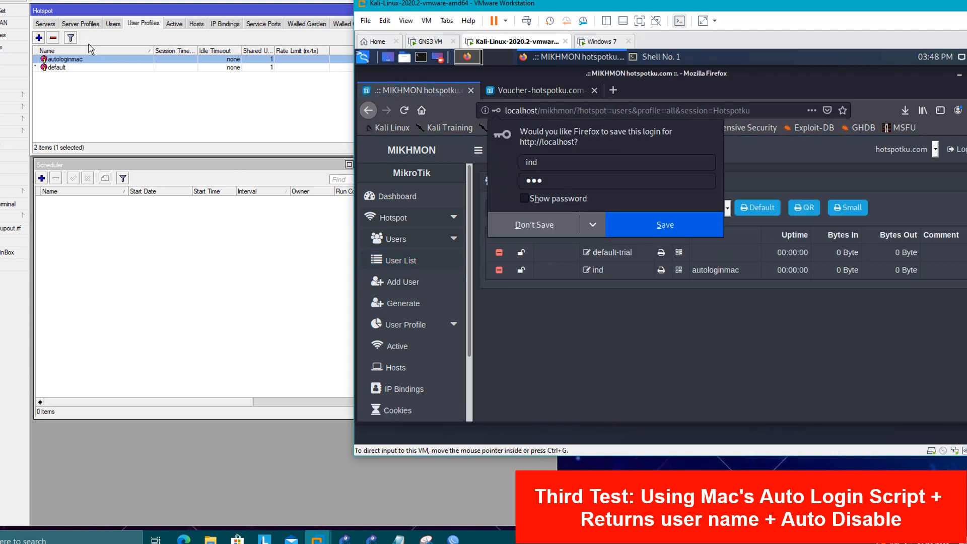
pyautogui.click(106, 24)
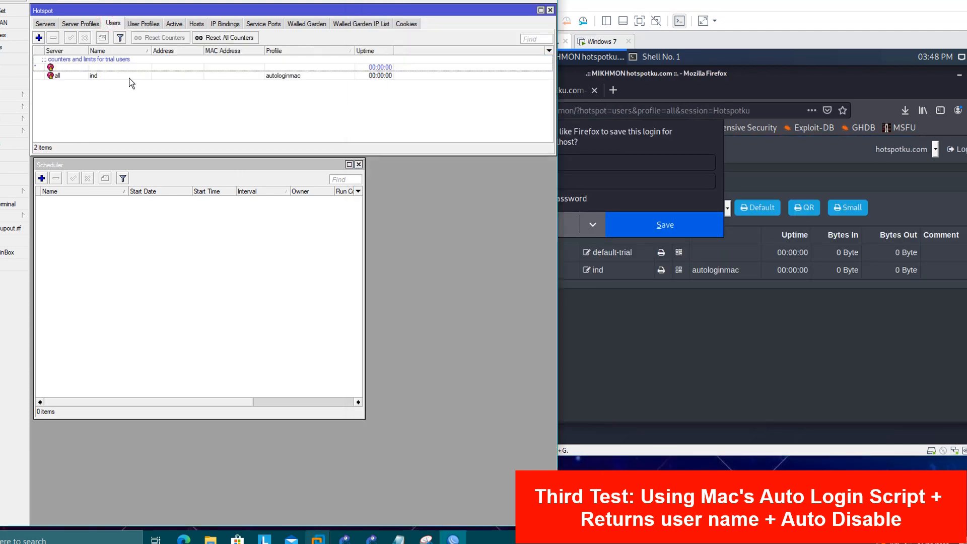
pyautogui.click(126, 76)
pyautogui.click(140, 103)
pyautogui.click(794, 31)
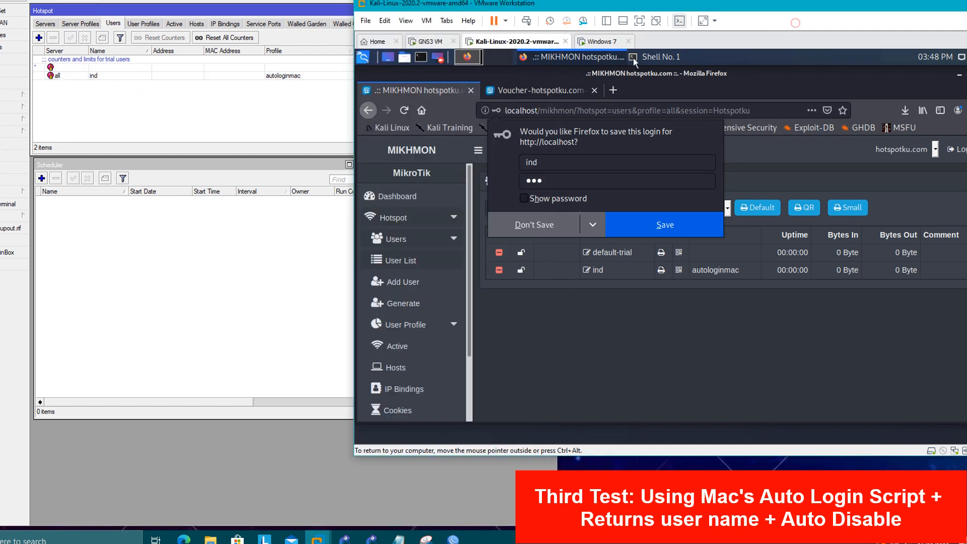
pyautogui.click(604, 41)
# - Log the Windows 7 client in to the hotspot as ind and refresh the status page
pyautogui.click(703, 285)
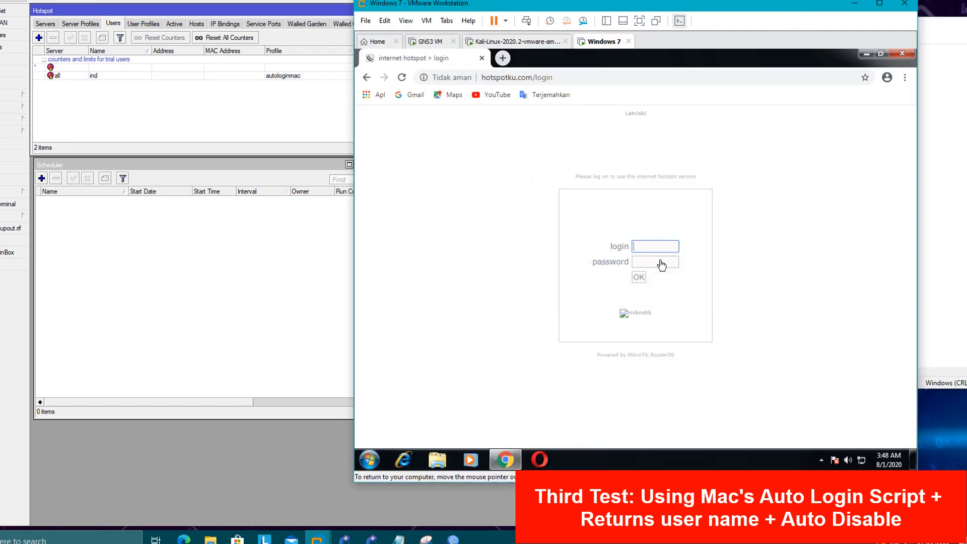
pyautogui.click(655, 248)
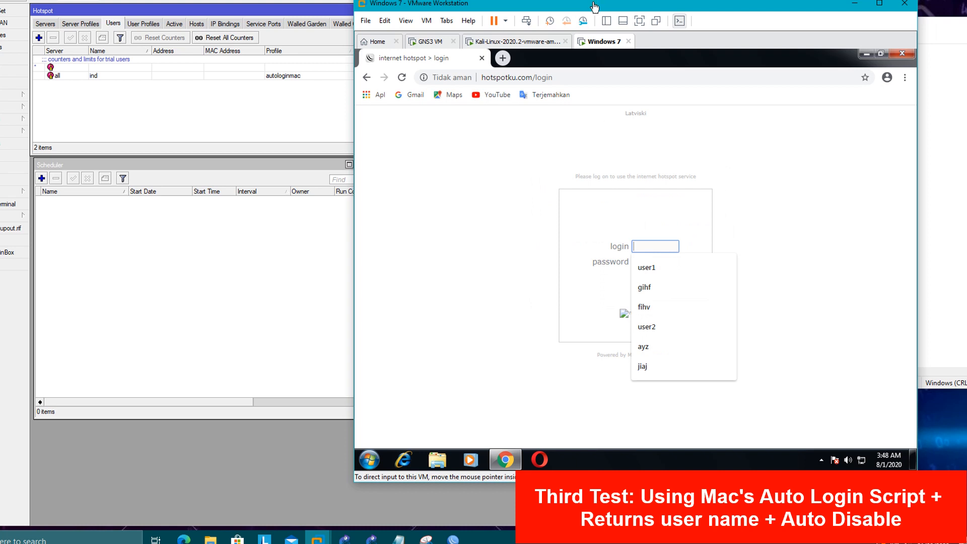
pyautogui.moveTo(592, 4); pyautogui.dragTo(733, 2)
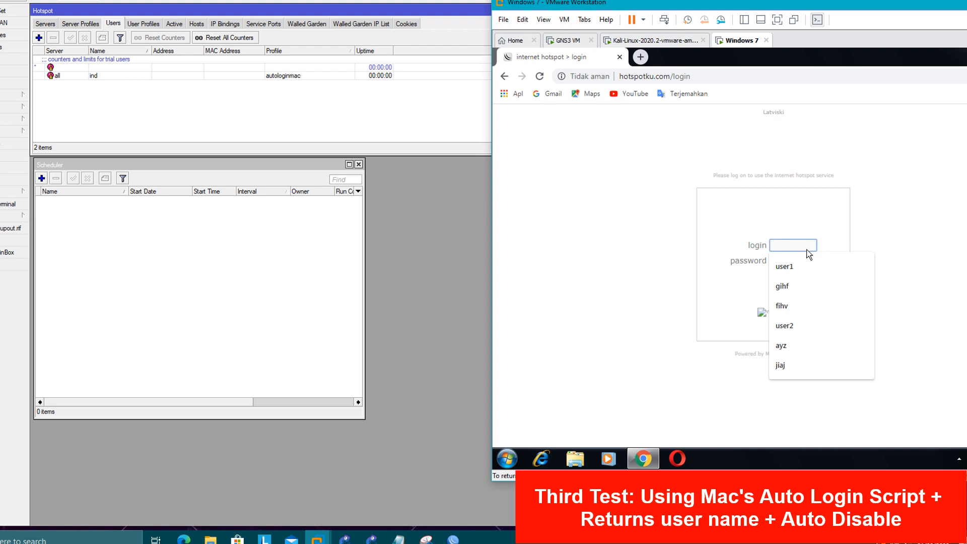
pyautogui.press('Return')
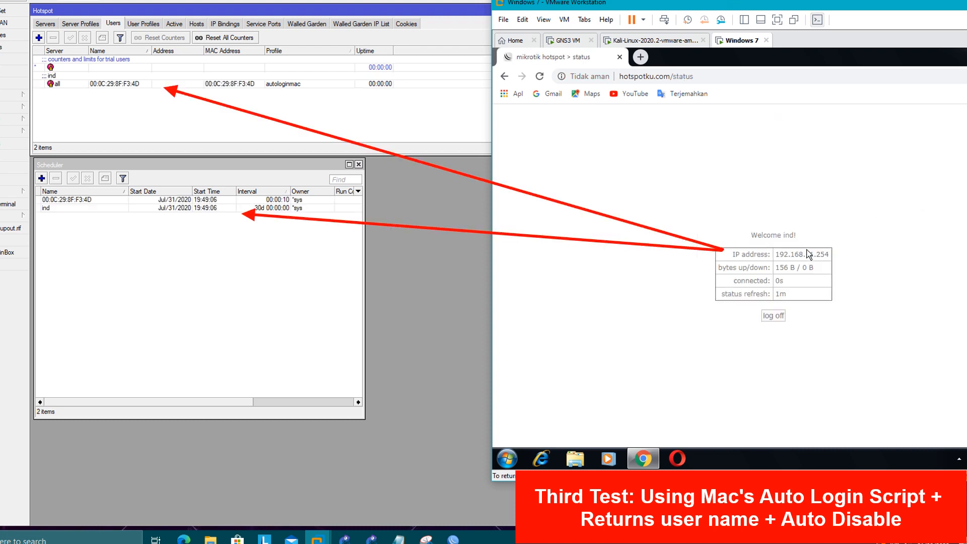
pyautogui.click(167, 82)
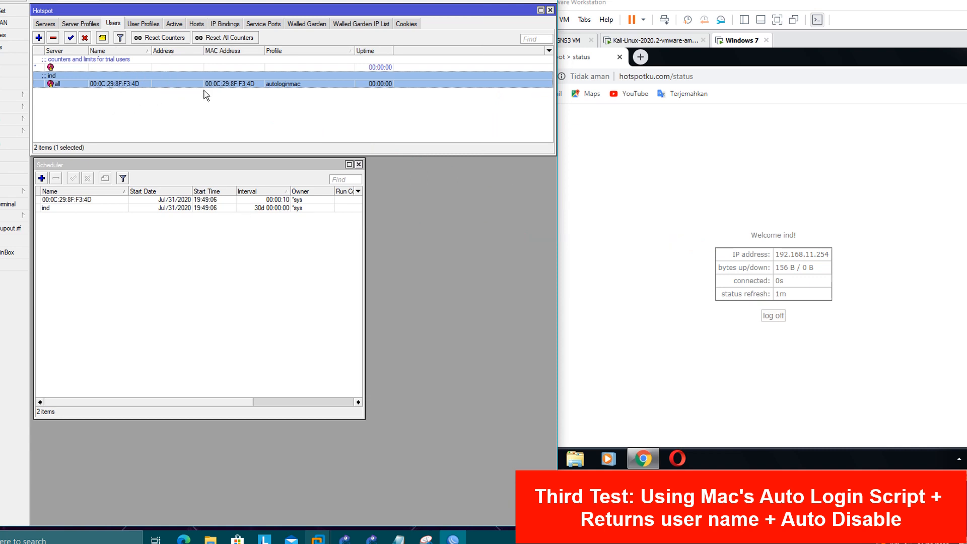
pyautogui.click(609, 218)
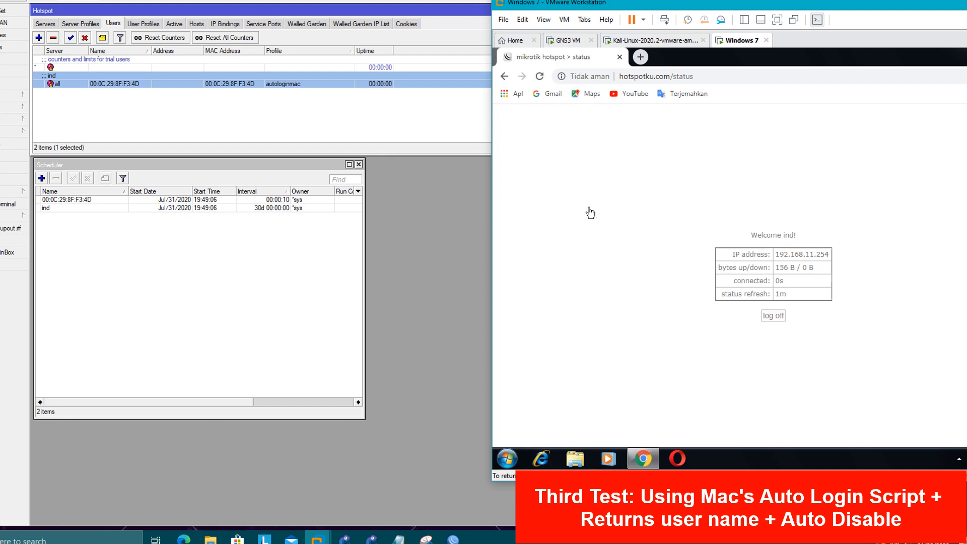
pyautogui.click(540, 78)
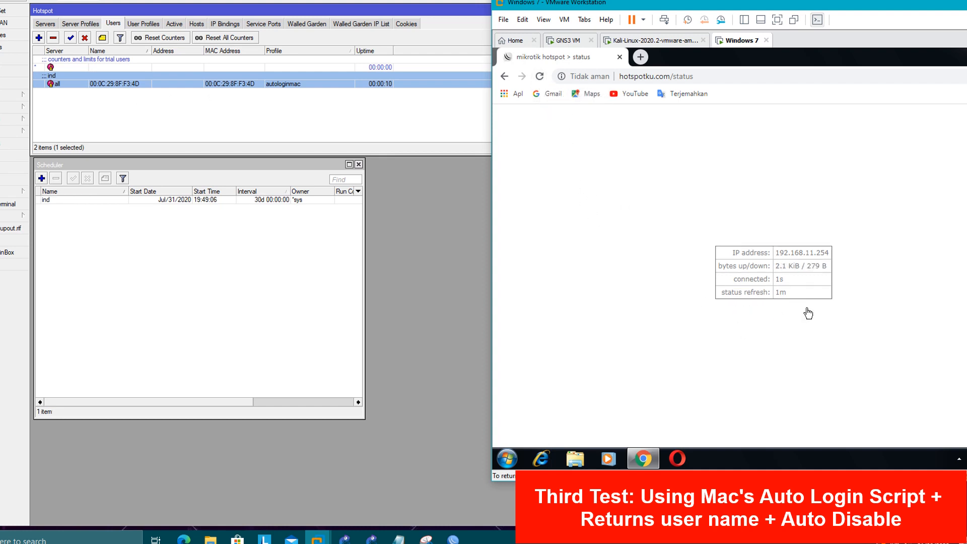
# - Change the ind expiry schedule's interval from 30d 00:00:00 to 00:00:01 and apply it
pyautogui.click(227, 253)
pyautogui.doubleClick(143, 202)
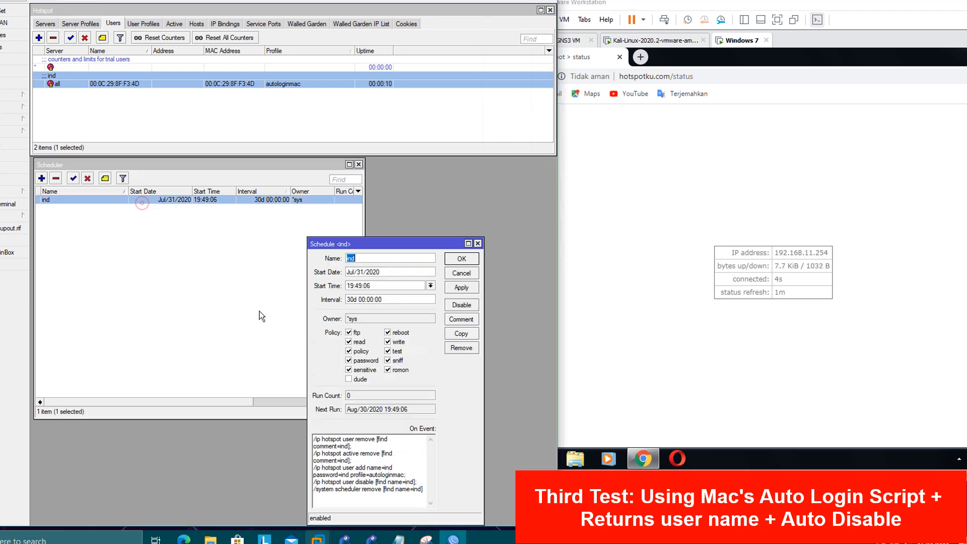
pyautogui.moveTo(346, 245); pyautogui.dragTo(313, 170)
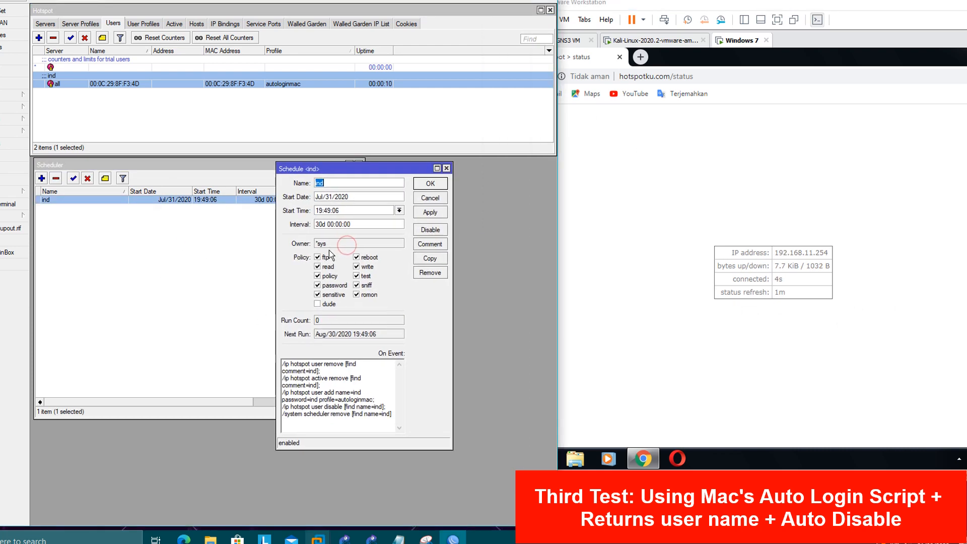
pyautogui.doubleClick(325, 224)
pyautogui.moveTo(328, 224); pyautogui.dragTo(310, 225)
pyautogui.press('BackSpace')
pyautogui.click(350, 225)
pyautogui.press('BackSpace')
pyautogui.write('1')
pyautogui.click(432, 213)
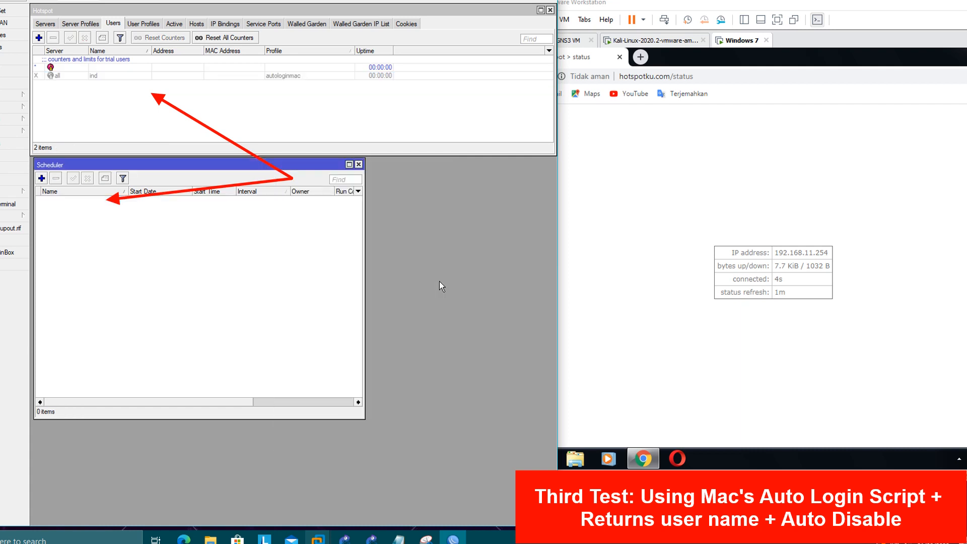
# - Open user ind's details to verify its name, password and autologinmac profile, then close them
pyautogui.click(98, 80)
pyautogui.click(106, 75)
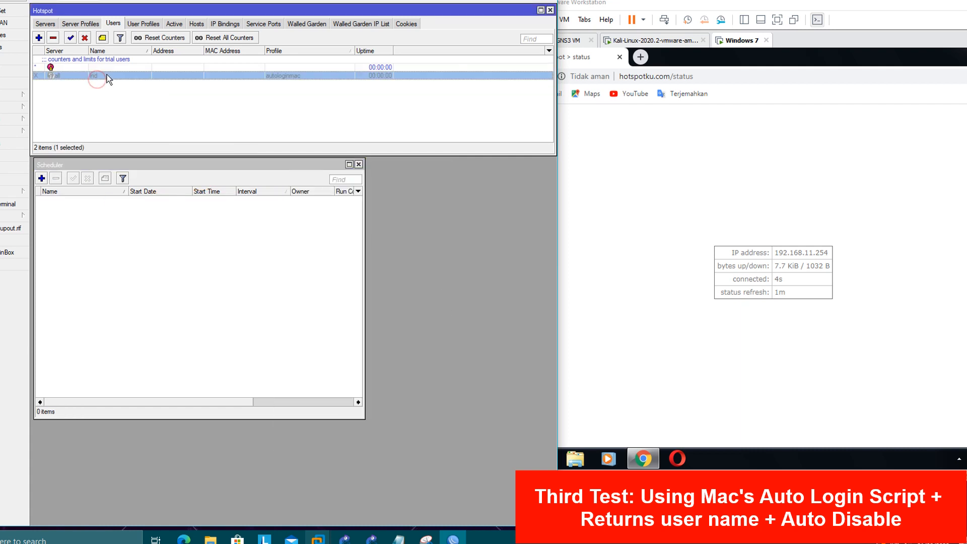
pyautogui.doubleClick(107, 77)
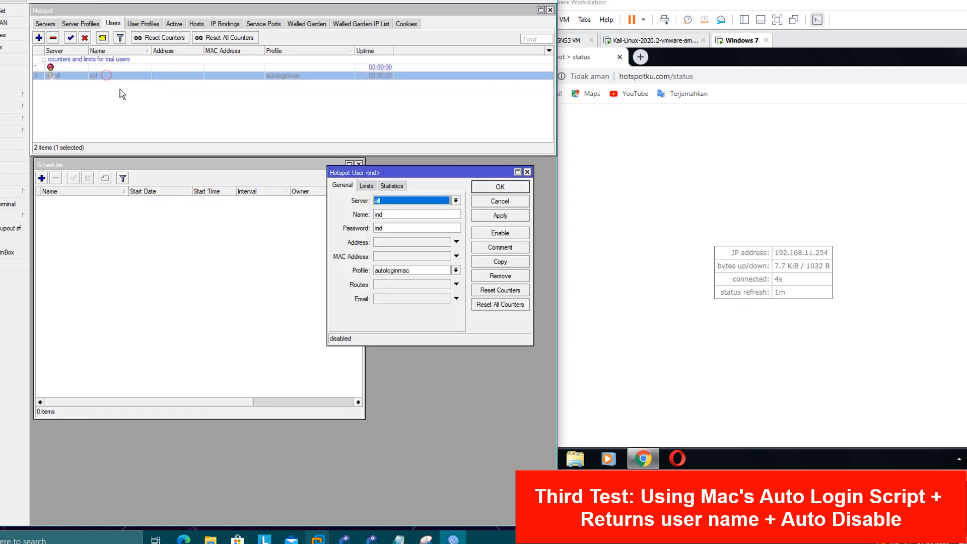
pyautogui.doubleClick(385, 213)
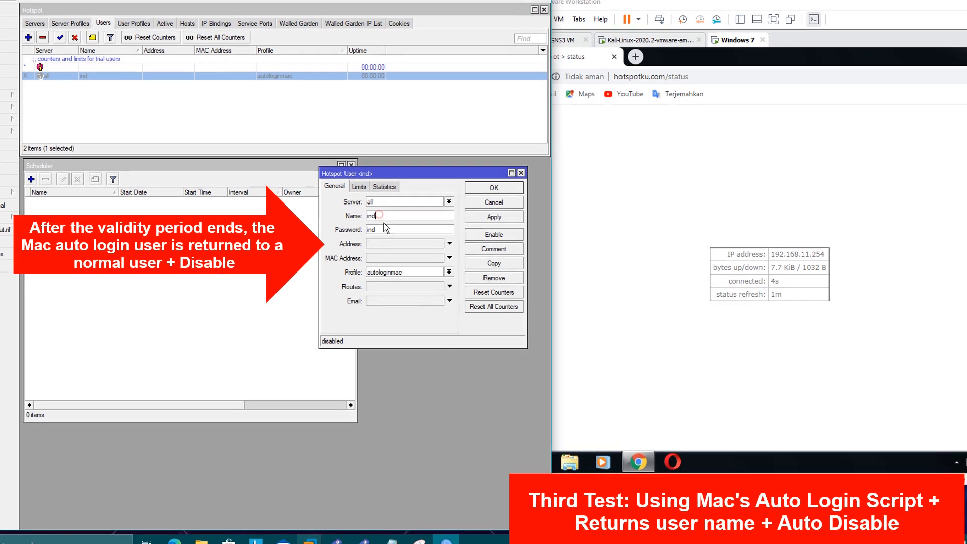
pyautogui.click(394, 216)
pyautogui.doubleClick(372, 218)
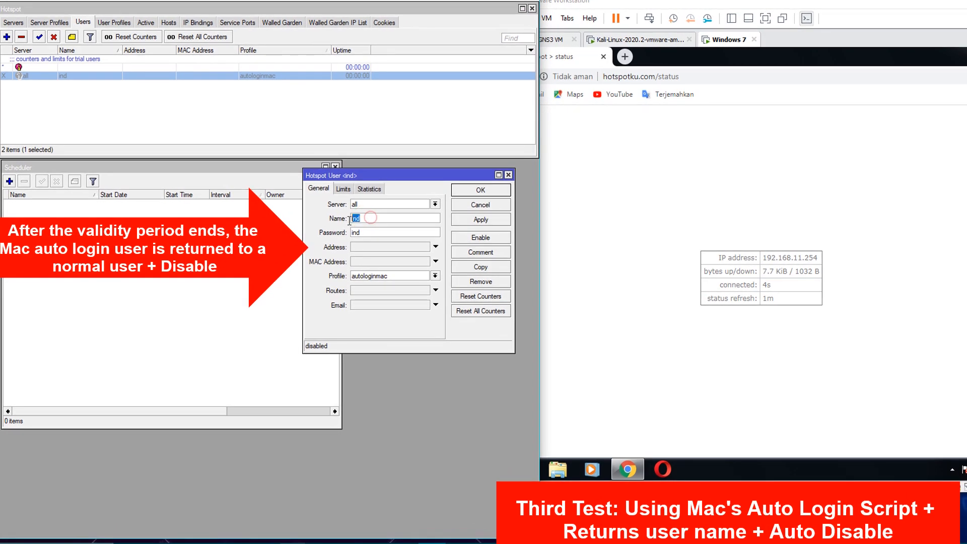
pyautogui.click(372, 232)
pyautogui.doubleClick(372, 233)
pyautogui.click(508, 176)
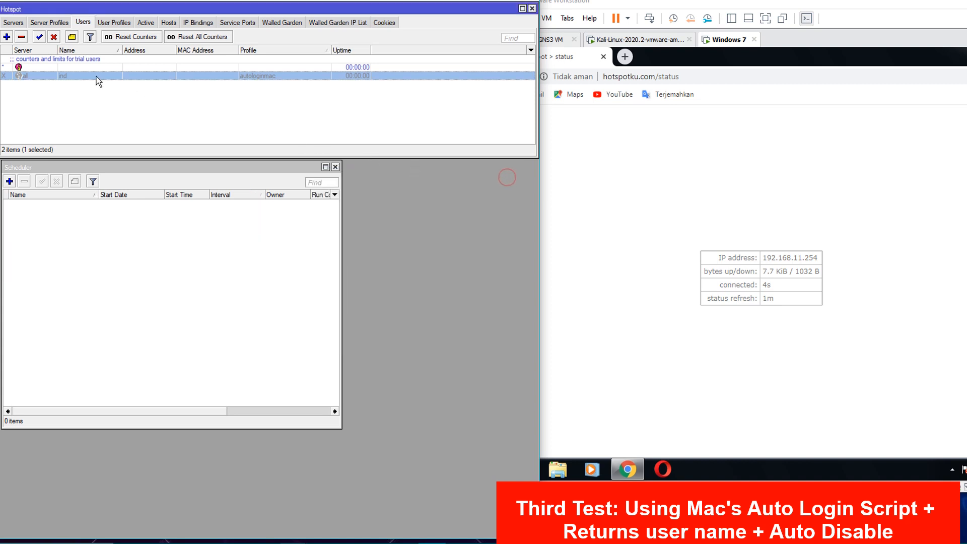
pyautogui.click(135, 136)
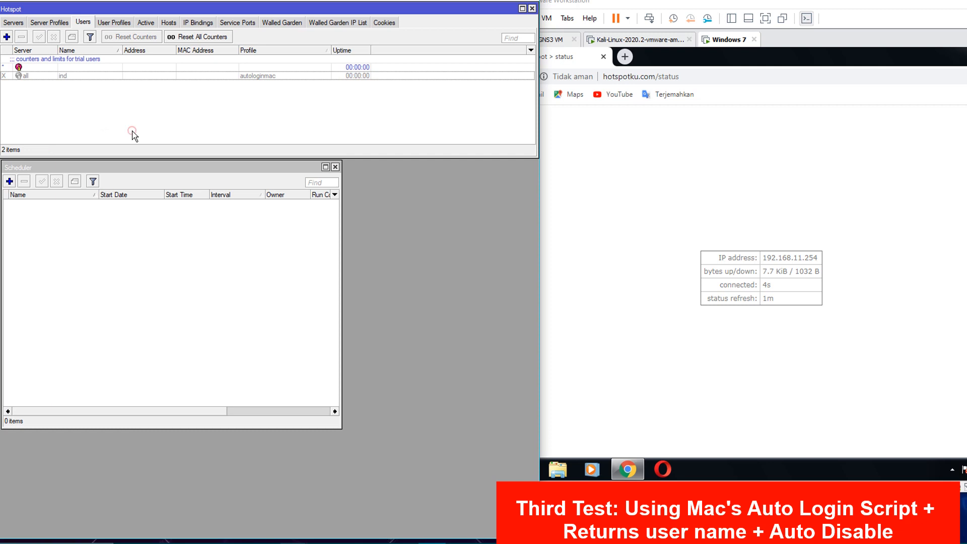
pyautogui.click(644, 194)
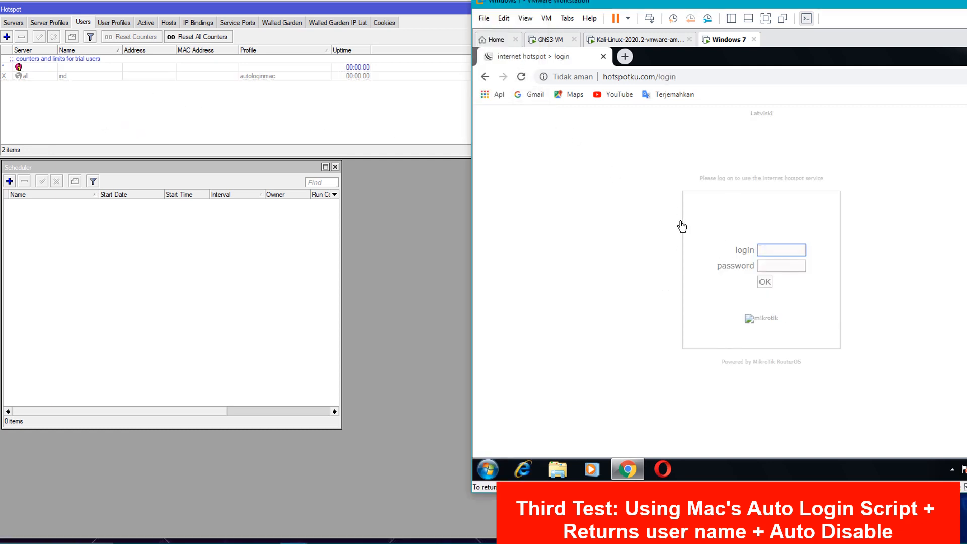
# - Re-enable user ind and log the client in again as ind on the hotspot page
pyautogui.click(63, 78)
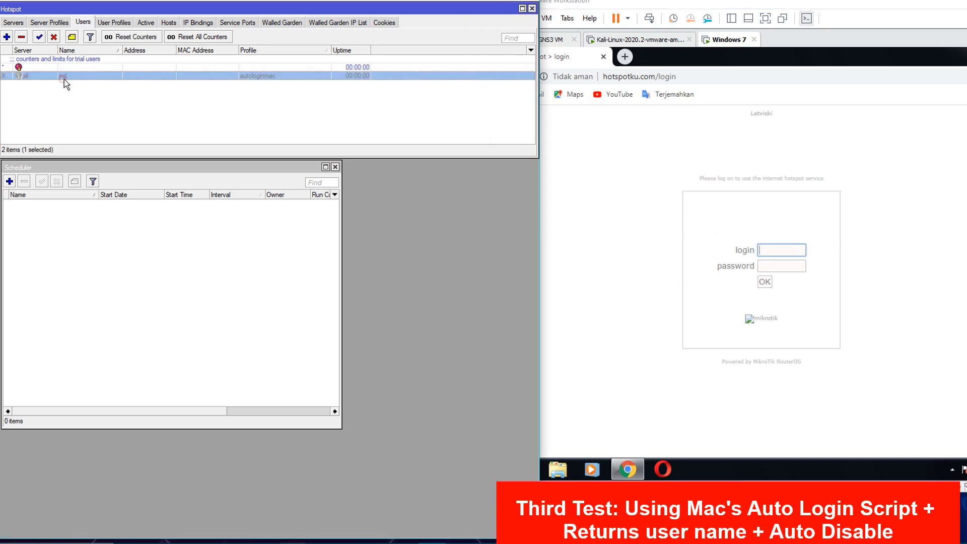
pyautogui.click(38, 38)
pyautogui.click(562, 201)
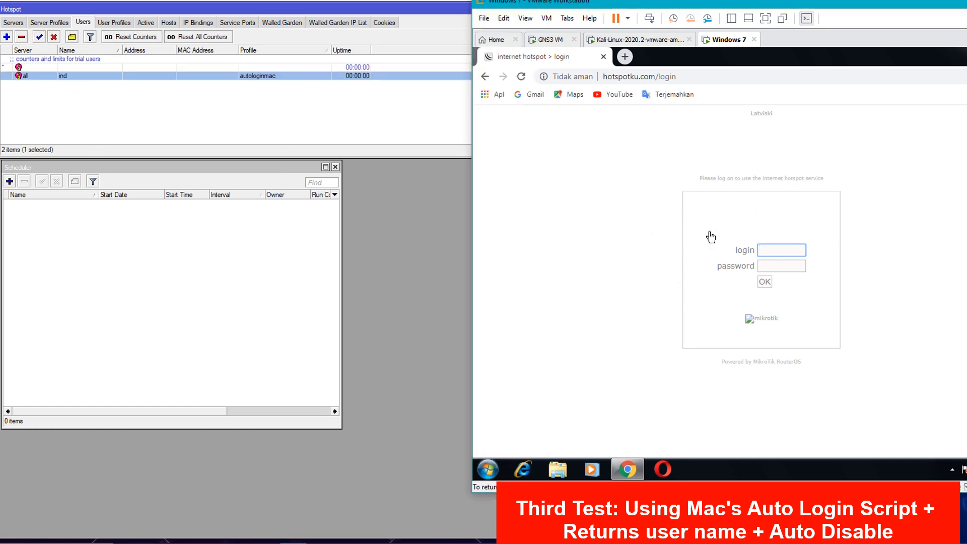
pyautogui.click(779, 251)
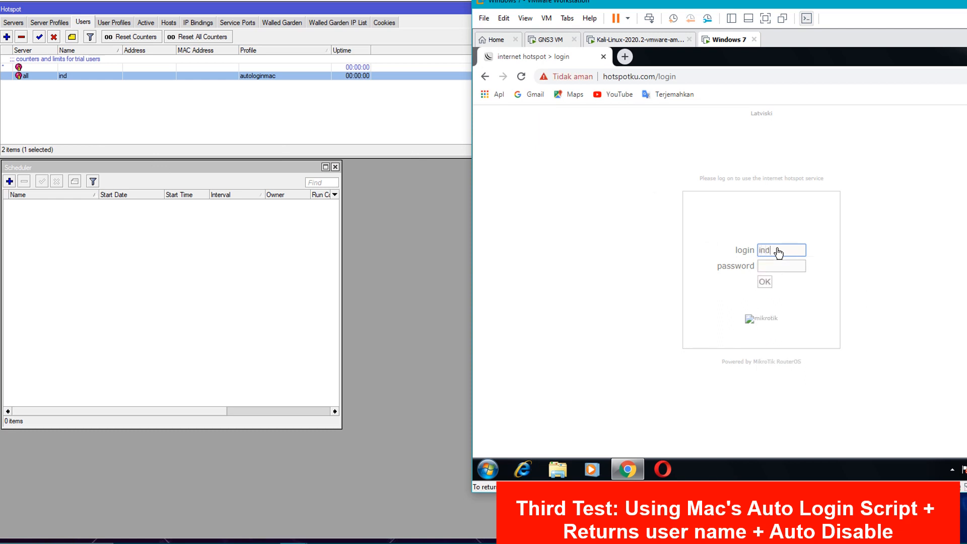
pyautogui.press('Tab')
pyautogui.press('Return')
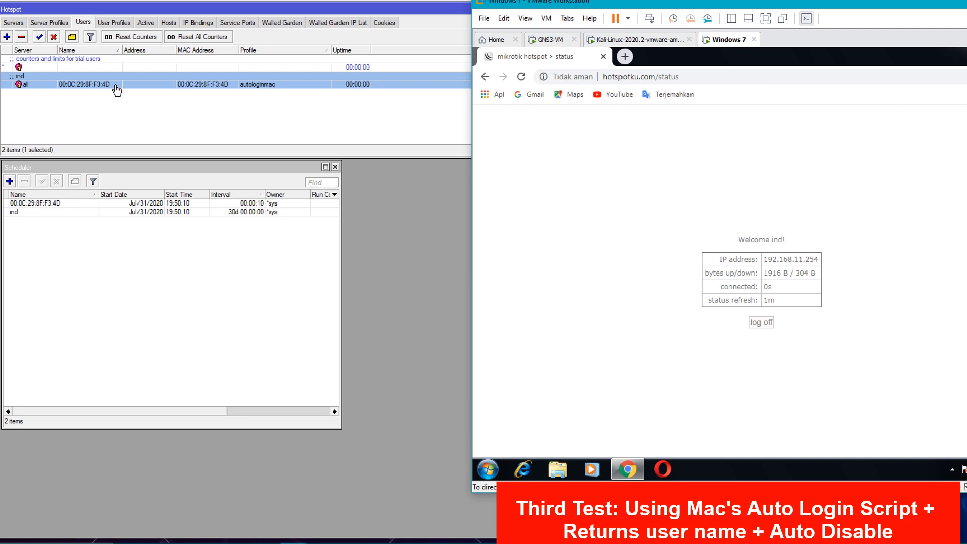
pyautogui.click(145, 132)
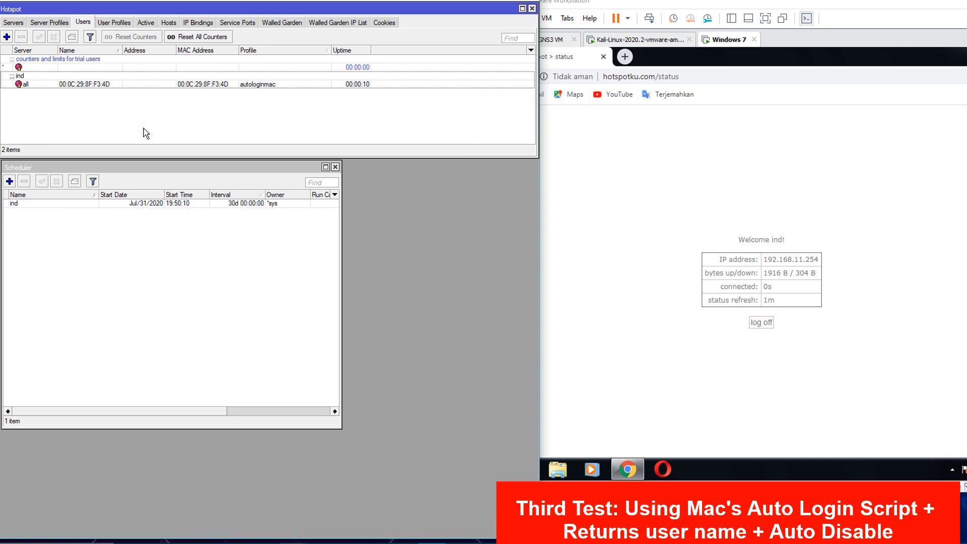
# - Cut the ind schedule's interval from 30 days to 00:00:01 and apply it
pyautogui.doubleClick(139, 204)
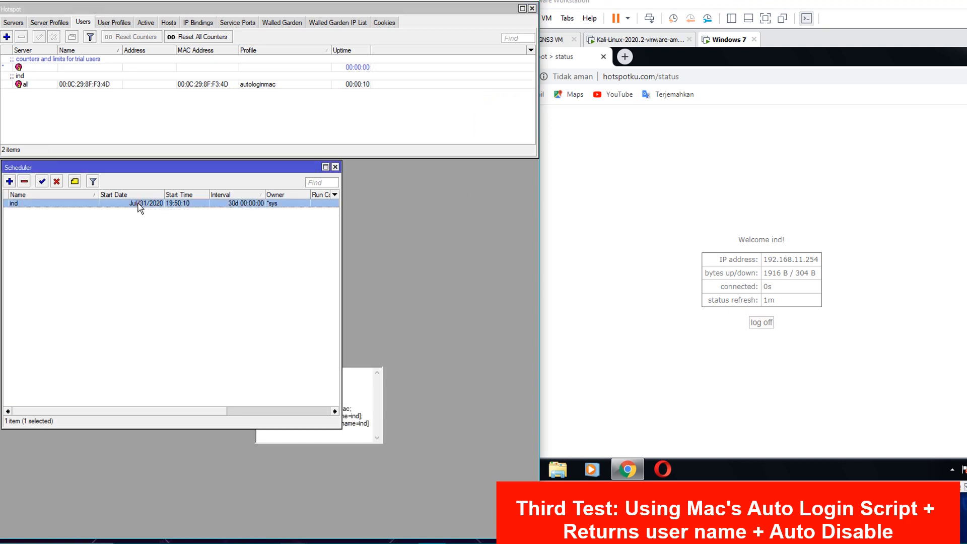
pyautogui.moveTo(325, 176); pyautogui.dragTo(371, 186)
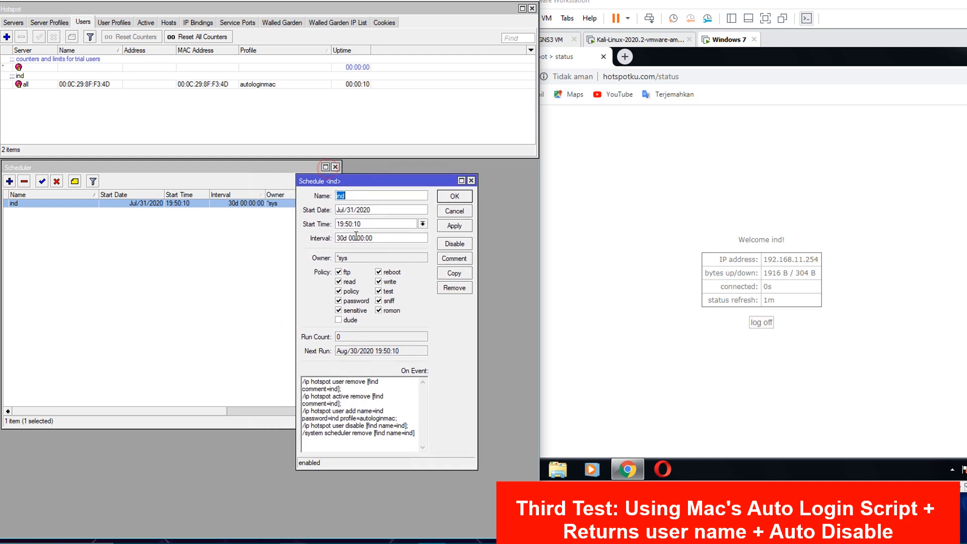
pyautogui.doubleClick(342, 238)
pyautogui.press('BackSpace')
pyautogui.click(373, 236)
pyautogui.press('BackSpace')
pyautogui.write('1')
pyautogui.click(455, 227)
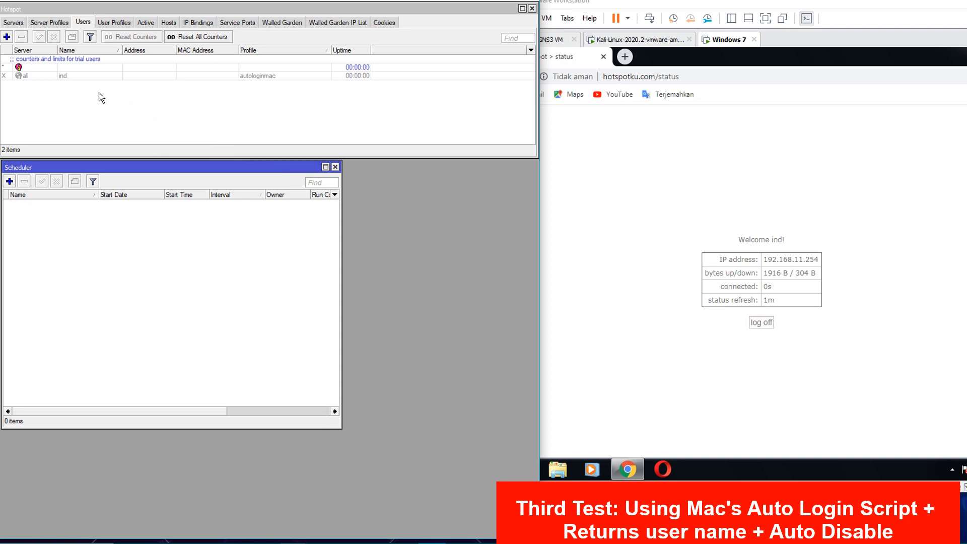
# - Open user ind's details alongside the client browser, then close them
pyautogui.click(75, 76)
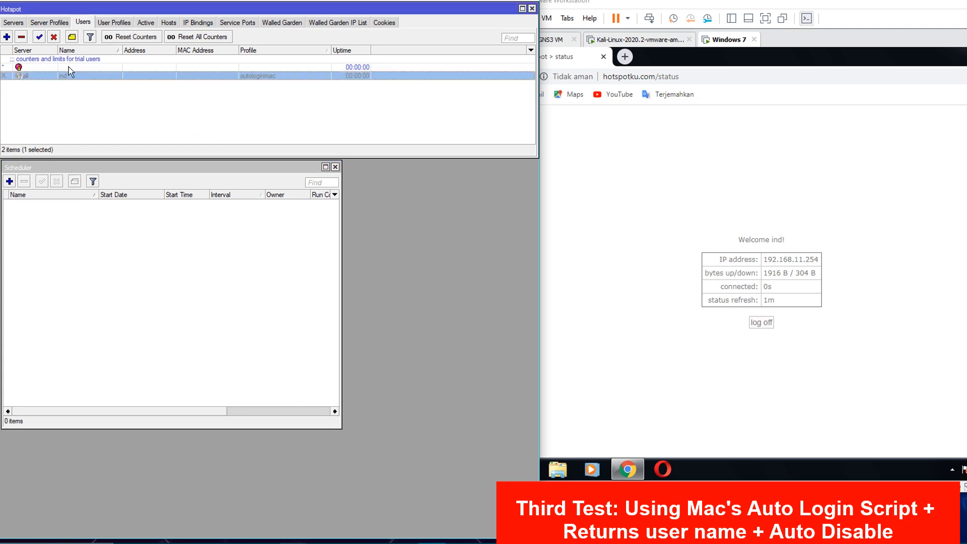
pyautogui.doubleClick(125, 74)
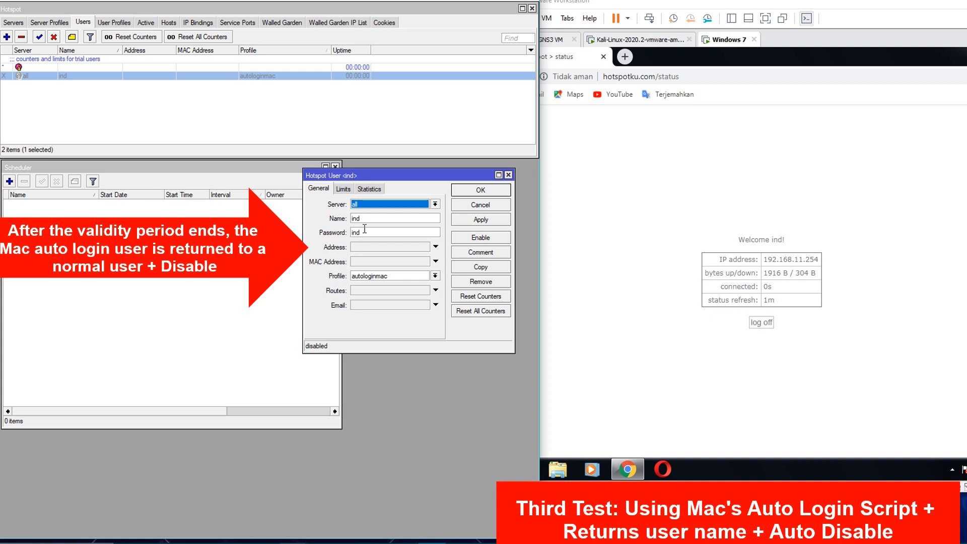
pyautogui.click(663, 201)
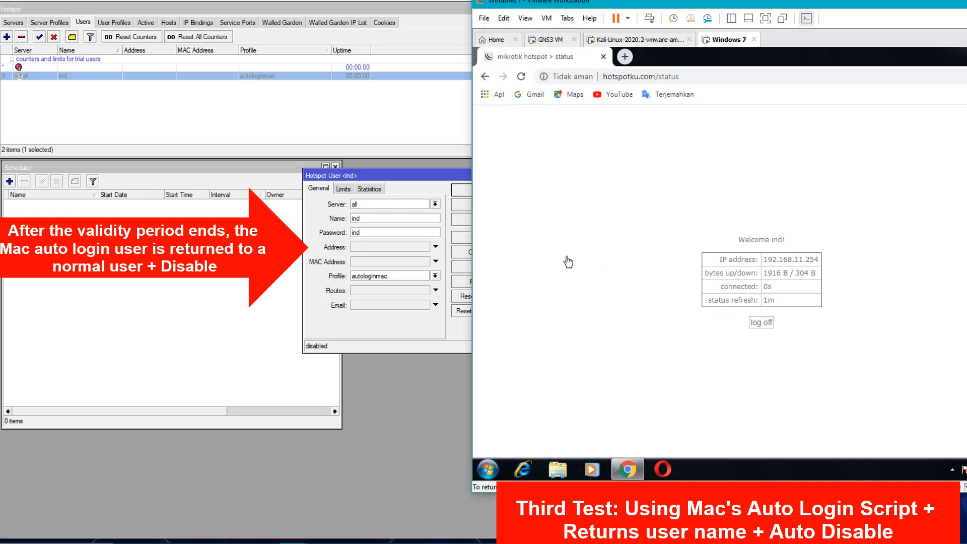
pyautogui.moveTo(411, 180); pyautogui.dragTo(365, 186)
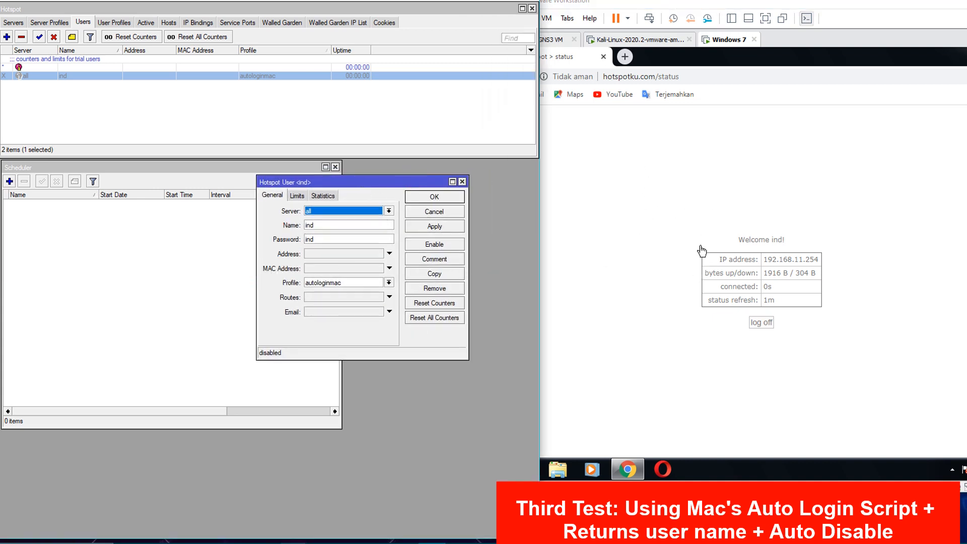
pyautogui.click(694, 229)
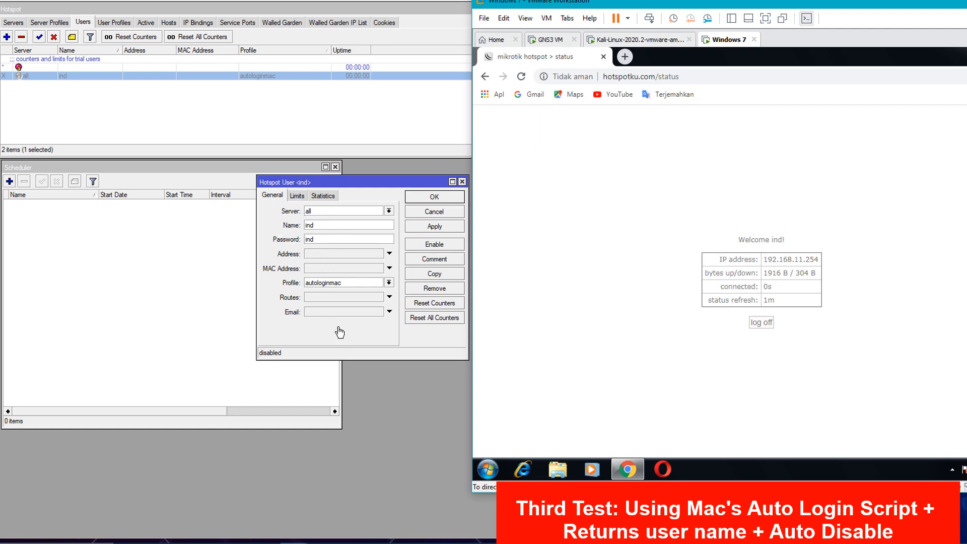
pyautogui.click(351, 340)
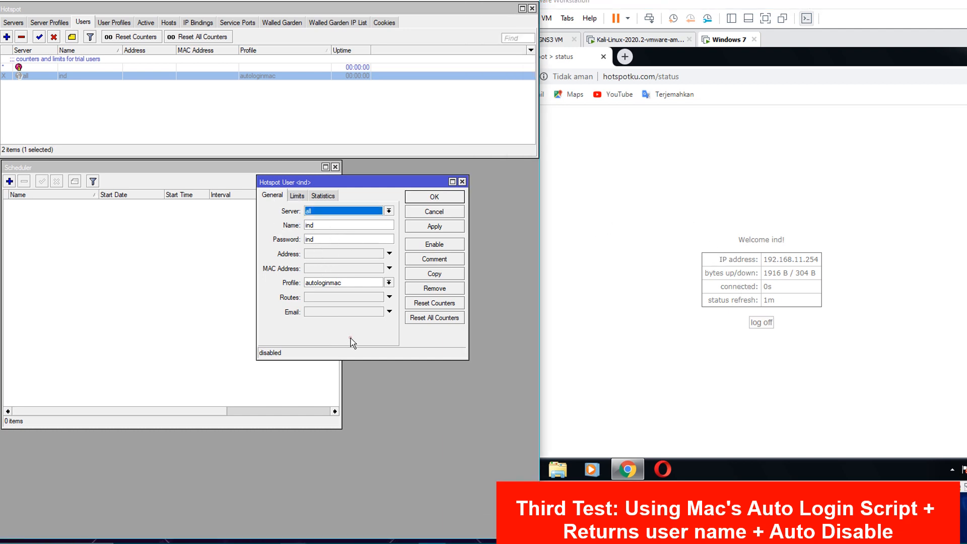
pyautogui.click(439, 199)
pyautogui.click(599, 238)
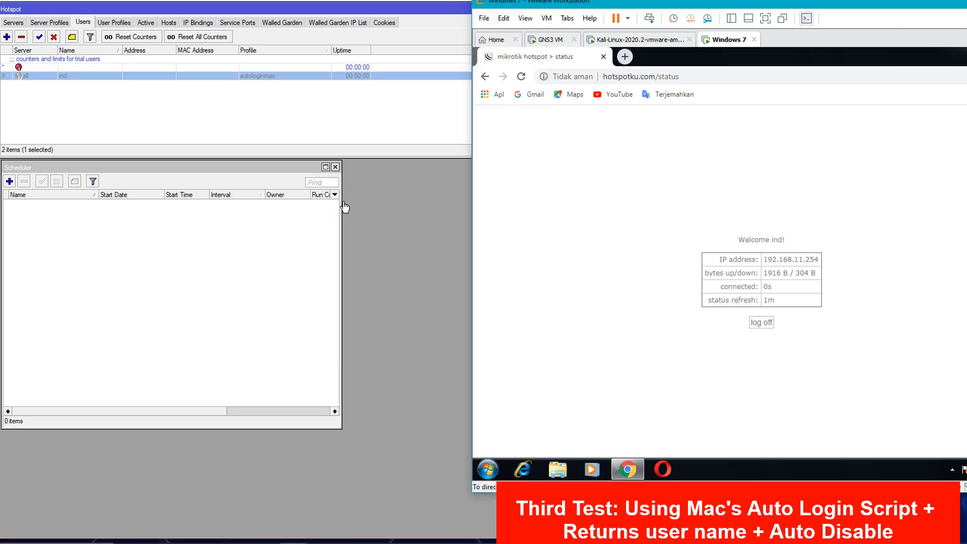
pyautogui.click(193, 105)
# - Delete the disabled user ind from the hotspot user list
pyautogui.click(172, 78)
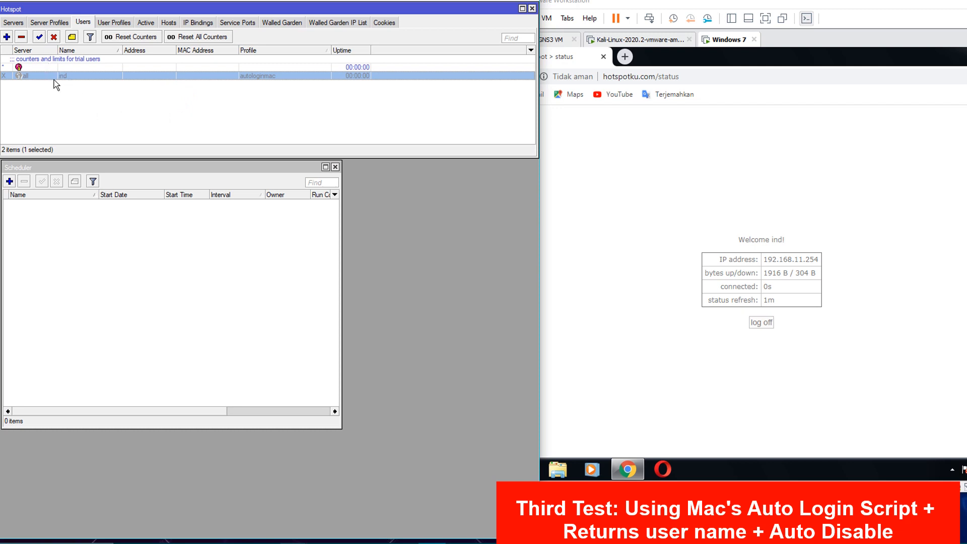
pyautogui.click(63, 107)
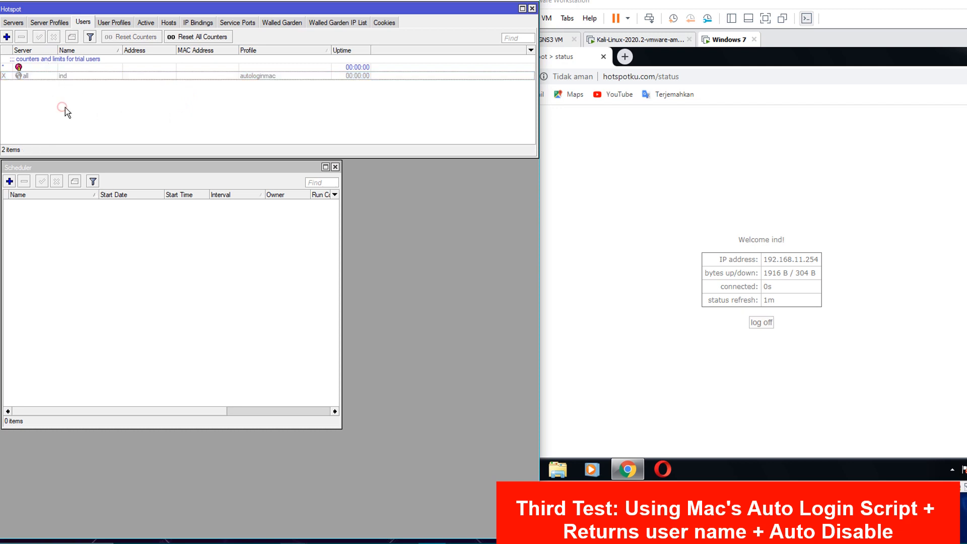
pyautogui.click(59, 76)
pyautogui.click(22, 37)
pyautogui.click(613, 164)
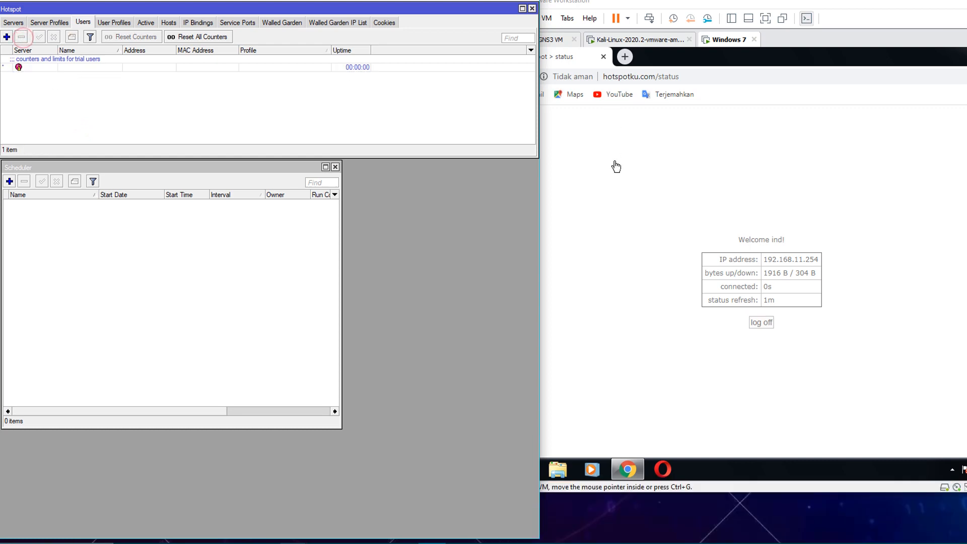
# - Bring up the AutoLoginMac notes and highlight the Mikhmon voucher warning line
pyautogui.click(377, 543)
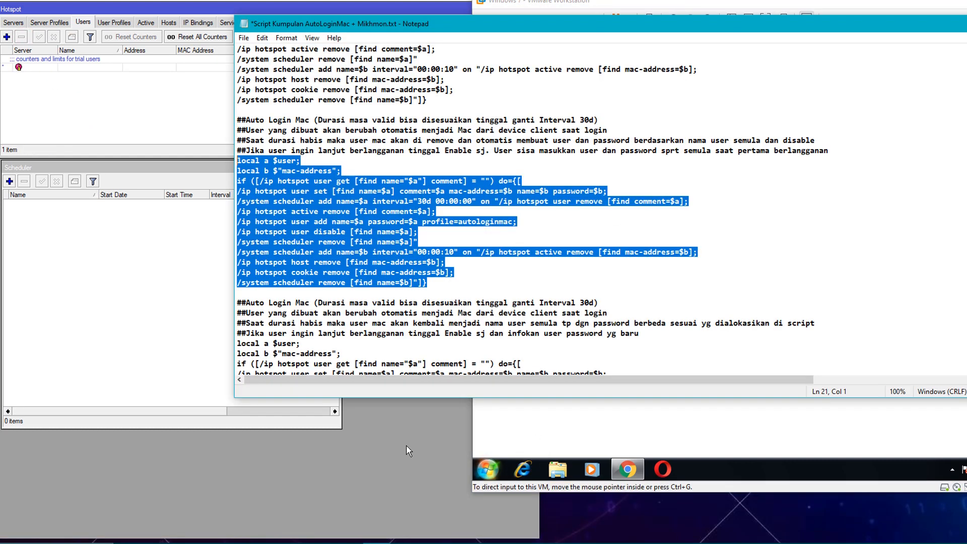
pyautogui.moveTo(464, 20); pyautogui.dragTo(473, 0)
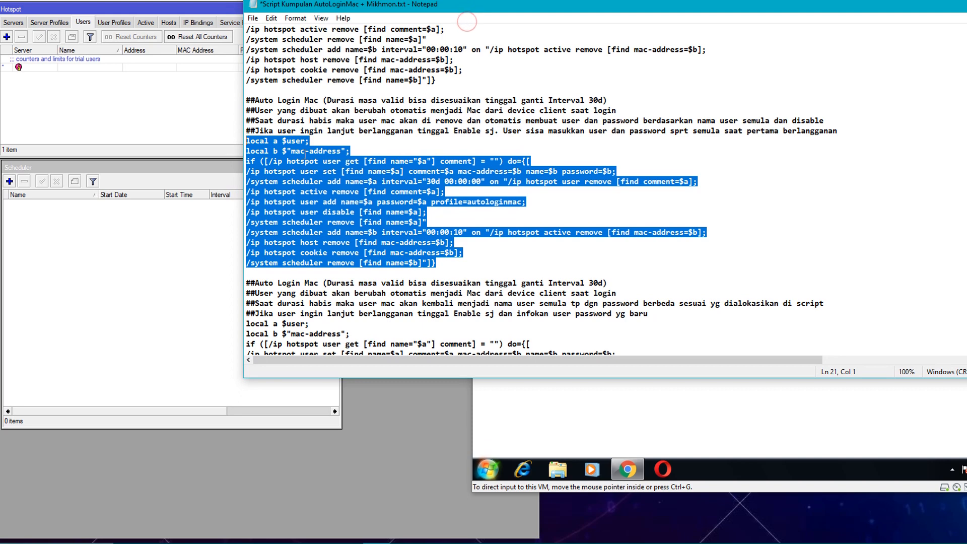
pyautogui.scroll(3, 469, 219)
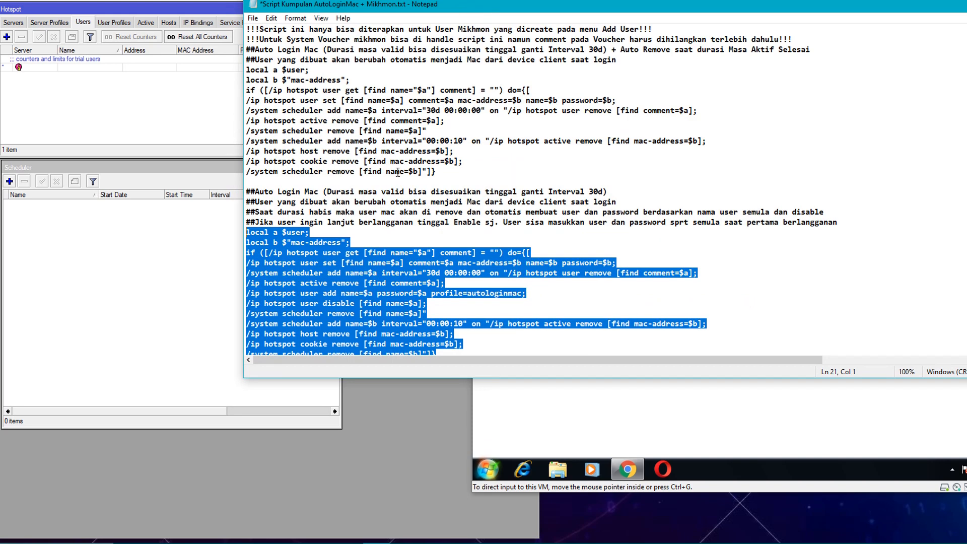
pyautogui.moveTo(263, 40); pyautogui.dragTo(771, 39)
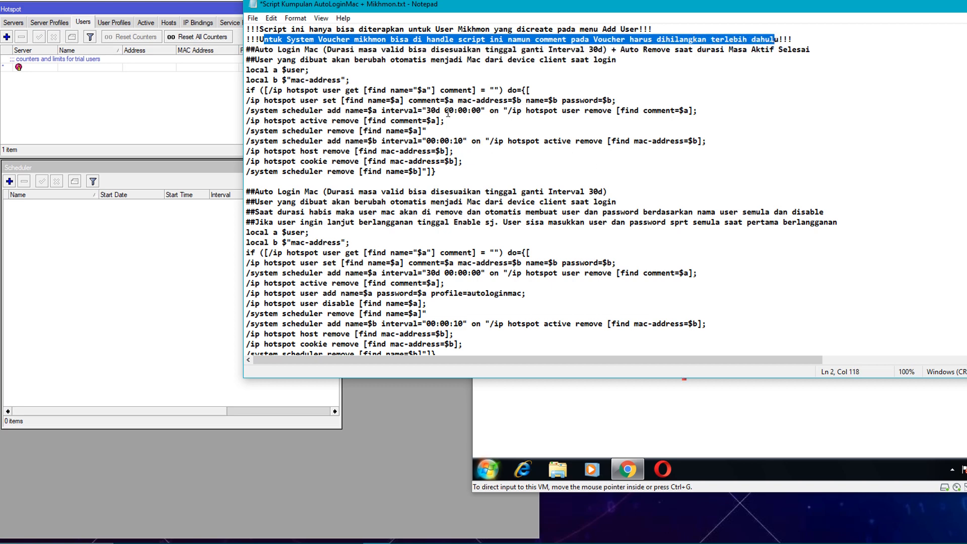
pyautogui.scroll(-3, 456, 141)
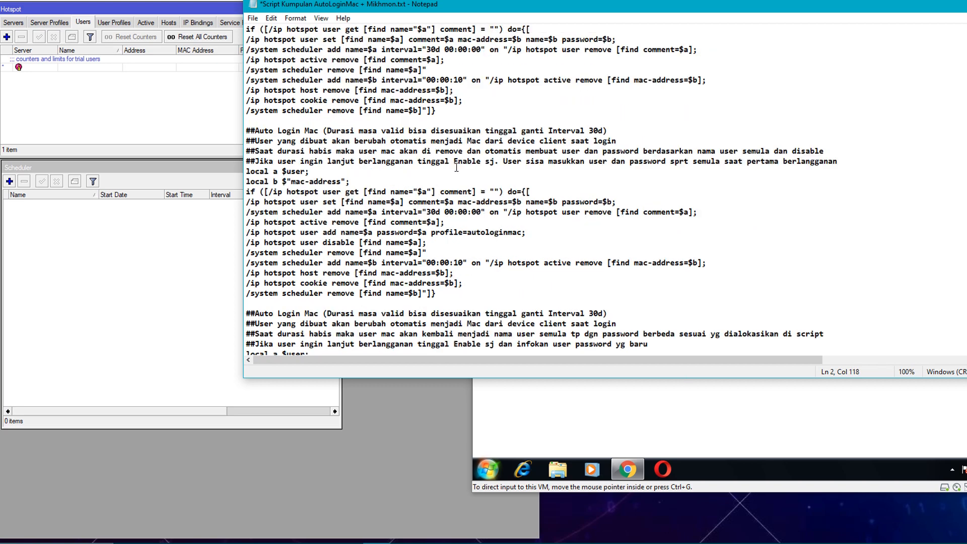
pyautogui.scroll(-2, 478, 120)
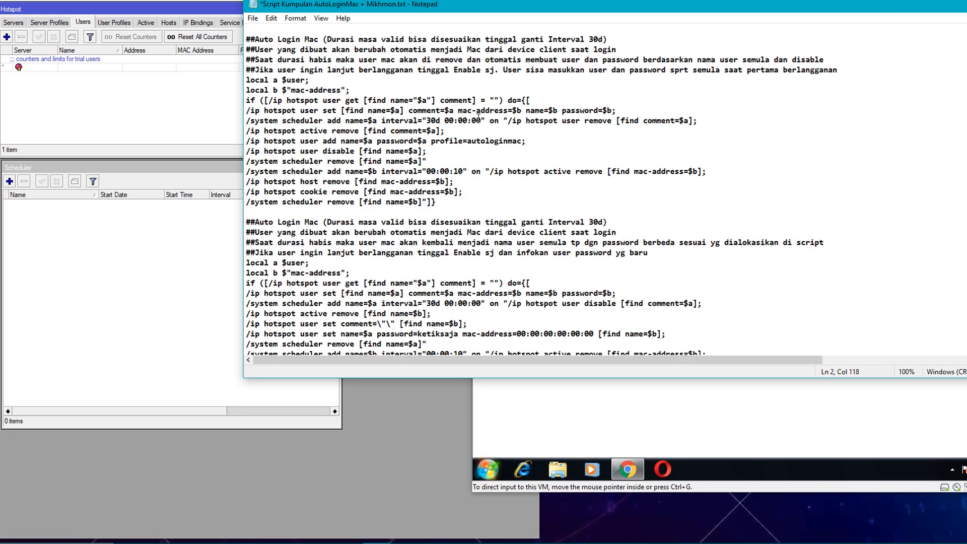
pyautogui.scroll(-3, 478, 117)
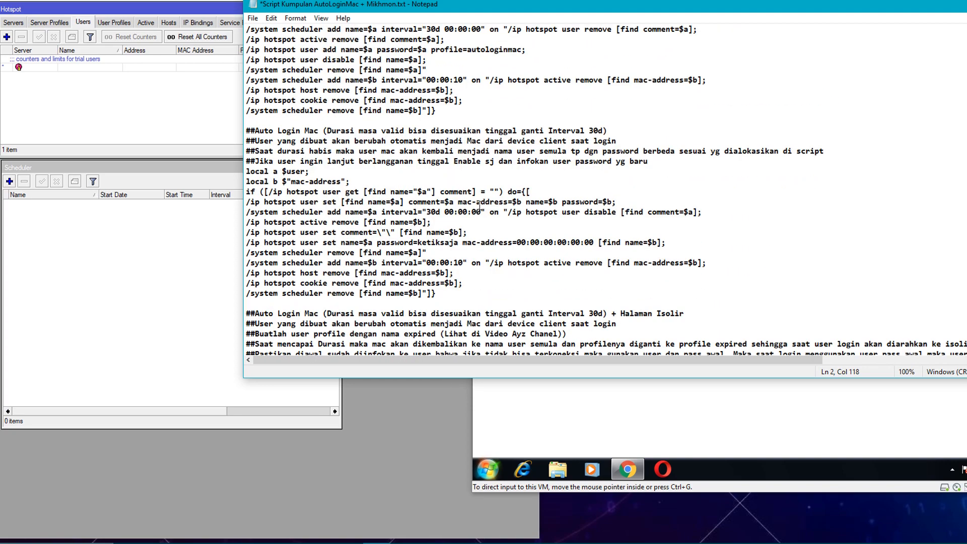
# - Copy the auto-login MAC script block that resets the user's password on expiry
pyautogui.moveTo(455, 294); pyautogui.dragTo(247, 172)
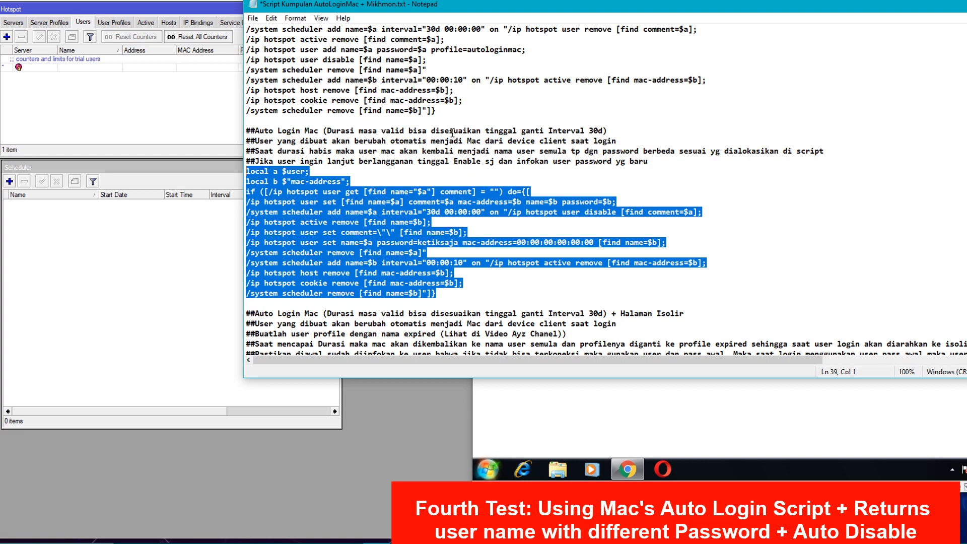
pyautogui.scroll(3, 452, 132)
pyautogui.scroll(-3, 397, 147)
pyautogui.click(439, 242)
pyautogui.moveTo(391, 242); pyautogui.dragTo(422, 244)
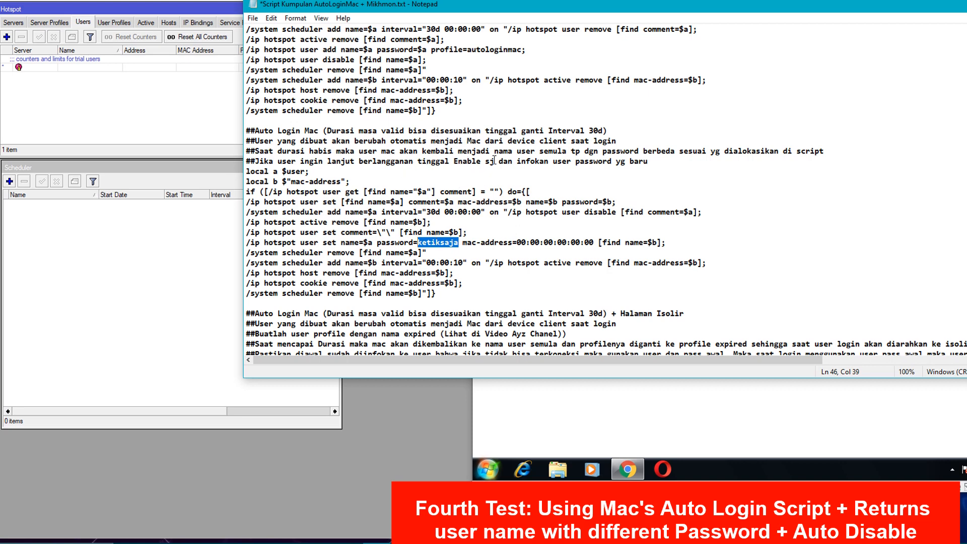
pyautogui.moveTo(437, 294); pyautogui.dragTo(246, 172)
pyautogui.rightClick(299, 202)
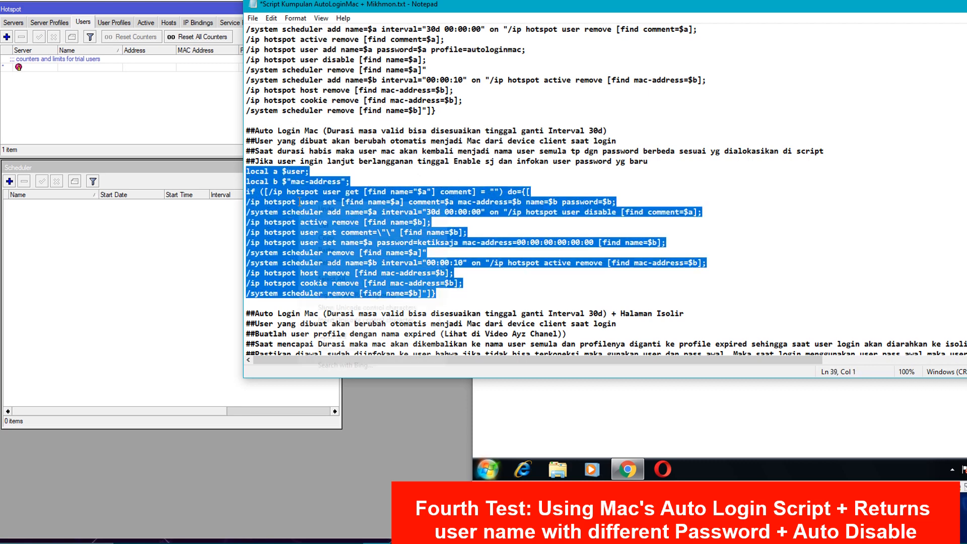
pyautogui.click(326, 238)
pyautogui.click(139, 95)
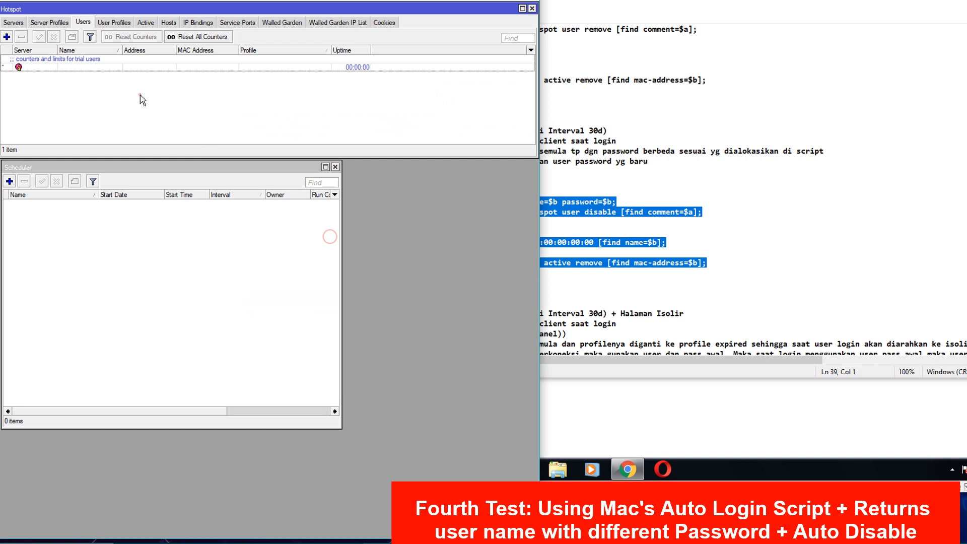
# - Replace the autologinmac profile's On Login script with the copied script and save it
pyautogui.click(110, 23)
pyautogui.doubleClick(105, 58)
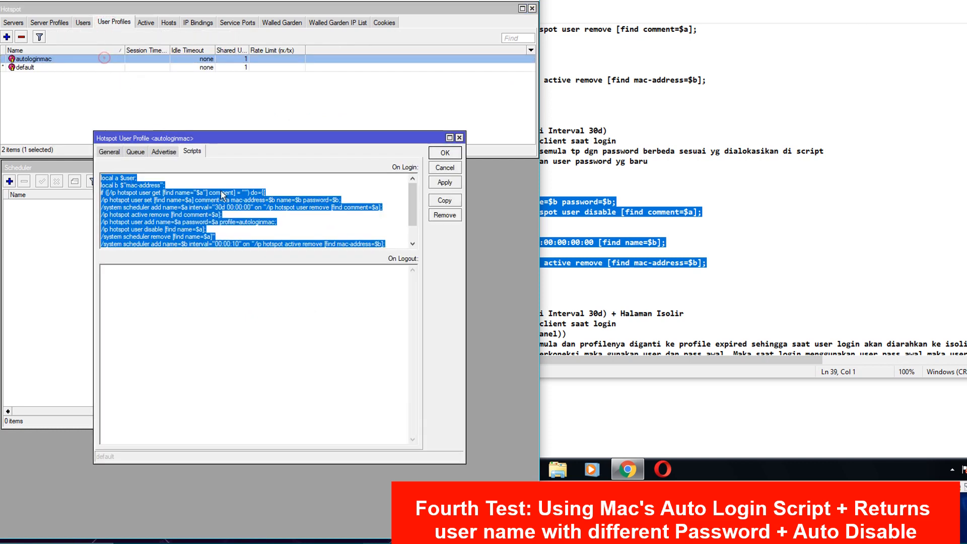
pyautogui.press('Delete')
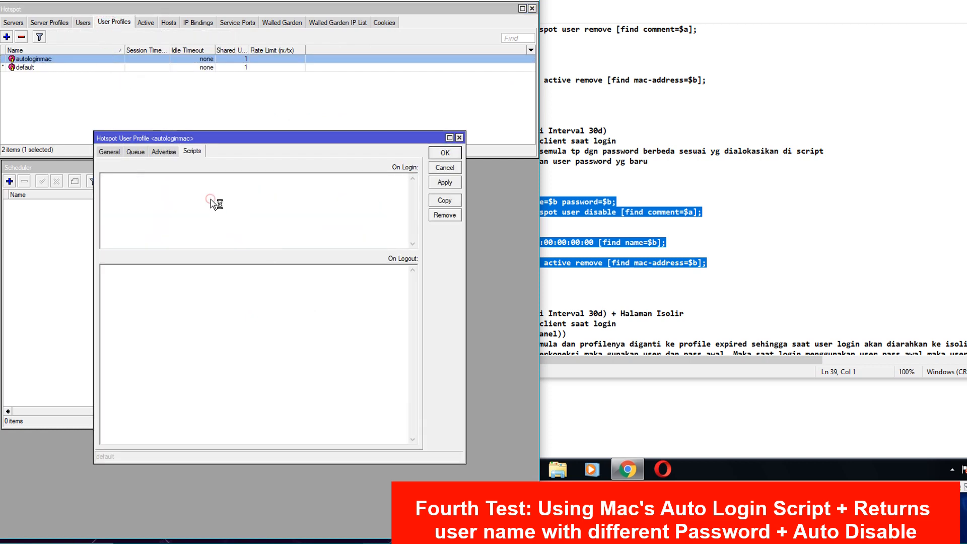
pyautogui.hotkey('ctrl', 'v')
pyautogui.click(445, 153)
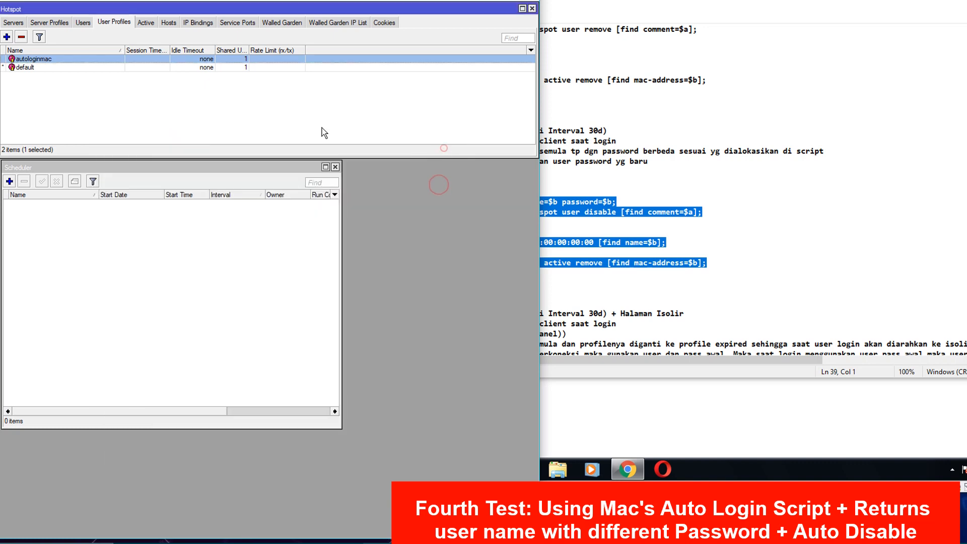
# - Return to the hotspot users list and minimize the script notes window
pyautogui.click(84, 24)
pyautogui.click(904, 10)
pyautogui.moveTo(920, 8); pyautogui.dragTo(791, 64)
pyautogui.click(863, 58)
pyautogui.click(659, 174)
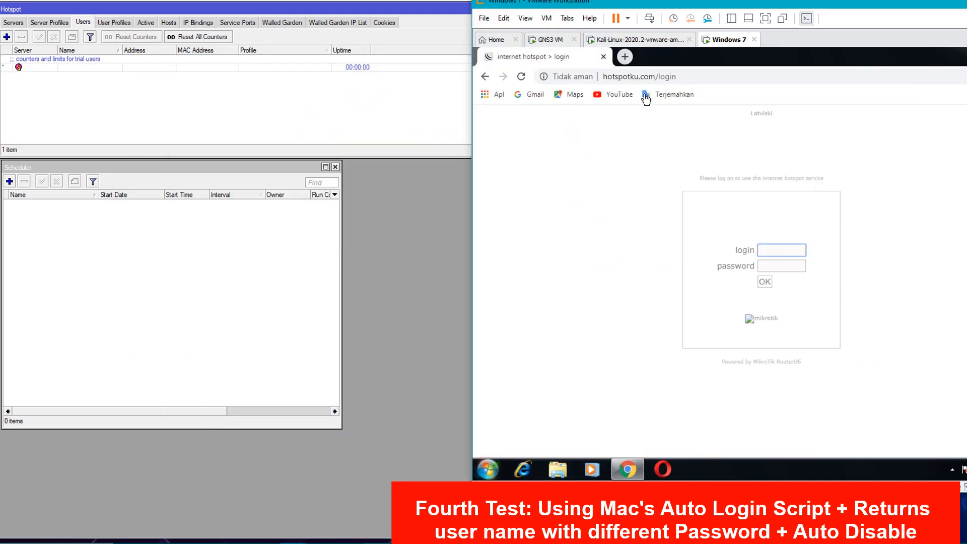
# - Switch to the Kali machine, dismiss the save-login prompt and refresh Mikhmon's user list
pyautogui.click(644, 40)
pyautogui.click(670, 244)
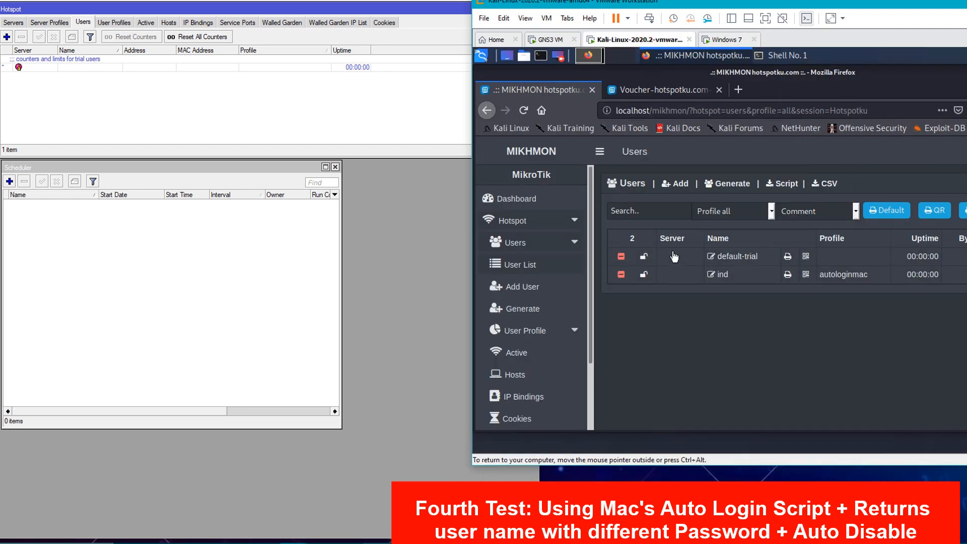
pyautogui.click(519, 264)
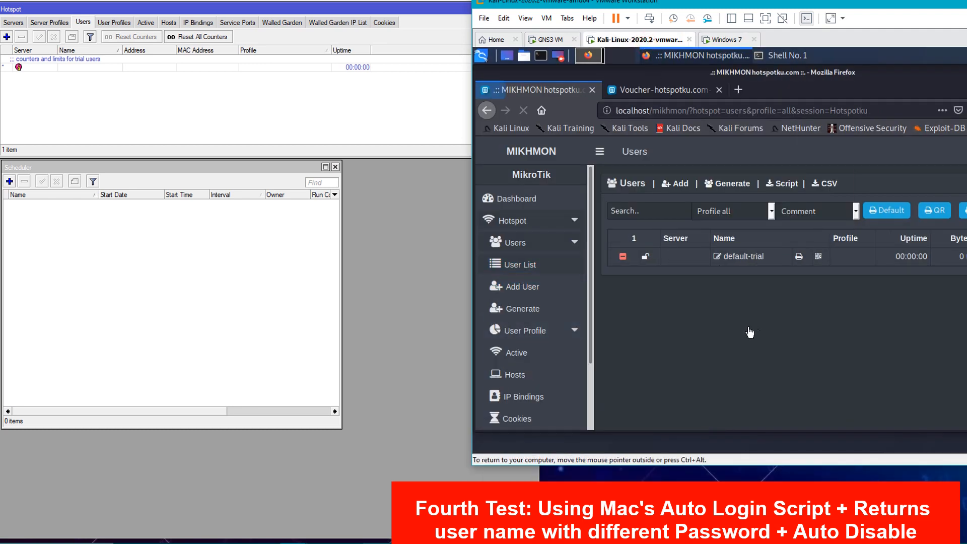
# - Add hotspot user imd with a password and the autologinmac profile, and save it
pyautogui.click(675, 183)
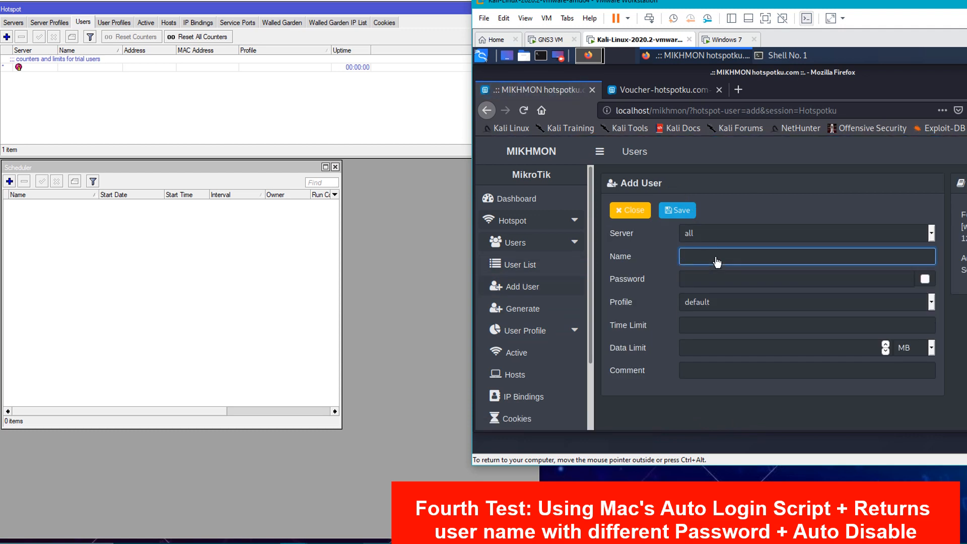
pyautogui.write('imd')
pyautogui.press('Tab')
pyautogui.write('1')
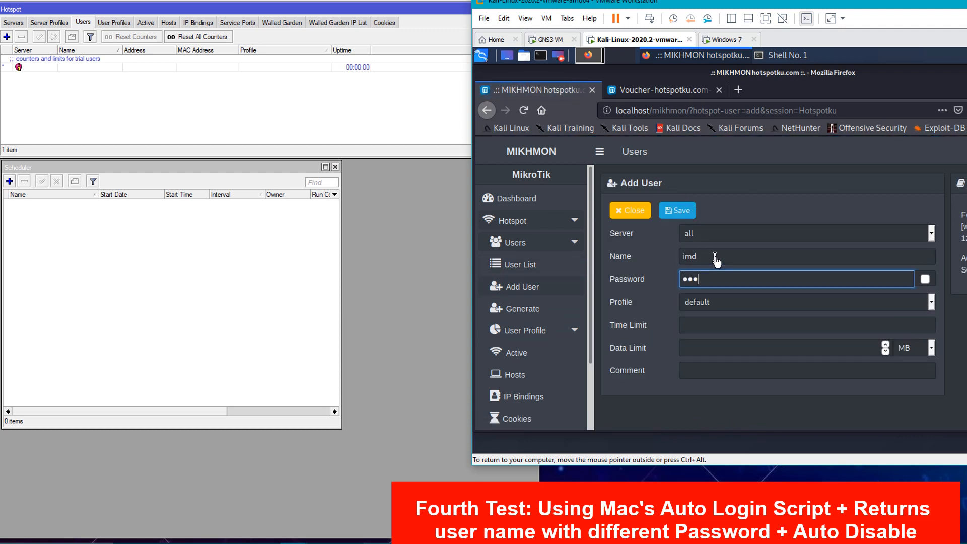
pyautogui.press('Tab')
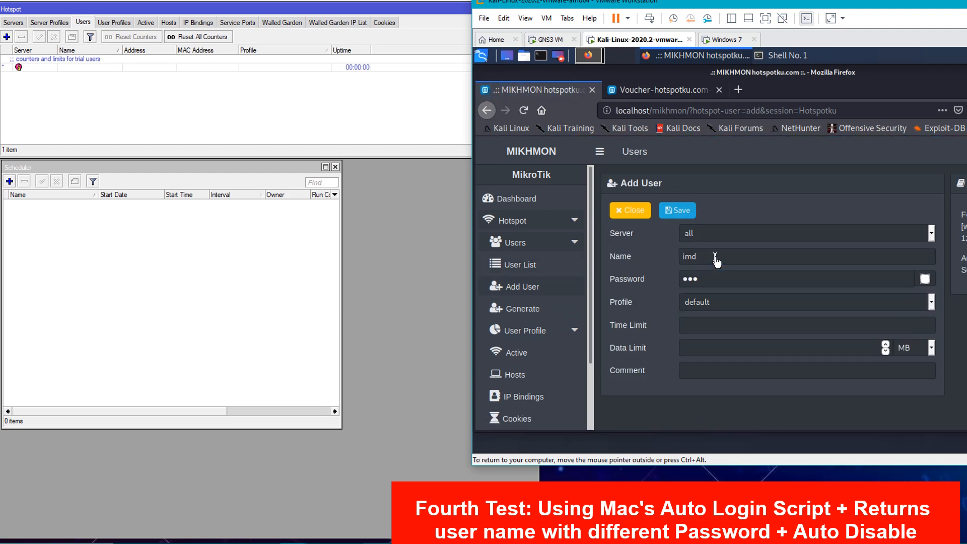
pyautogui.click(740, 303)
pyautogui.click(722, 336)
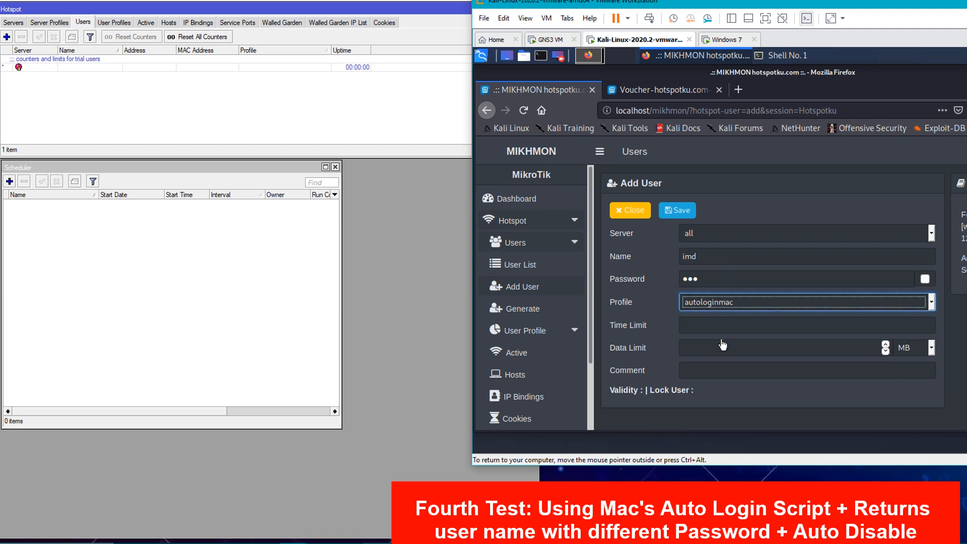
pyautogui.click(677, 210)
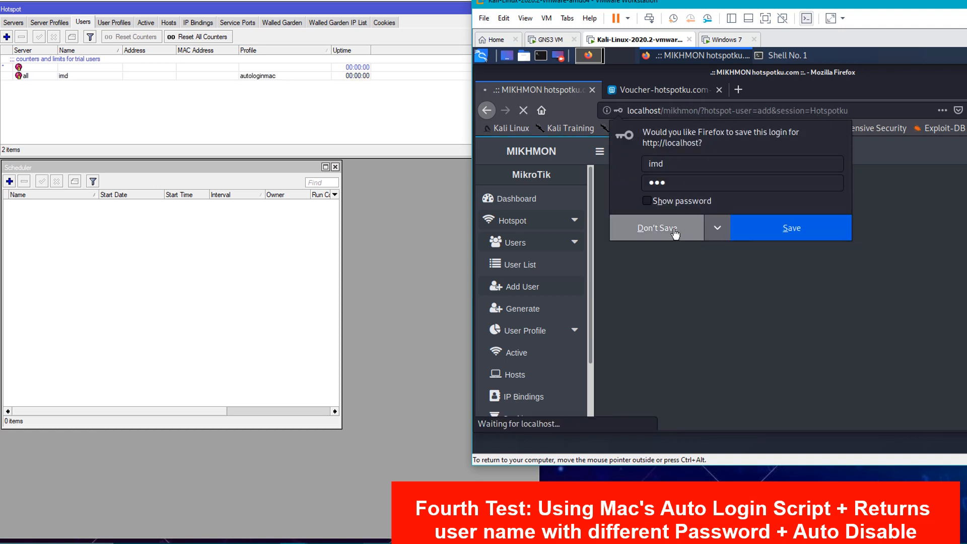
# - Decline the browser prompts, return to the user list and confirm imd in WinBox
pyautogui.click(676, 228)
pyautogui.click(517, 264)
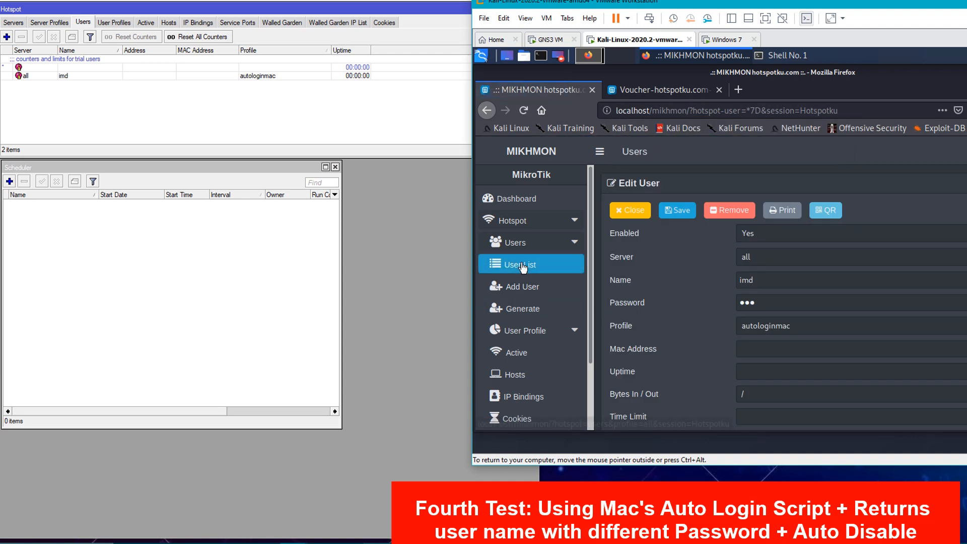
pyautogui.click(671, 230)
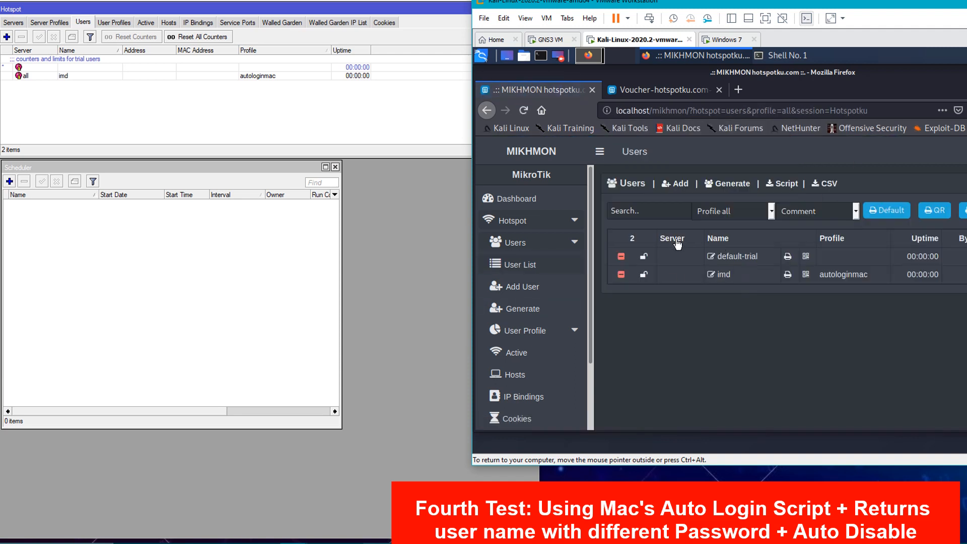
pyautogui.click(66, 76)
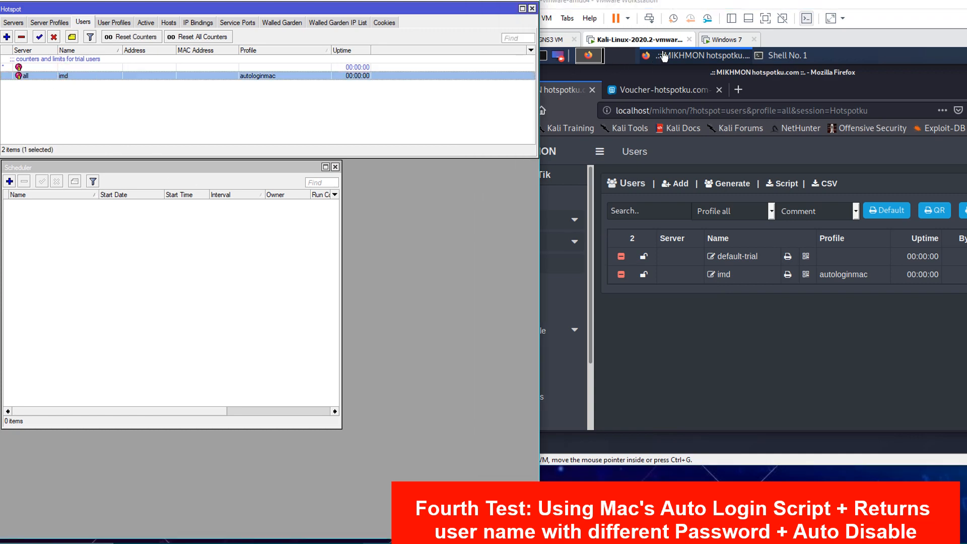
# - Log in to the Windows 7 hotspot page as user imd
pyautogui.click(720, 40)
pyautogui.click(777, 252)
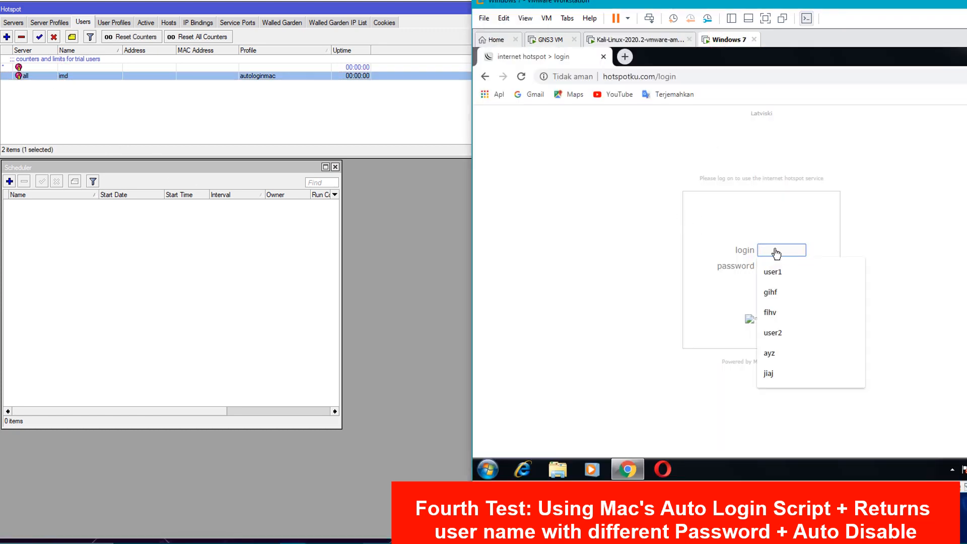
pyautogui.write('imd')
pyautogui.press('Tab')
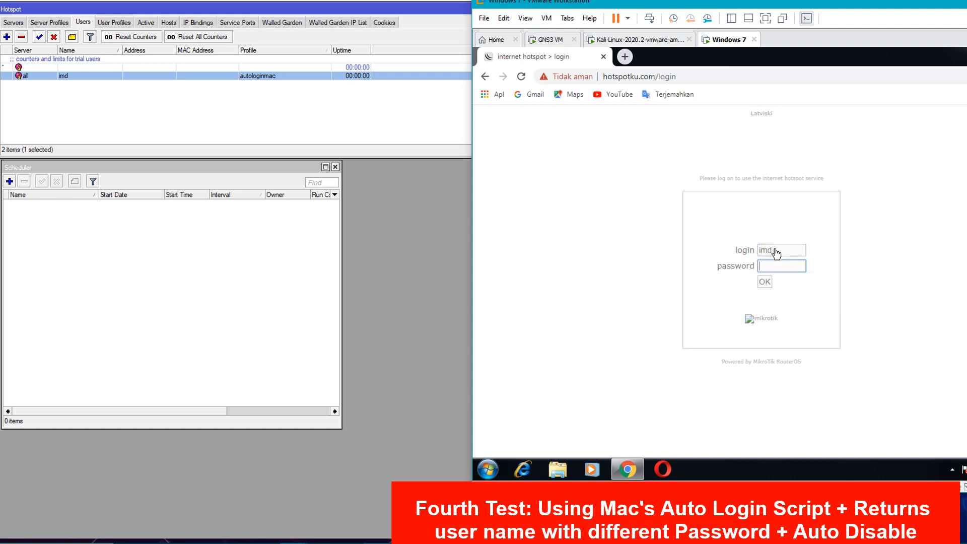
pyautogui.press('Return')
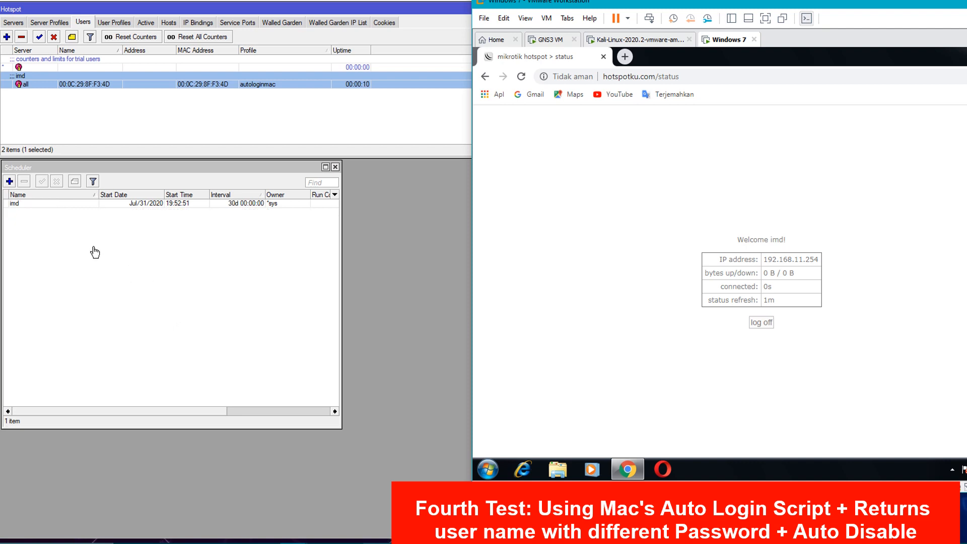
# - Open imd's schedule entry in WinBox and reload the client's hotspot status page
pyautogui.doubleClick(89, 204)
pyautogui.click(726, 217)
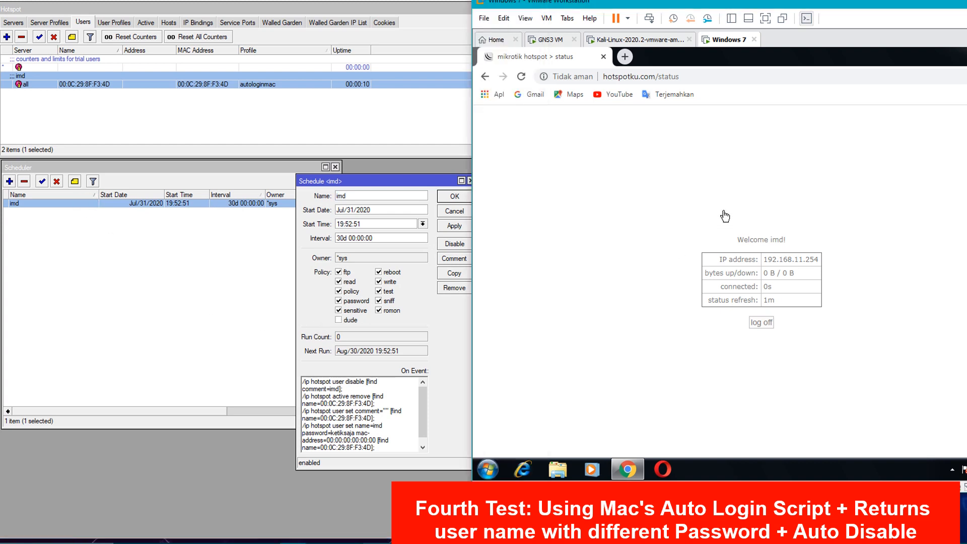
pyautogui.click(522, 76)
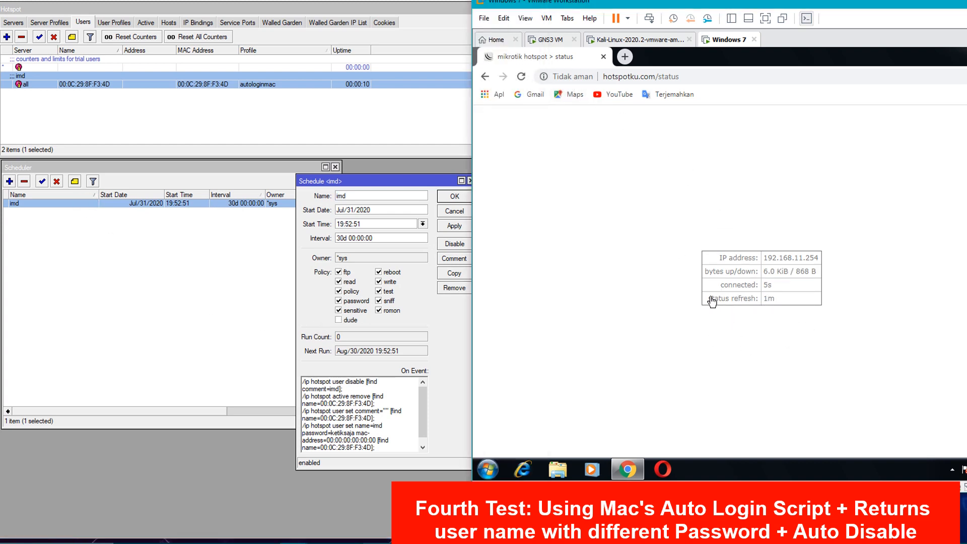
# - Shorten imd's schedule interval from 30d to 00:00:01 and apply it
pyautogui.click(466, 373)
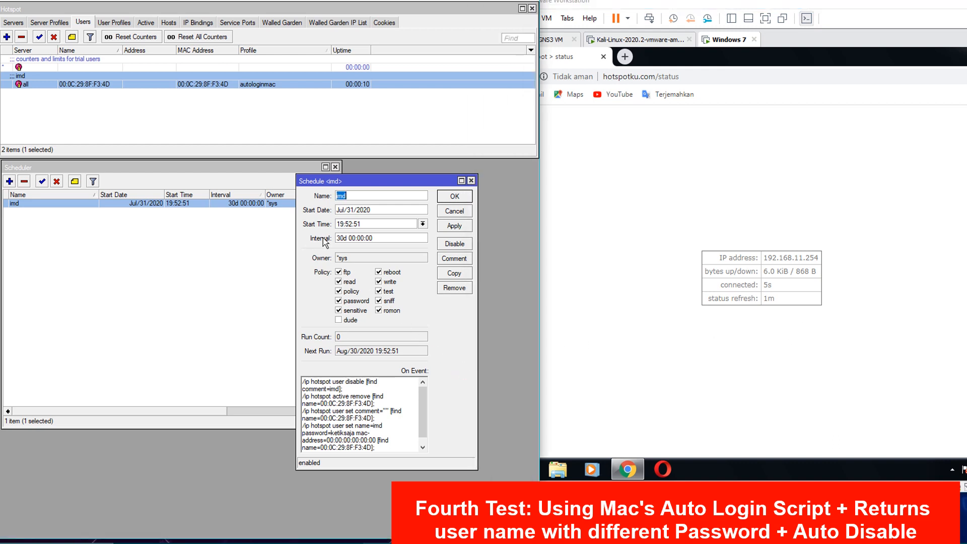
pyautogui.moveTo(350, 238); pyautogui.dragTo(329, 236)
pyautogui.press('BackSpace')
pyautogui.click(378, 237)
pyautogui.press('BackSpace')
pyautogui.write('1')
pyautogui.click(452, 226)
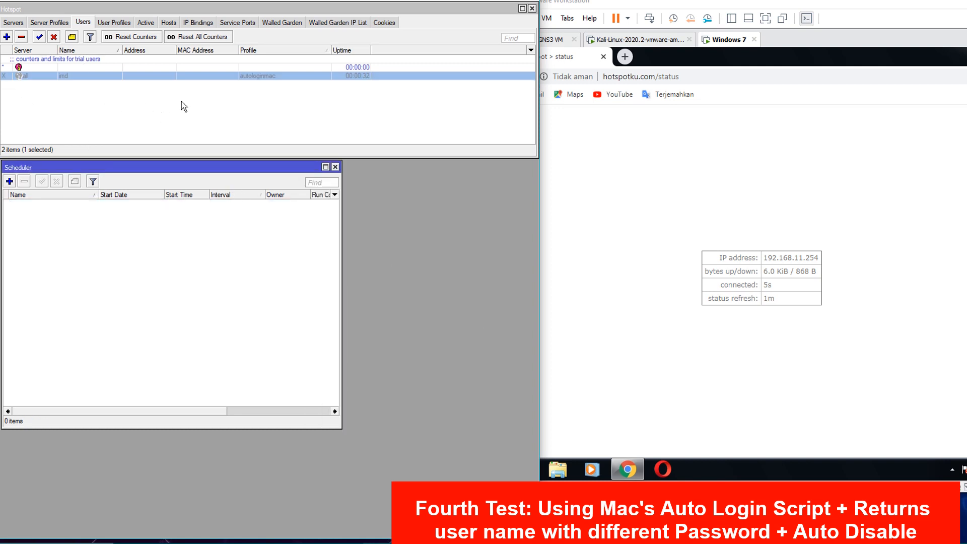
# - Inspect imd's settings, including its reset password, limits and statistics, then close them
pyautogui.doubleClick(89, 80)
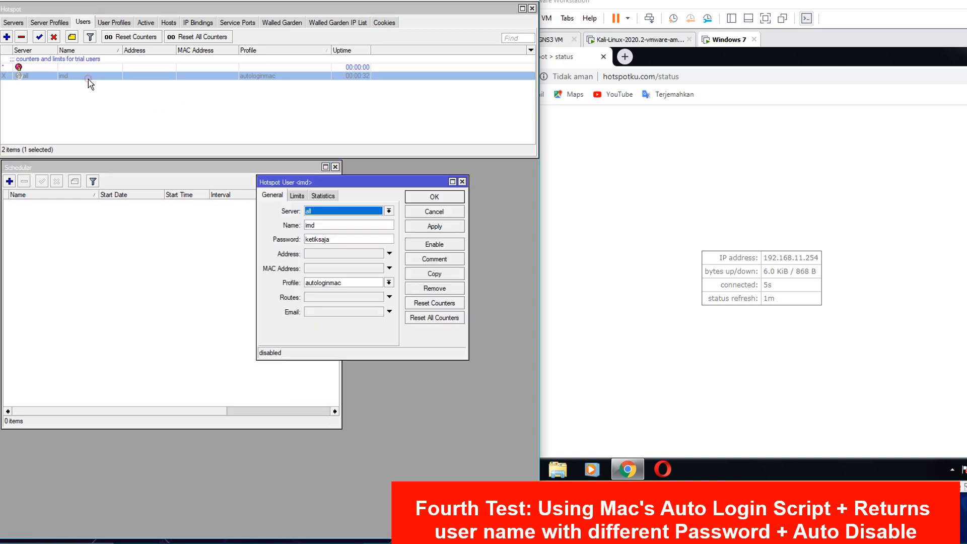
pyautogui.doubleClick(334, 239)
pyautogui.click(336, 239)
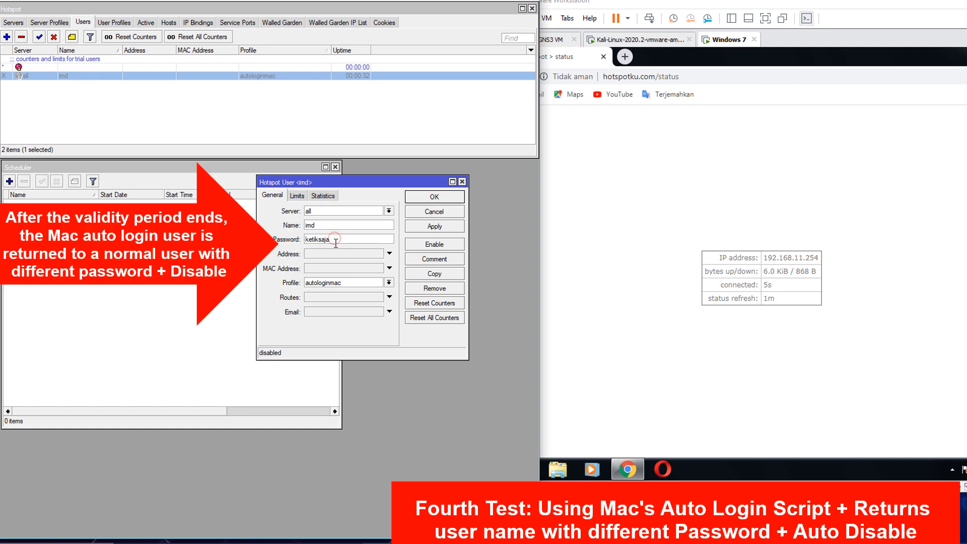
pyautogui.moveTo(317, 225); pyautogui.dragTo(281, 244)
pyautogui.click(319, 225)
pyautogui.click(331, 239)
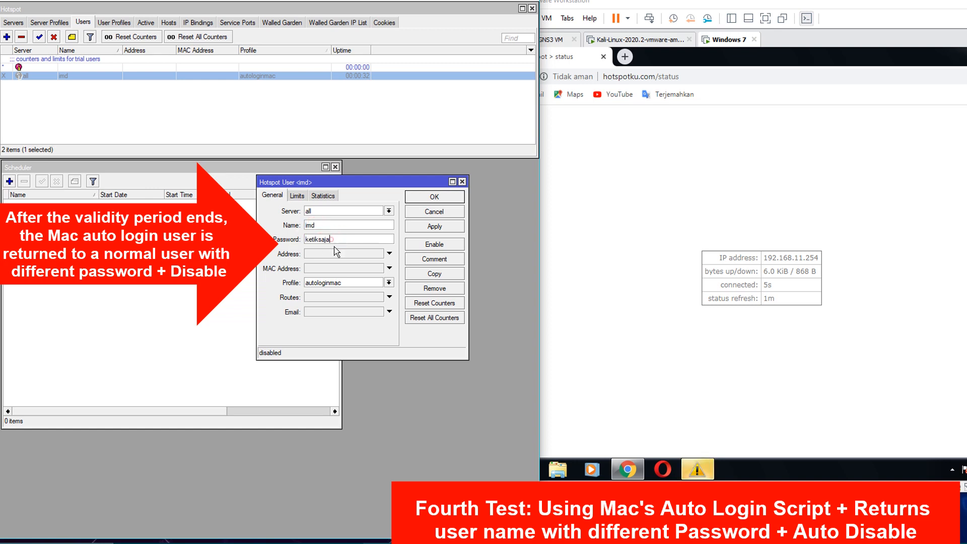
pyautogui.click(297, 196)
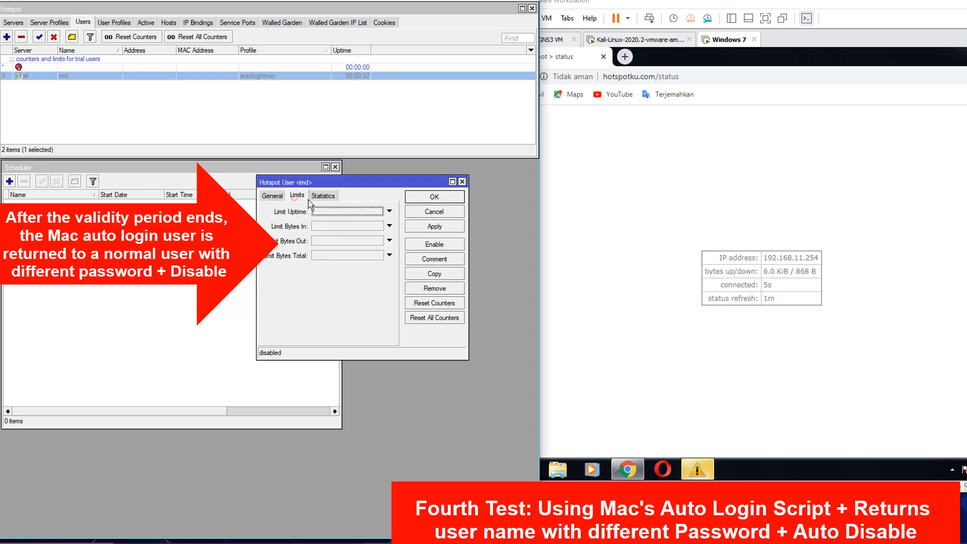
pyautogui.click(321, 196)
pyautogui.click(274, 195)
pyautogui.click(454, 230)
# - Remove user imd from WinBox's hotspot users, leaving one entry
pyautogui.click(436, 198)
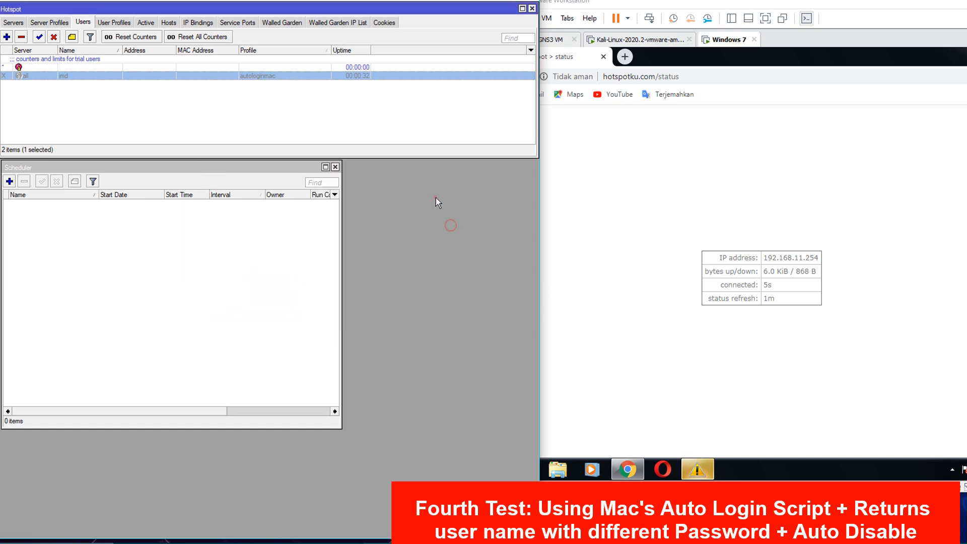
pyautogui.click(23, 39)
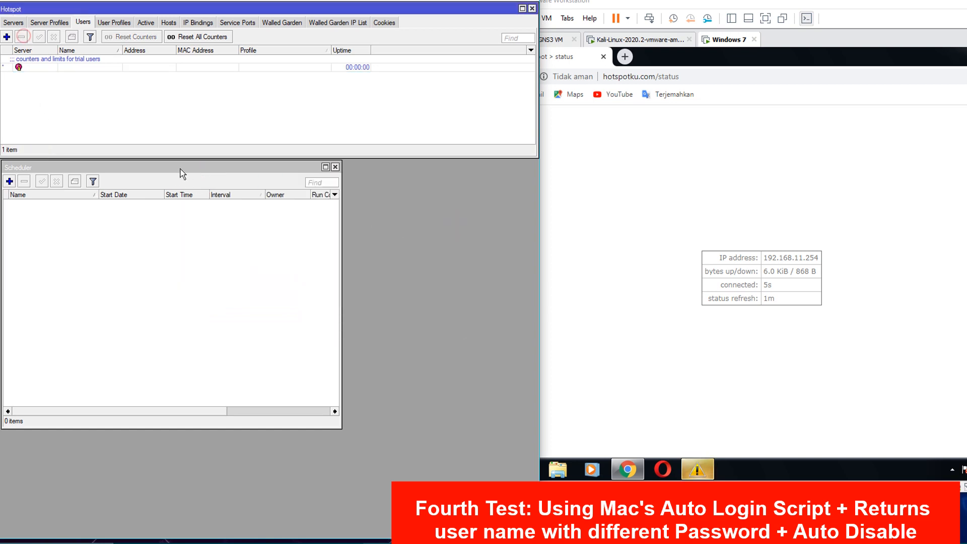
pyautogui.click(615, 210)
pyautogui.click(376, 543)
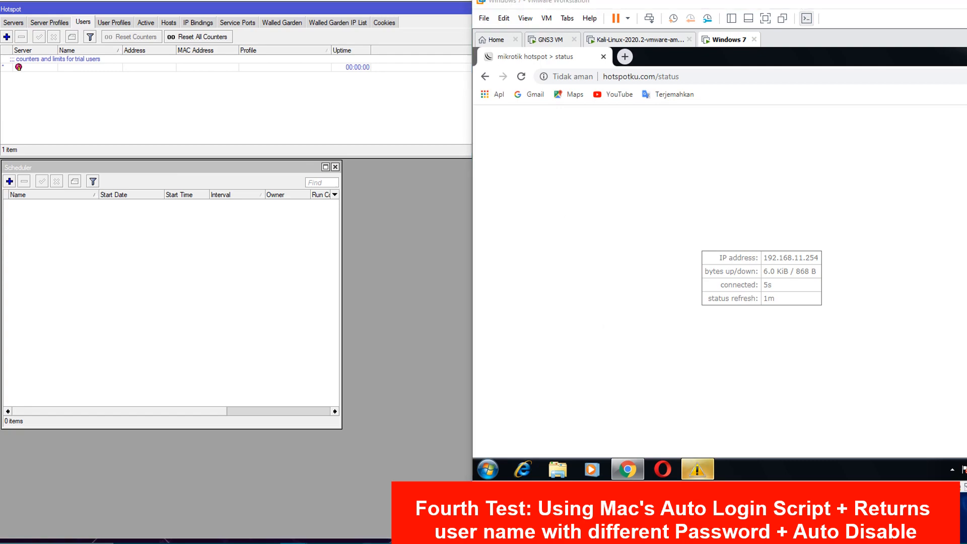
# - Scroll to the Halaman Isolir section and highlight its heading and expired-profile note
pyautogui.scroll(3, 337, 327)
pyautogui.scroll(5, 337, 326)
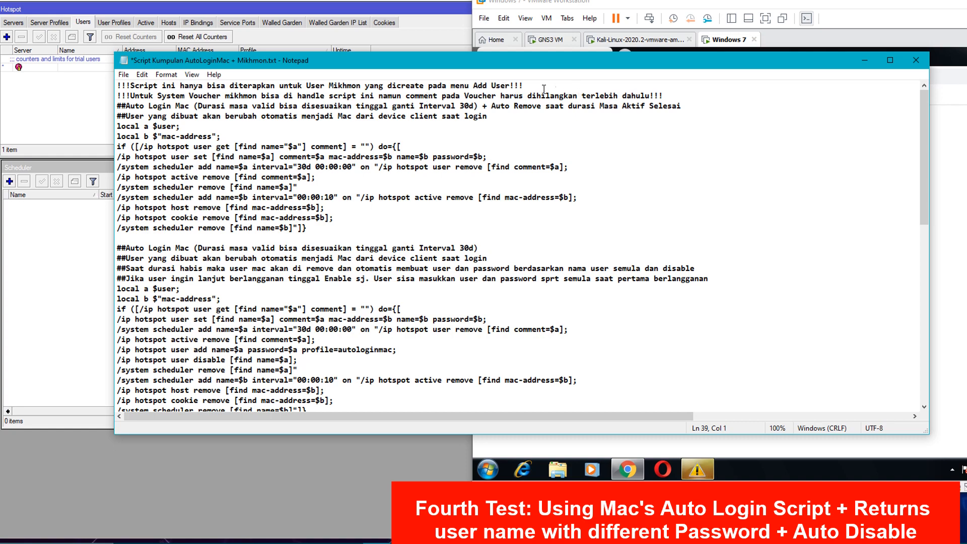
pyautogui.scroll(-13, 497, 275)
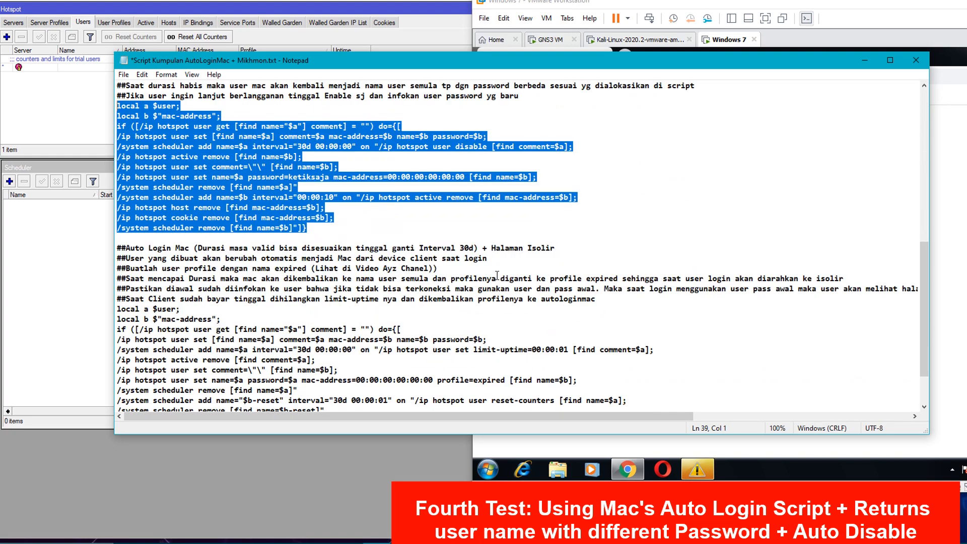
pyautogui.scroll(-1, 497, 275)
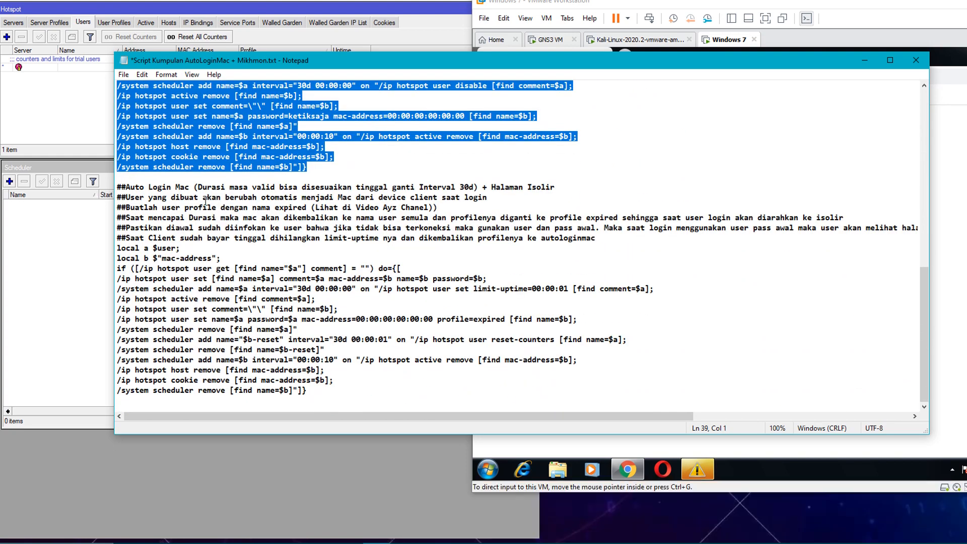
pyautogui.click(185, 207)
pyautogui.click(354, 207)
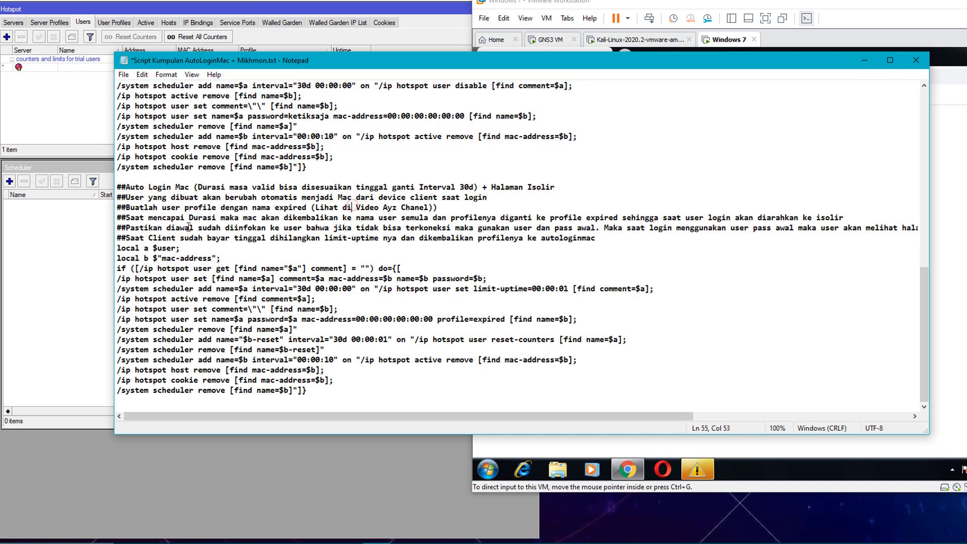
pyautogui.click(490, 189)
pyautogui.hotkey('shift', 'End')
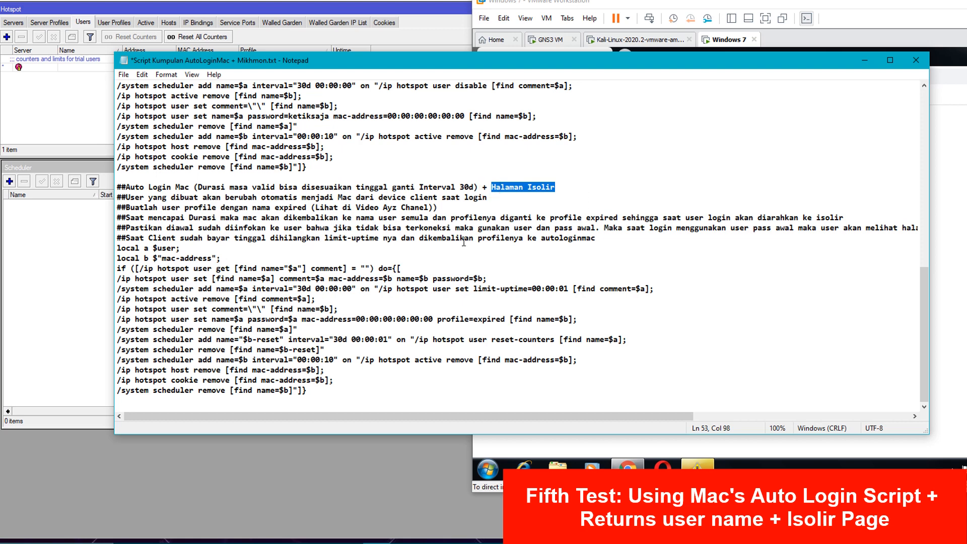
pyautogui.click(287, 224)
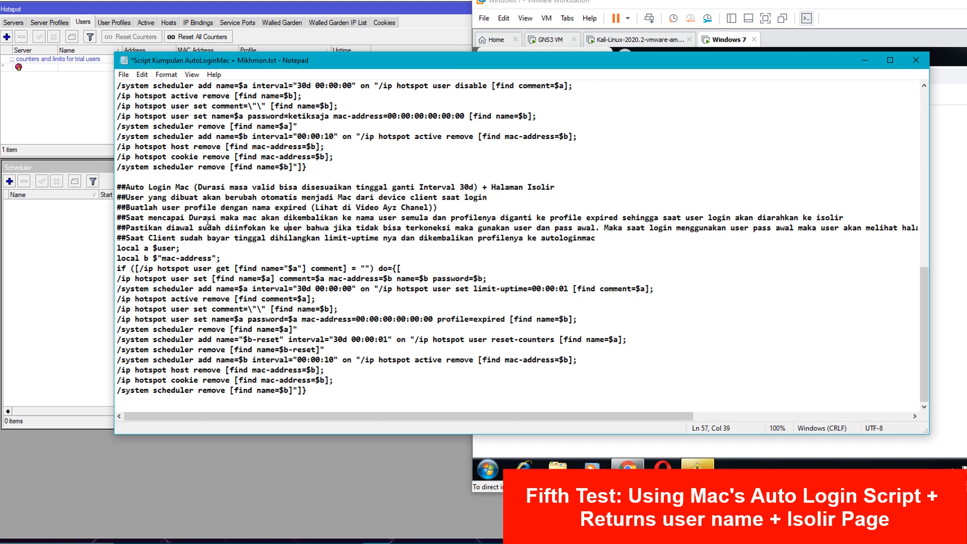
# - Highlight the duration wording, the 30d interval and the note on creating an expired profile
pyautogui.moveTo(207, 220); pyautogui.dragTo(262, 221)
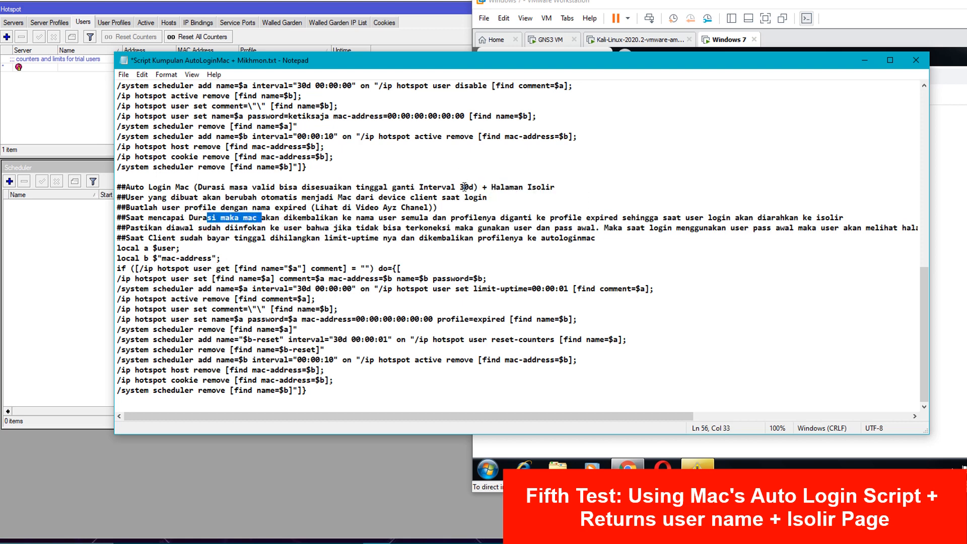
pyautogui.moveTo(459, 187); pyautogui.dragTo(557, 190)
pyautogui.click(306, 228)
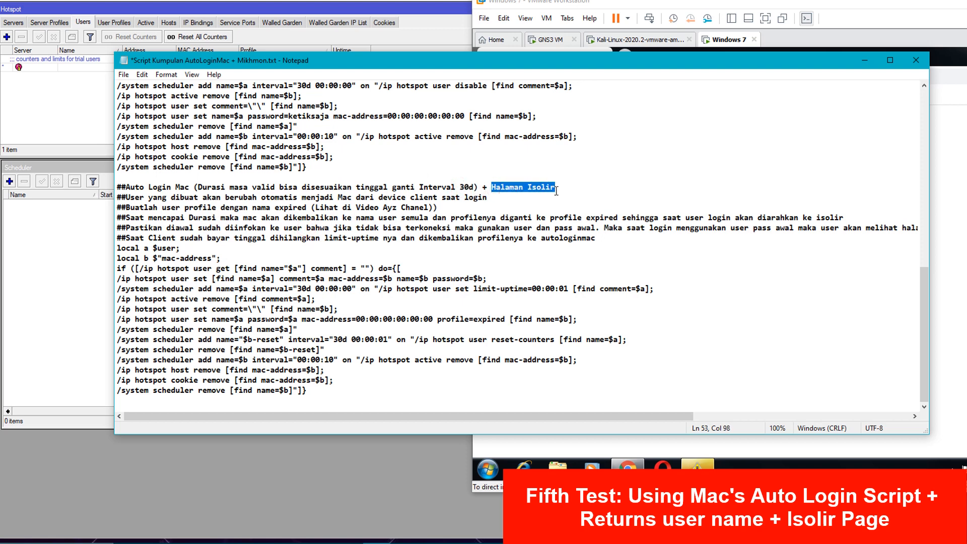
pyautogui.click(442, 228)
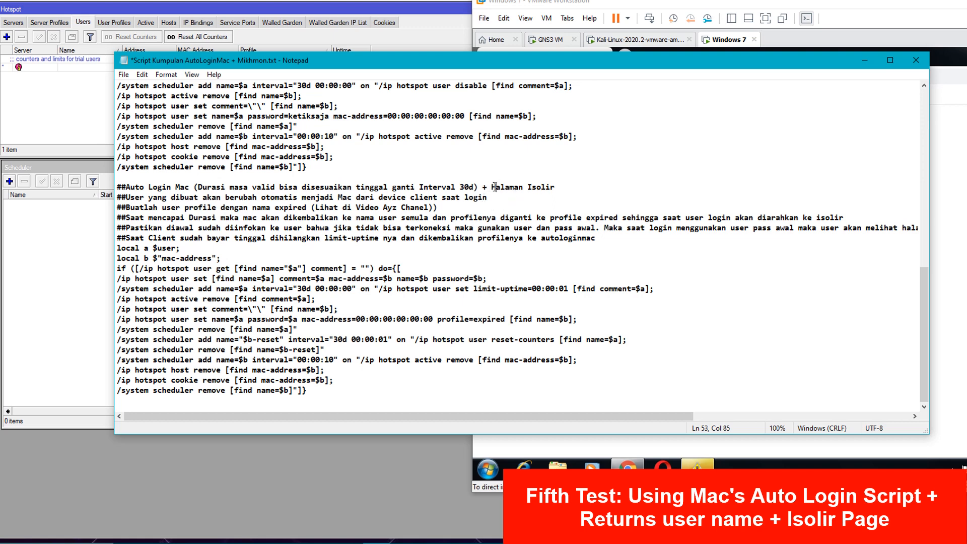
pyautogui.moveTo(495, 187); pyautogui.dragTo(556, 188)
pyautogui.click(532, 219)
pyautogui.moveTo(131, 207); pyautogui.dragTo(309, 204)
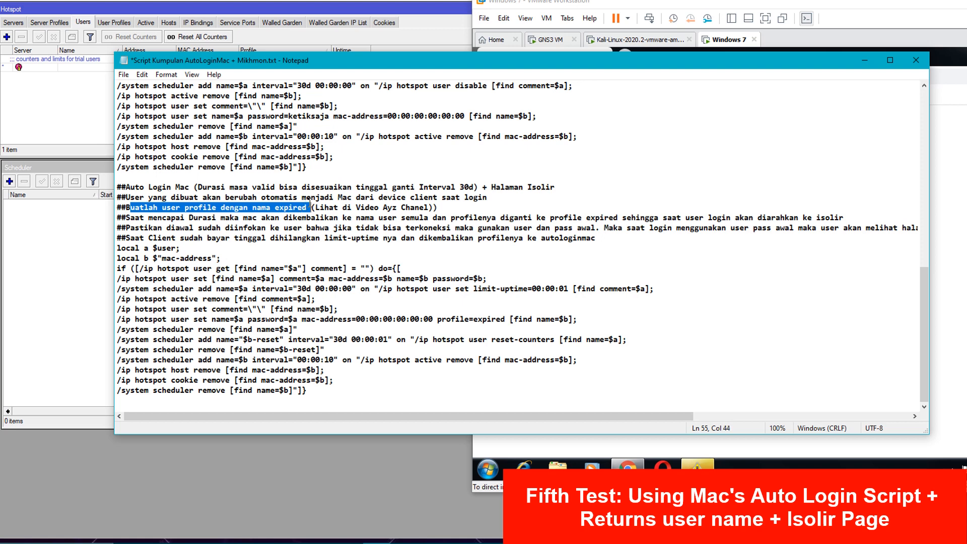
pyautogui.click(309, 203)
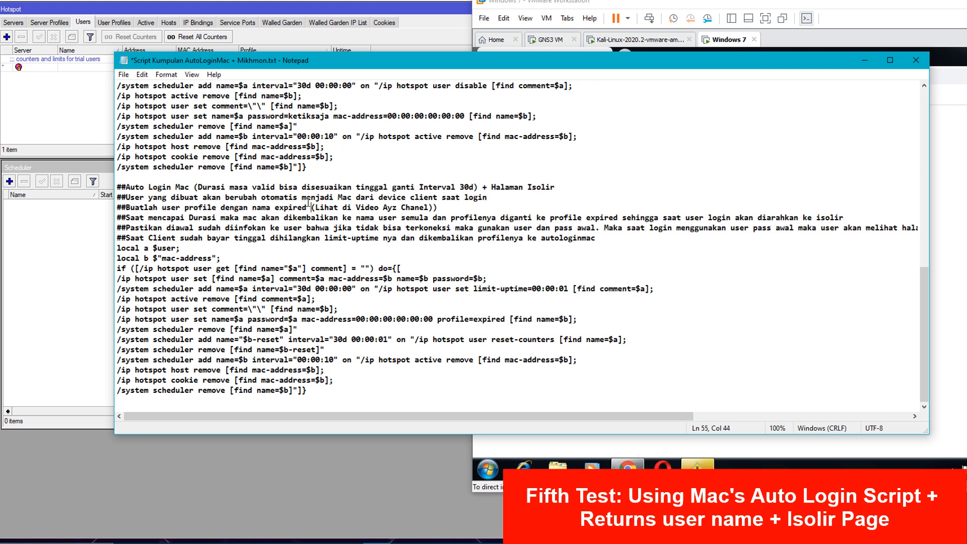
# - Point out the profile name expired, then select the script from local a $user to its end
pyautogui.moveTo(271, 207); pyautogui.dragTo(313, 208)
pyautogui.click(311, 227)
pyautogui.moveTo(314, 397); pyautogui.dragTo(115, 247)
pyautogui.rightClick(151, 271)
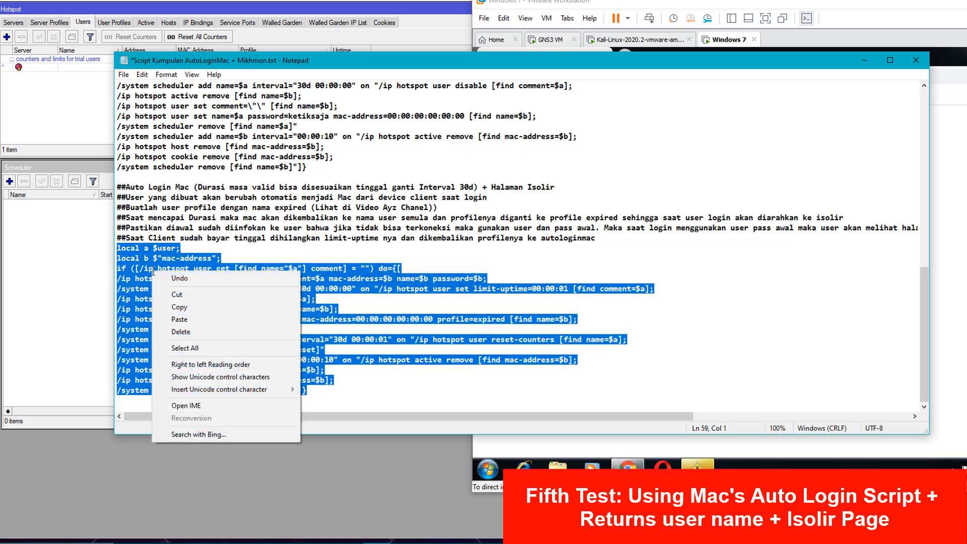
# - Add a hotspot user profile named expired in WinBox
pyautogui.click(60, 119)
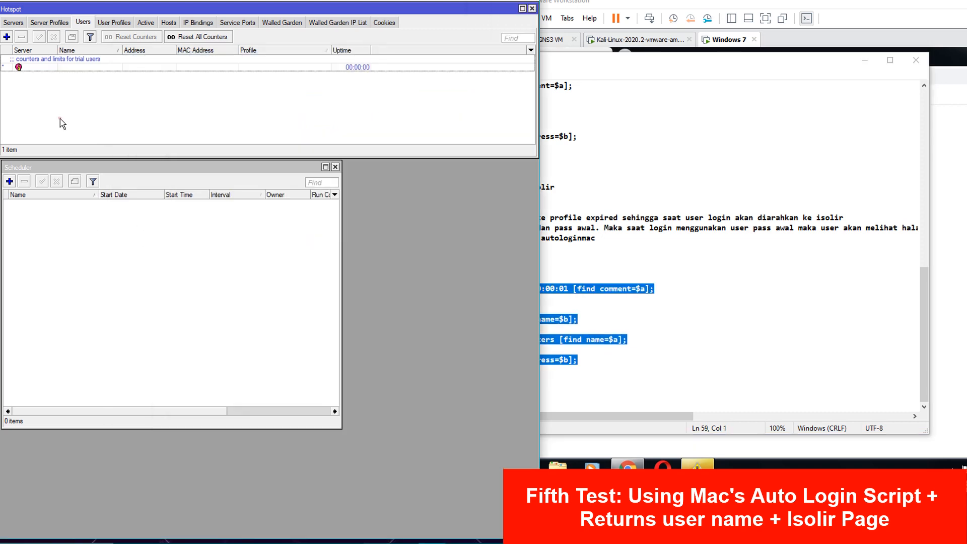
pyautogui.click(105, 22)
pyautogui.click(7, 37)
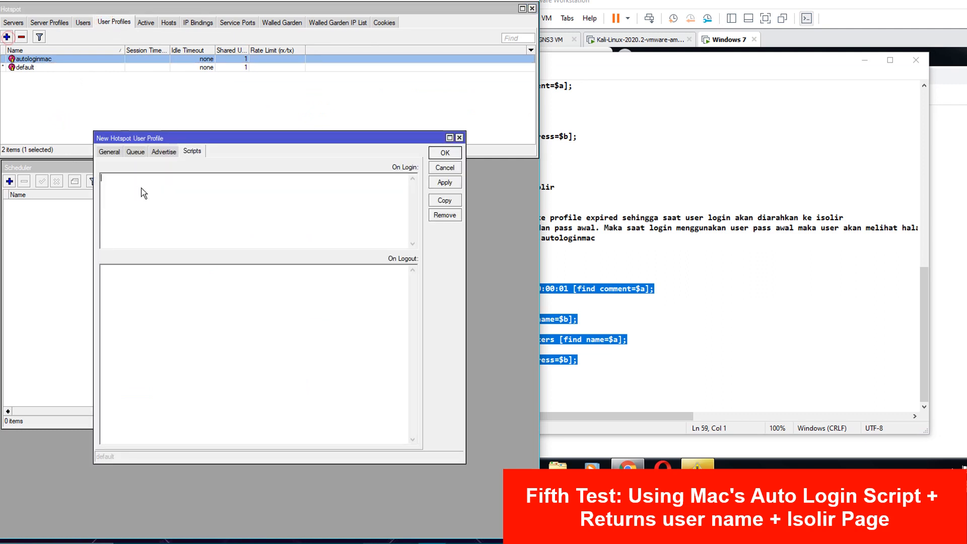
pyautogui.click(108, 152)
pyautogui.write('expired')
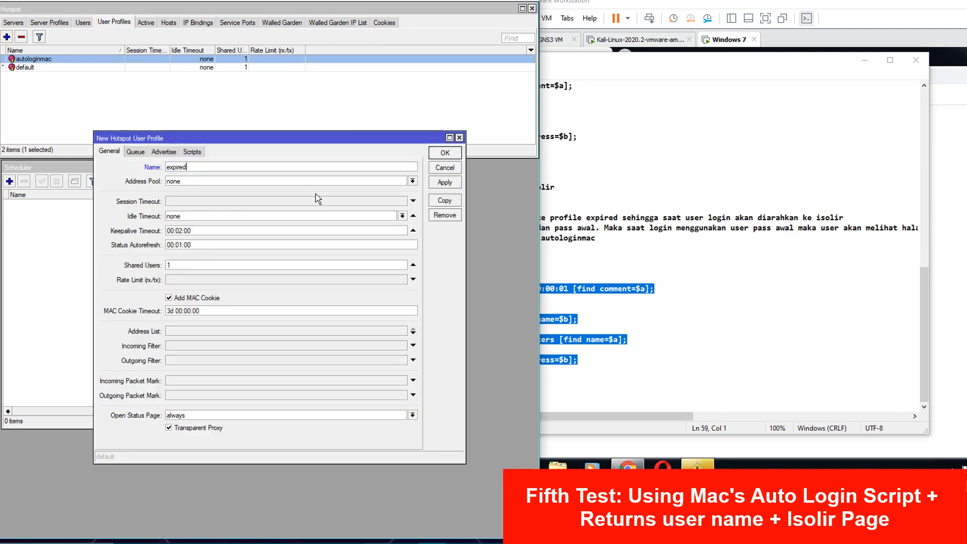
pyautogui.click(446, 153)
# - Compare the expired profile with profile=expired in the Notepad script
pyautogui.click(695, 175)
pyautogui.moveTo(517, 60); pyautogui.dragTo(687, 90)
pyautogui.click(51, 75)
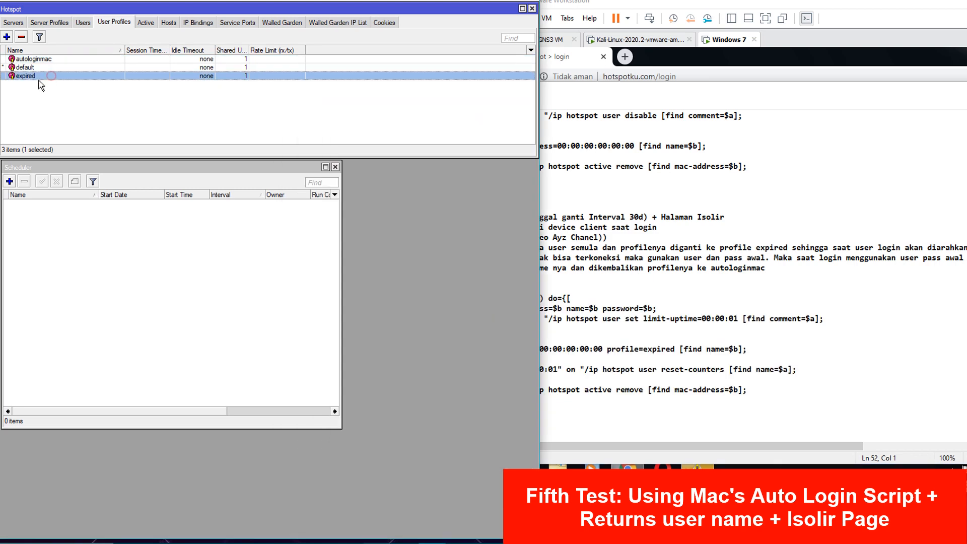
pyautogui.click(604, 370)
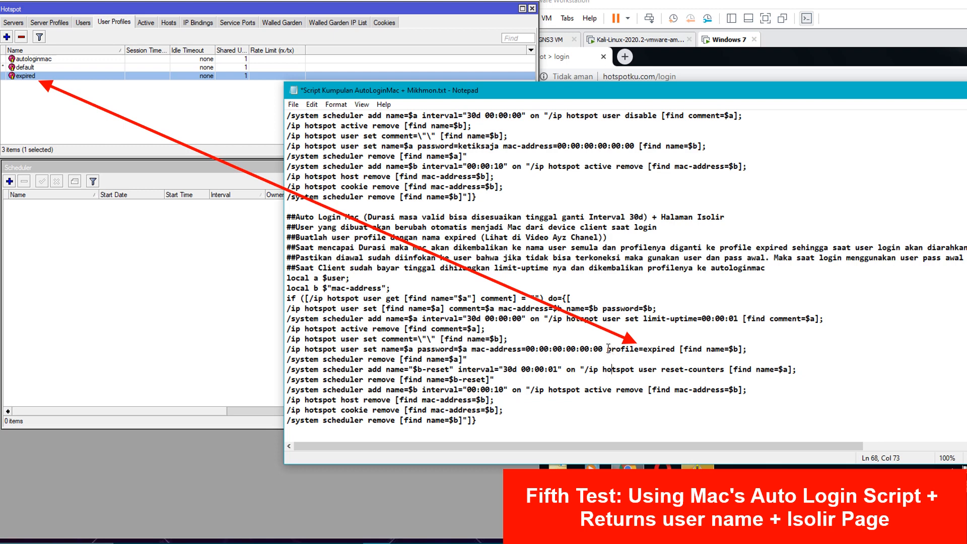
pyautogui.moveTo(609, 349); pyautogui.dragTo(677, 351)
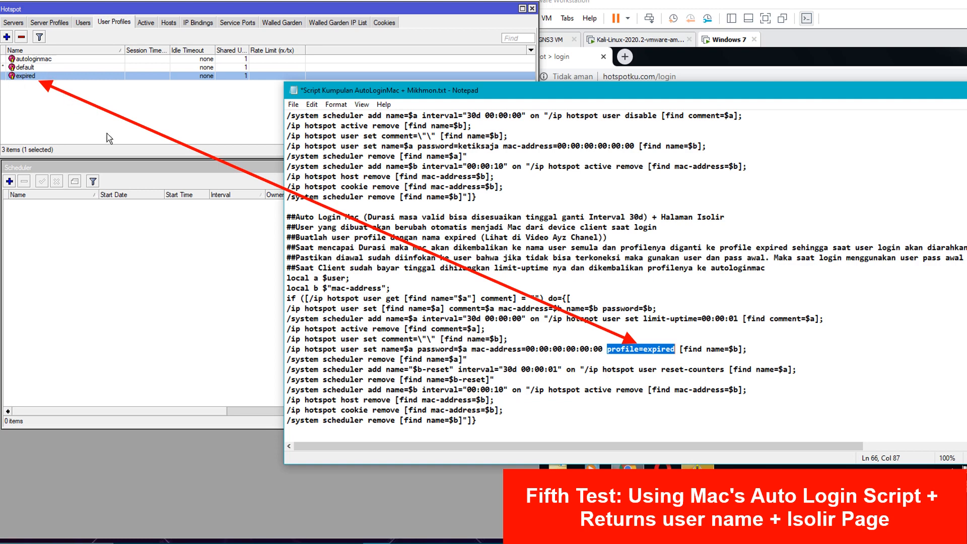
# - Remove the expired profile, leaving autologinmac and default
pyautogui.click(159, 116)
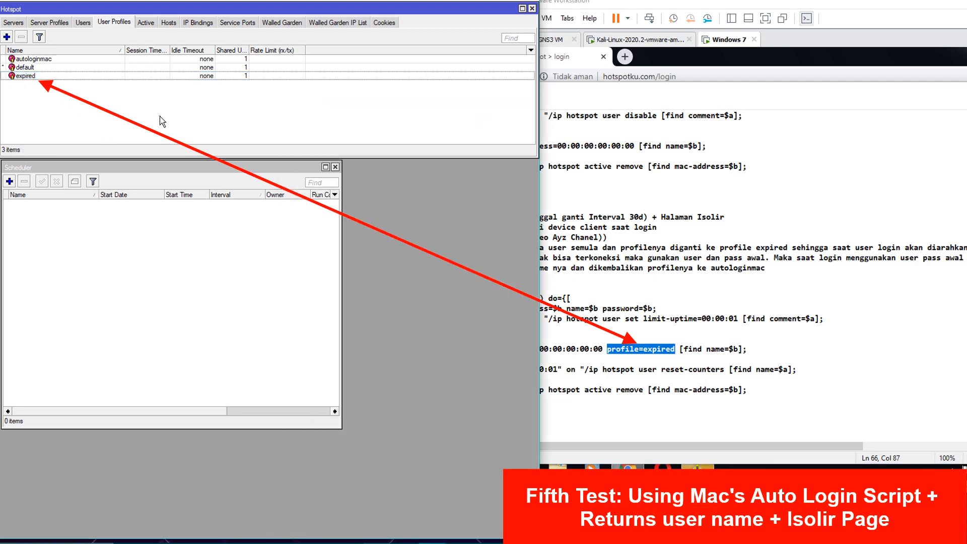
pyautogui.click(92, 76)
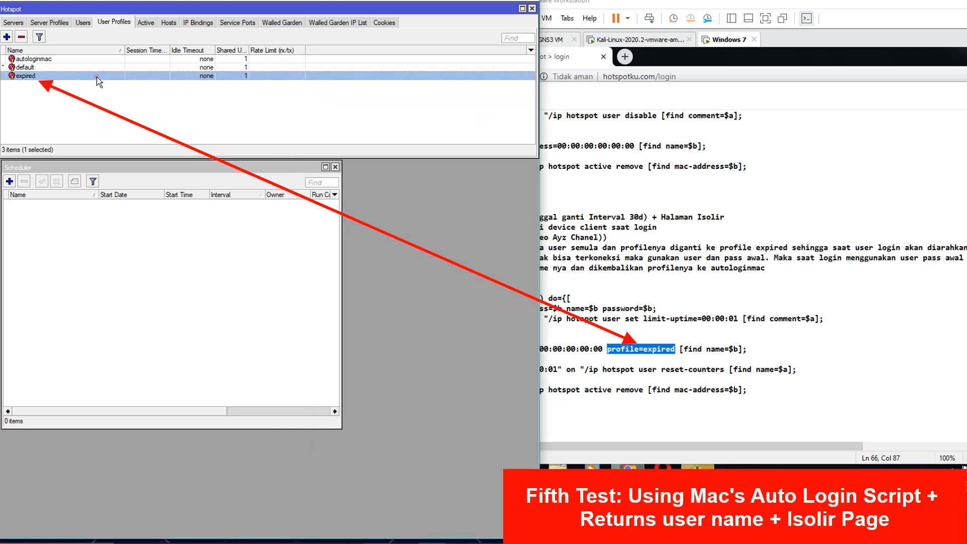
pyautogui.click(22, 37)
pyautogui.click(848, 43)
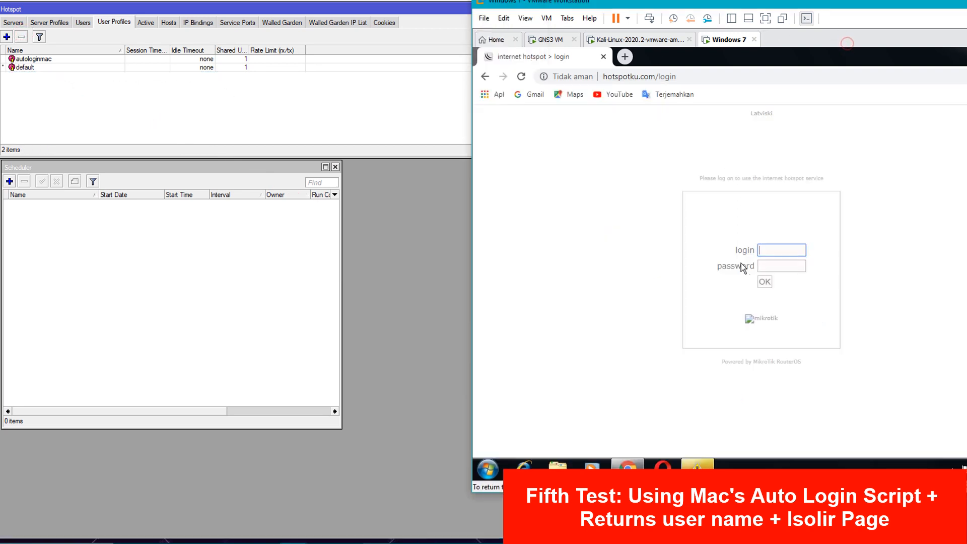
pyautogui.click(623, 40)
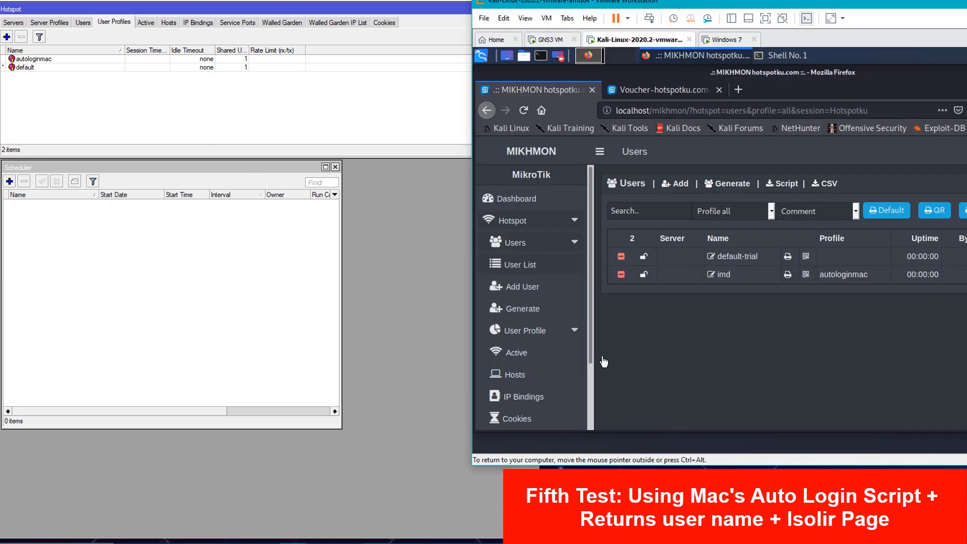
# - Add a Mikhmon user profile named expired with Expired Mode None and verify it in WinBox
pyautogui.click(530, 337)
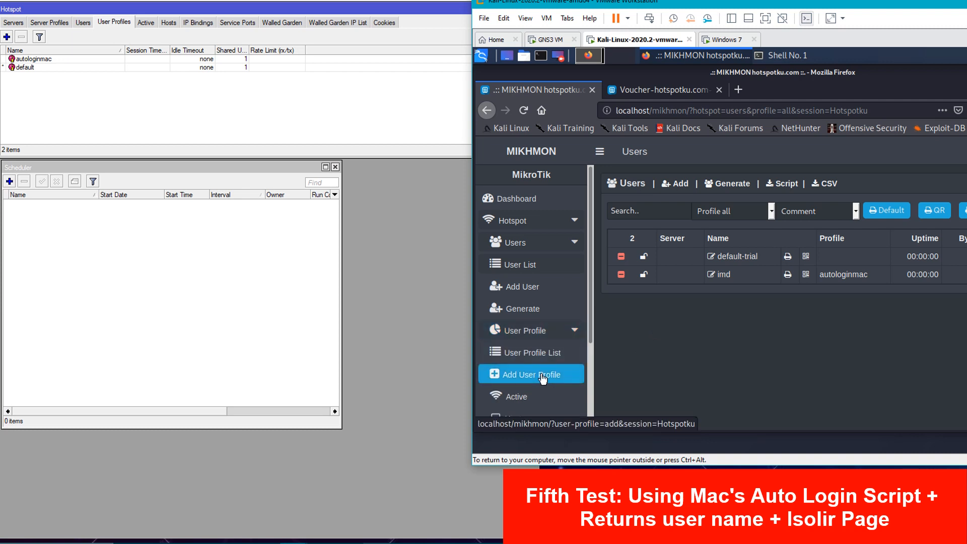
pyautogui.click(547, 373)
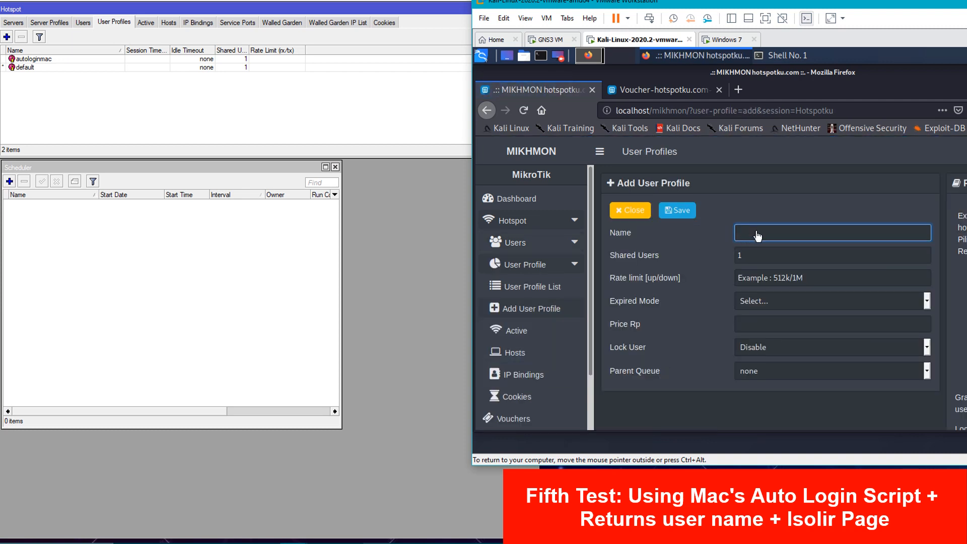
pyautogui.write('expired')
pyautogui.click(673, 213)
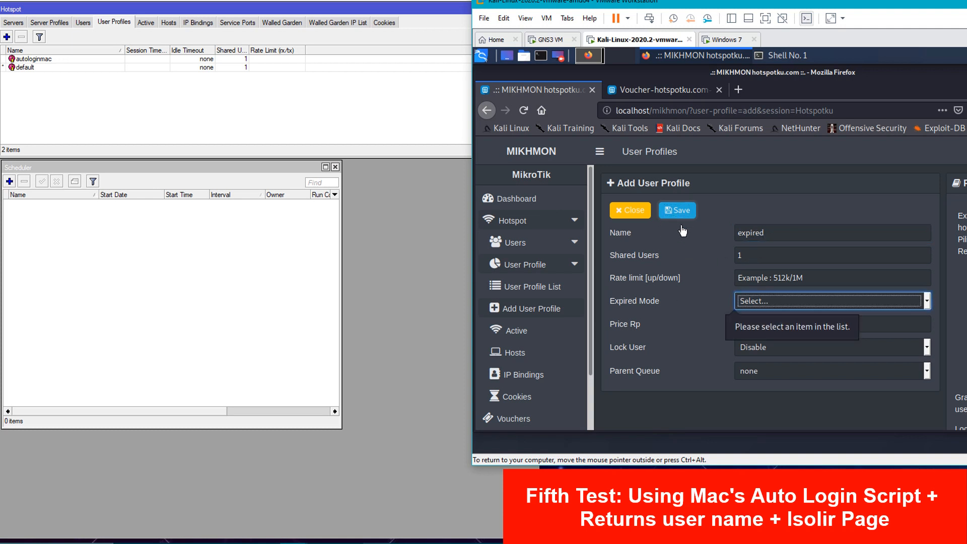
pyautogui.click(767, 305)
pyautogui.click(751, 334)
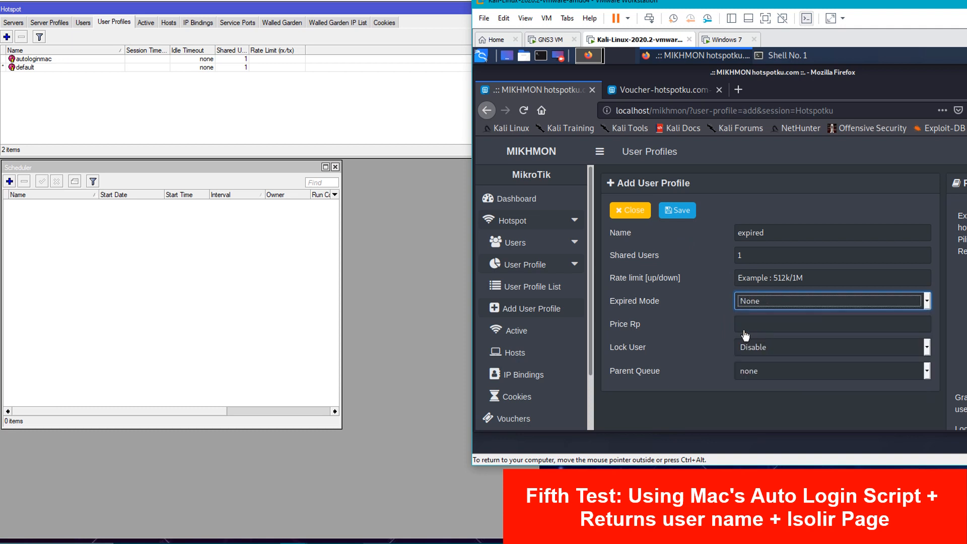
pyautogui.click(688, 216)
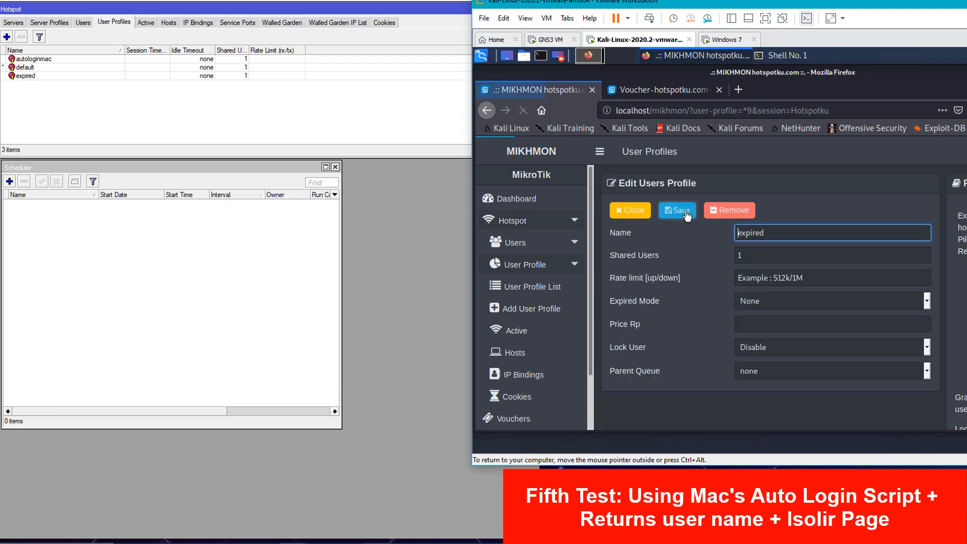
pyautogui.click(71, 76)
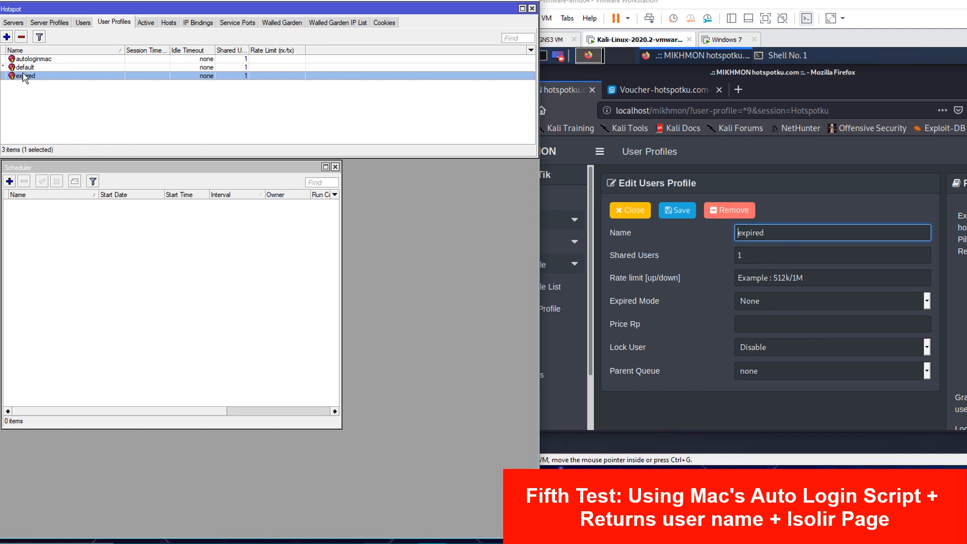
# - Copy the MAC auto-login script from the Notepad notes
pyautogui.click(682, 412)
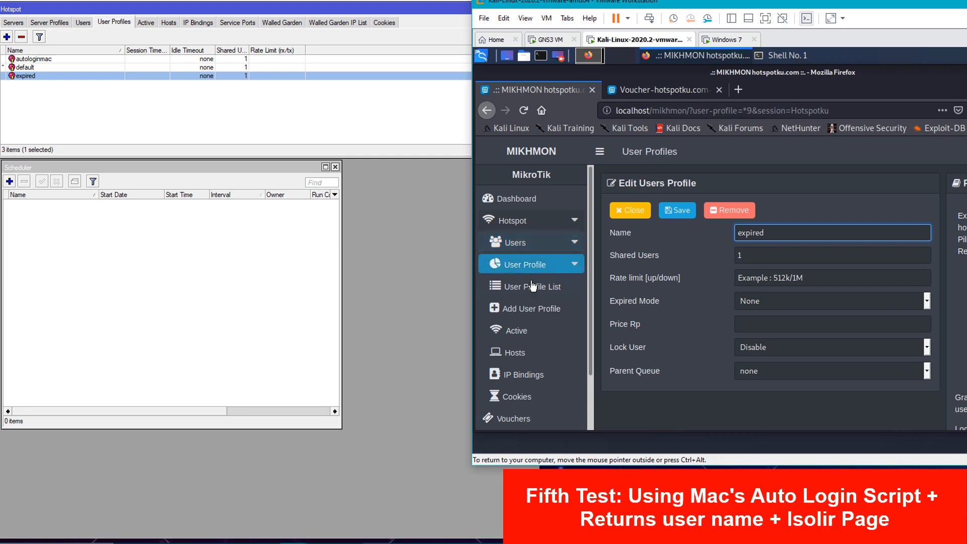
pyautogui.click(530, 243)
pyautogui.click(526, 288)
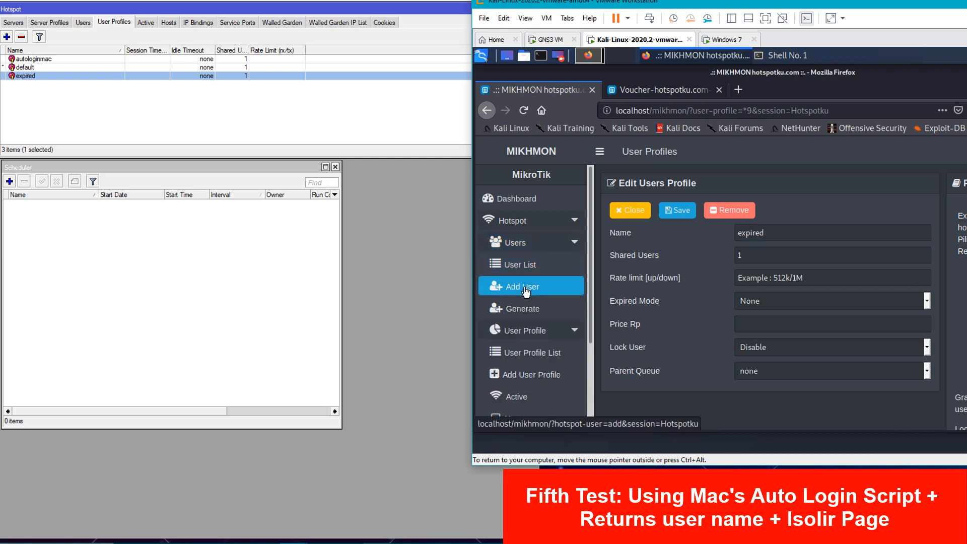
pyautogui.click(381, 543)
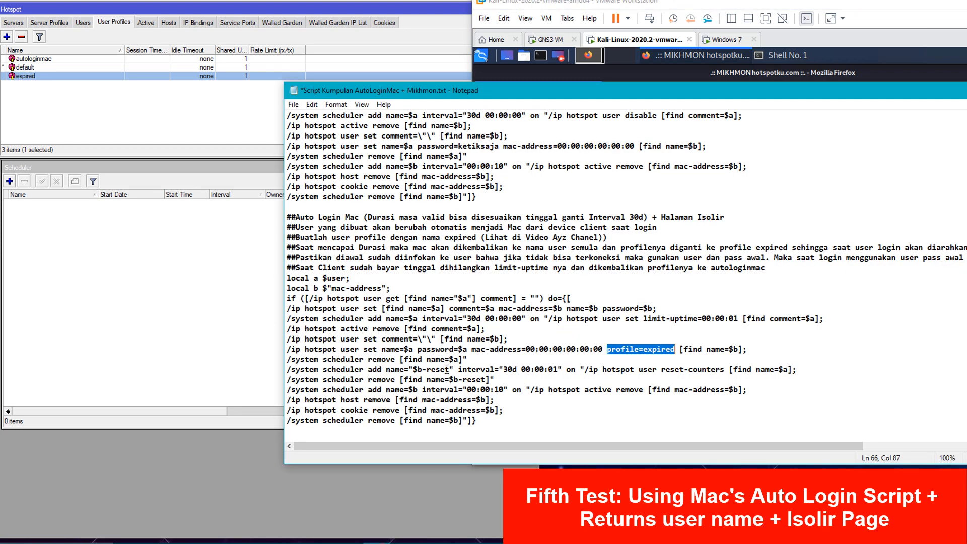
pyautogui.moveTo(477, 421); pyautogui.dragTo(288, 277)
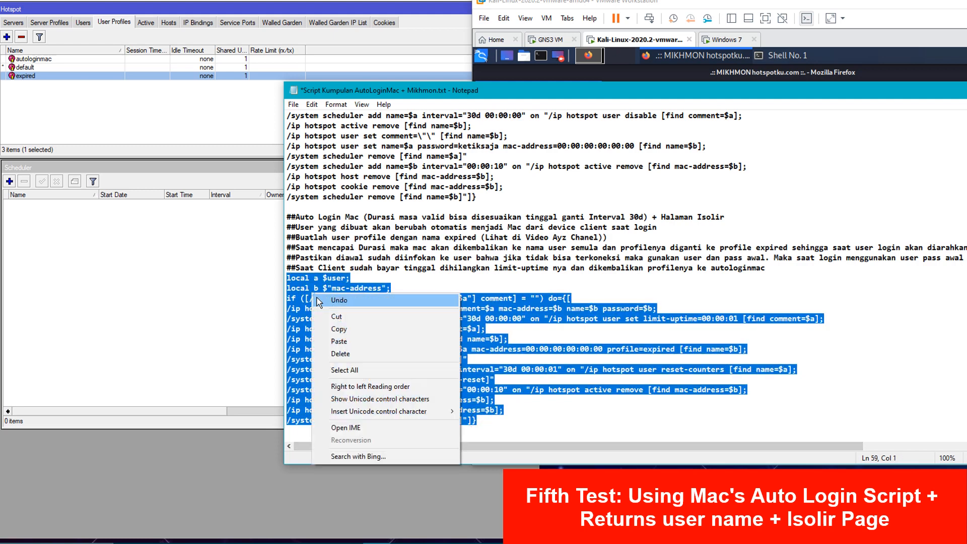
pyautogui.click(342, 330)
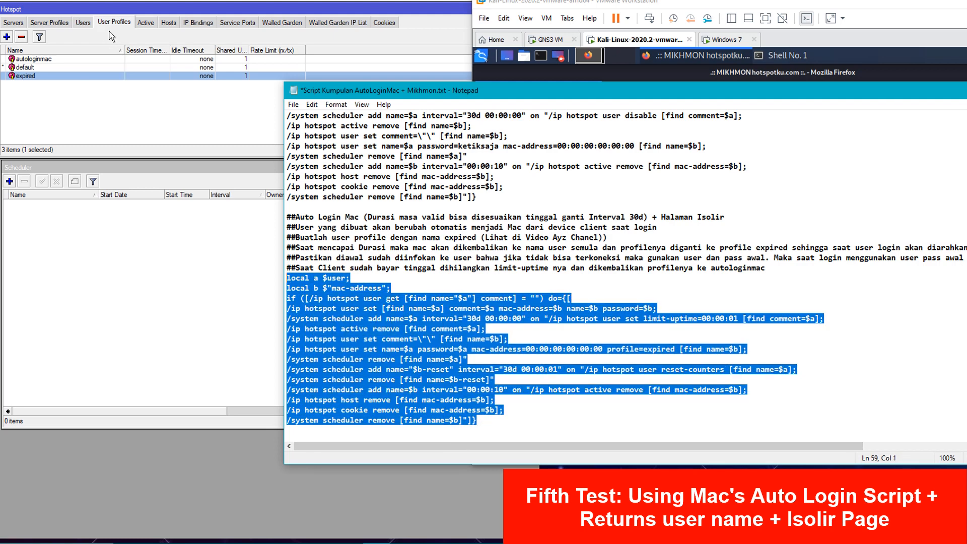
# - Replace the autologinmac profile's On Login script with the copied script and save
pyautogui.click(63, 78)
pyautogui.doubleClick(52, 59)
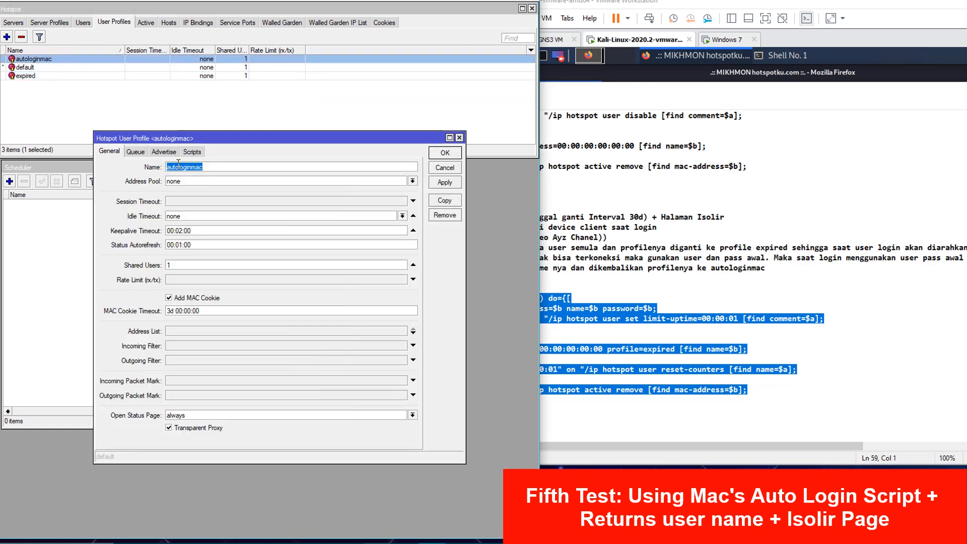
pyautogui.click(192, 153)
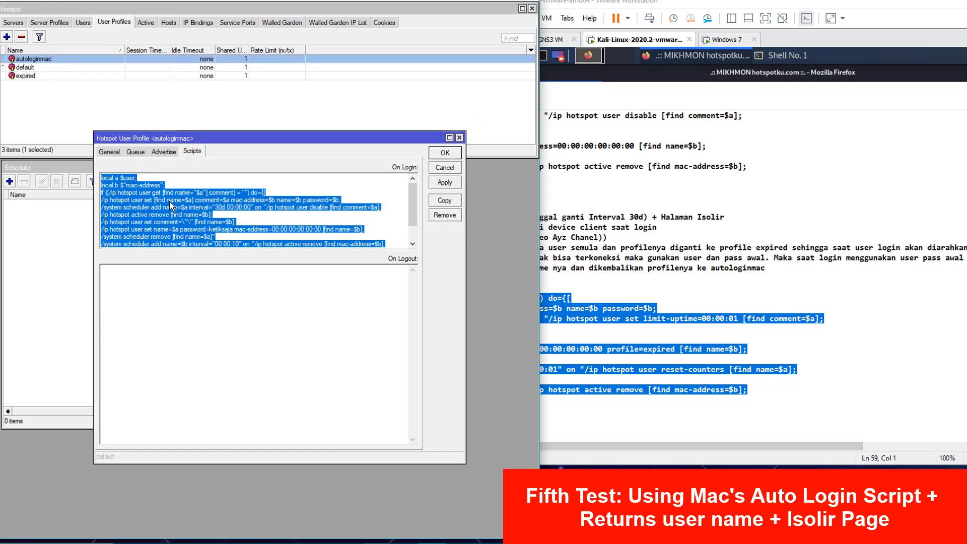
pyautogui.press('Delete')
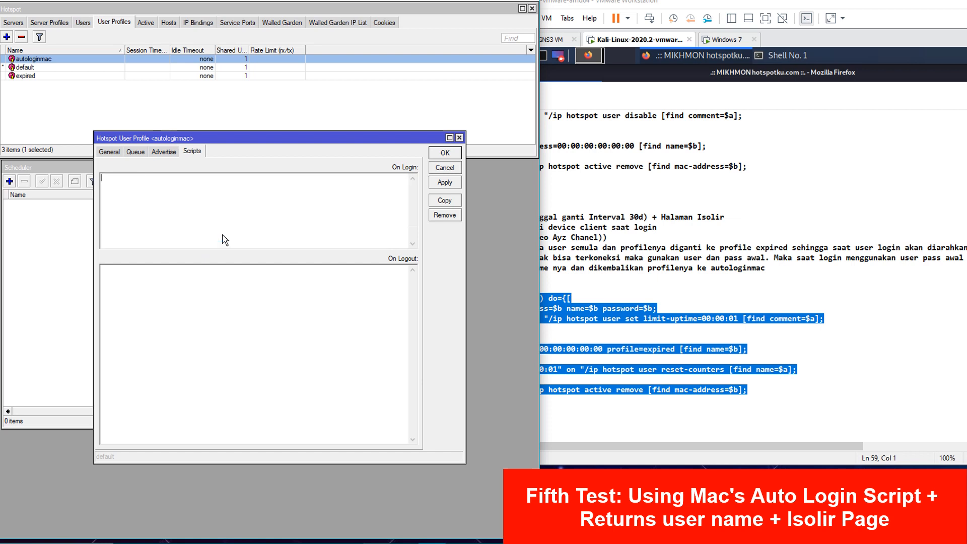
pyautogui.hotkey('ctrl', 'v')
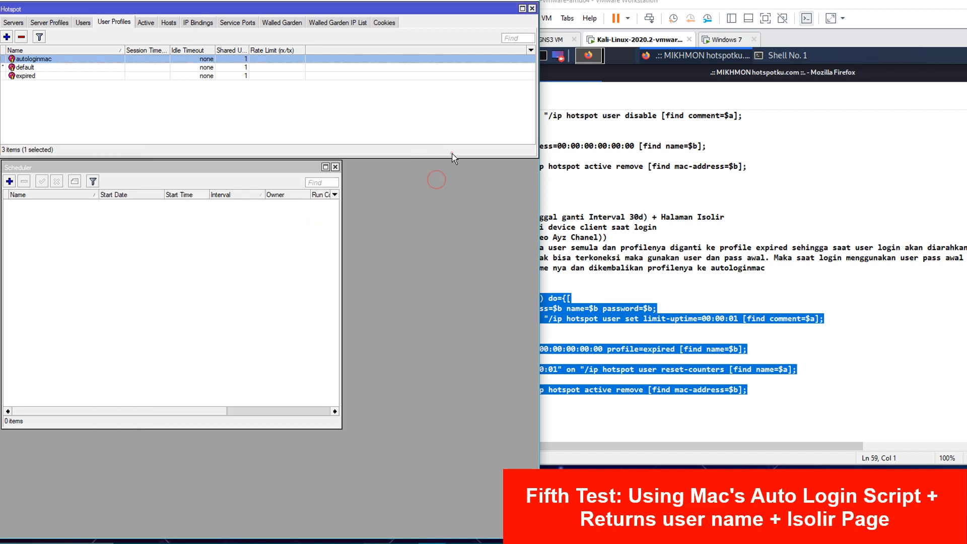
pyautogui.click(451, 152)
pyautogui.click(682, 208)
# - Move the script notes window aside and minimize it
pyautogui.click(797, 41)
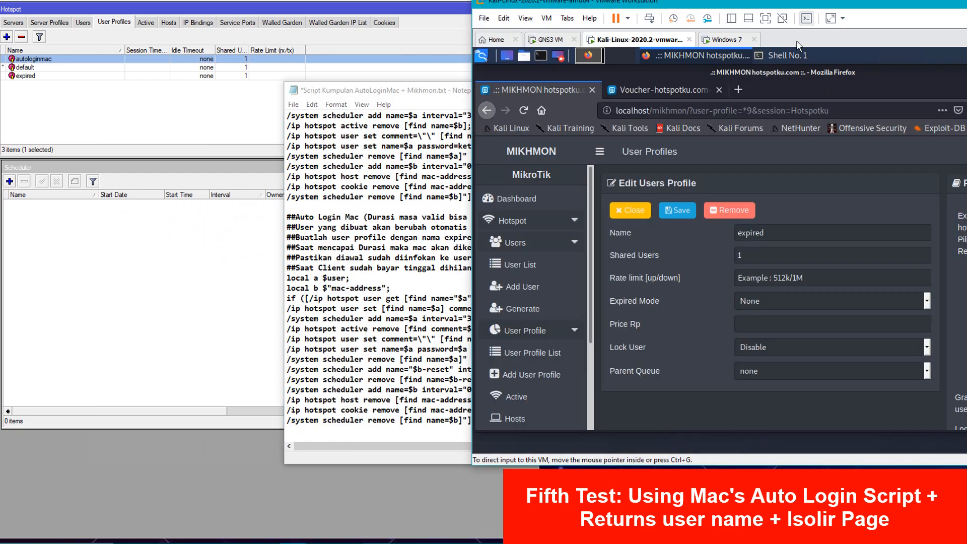
pyautogui.click(330, 159)
pyautogui.moveTo(922, 96); pyautogui.dragTo(687, 183)
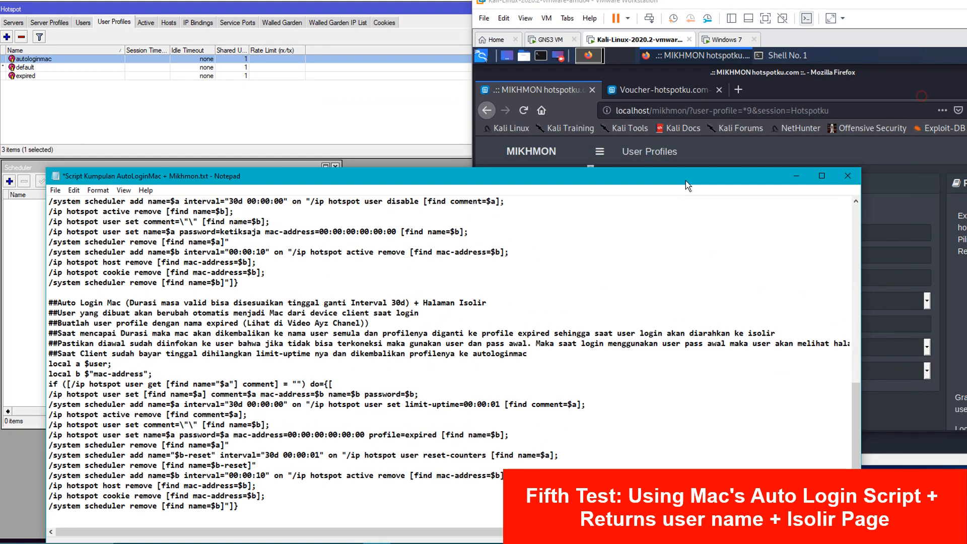
pyautogui.click(786, 179)
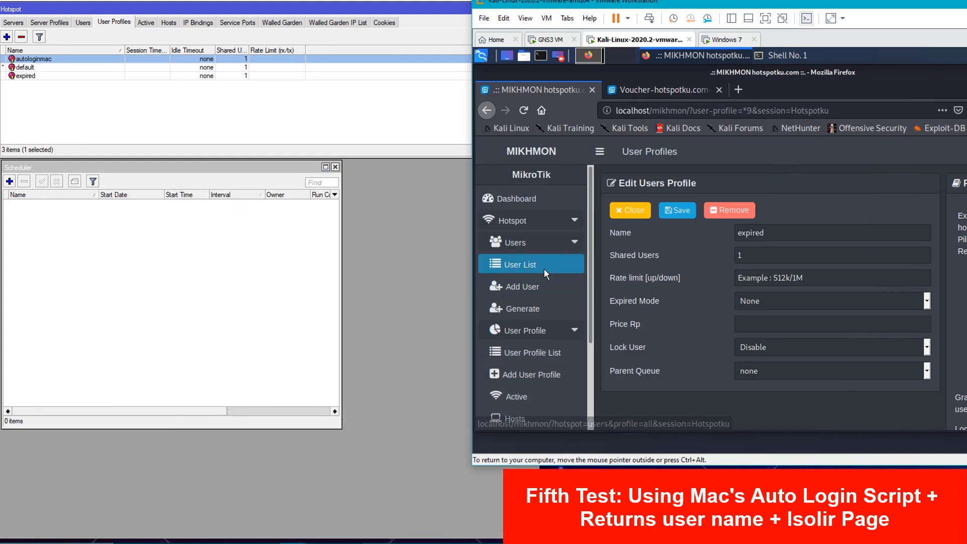
# - Add hotspot user itn with a password and the autologinmac profile, then open the user list
pyautogui.click(522, 286)
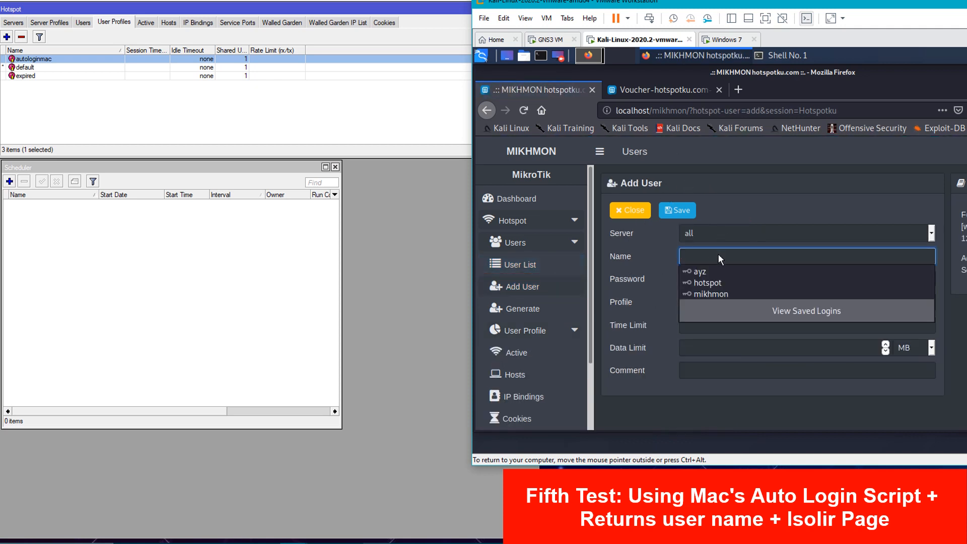
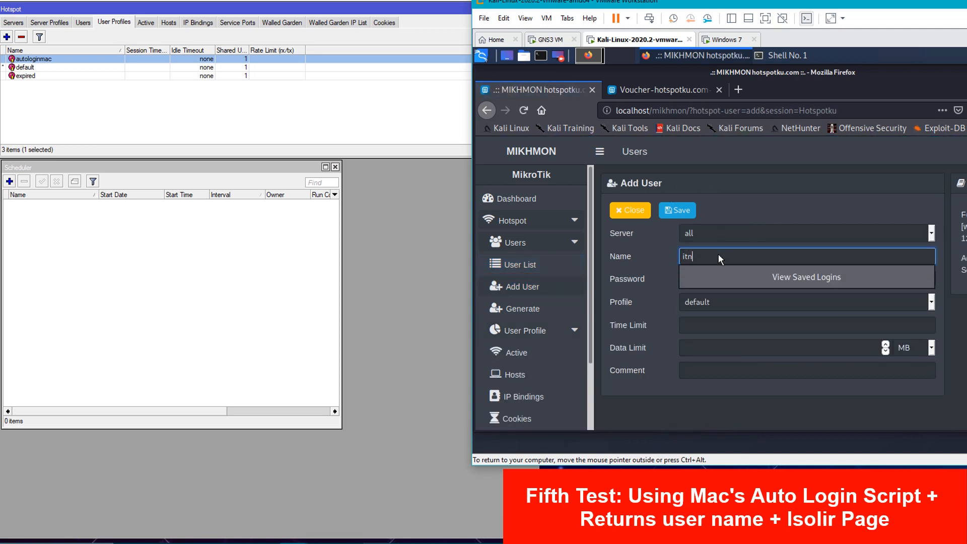
pyautogui.press('Tab')
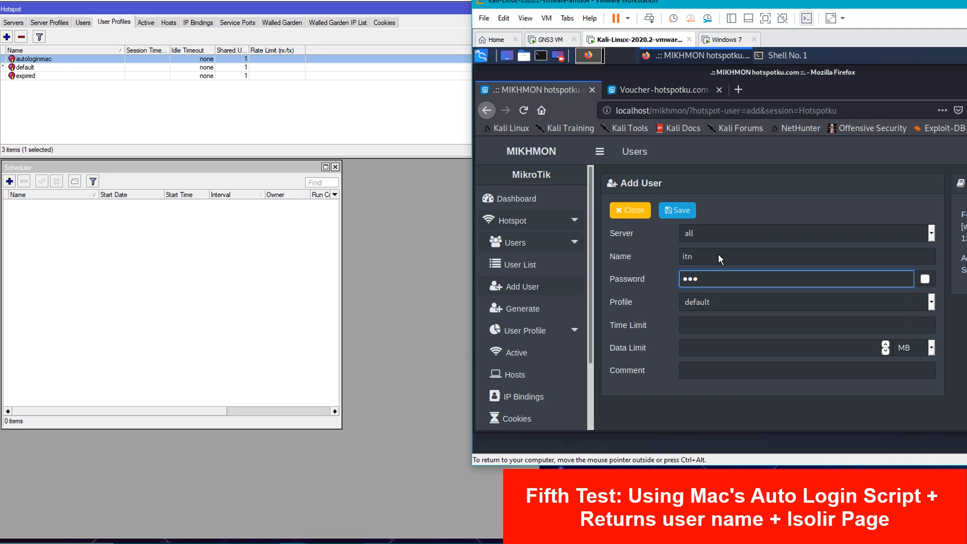
pyautogui.click(722, 301)
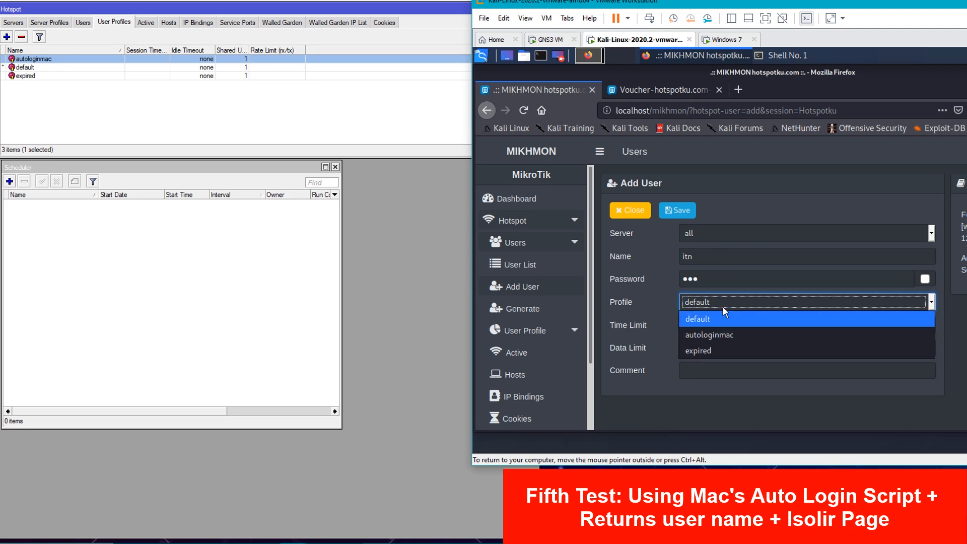
pyautogui.click(728, 336)
pyautogui.click(682, 213)
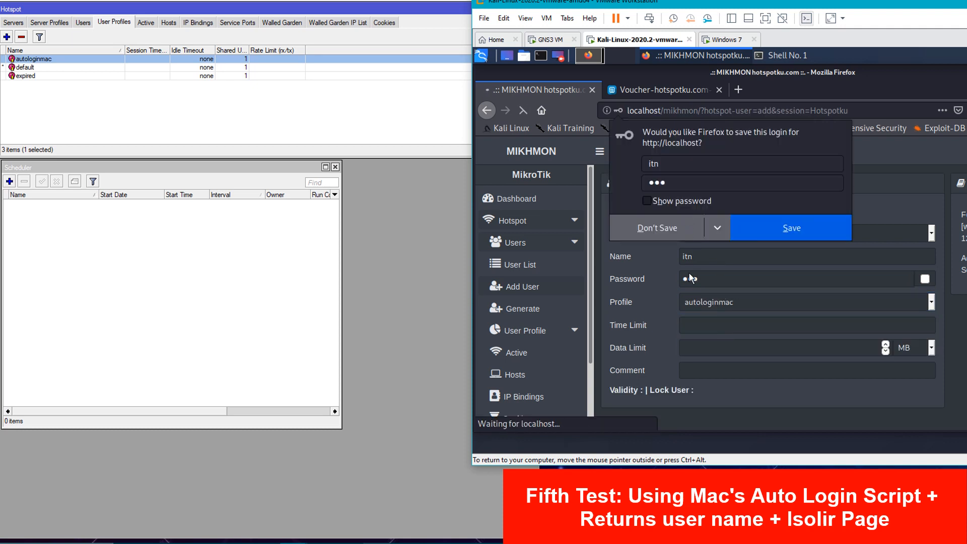
pyautogui.click(656, 234)
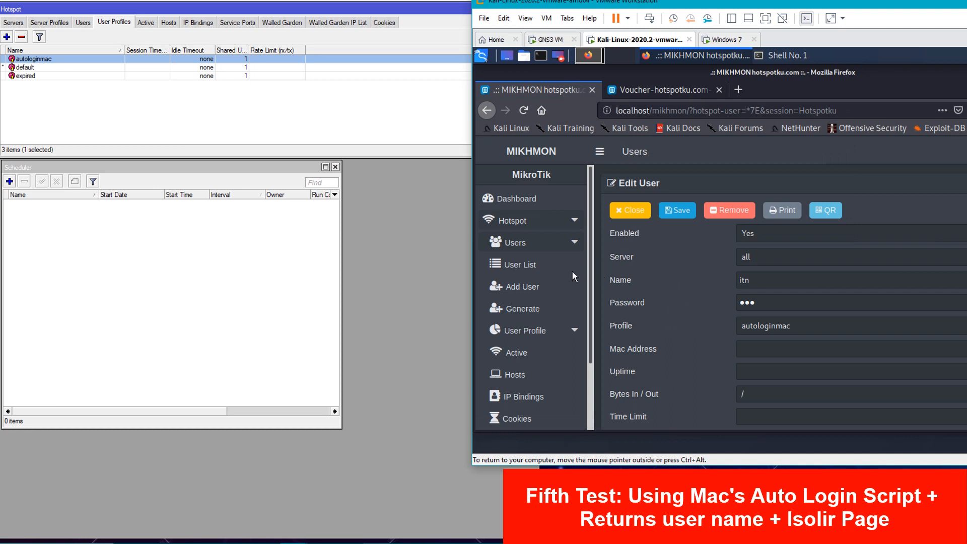
pyautogui.click(529, 267)
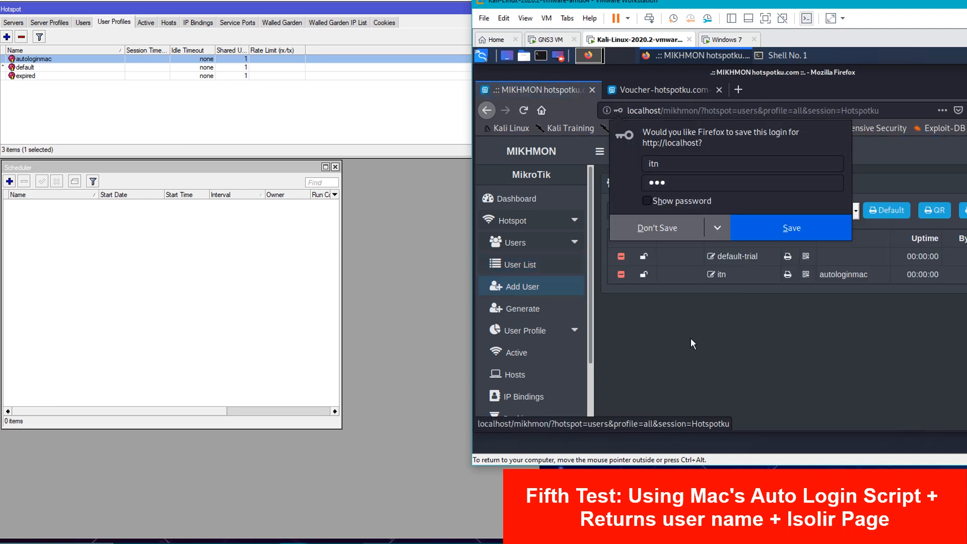
pyautogui.click(691, 338)
# - Switch to the Windows 7 client and check itn in WinBox's hotspot users list
pyautogui.click(729, 39)
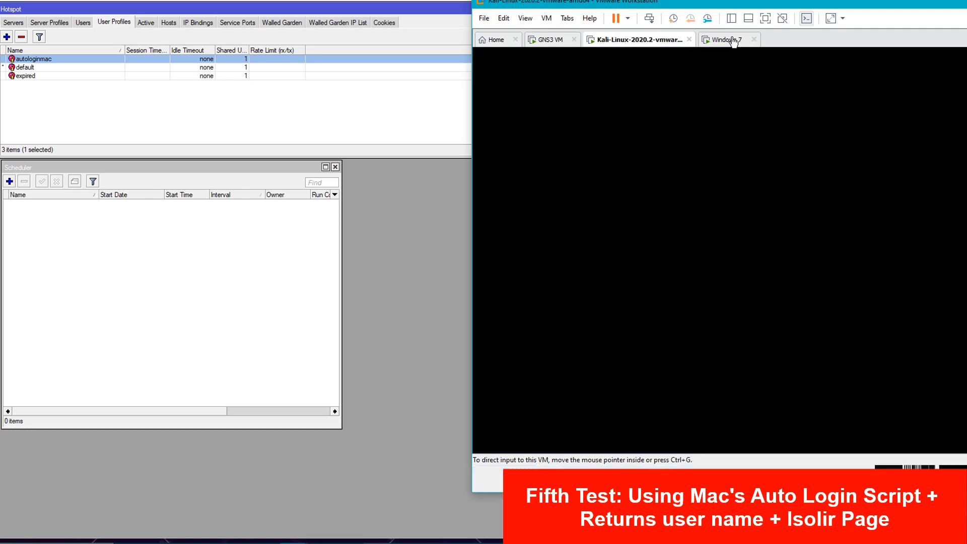
pyautogui.click(770, 255)
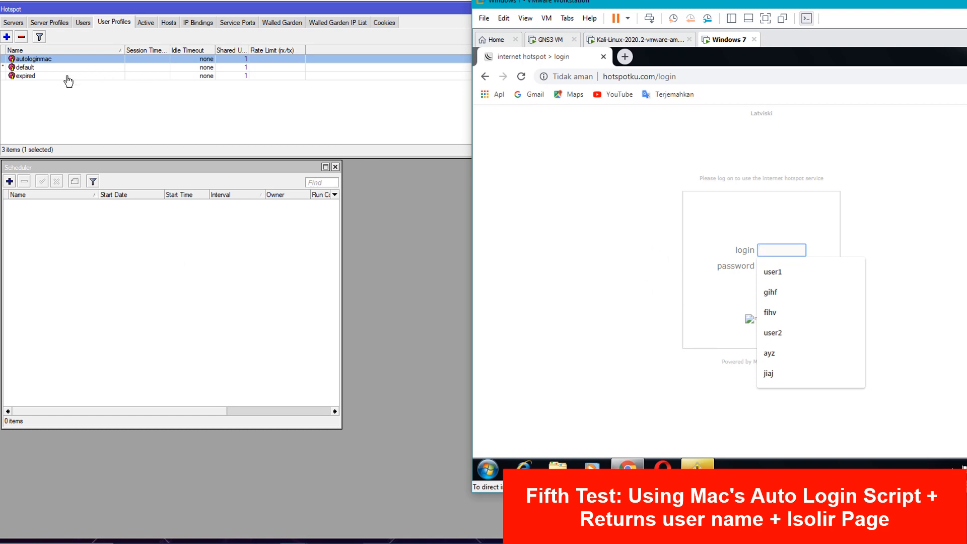
pyautogui.click(79, 24)
pyautogui.click(93, 76)
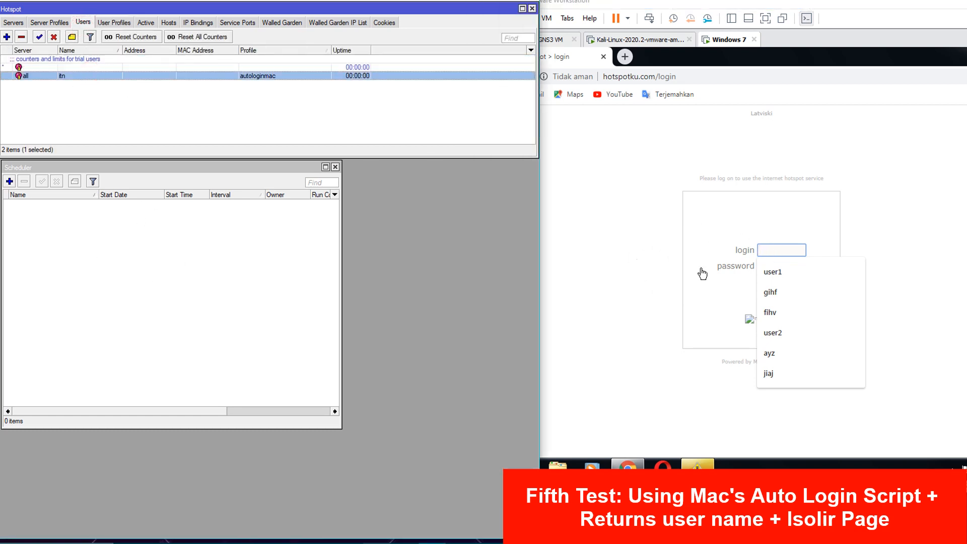
# - Log in on the hotspot page as itn with its password
pyautogui.click(790, 255)
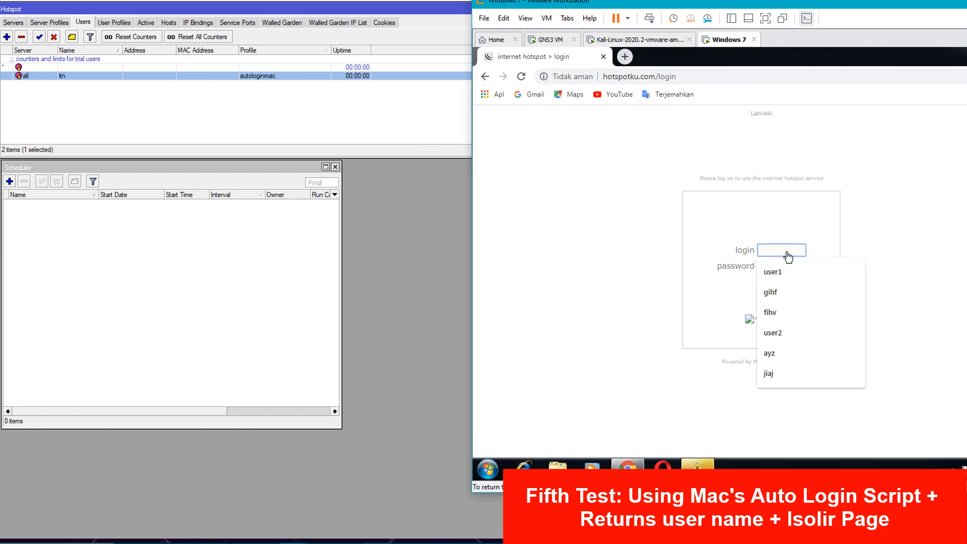
pyautogui.write('itn')
pyautogui.press('Tab')
pyautogui.write('•')
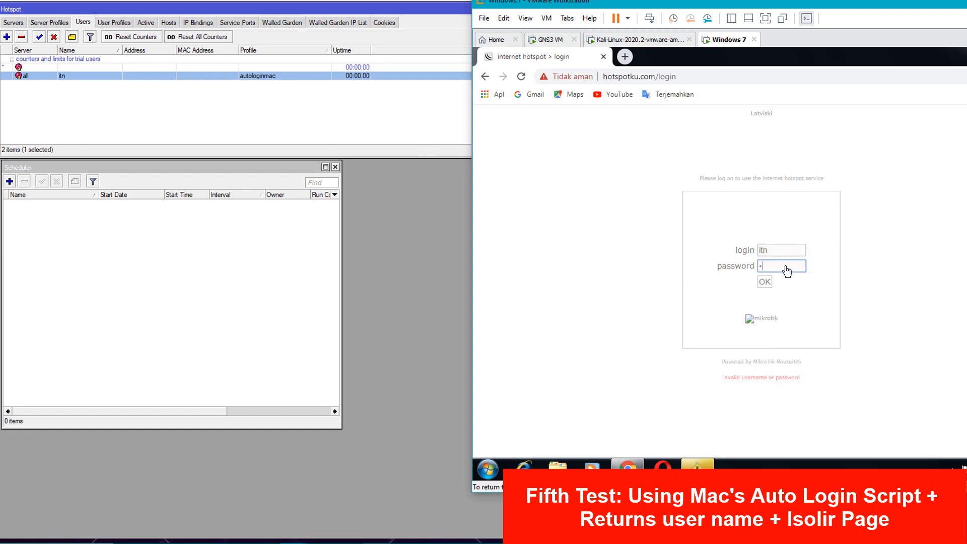
pyautogui.click(765, 282)
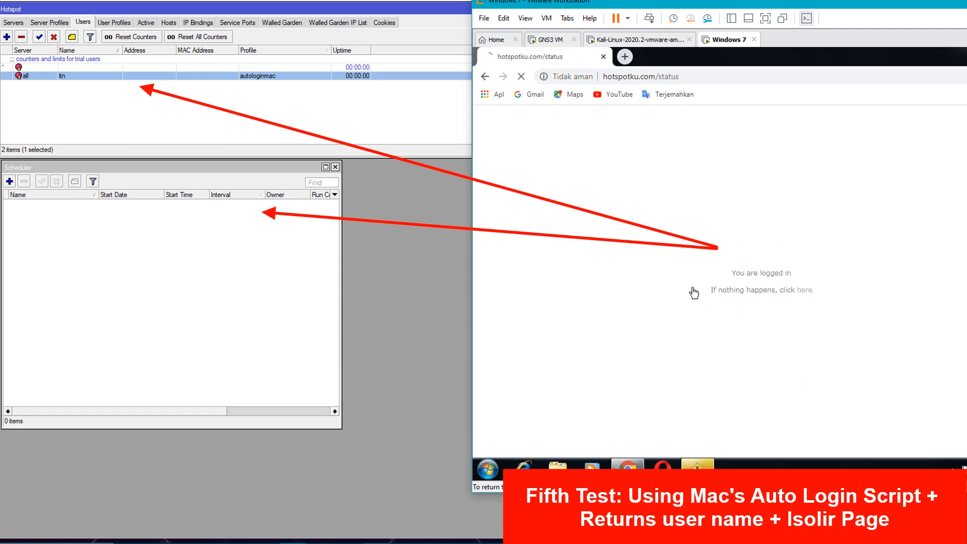
# - Inspect the MAC reset, itn and 10-second MAC schedules and refresh the client's status page
pyautogui.click(230, 294)
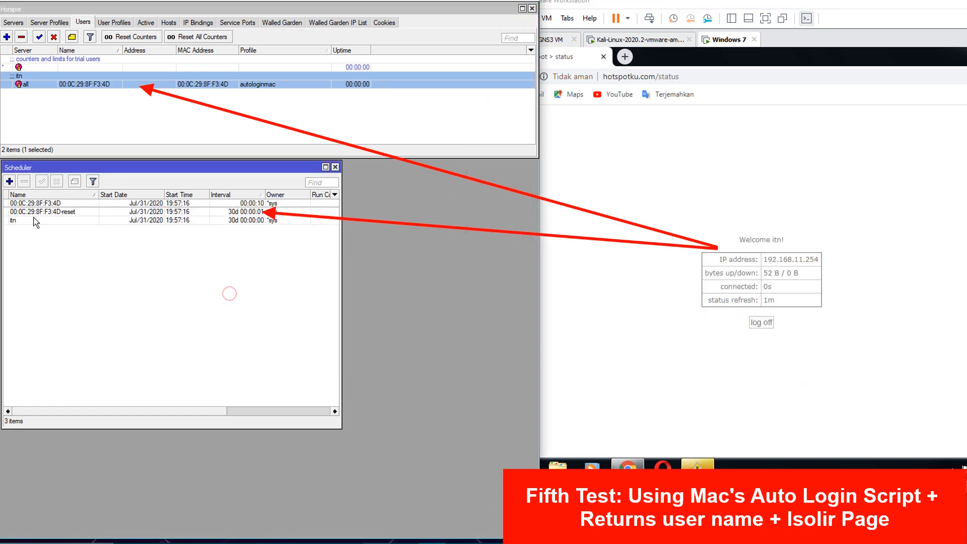
pyautogui.click(58, 214)
pyautogui.click(62, 222)
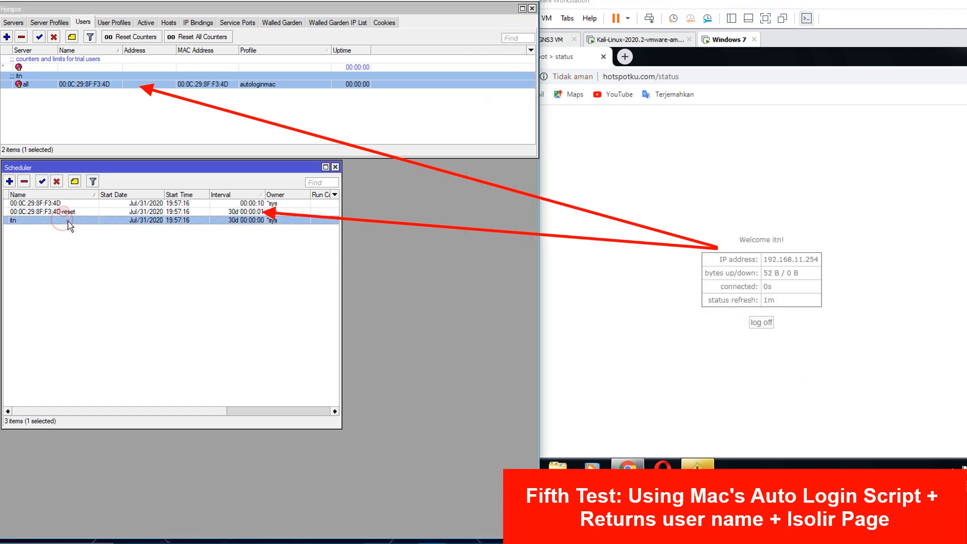
pyautogui.click(69, 204)
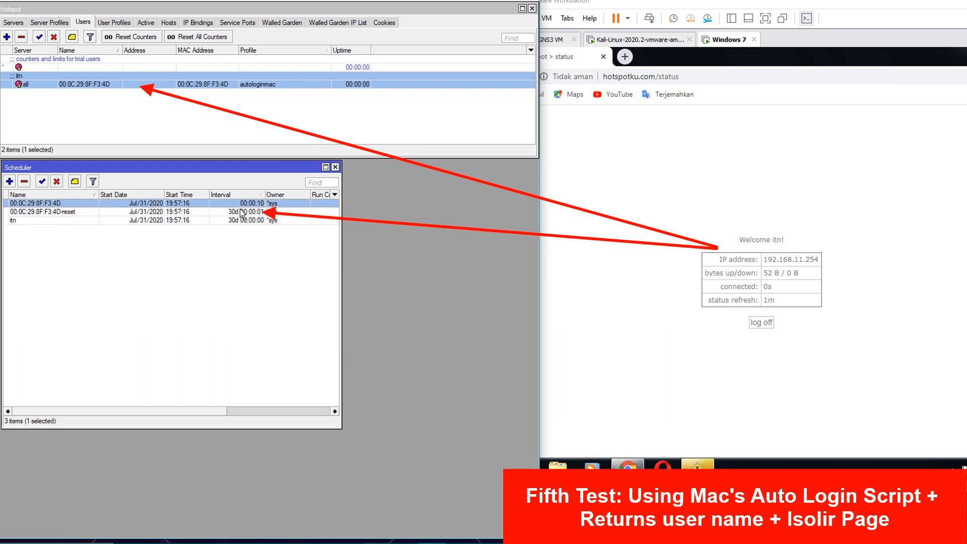
pyautogui.click(660, 272)
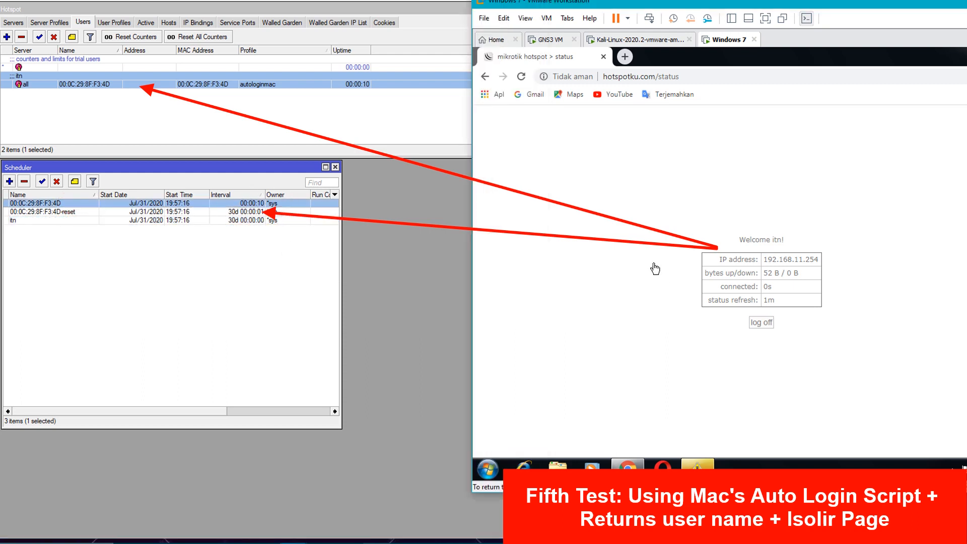
pyautogui.click(522, 76)
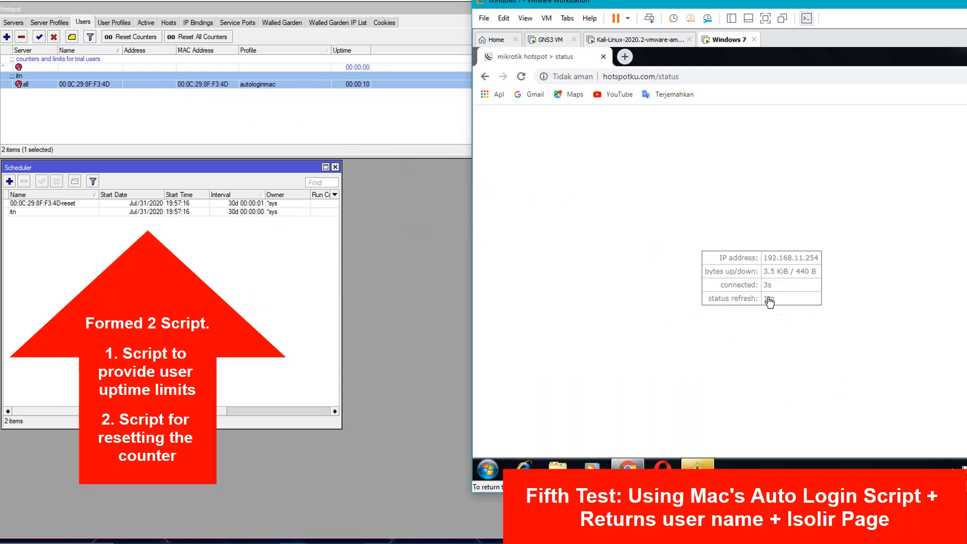
pyautogui.click(242, 310)
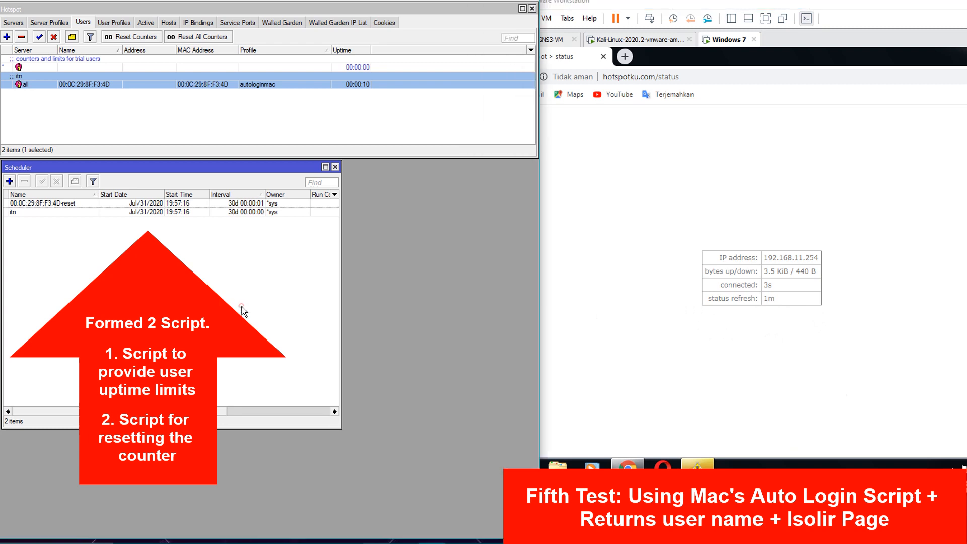
# - Open the itn and MAC reset scheduler entries side by side
pyautogui.doubleClick(50, 211)
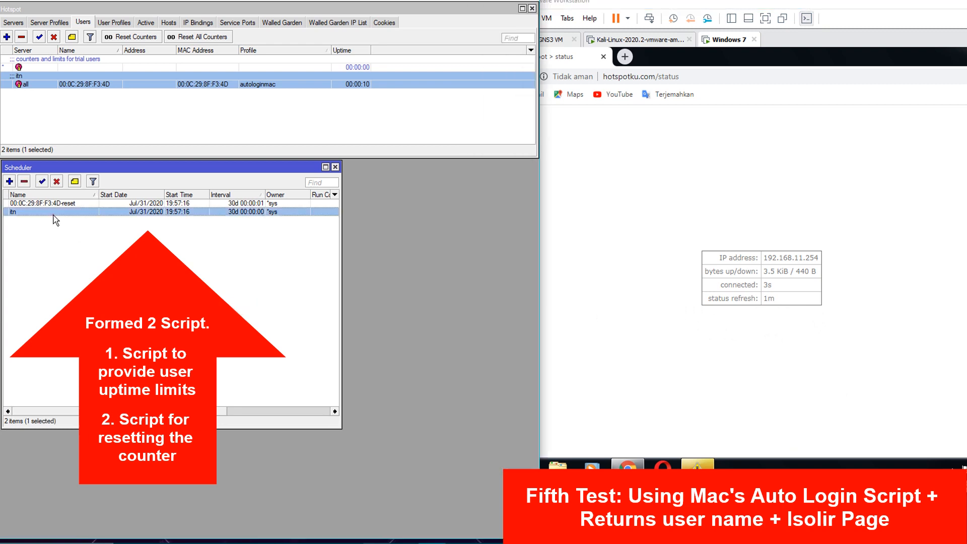
pyautogui.moveTo(516, 216); pyautogui.dragTo(74, 226)
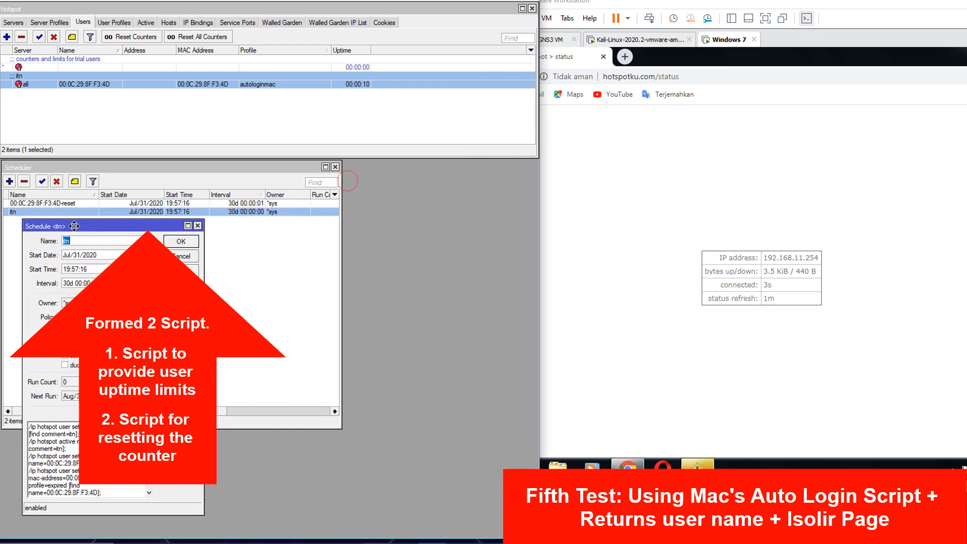
pyautogui.doubleClick(80, 203)
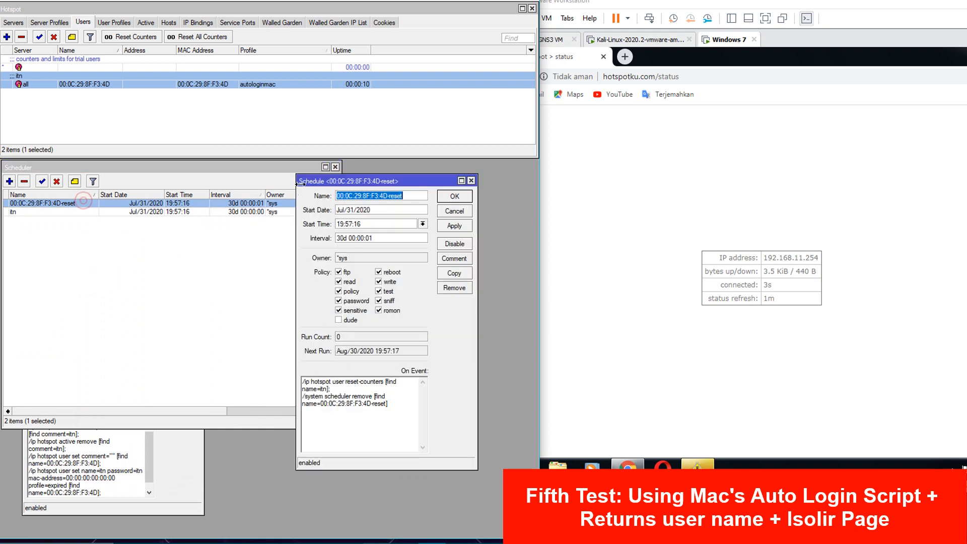
pyautogui.moveTo(333, 183); pyautogui.dragTo(281, 238)
pyautogui.click(178, 482)
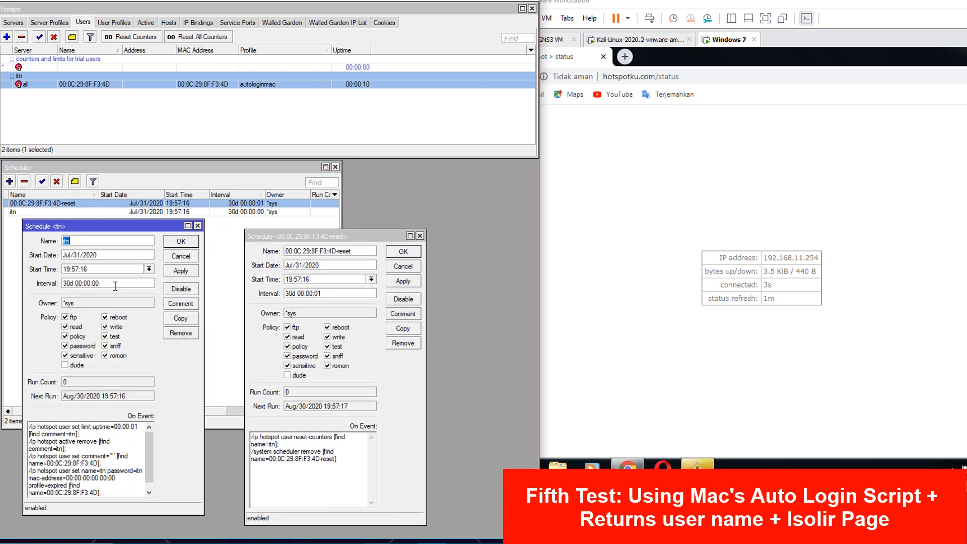
# - Change the itn schedule's interval from 30 days to 00:00:01
pyautogui.moveTo(119, 283); pyautogui.dragTo(64, 283)
pyautogui.moveTo(329, 293); pyautogui.dragTo(280, 294)
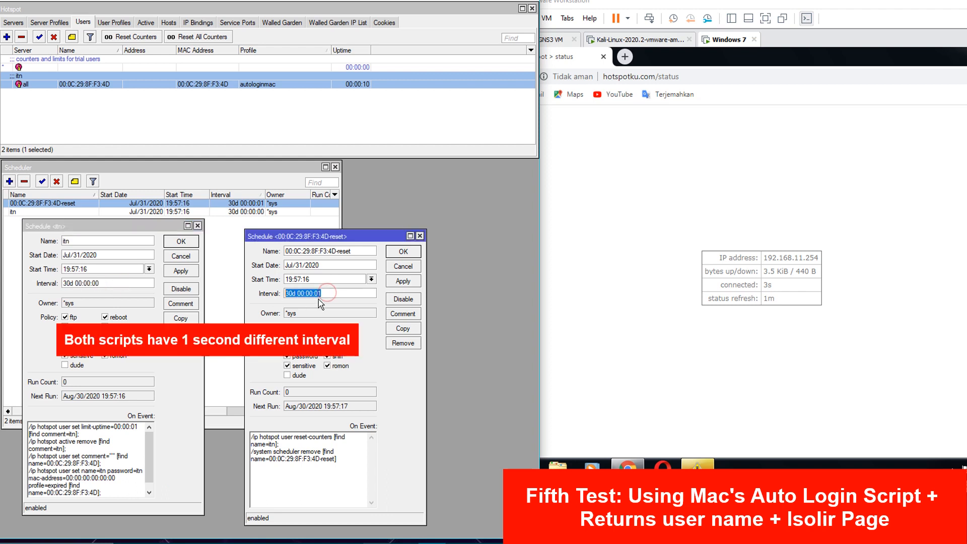
pyautogui.click(328, 293)
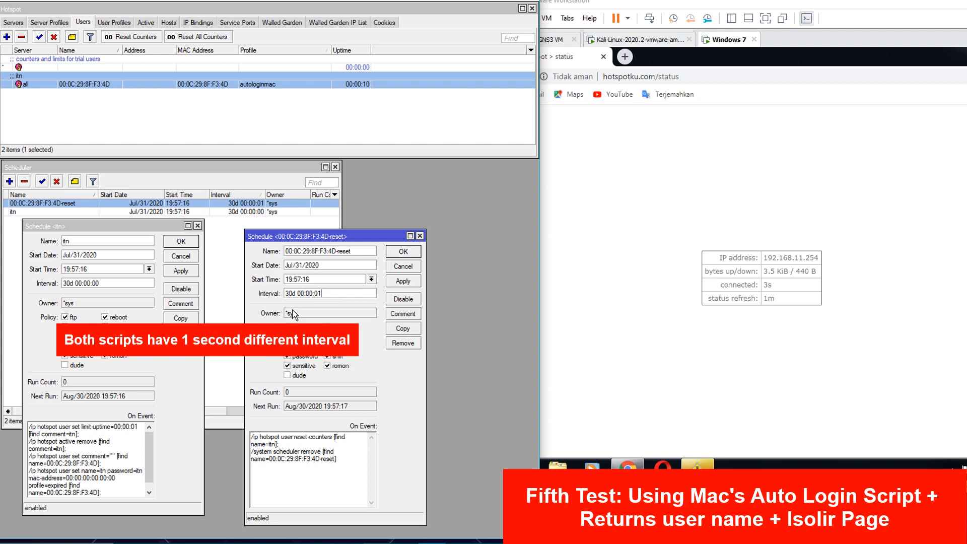
pyautogui.click(182, 416)
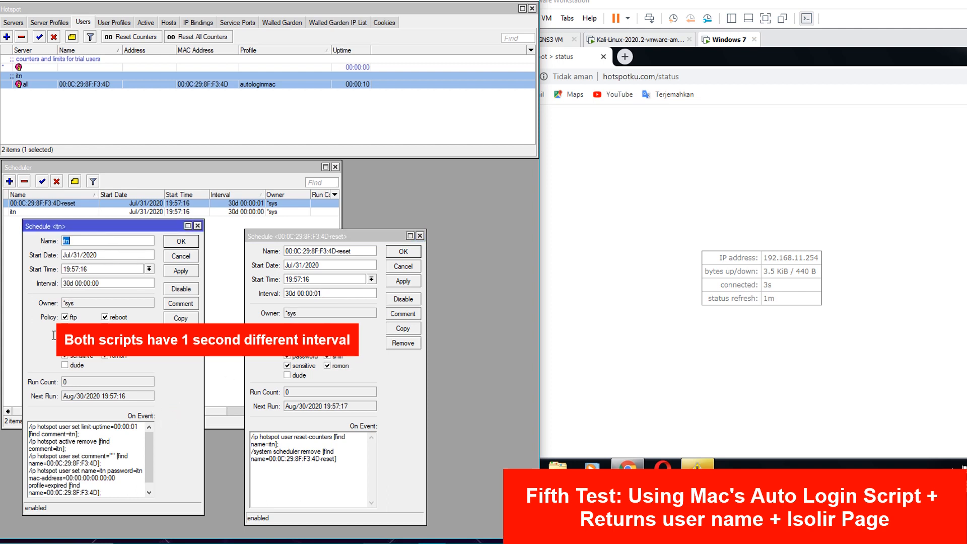
pyautogui.click(339, 293)
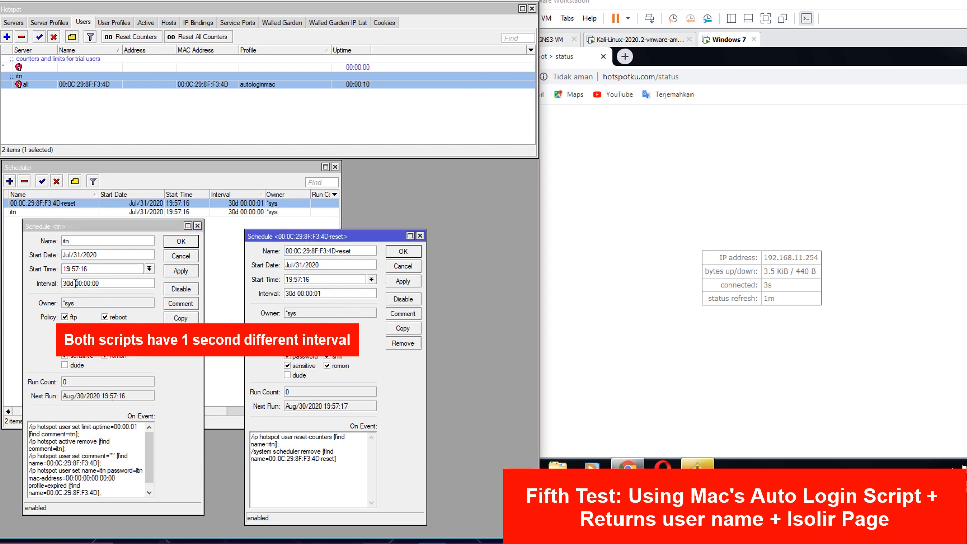
pyautogui.moveTo(75, 284); pyautogui.dragTo(43, 284)
pyautogui.press('BackSpace')
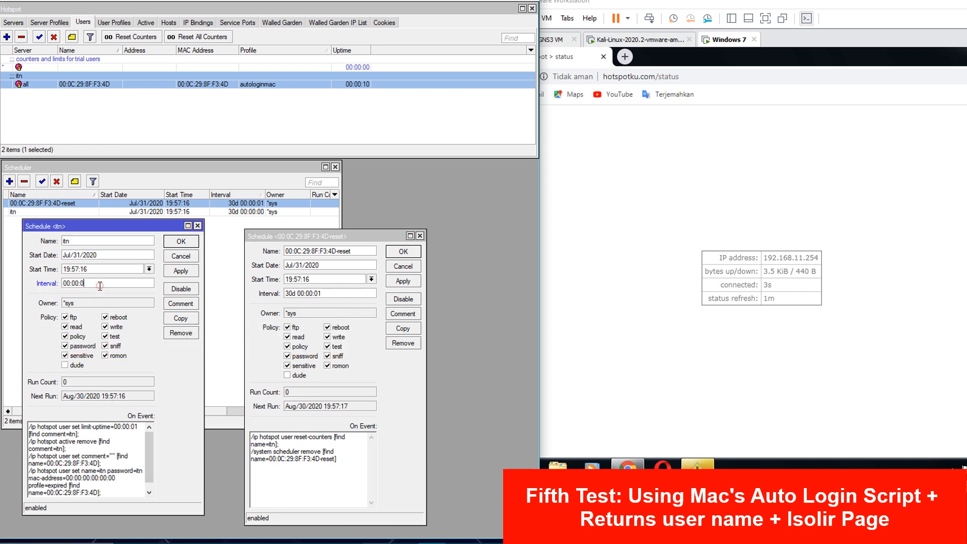
pyautogui.write('1')
# - Set the reset schedule's interval to 00:00:02 and apply the itn schedule's 1-second interval
pyautogui.click(297, 295)
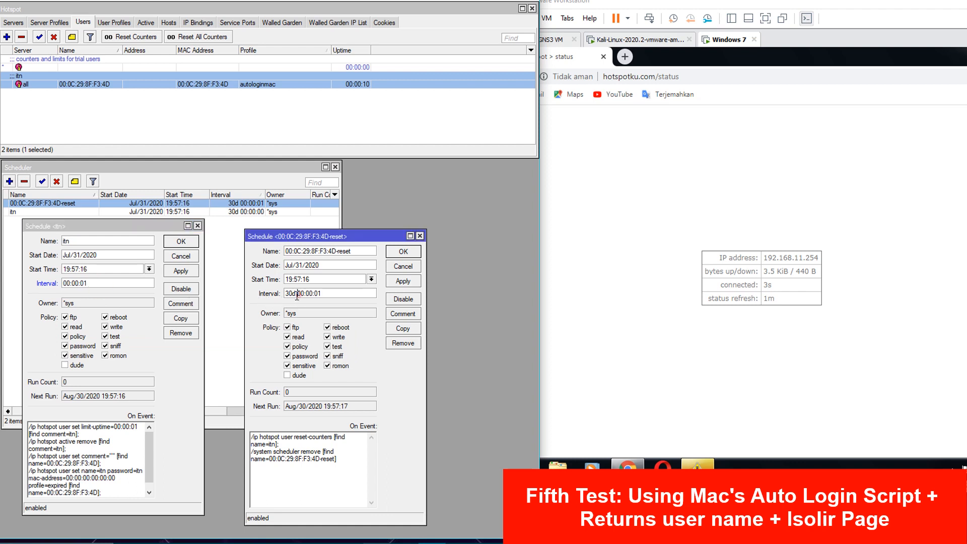
pyautogui.moveTo(297, 296); pyautogui.dragTo(276, 294)
pyautogui.press('BackSpace')
pyautogui.click(320, 293)
pyautogui.write('2')
pyautogui.click(180, 271)
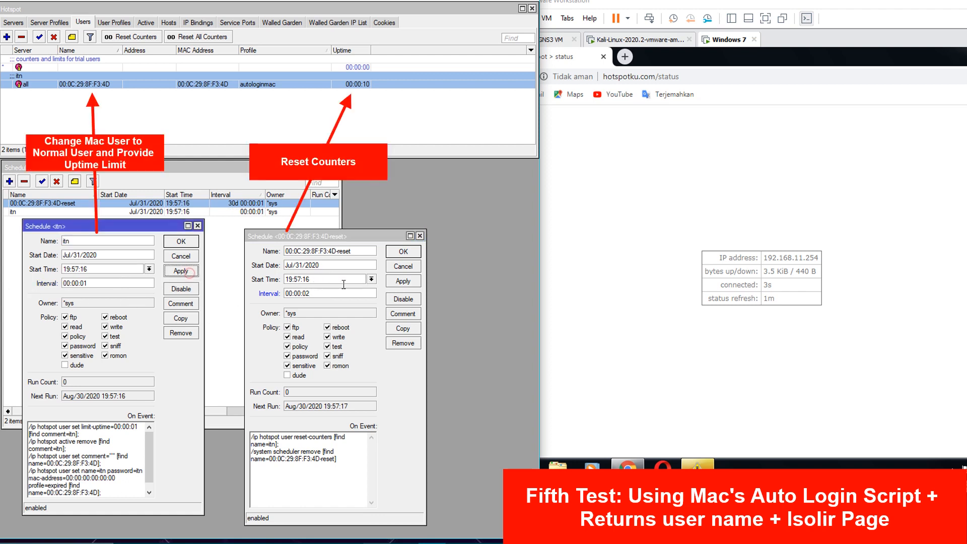
# - Apply the reset schedule's 2-second interval and open hotspot user itn
pyautogui.click(403, 282)
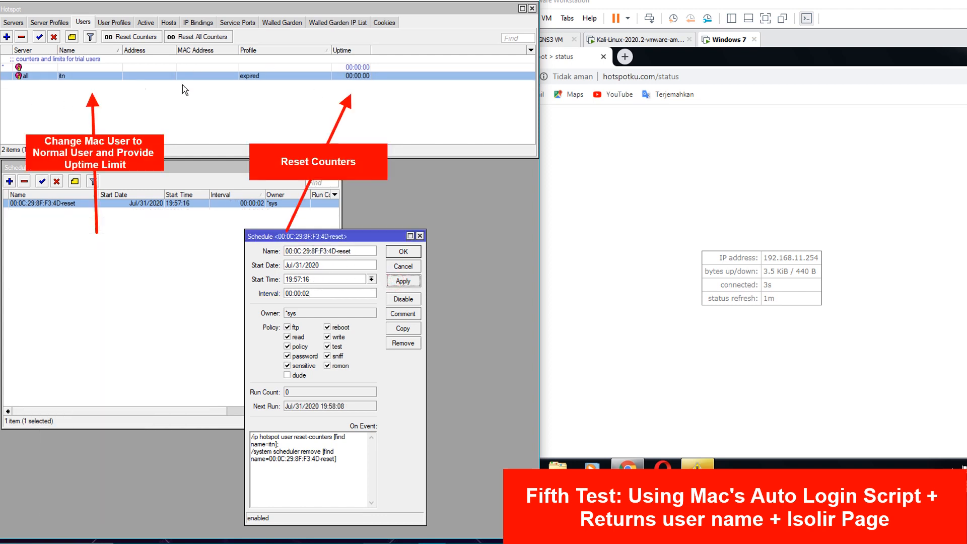
pyautogui.click(83, 112)
pyautogui.doubleClick(146, 76)
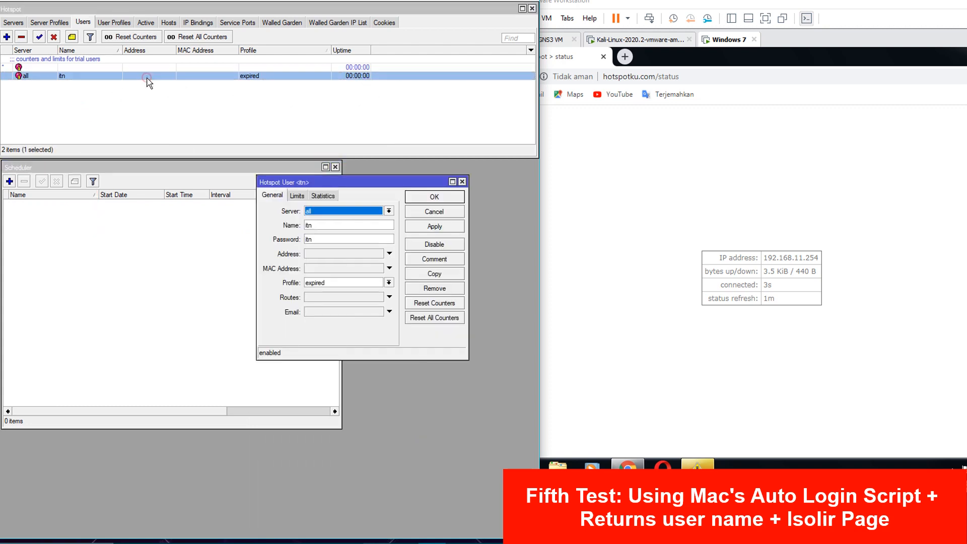
# - Check user itn's name, its 1-second uptime limit and reset usage statistics
pyautogui.click(318, 225)
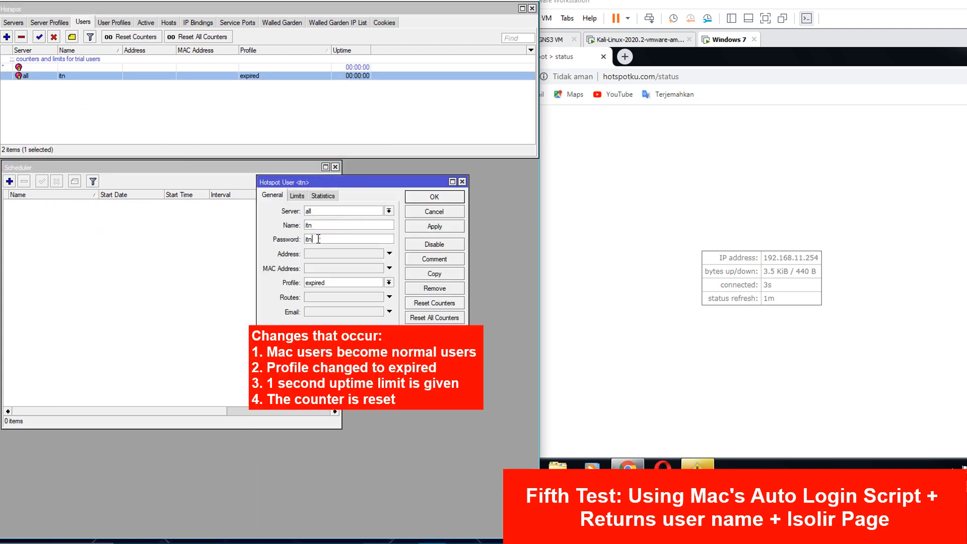
pyautogui.moveTo(329, 224); pyautogui.dragTo(283, 241)
pyautogui.click(301, 198)
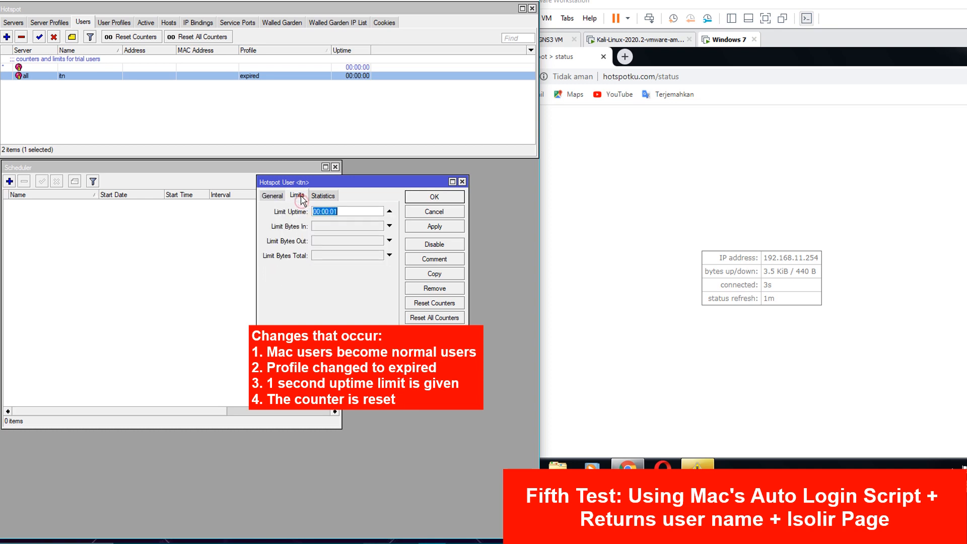
pyautogui.click(347, 209)
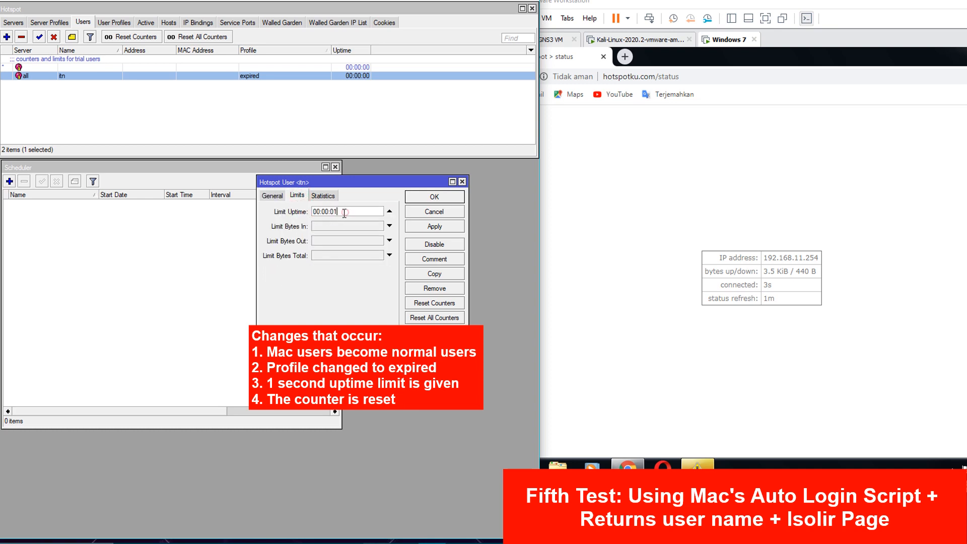
pyautogui.click(324, 197)
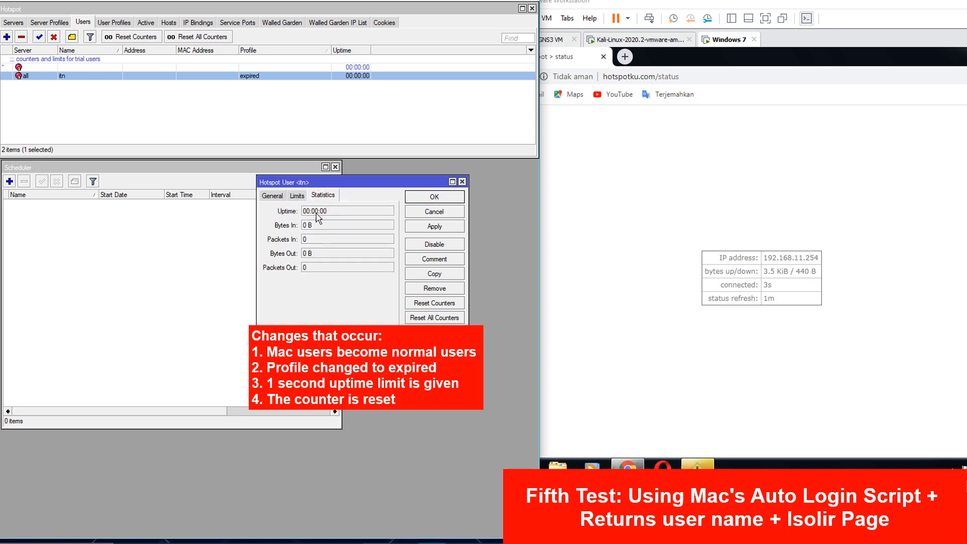
pyautogui.click(629, 209)
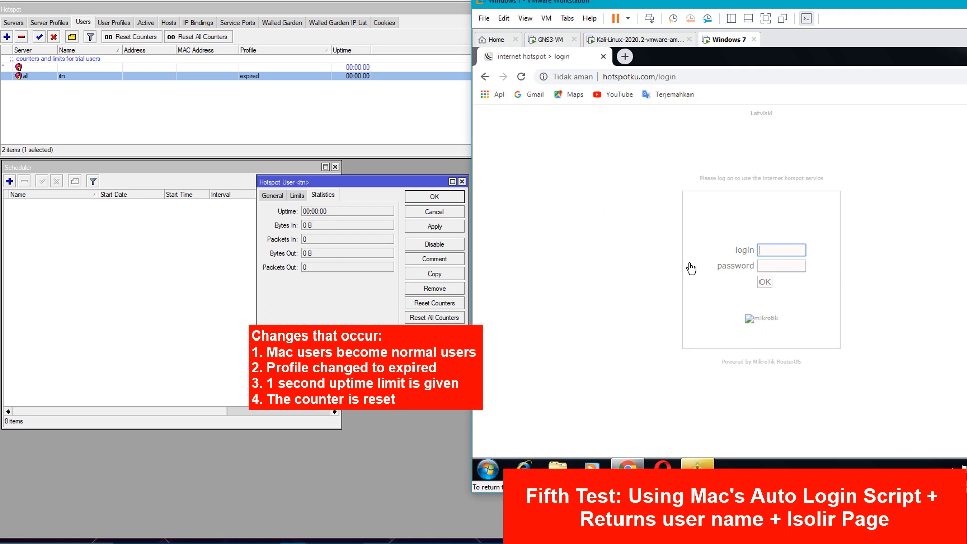
# - Log in on the hotspot page as itn with its password
pyautogui.click(281, 199)
pyautogui.click(780, 252)
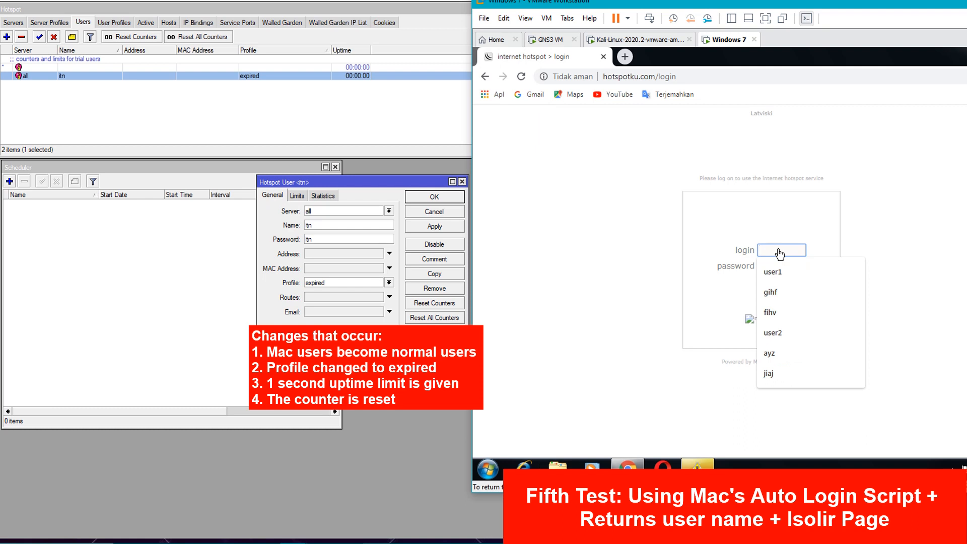
pyautogui.press('Tab')
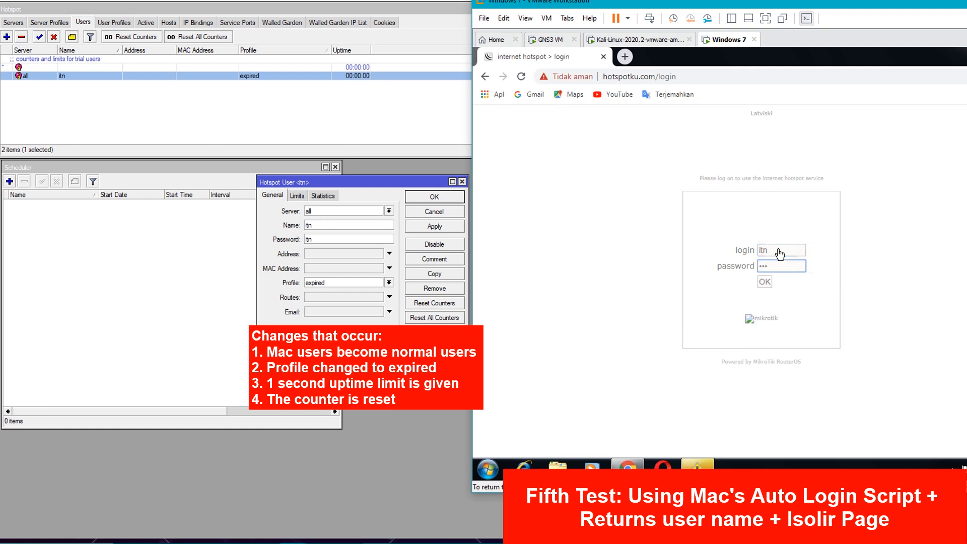
pyautogui.press('Return')
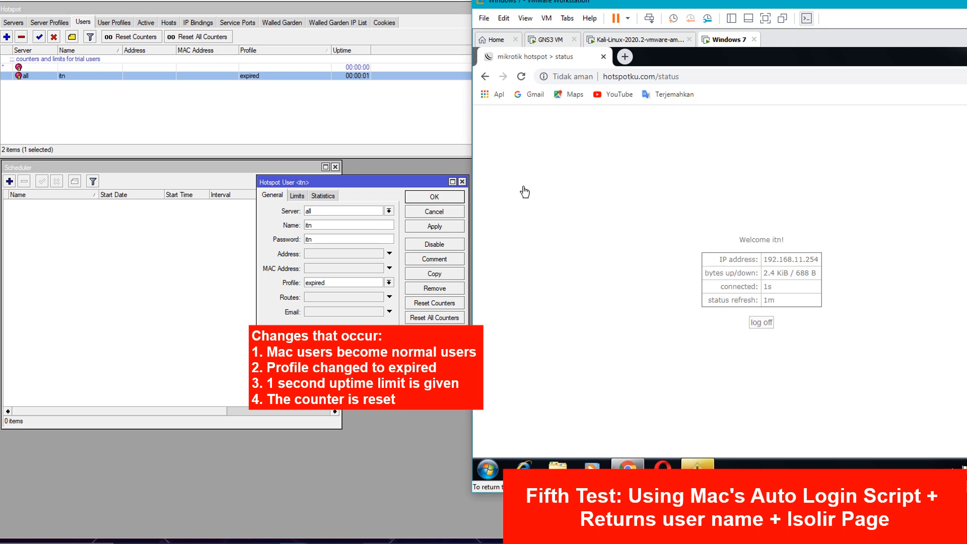
# - Reload the login page and log in as itn again, landing on the EXPIRED isolir page
pyautogui.click(522, 76)
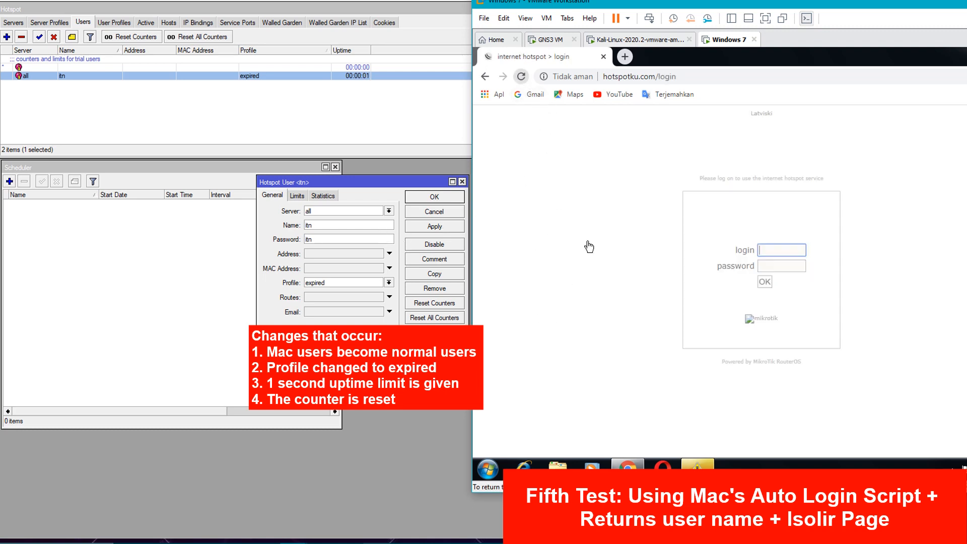
pyautogui.click(778, 258)
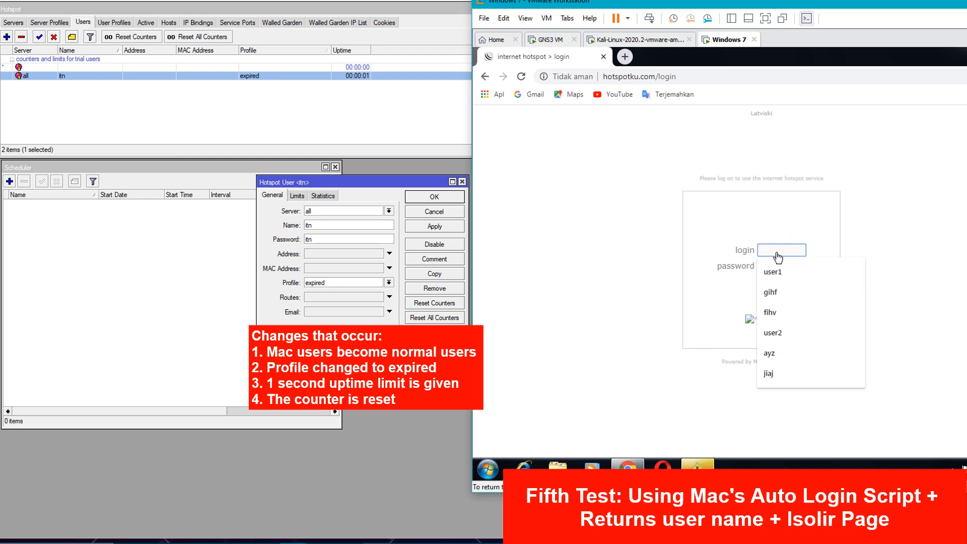
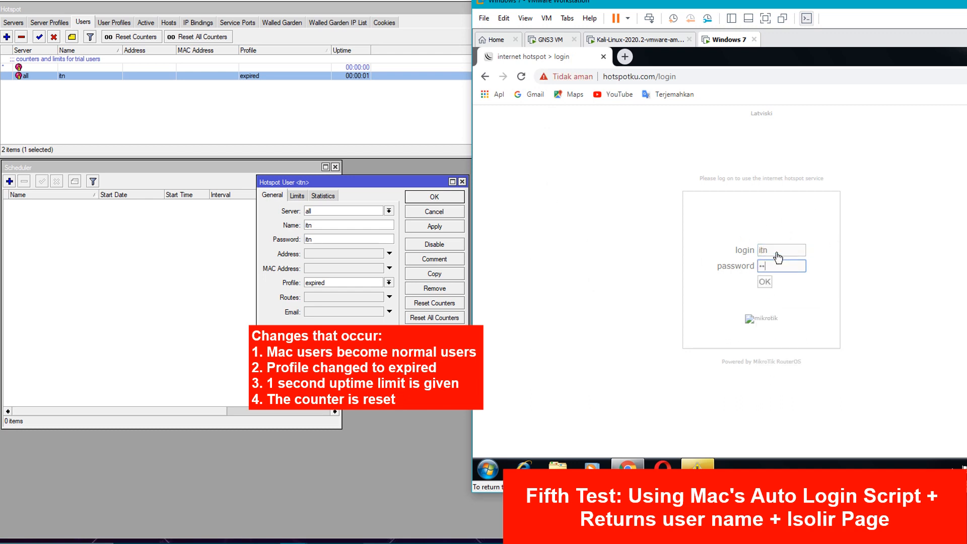
pyautogui.press('Return')
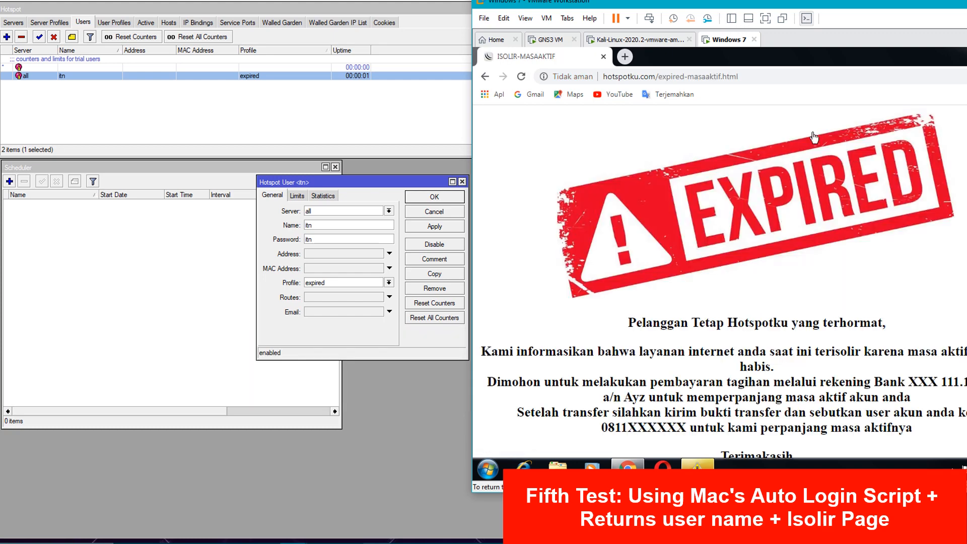
pyautogui.moveTo(833, 3); pyautogui.dragTo(779, 0)
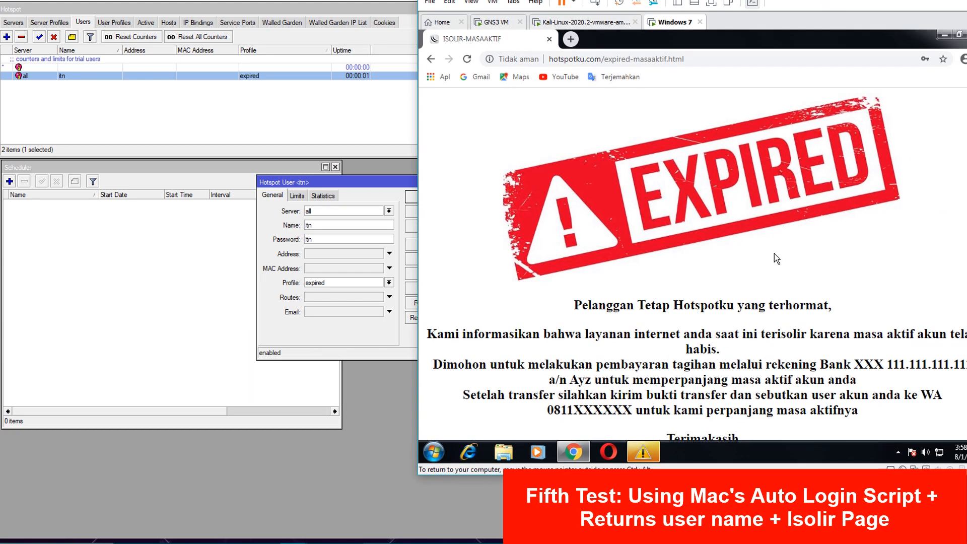
pyautogui.scroll(-1, 775, 247)
pyautogui.scroll(1, 756, 235)
pyautogui.scroll(-1, 740, 223)
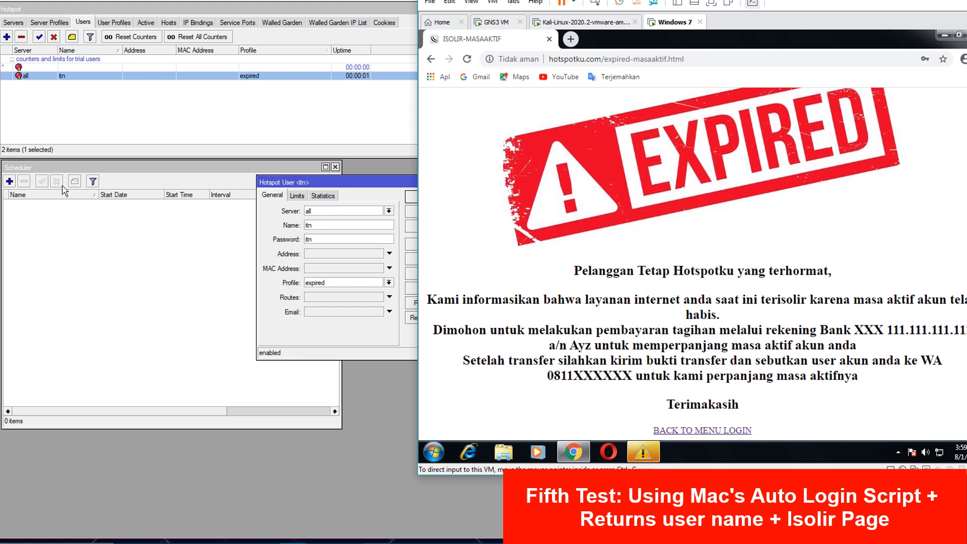
# - In the router's Files, highlight hotspot/expired-kuota.html, expired-masaaktif.html and hotspot/login.html
pyautogui.click(117, 295)
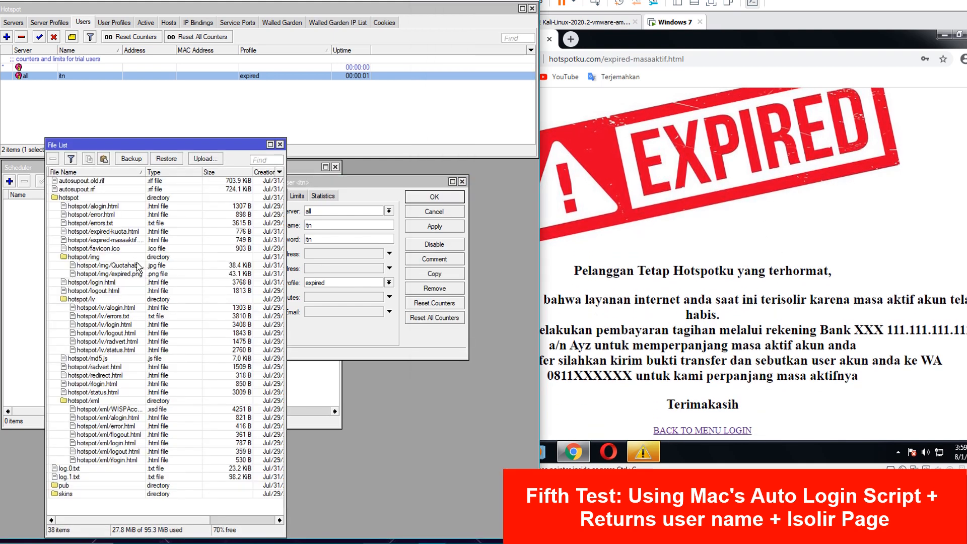
pyautogui.click(115, 232)
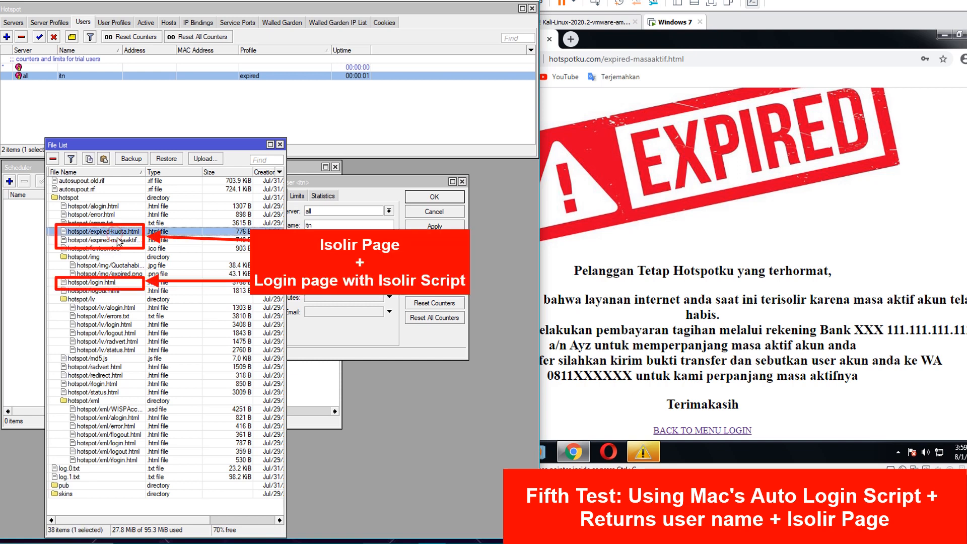
pyautogui.click(118, 240)
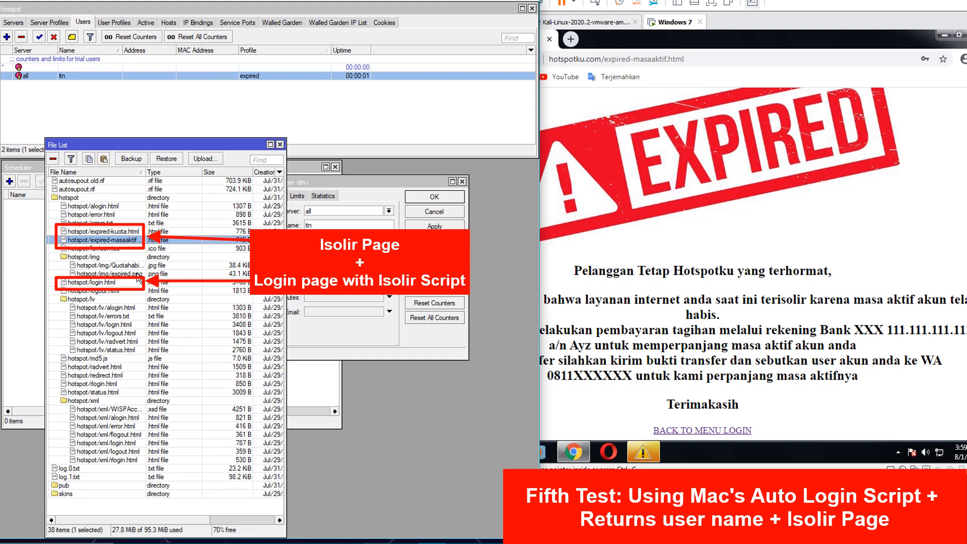
pyautogui.click(114, 326)
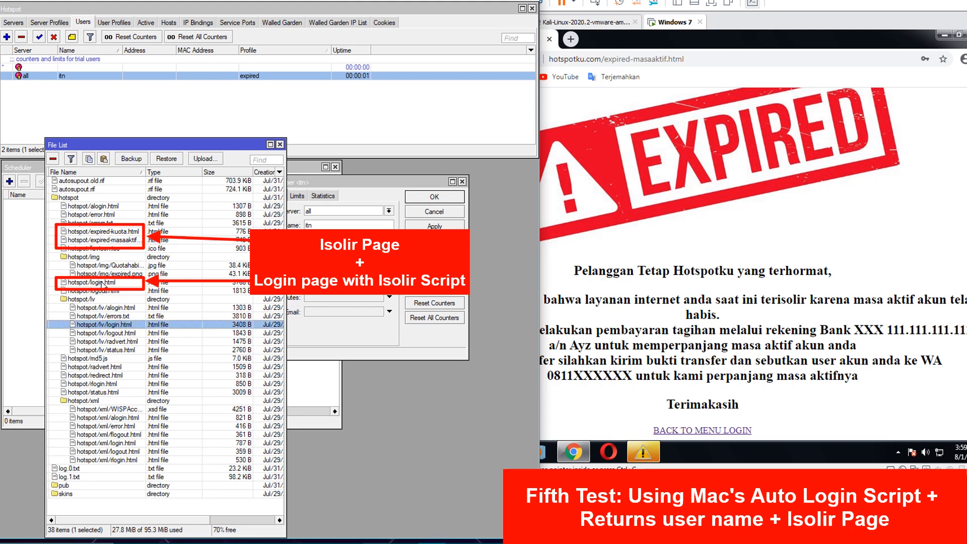
pyautogui.click(104, 283)
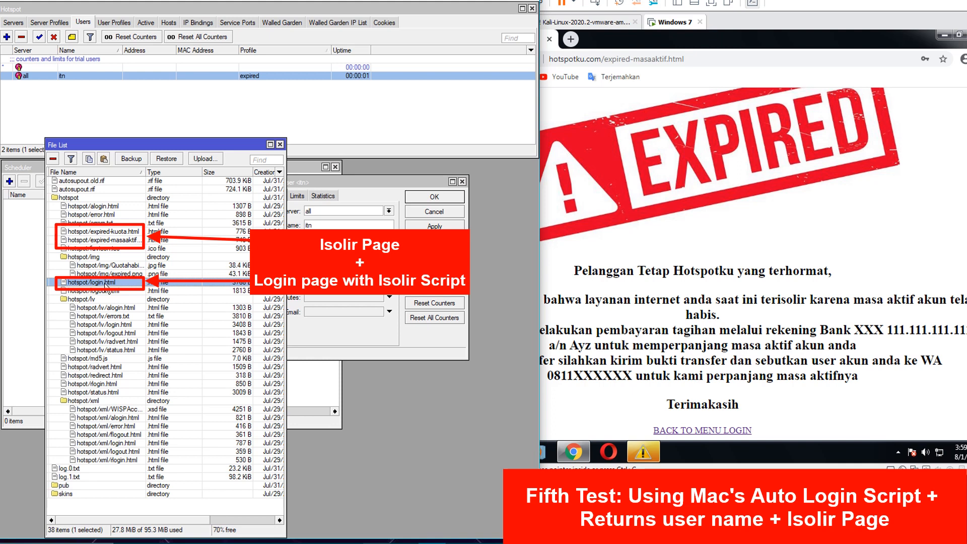
pyautogui.click(114, 241)
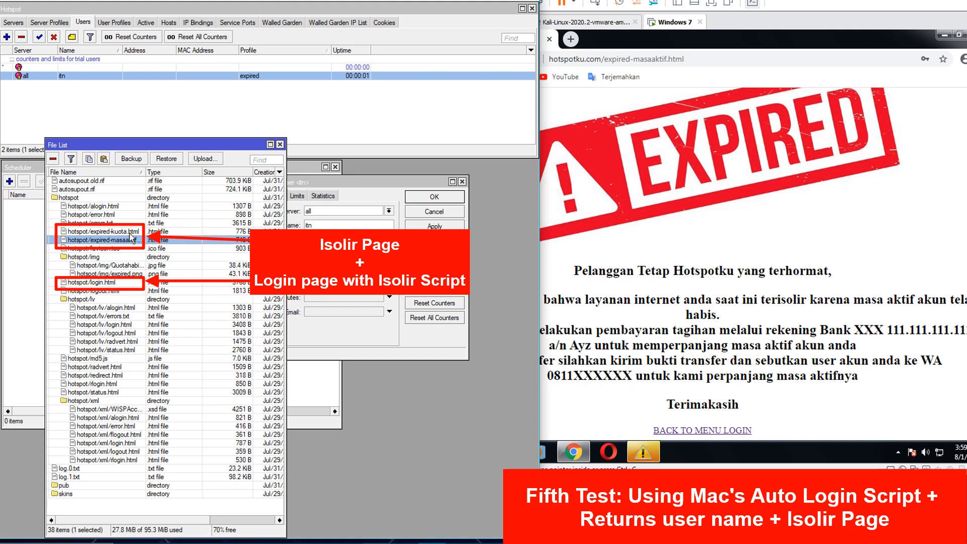
pyautogui.keyDown('ctrl'); pyautogui.click(121, 232); pyautogui.keyUp('ctrl')
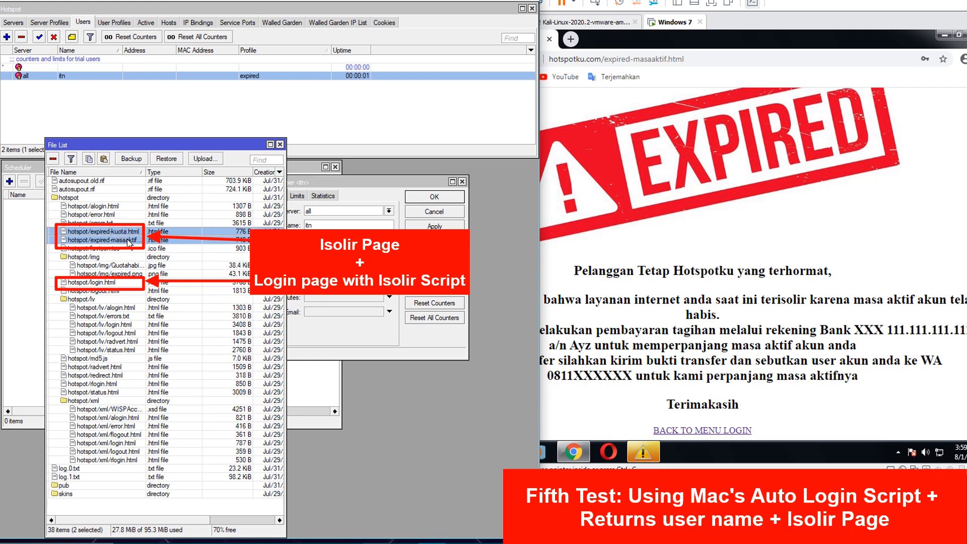
pyautogui.keyDown('ctrl'); pyautogui.click(99, 285); pyautogui.keyUp('ctrl')
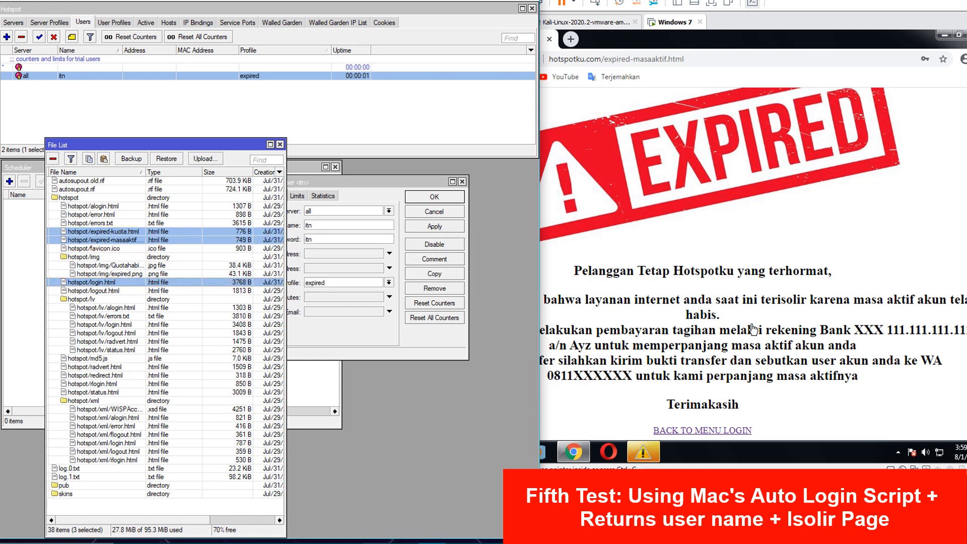
pyautogui.click(808, 328)
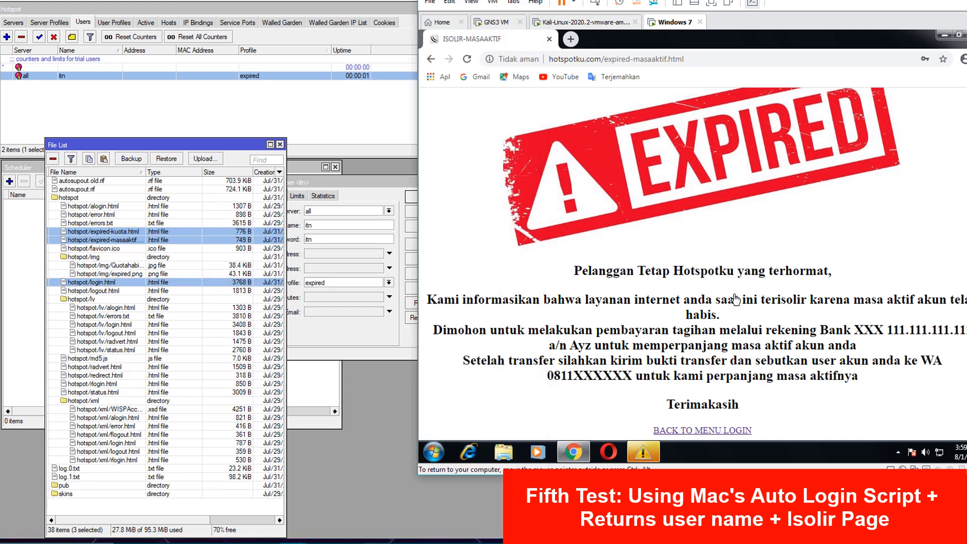
# - Close the file list and return the browser to the hotspot login page
pyautogui.click(280, 145)
pyautogui.moveTo(360, 182); pyautogui.dragTo(372, 260)
pyautogui.click(550, 257)
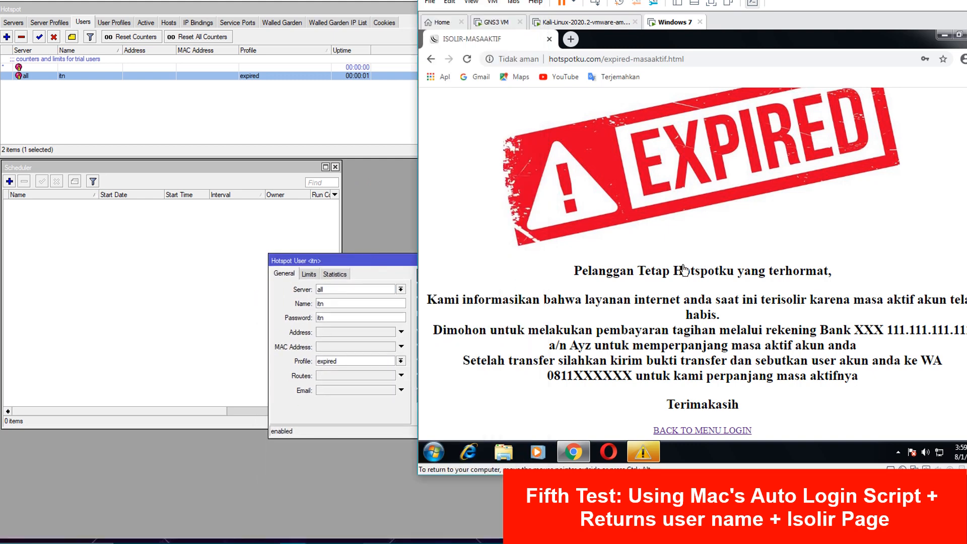
pyautogui.click(714, 430)
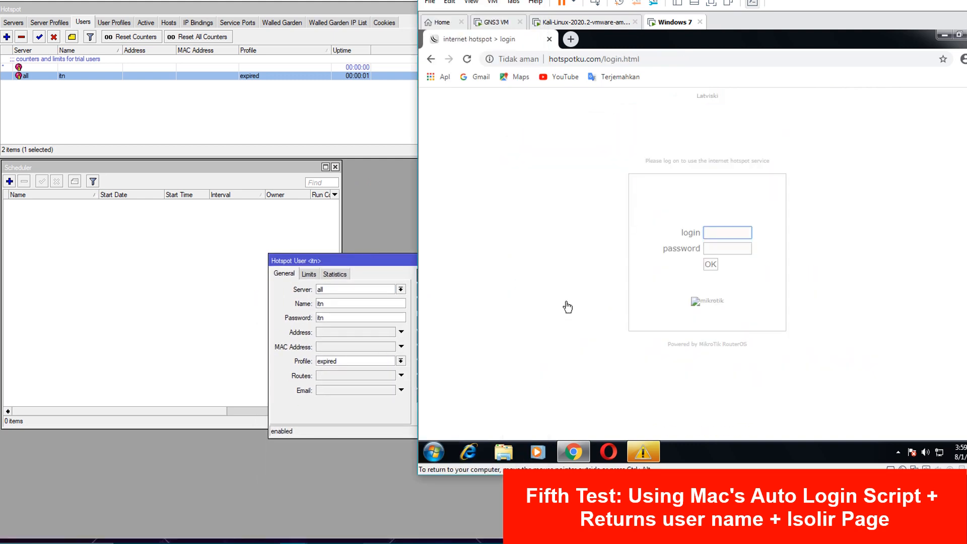
pyautogui.moveTo(378, 269); pyautogui.dragTo(281, 222)
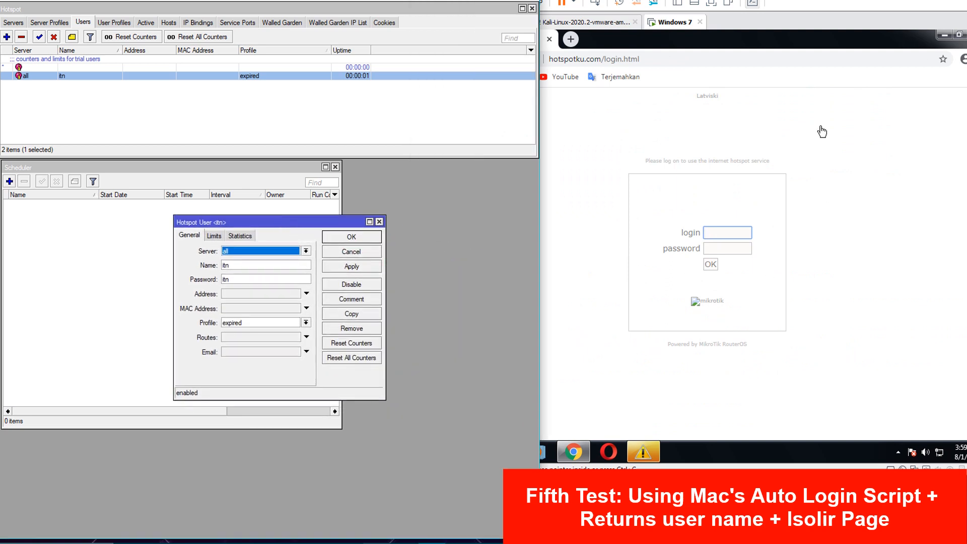
pyautogui.click(857, 238)
pyautogui.click(371, 267)
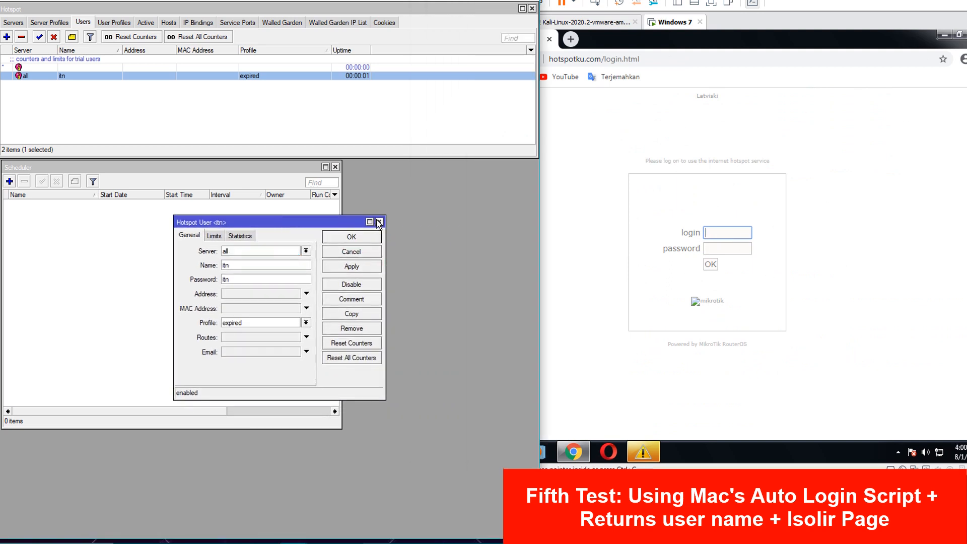
pyautogui.click(352, 237)
# - Put user itn on the autologinmac profile and clear its 00:00:01 uptime limit
pyautogui.doubleClick(253, 76)
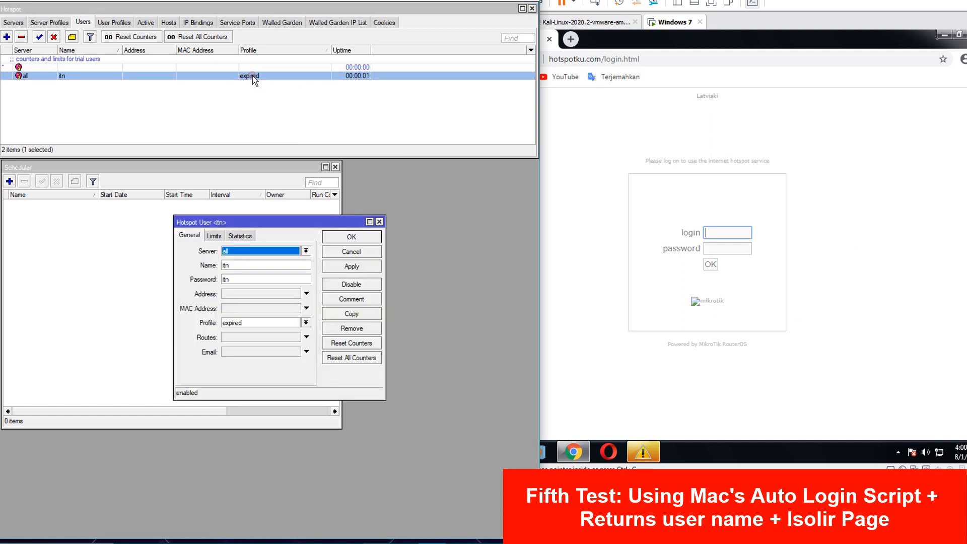
pyautogui.click(306, 322)
pyautogui.click(277, 331)
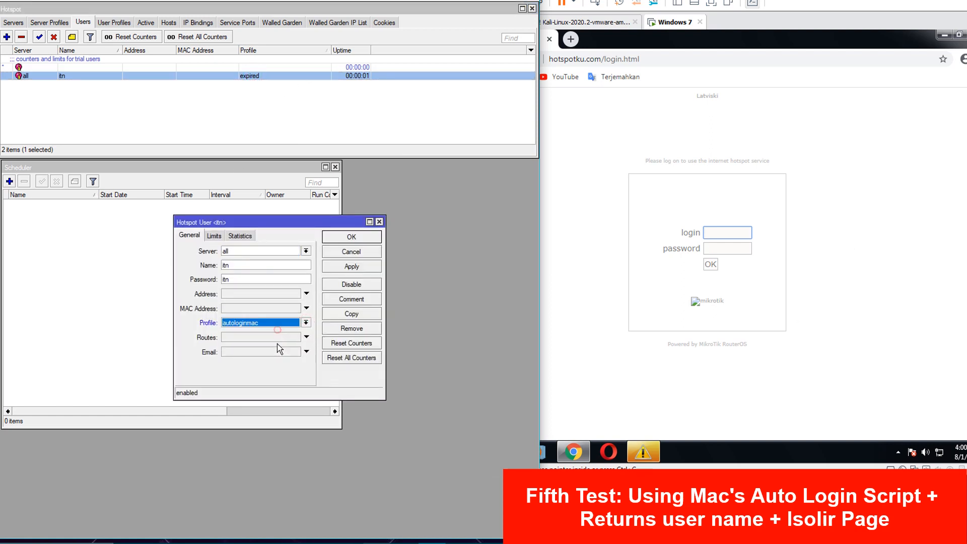
pyautogui.click(216, 237)
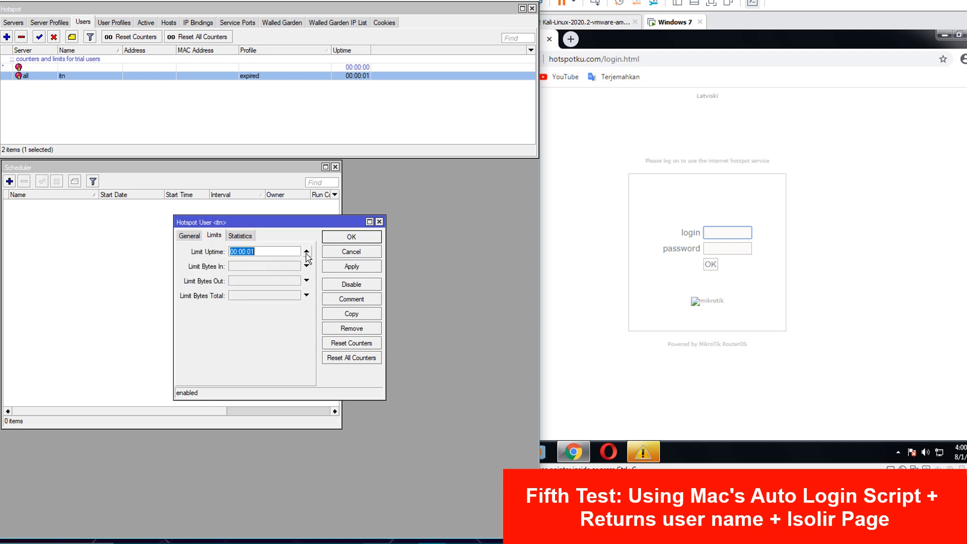
pyautogui.click(306, 252)
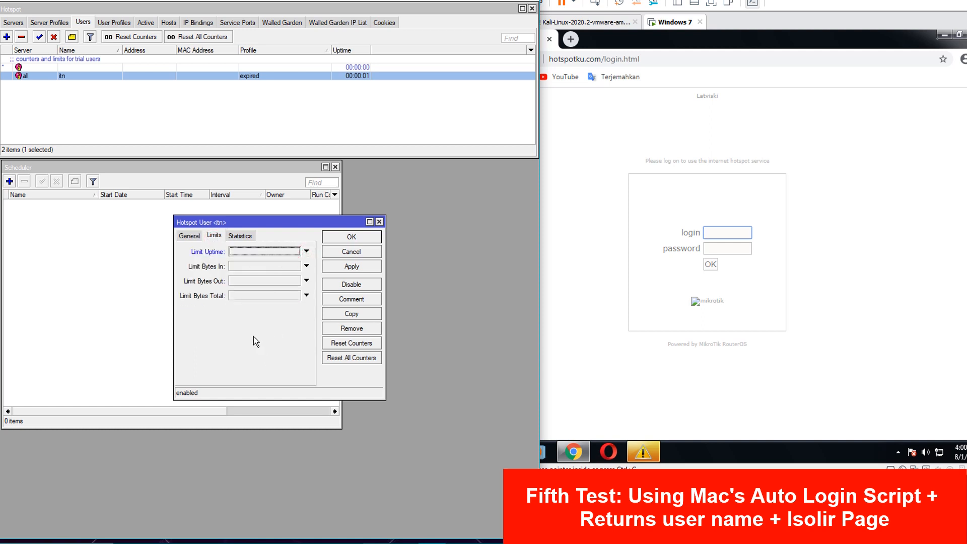
pyautogui.click(337, 268)
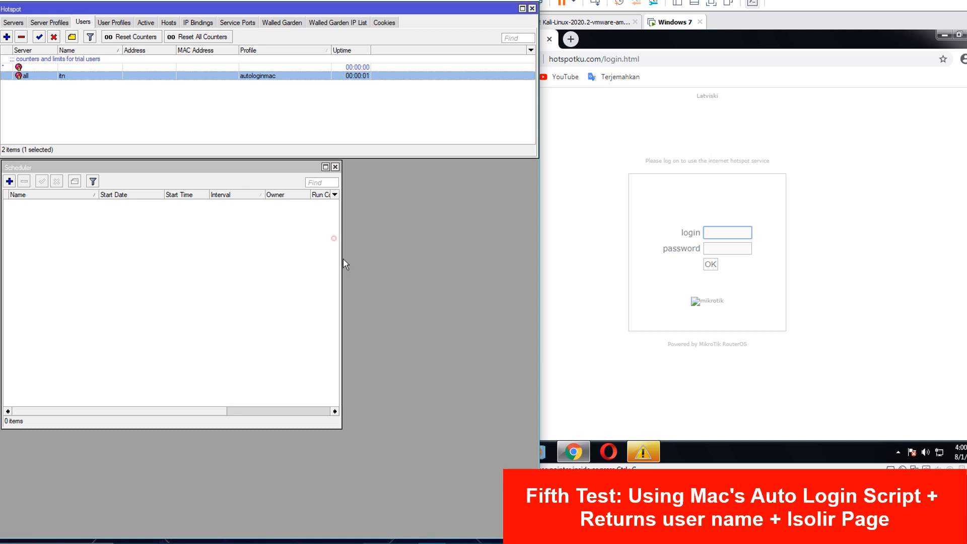
pyautogui.click(334, 238)
pyautogui.click(634, 314)
# - Enter itn in the hotspot login field and submit to reach the 'Welcome itn!' page
pyautogui.click(724, 234)
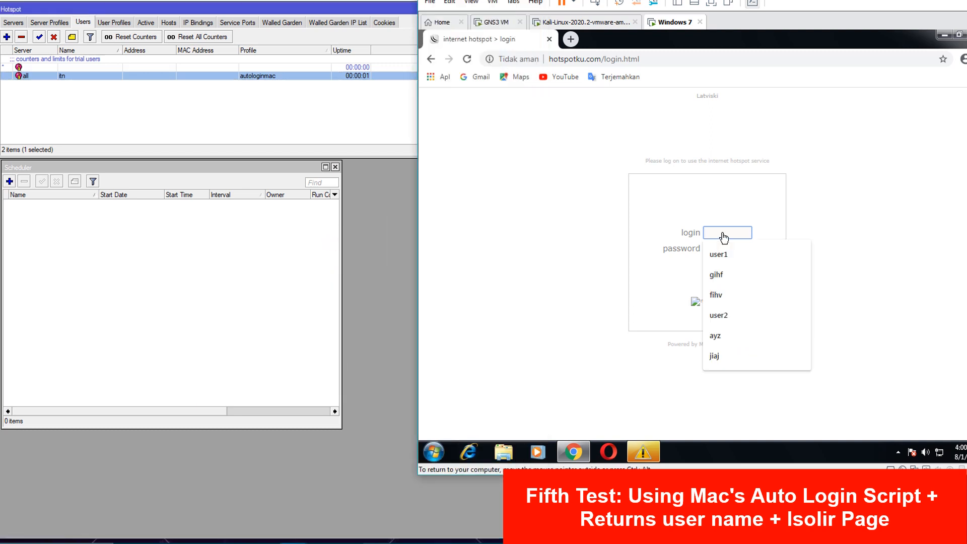
pyautogui.write('oi')
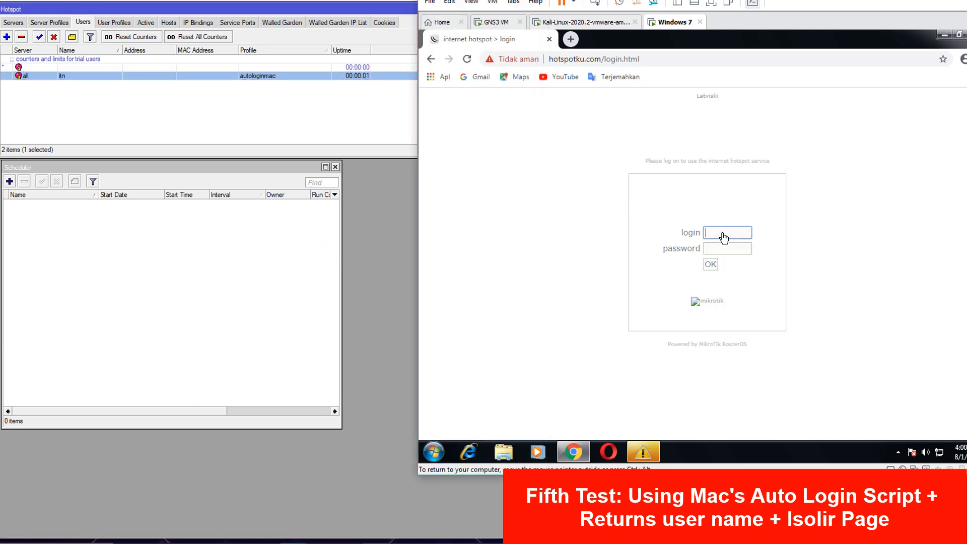
pyautogui.write('itn')
pyautogui.press('Tab')
pyautogui.press('Return')
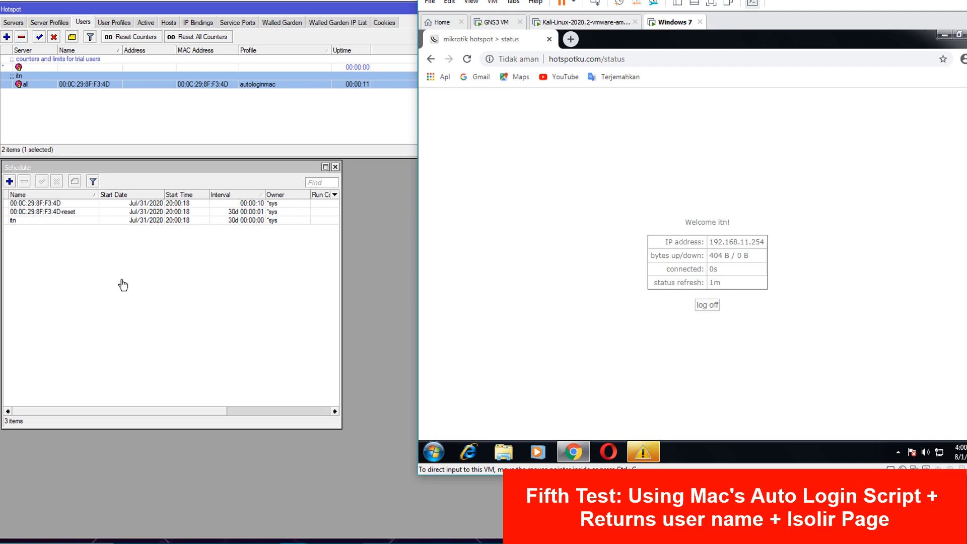
# - Open the itn and MAC reset scheduler entries
pyautogui.doubleClick(58, 212)
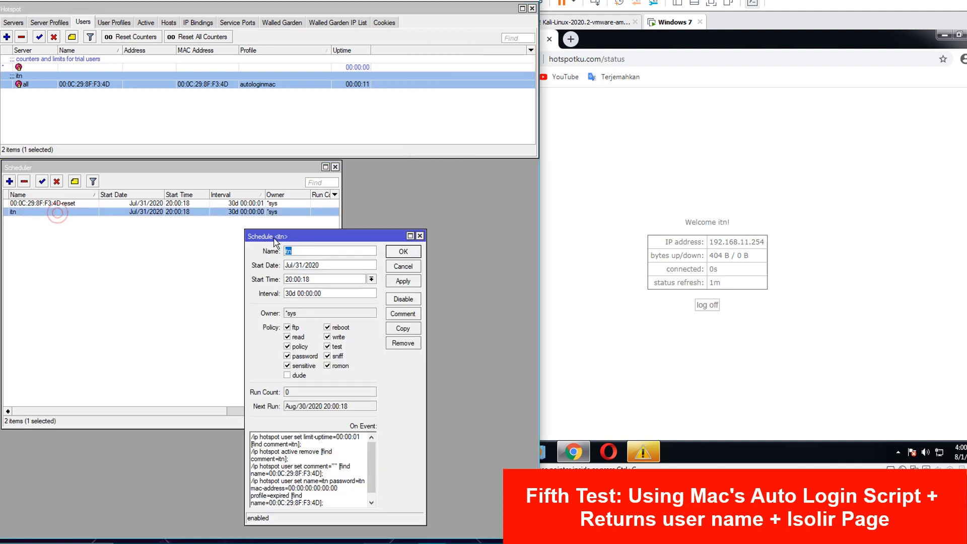
pyautogui.moveTo(275, 241); pyautogui.dragTo(37, 232)
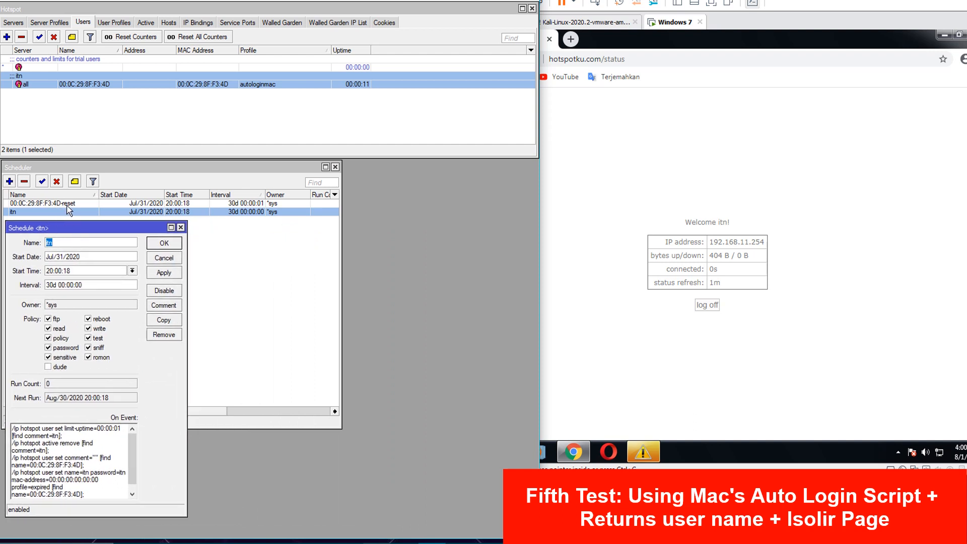
pyautogui.doubleClick(69, 204)
pyautogui.click(165, 468)
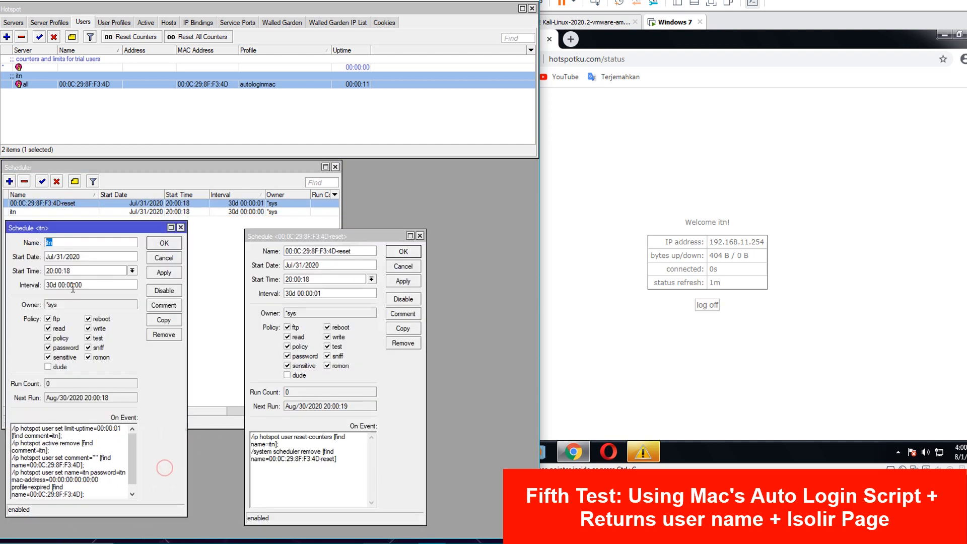
# - Set the itn interval to 00:00:01 and the reset interval to 00:00:02, applying both
pyautogui.moveTo(59, 286); pyautogui.dragTo(21, 282)
pyautogui.press('BackSpace')
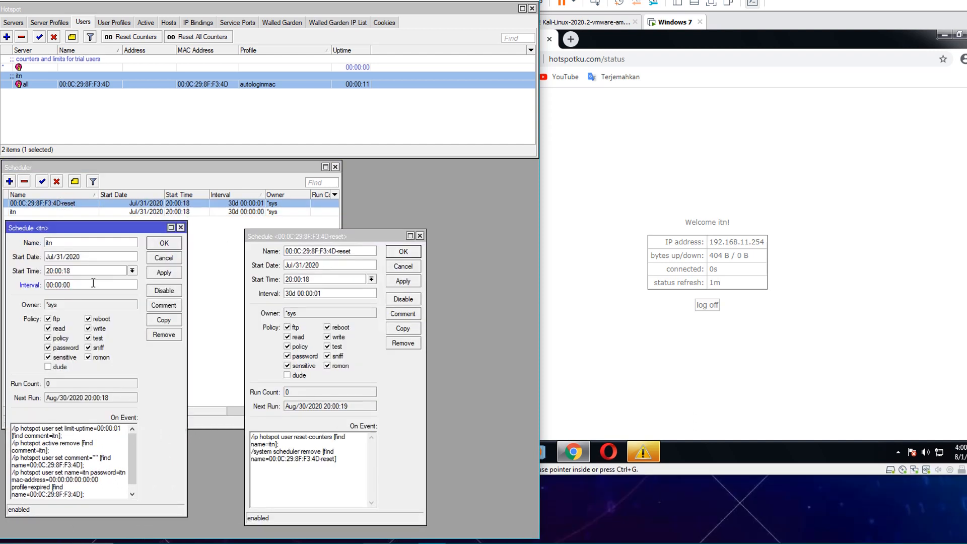
pyautogui.press('BackSpace')
pyautogui.write('1')
pyautogui.moveTo(300, 293); pyautogui.dragTo(286, 293)
pyautogui.press('BackSpace')
pyautogui.click(320, 293)
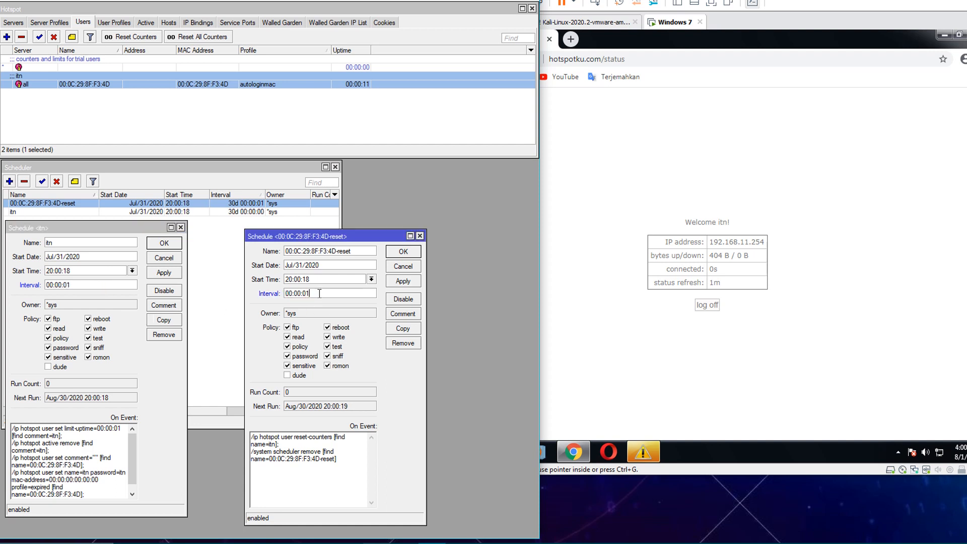
pyautogui.click(163, 272)
pyautogui.click(403, 281)
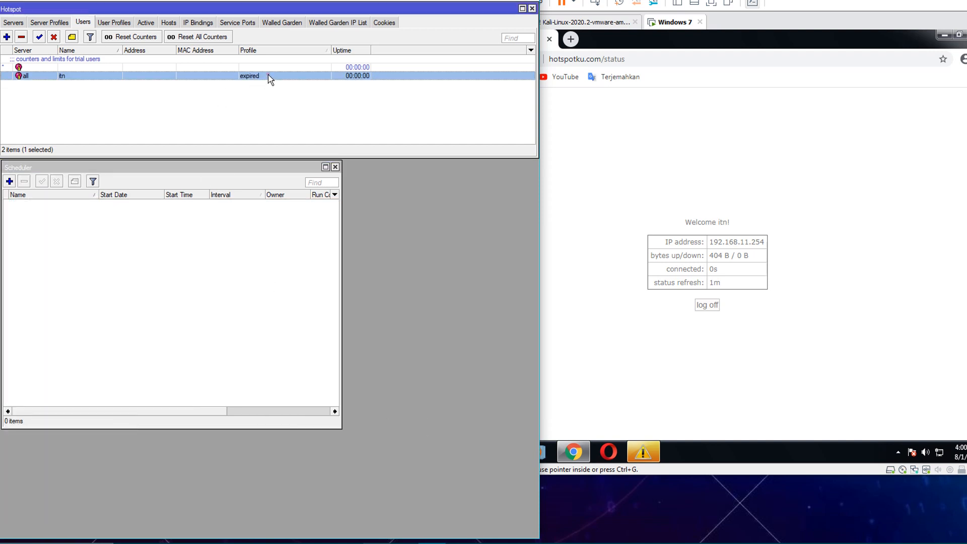
# - Review user itn's general settings, uptime limit and usage statistics, then close it
pyautogui.doubleClick(252, 77)
pyautogui.click(190, 235)
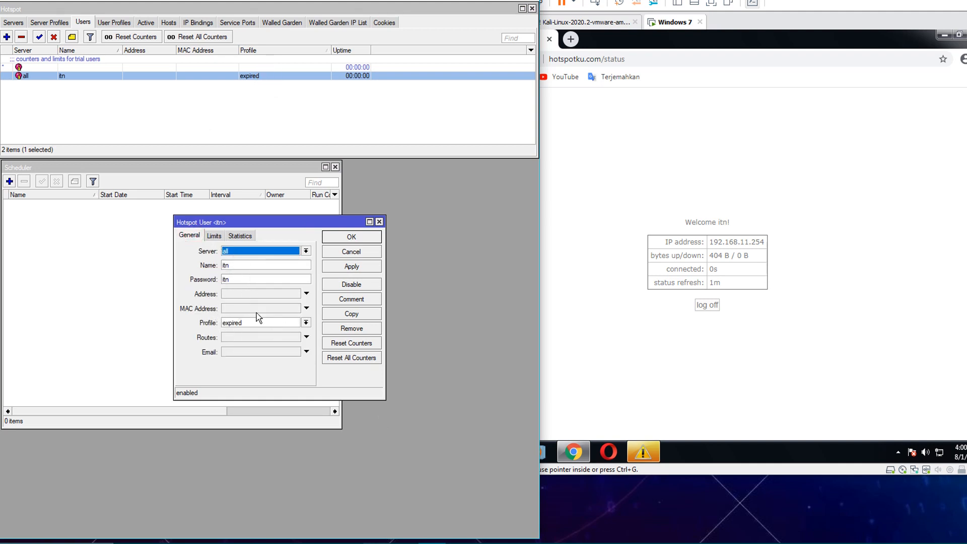
pyautogui.click(214, 236)
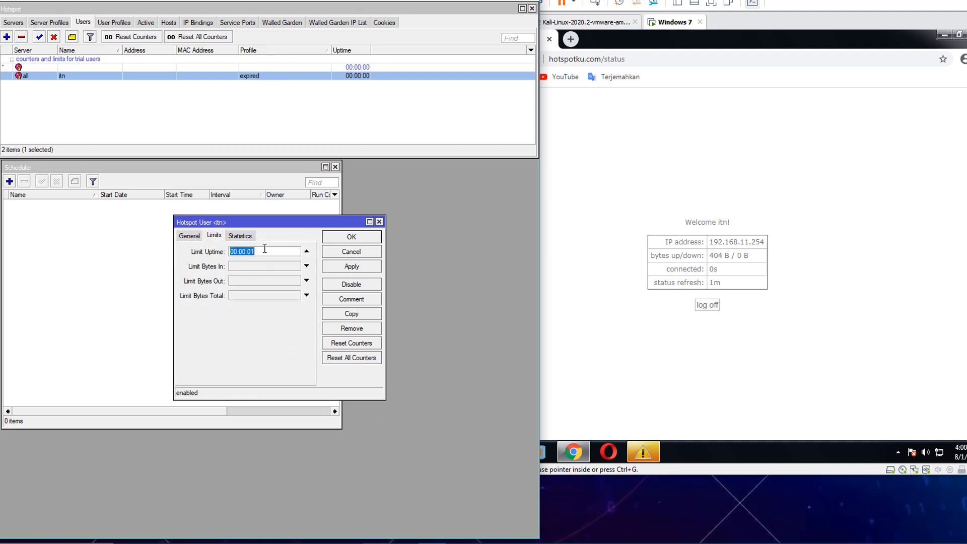
pyautogui.click(239, 236)
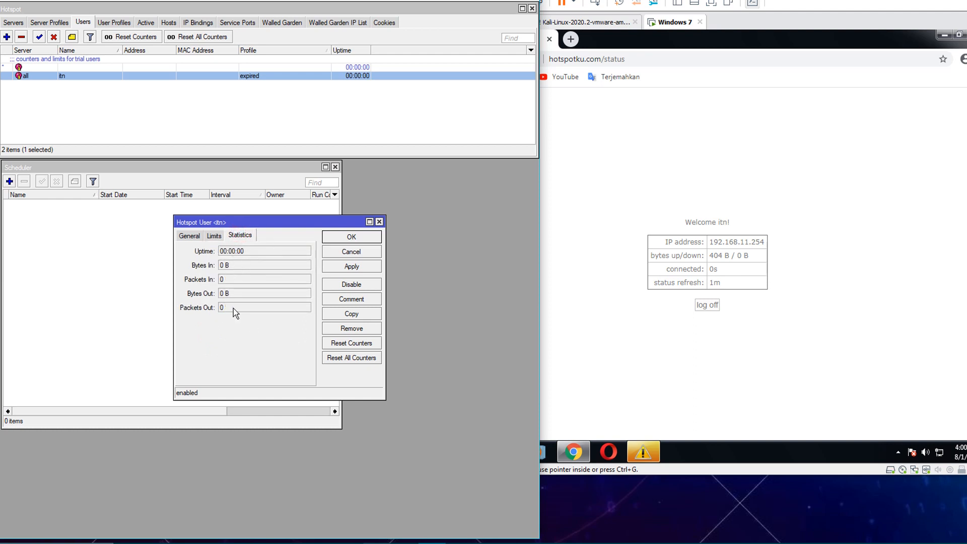
pyautogui.click(354, 238)
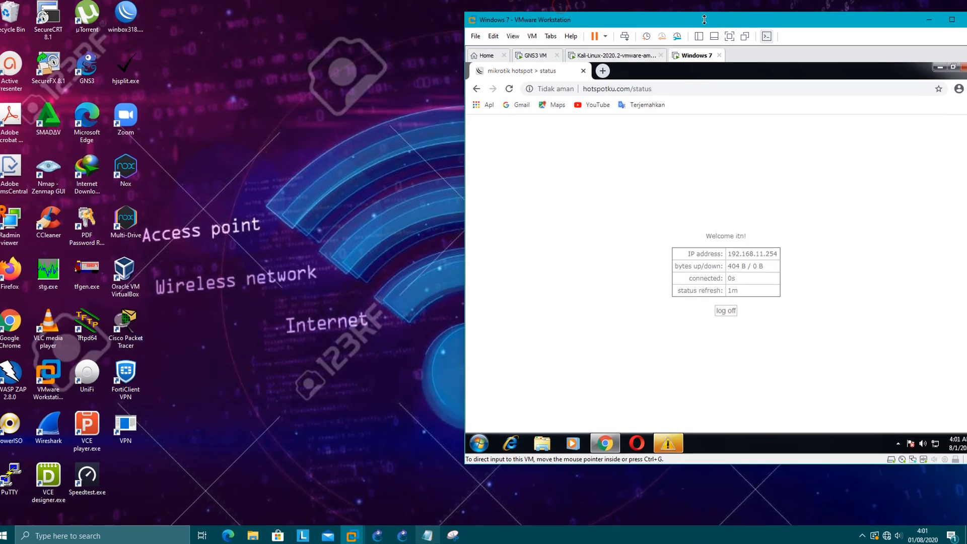
# - Minimize the VMware Workstation window and bring up the screen recorder from the tray
pyautogui.moveTo(701, 22); pyautogui.dragTo(534, 23)
pyautogui.click(755, 25)
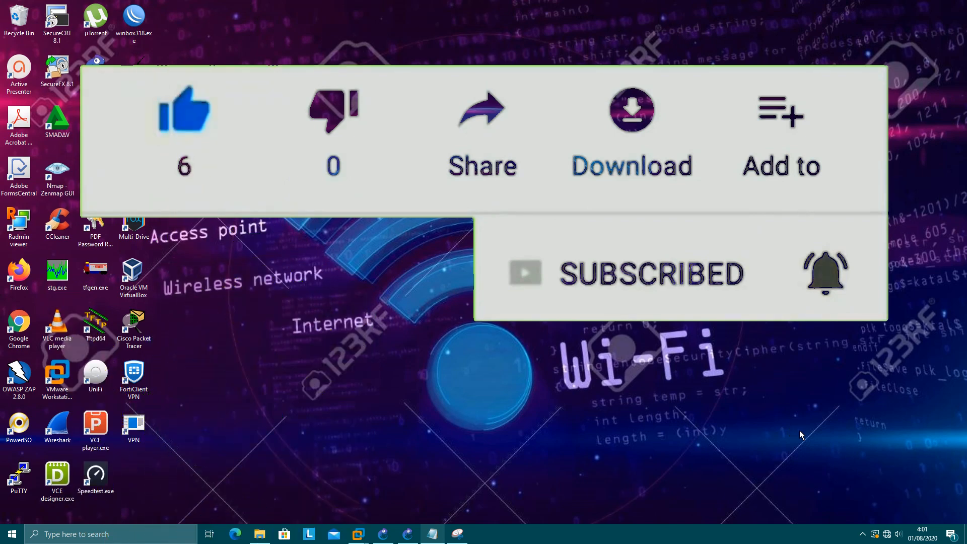
pyautogui.click(862, 534)
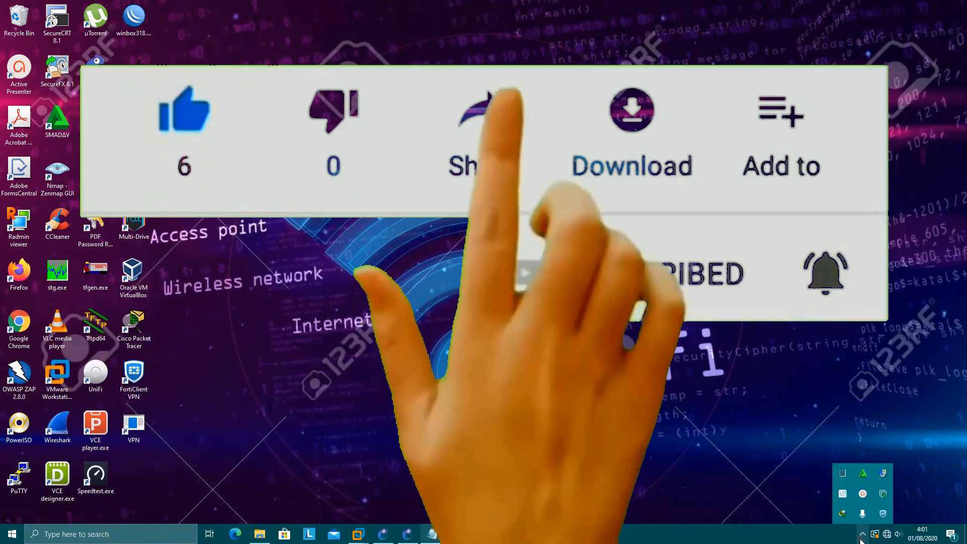
pyautogui.click(868, 501)
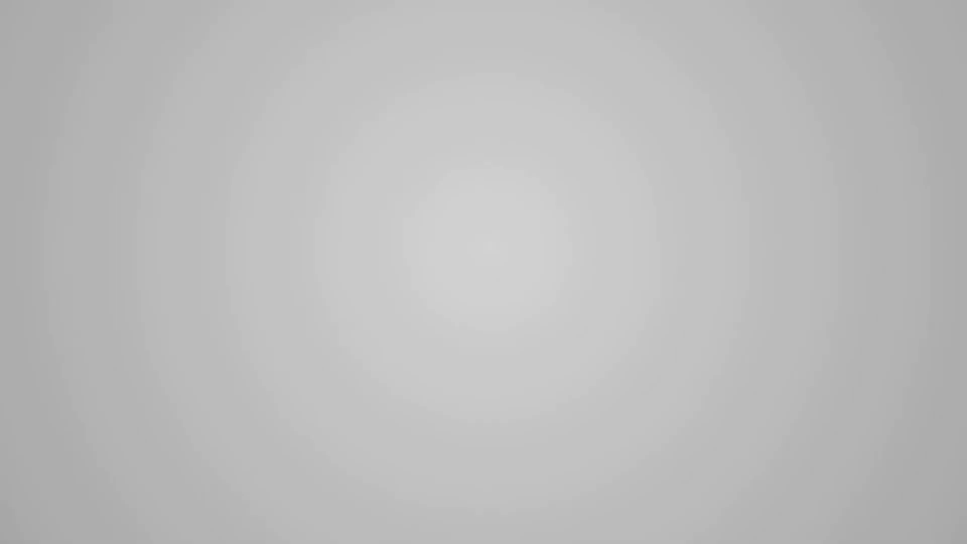